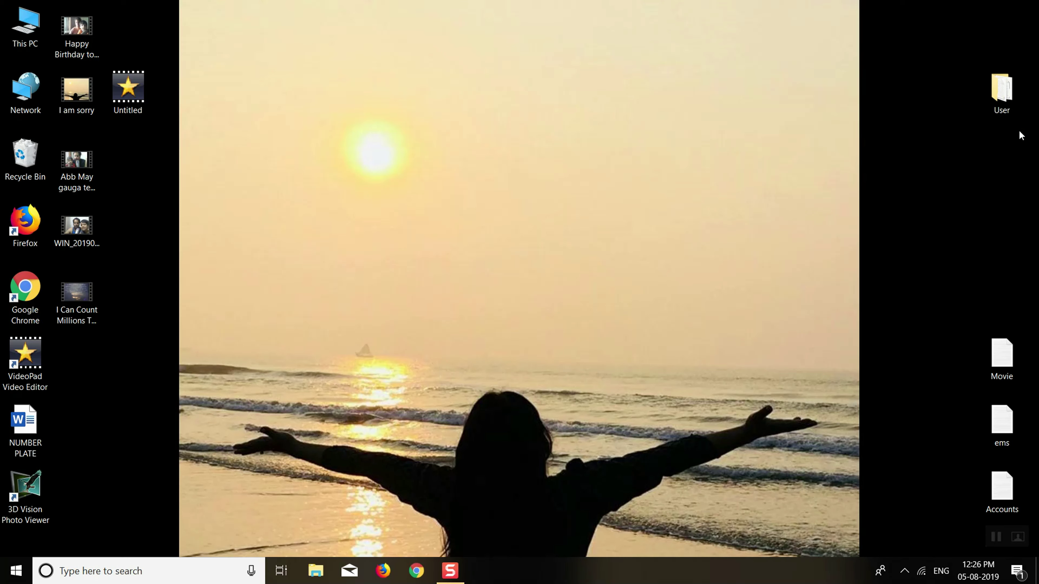
Open the User folder from the desktop
mouse_move(1000, 103)
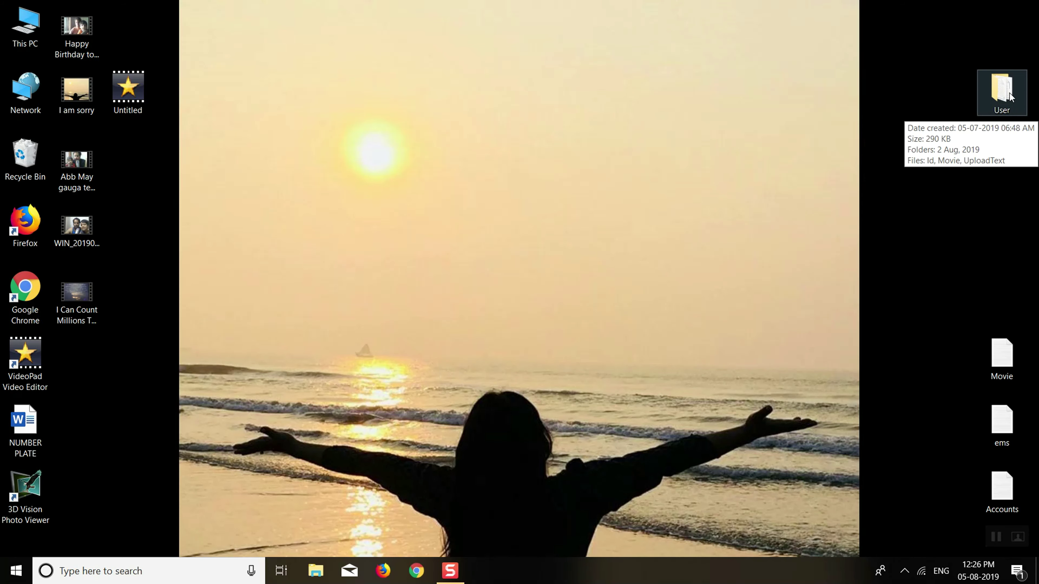
left_click(1010, 97)
double_click(1011, 97)
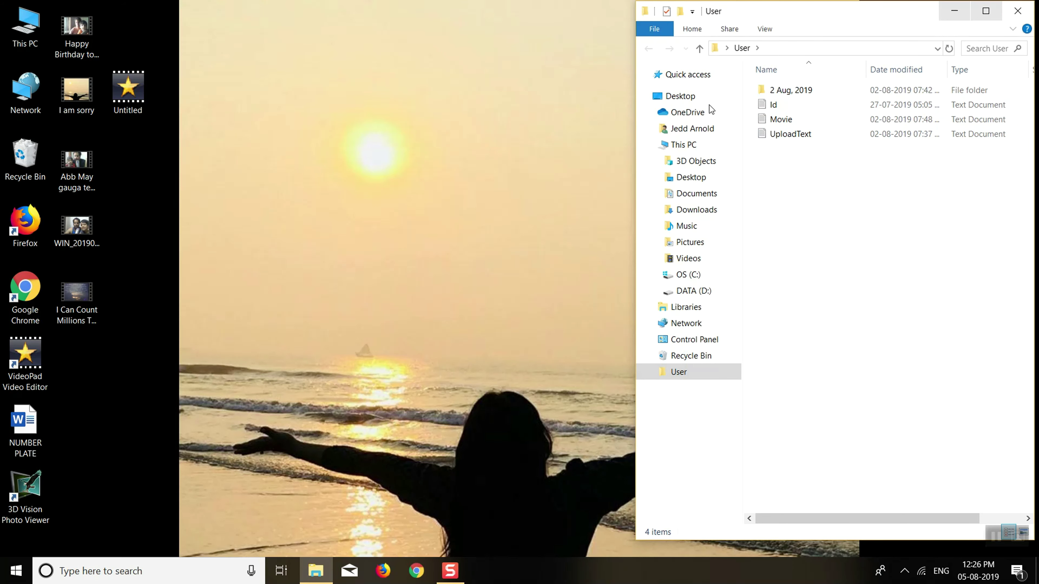
left_click(765, 91)
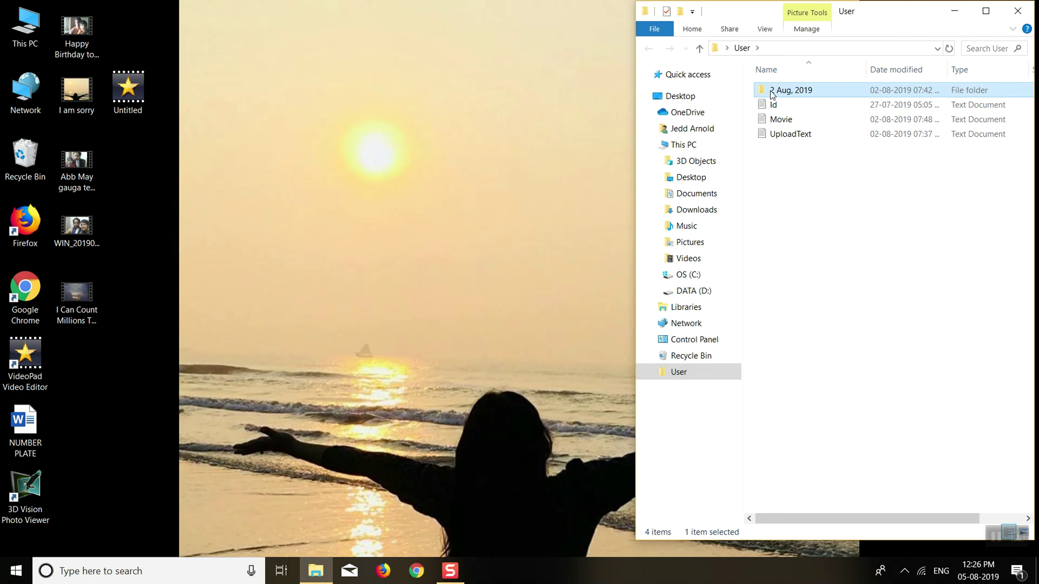
right_click(782, 91)
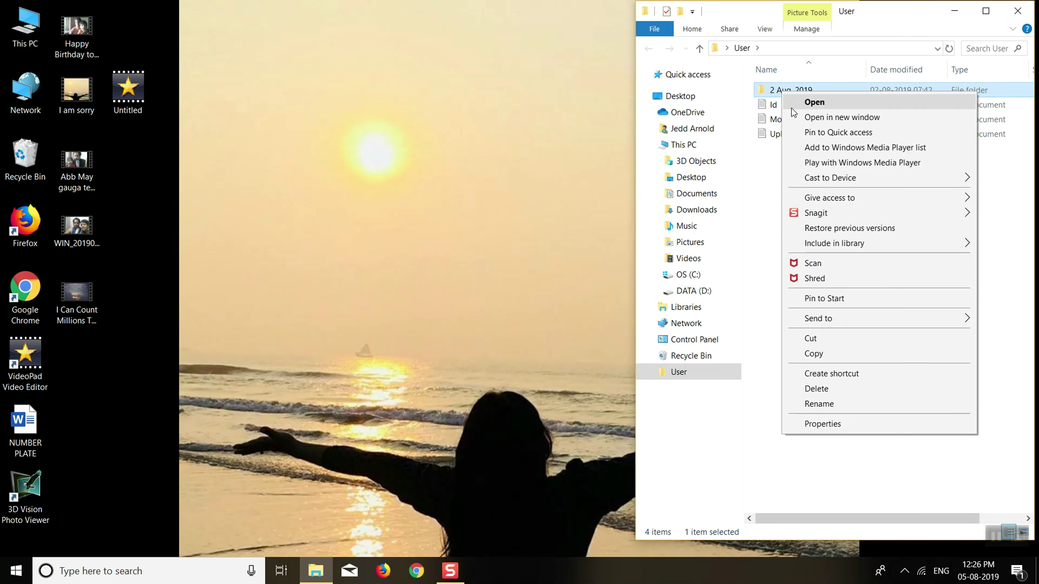
left_click(769, 178)
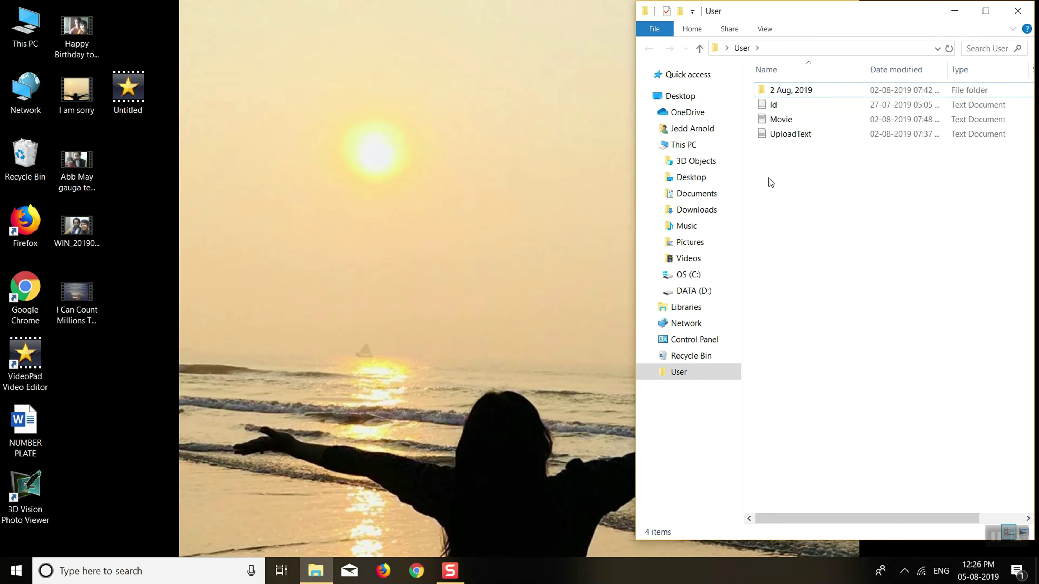
Delete all the screenshot files inside the 2 Aug, 2019 folder and return to the User folder
double_click(789, 90)
key("ctrl+a")
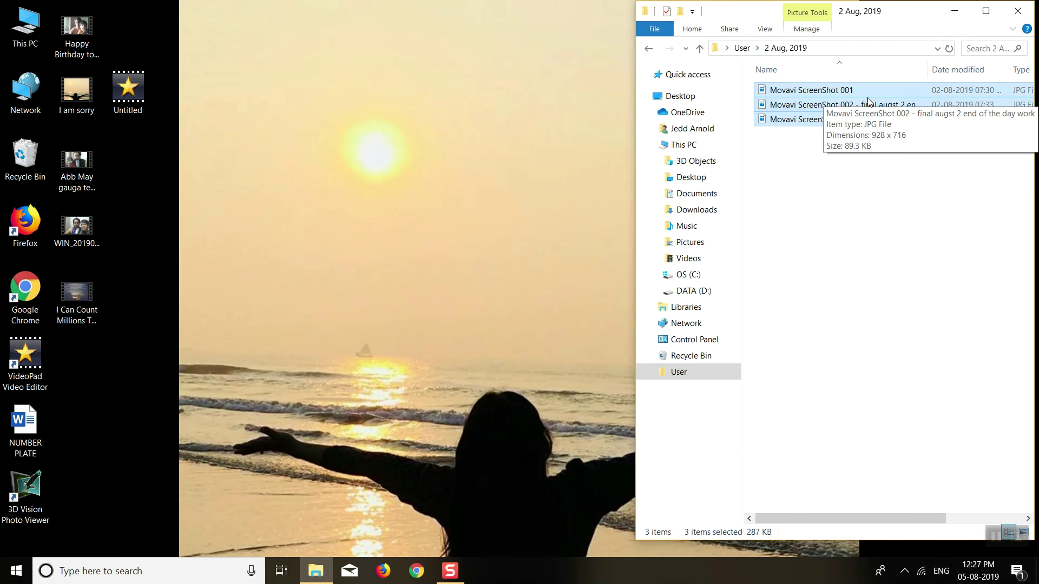
key("Delete")
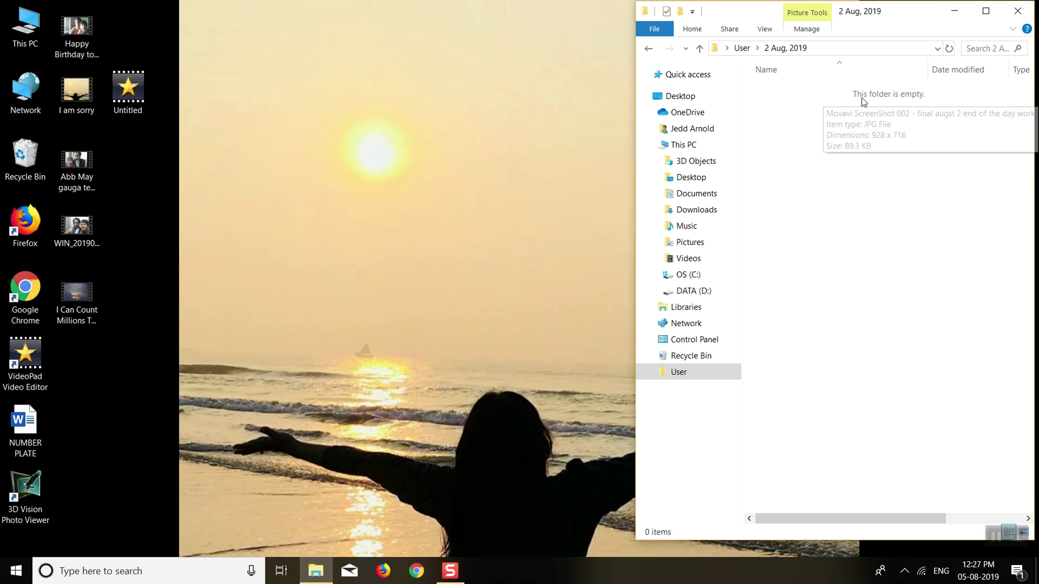
left_click(650, 53)
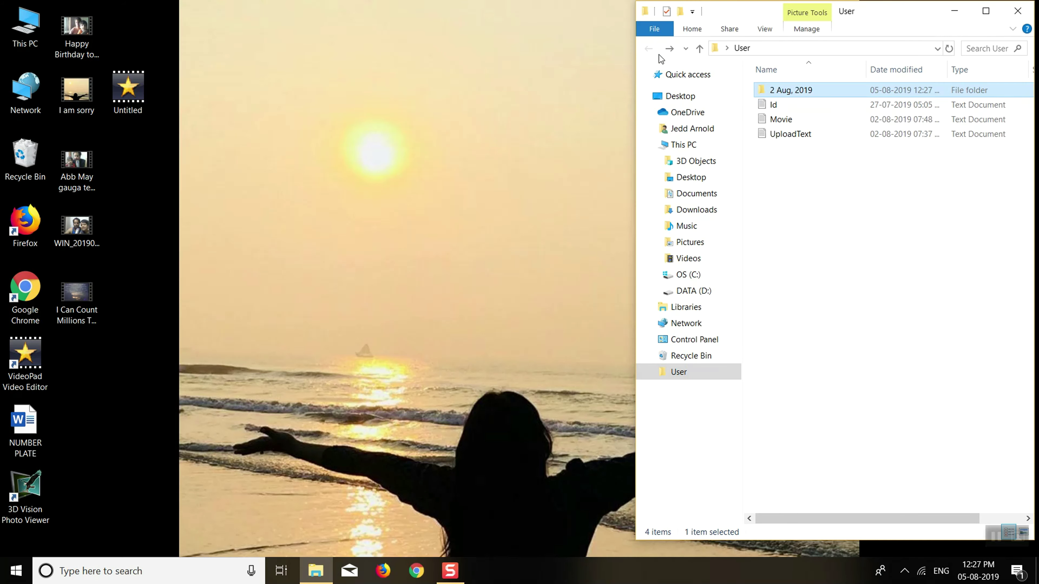
Rename the 2 Aug, 2019 folder as 05 Aug, 2019
right_click(782, 92)
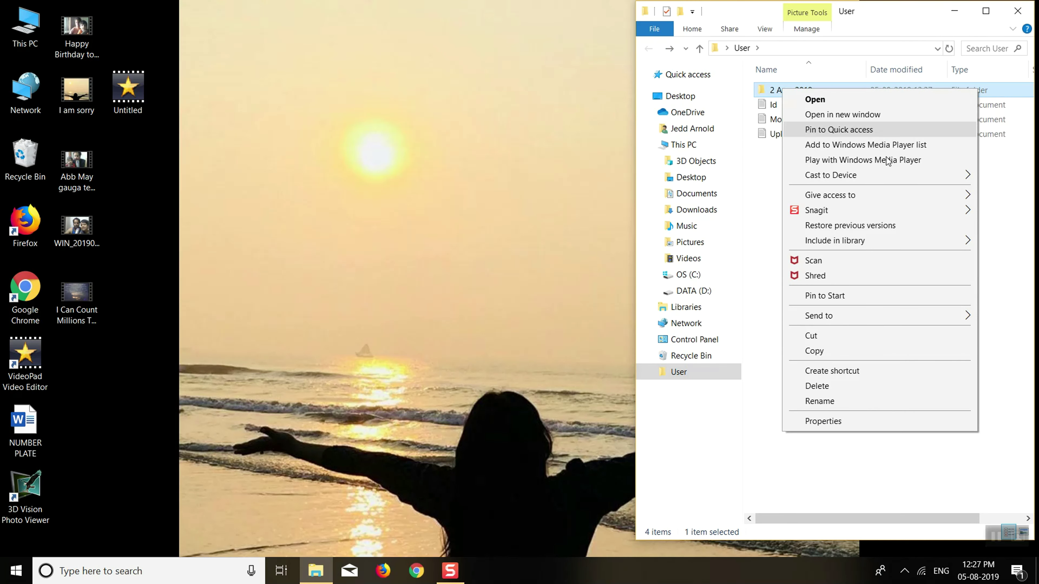
left_click(861, 402)
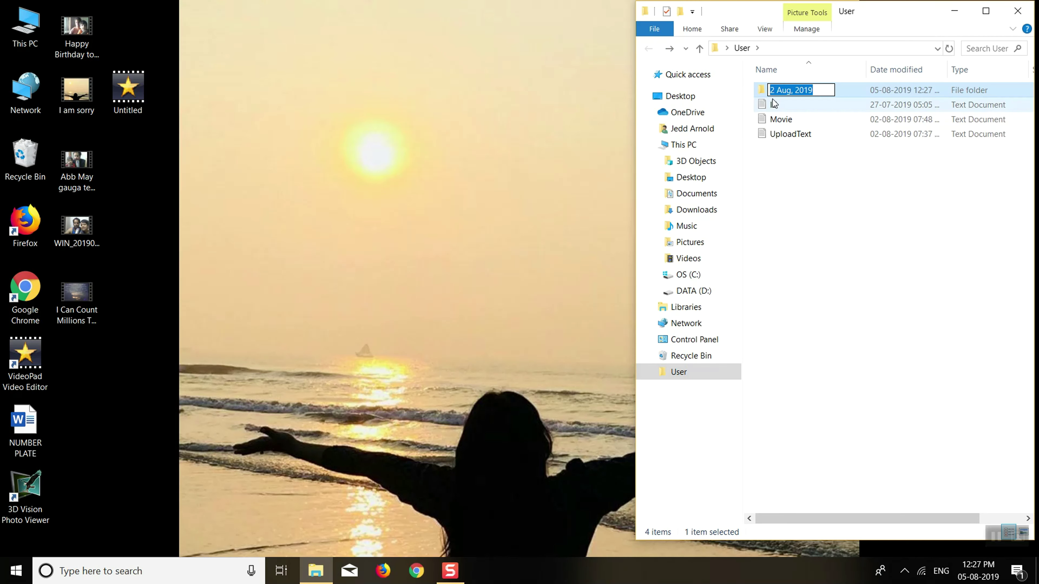
left_click(774, 90)
key("BackSpace")
key("BackSpace")
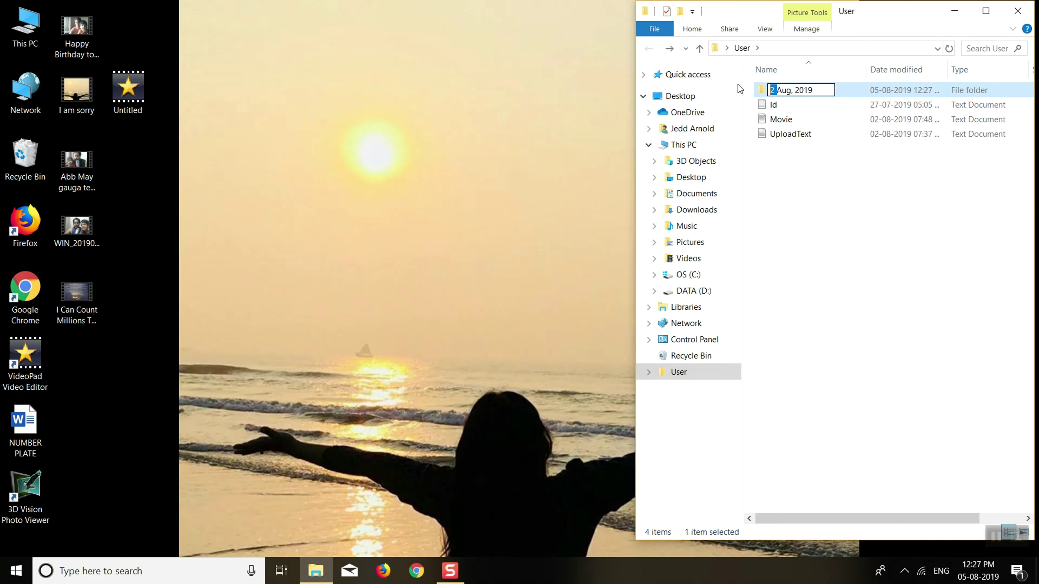
type("05")
left_click(869, 241)
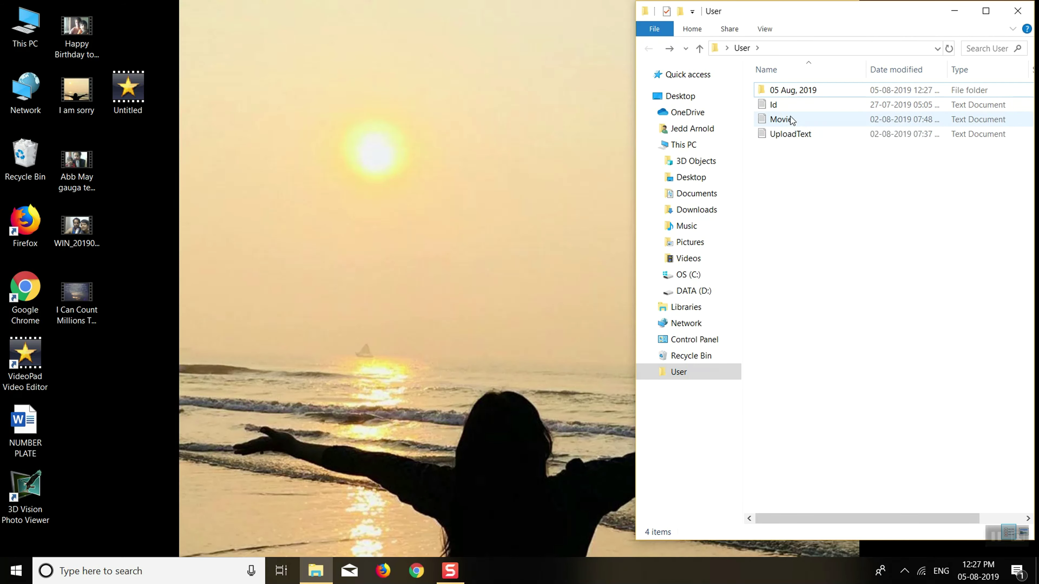
left_click(787, 107)
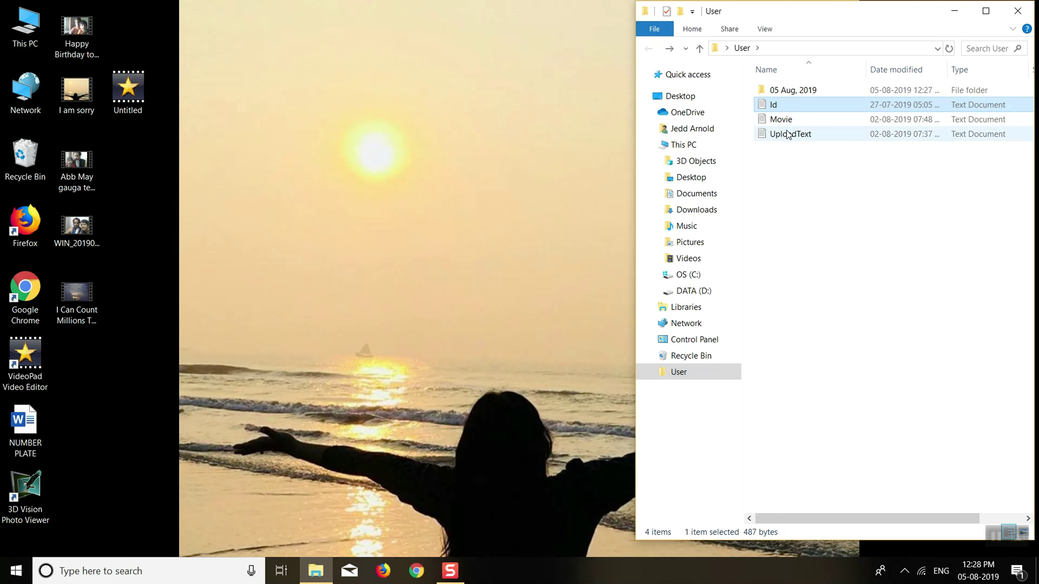
left_click(787, 119)
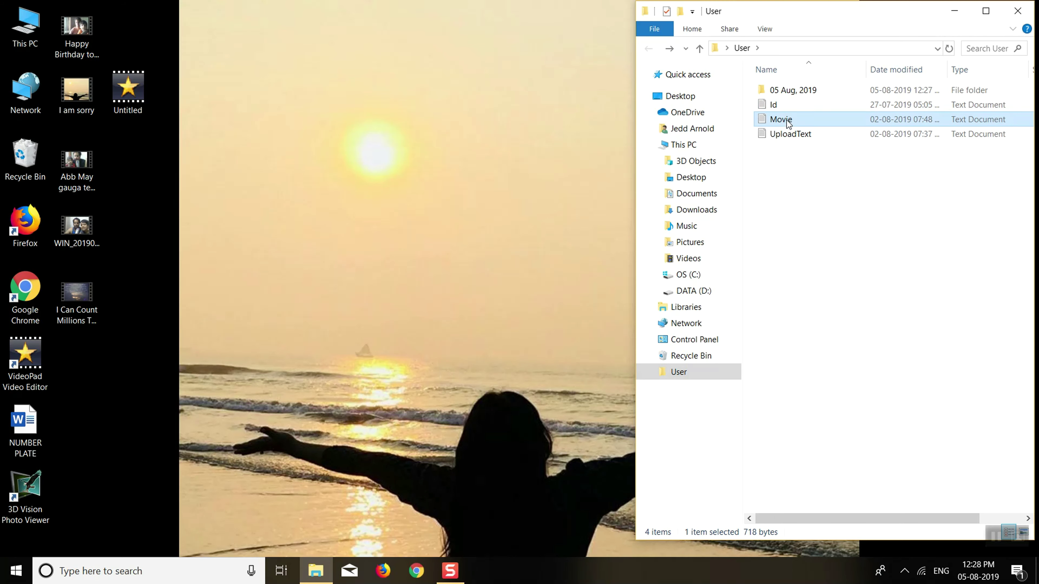
left_click(806, 193)
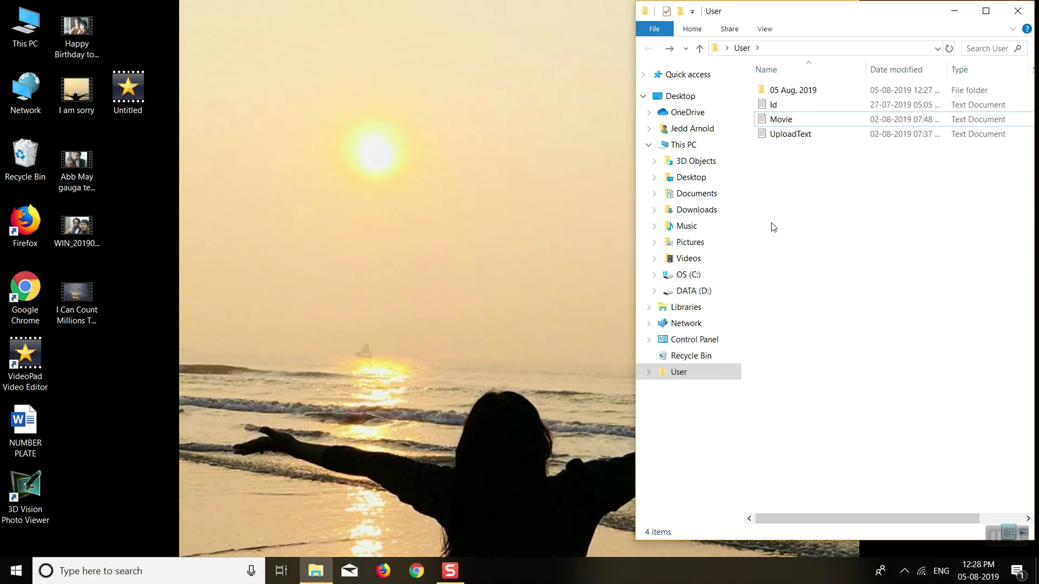
left_click(504, 227)
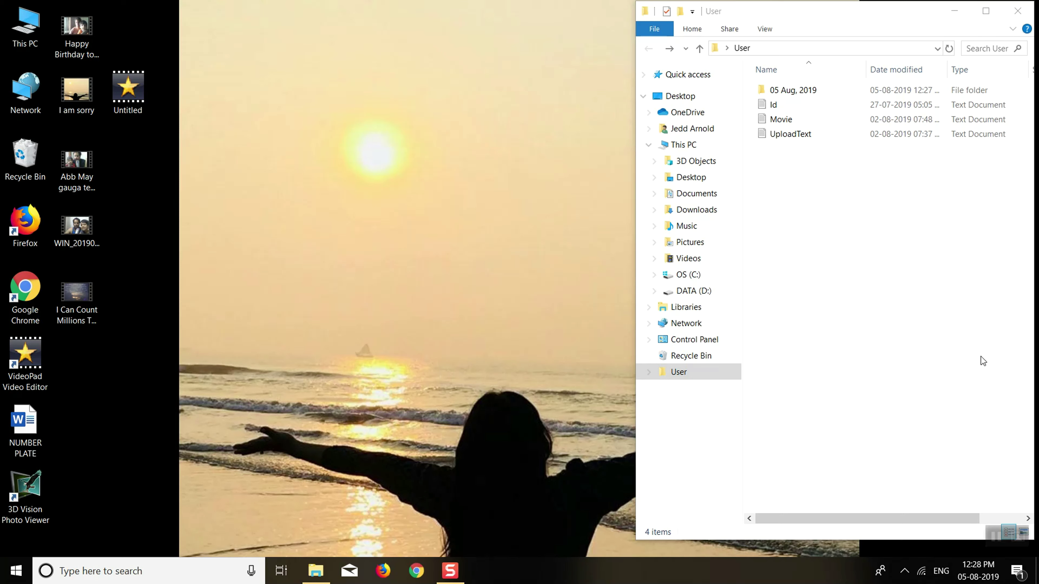
left_click(857, 266)
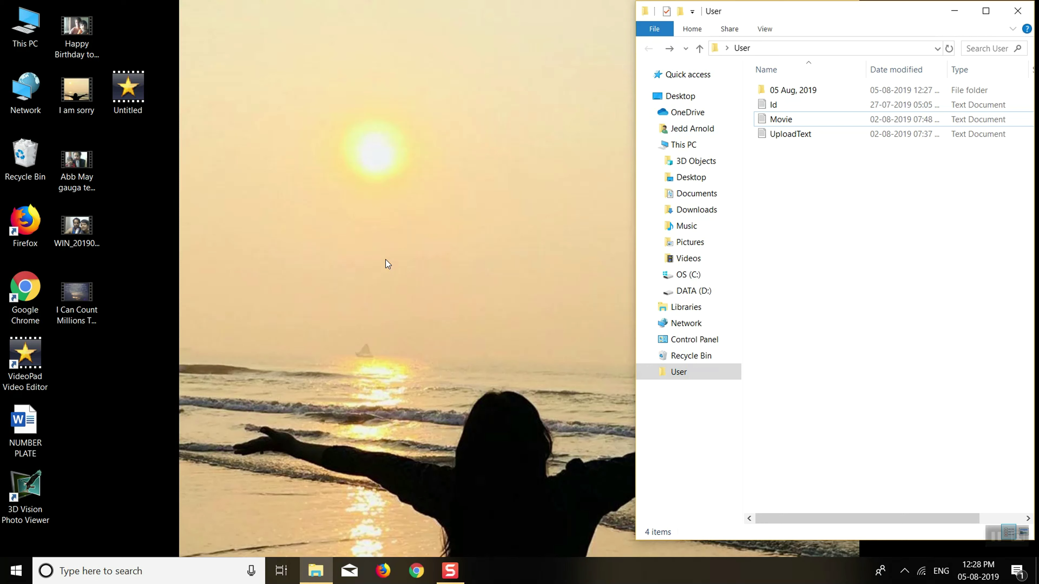
left_click(441, 221)
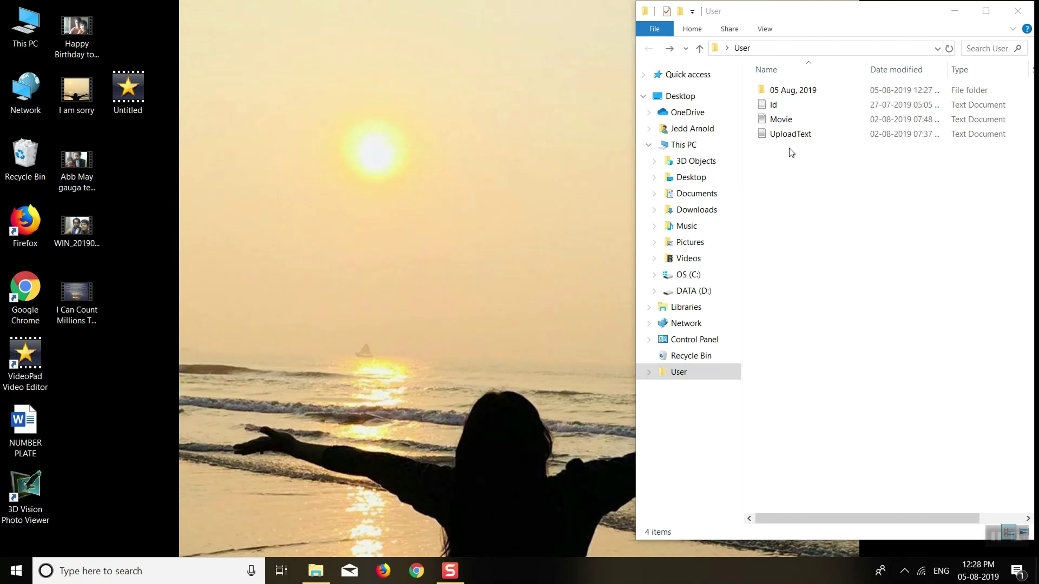
Open the Movie text document and move its window beneath the User folder's file list
left_click(768, 121)
right_click(768, 121)
left_click(781, 128)
left_click_drag(194, 119, 758, 199)
Examine the Khandaani Shafakhana title lines in the Movie document, focusing on the Full Movie and download variations
left_click_drag(835, 433, 625, 213)
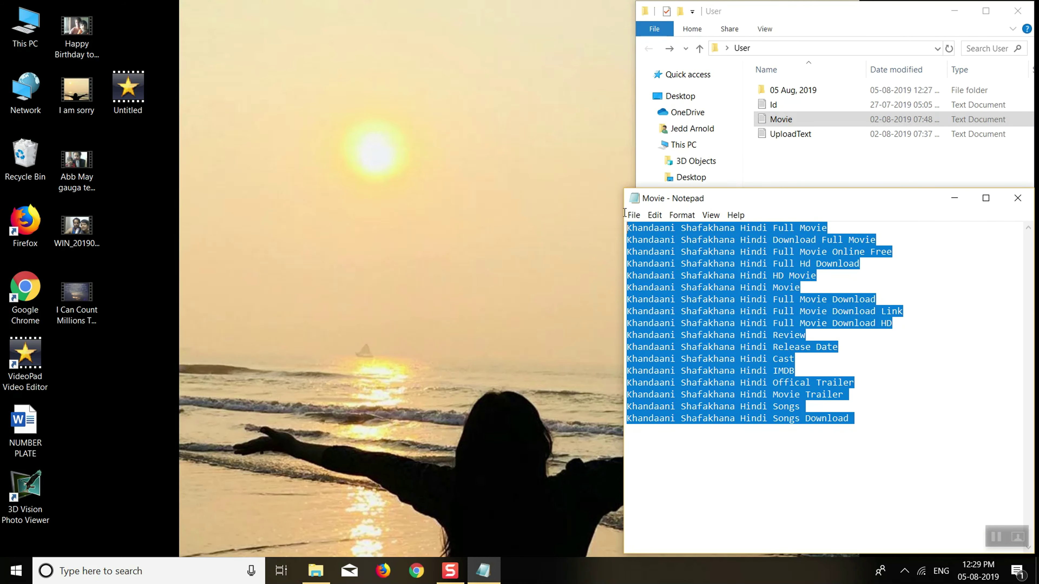
left_click(863, 288)
left_click_drag(849, 231, 626, 228)
left_click_drag(895, 241, 665, 242)
left_click(627, 252)
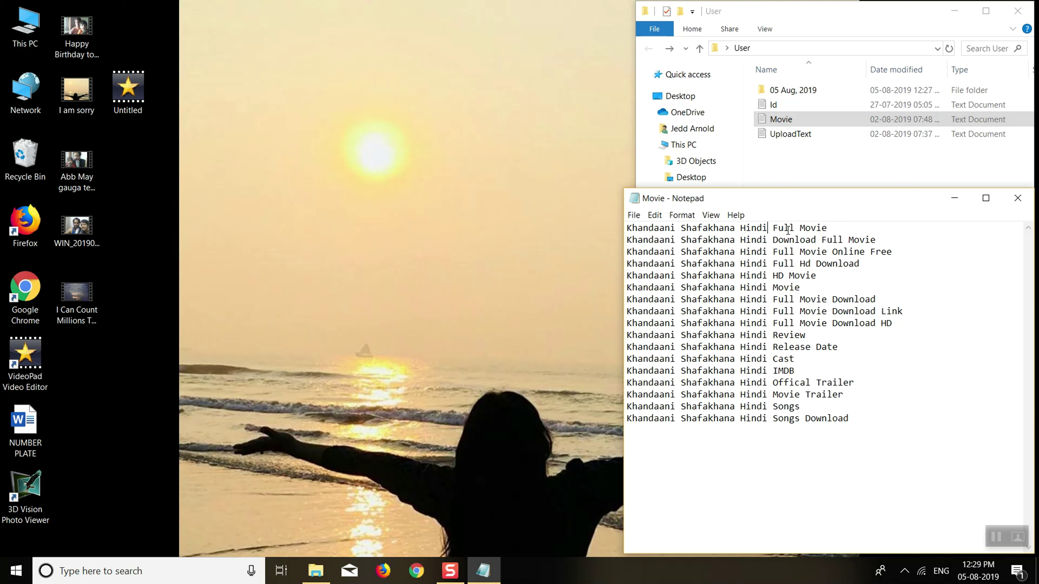
left_click_drag(837, 228, 772, 227)
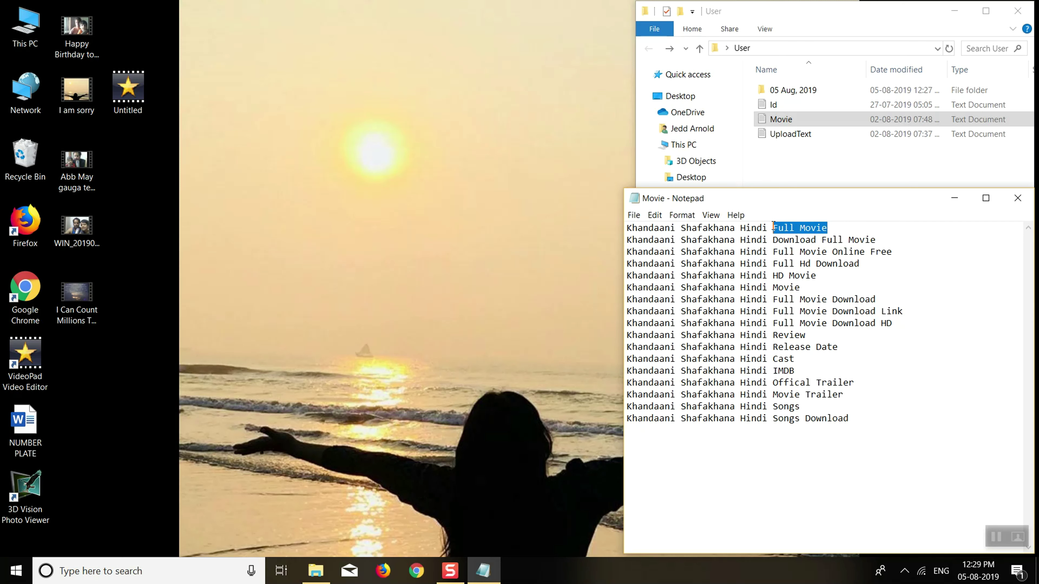
left_click(772, 227)
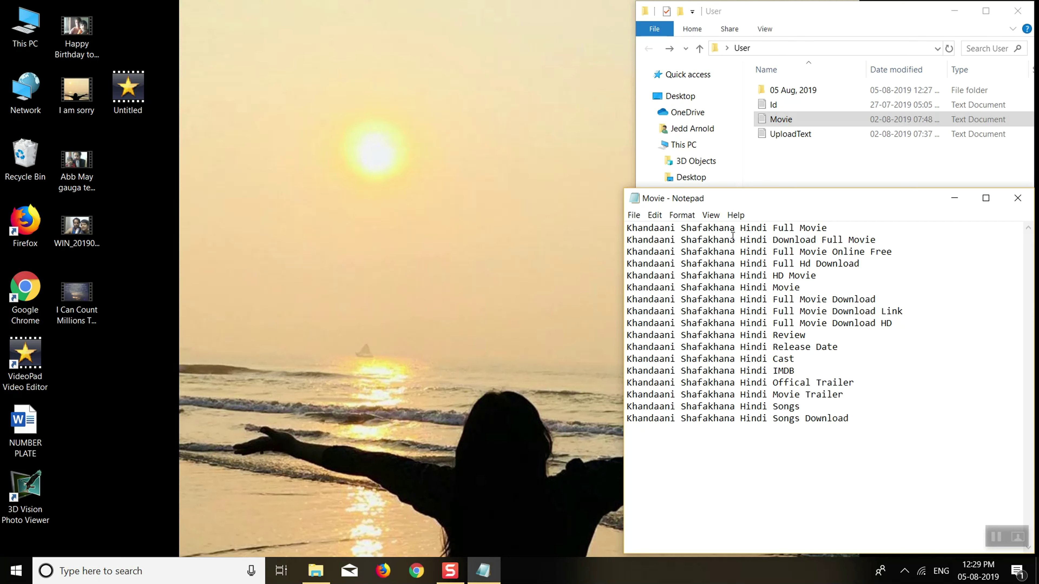
left_click_drag(756, 248, 861, 264)
left_click(781, 267)
left_click(861, 288)
left_click_drag(752, 298, 876, 299)
left_click(892, 337)
Shift the Movie document's window slightly and check its title lines, from the first one to the Movie Trailer and Songs lines
left_click_drag(812, 198, 638, 231)
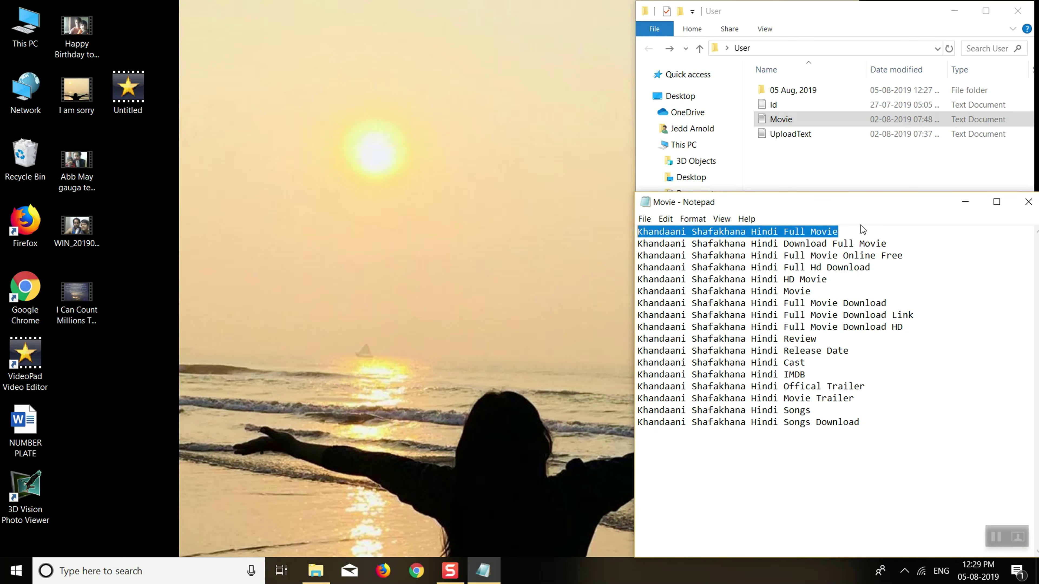
left_click_drag(733, 256, 638, 256)
left_click(839, 255)
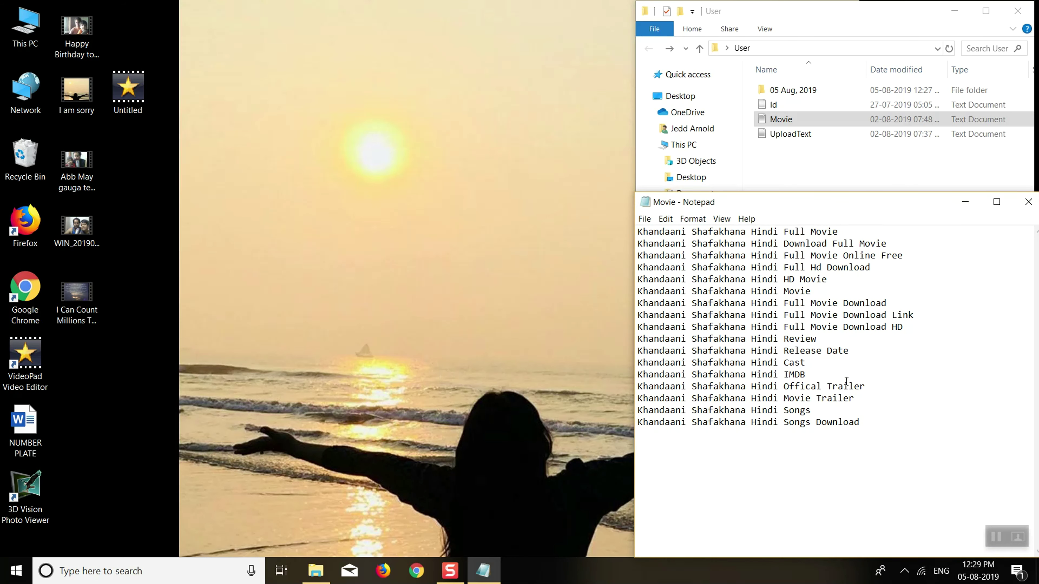
left_click_drag(886, 427, 635, 399)
left_click(837, 440)
left_click(786, 426)
left_click(882, 422)
key("Left")
key("Left")
key("Left")
key("Left")
key("Left")
left_click(870, 427)
left_click(772, 136)
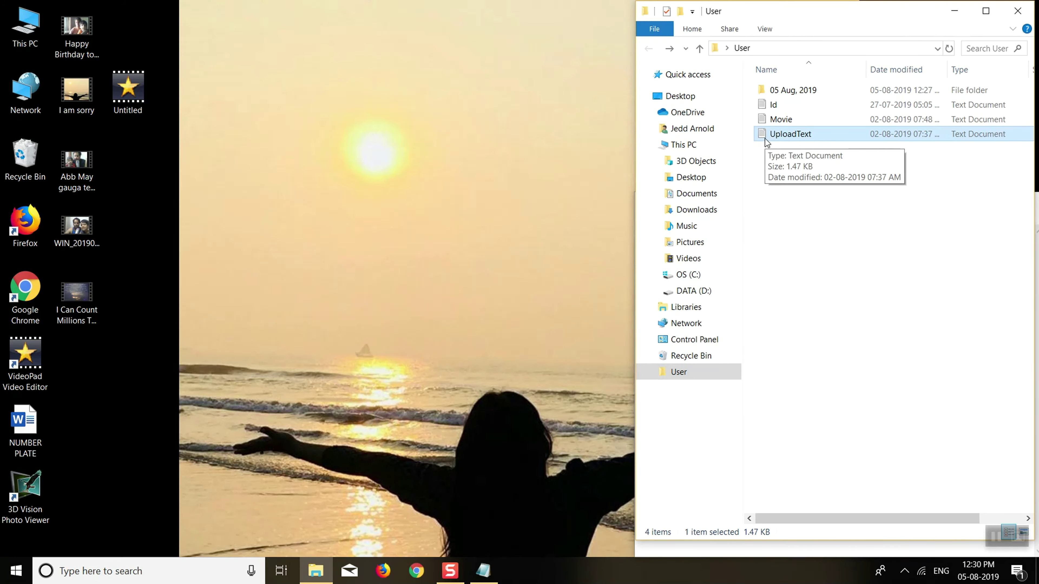
left_click(744, 549)
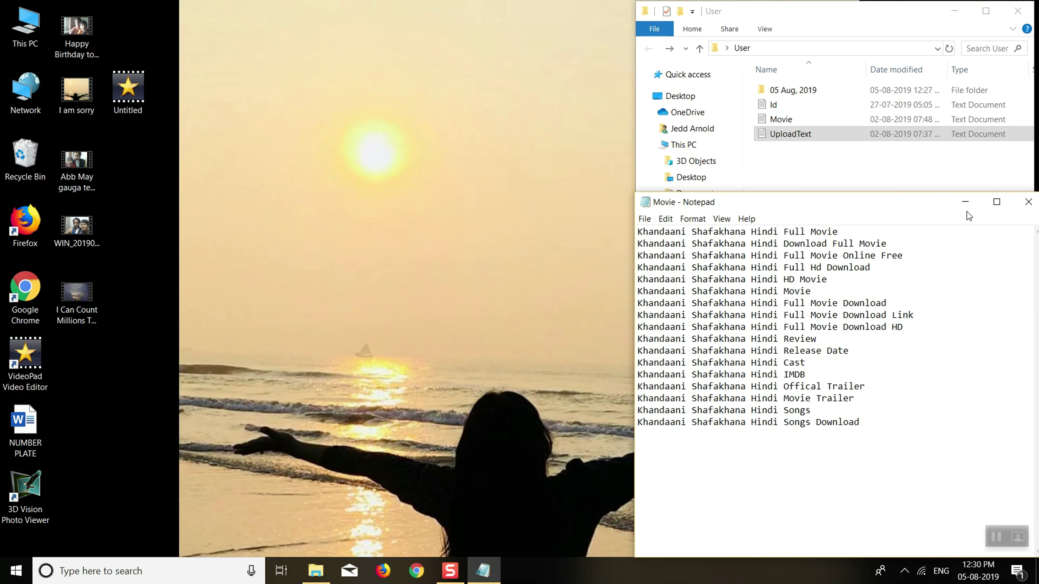
Highlight the first three title lines in the Movie document, and the movie name in the first line, to review them
left_click(779, 243)
left_click_drag(843, 232, 639, 232)
left_click_drag(842, 232, 665, 232)
left_click_drag(838, 232, 591, 223)
left_click_drag(906, 241, 645, 244)
left_click_drag(904, 256, 668, 251)
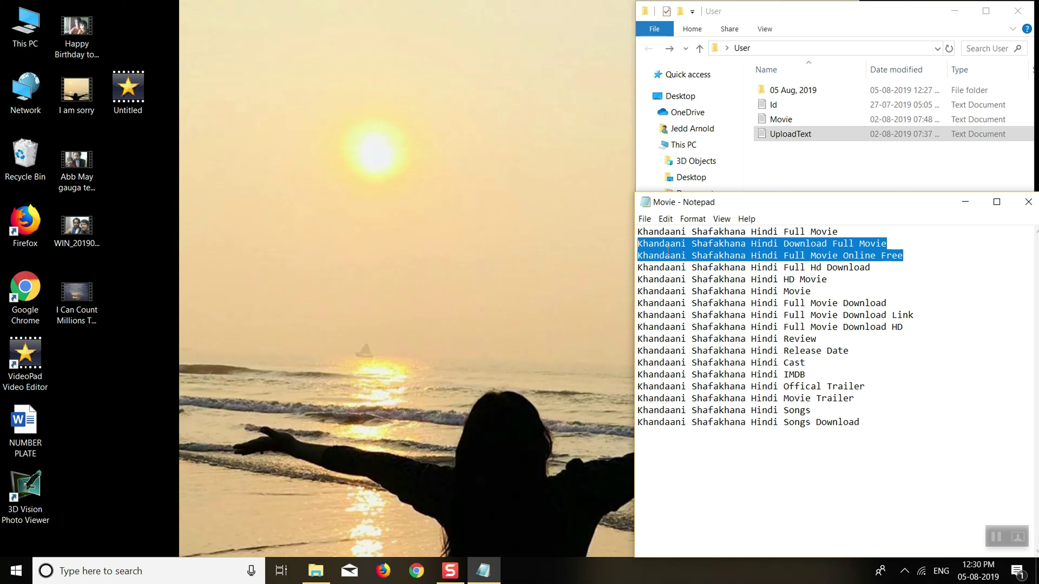
left_click(851, 273)
left_click_drag(746, 232, 547, 218)
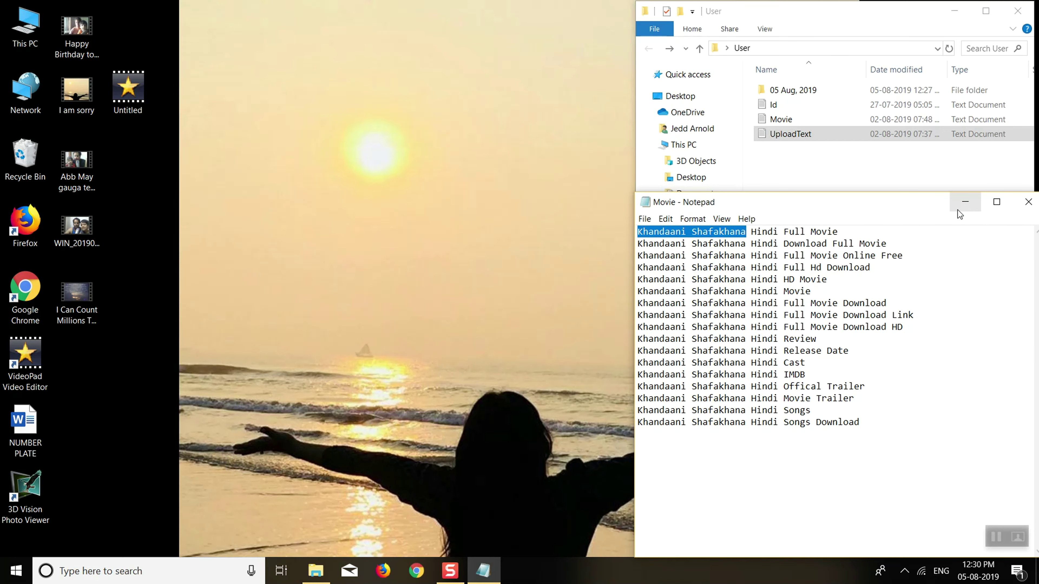
Bring the Movie document back into view and check the wording that follows the movie name in its title lines
left_click(964, 202)
left_click(787, 185)
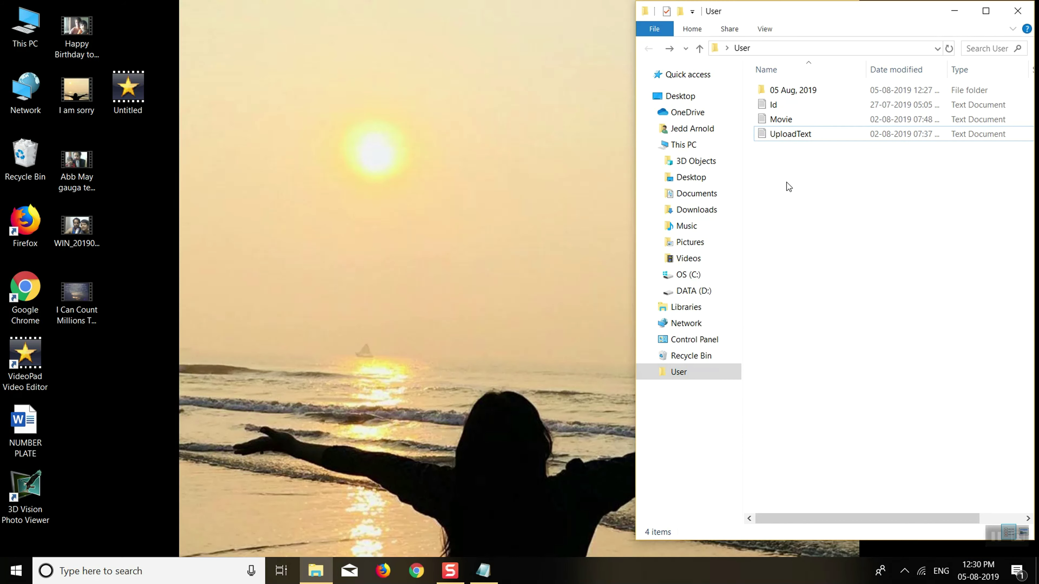
left_click(483, 571)
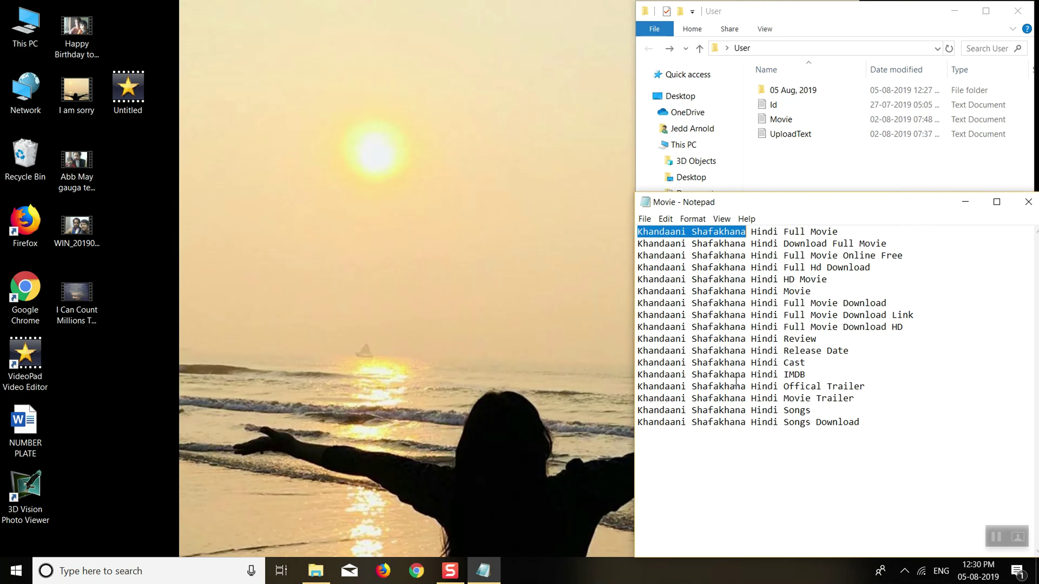
left_click(806, 244)
left_click_drag(772, 232, 839, 232)
left_click(784, 256)
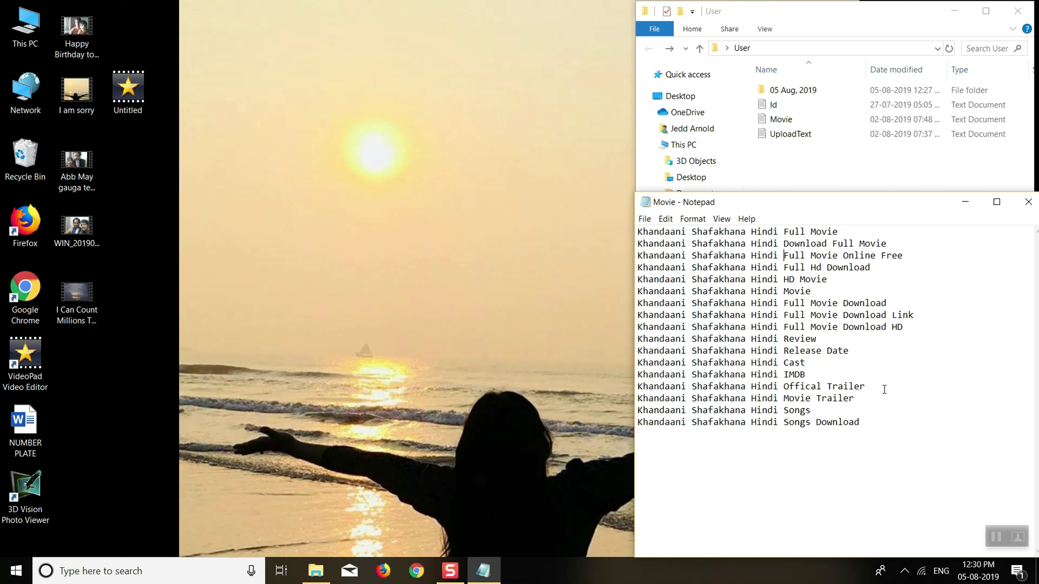
left_click(866, 423)
key("Up")
Close the Movie document and open the UploadText document from the User folder
left_click(968, 200)
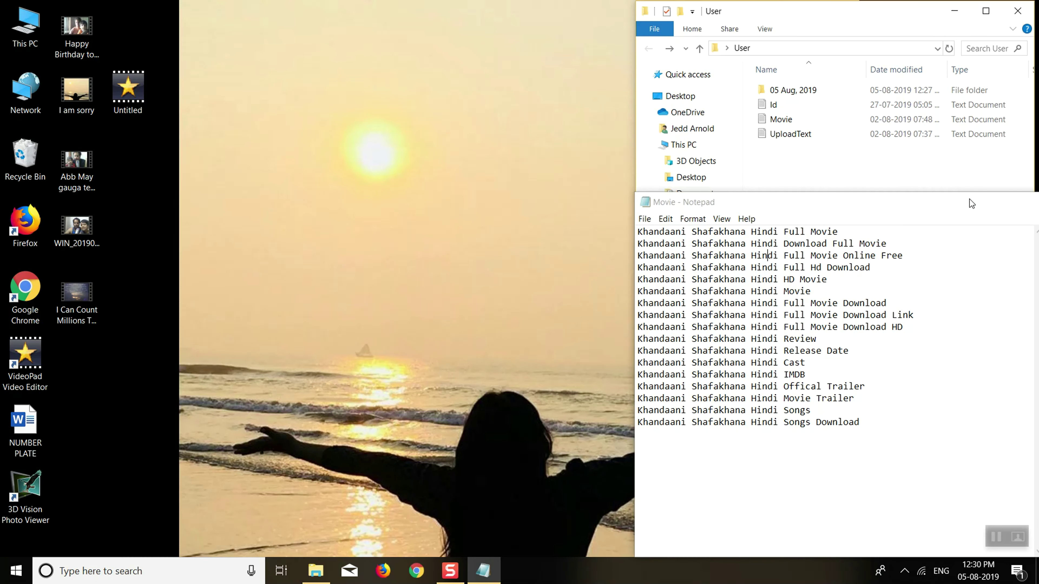
left_click(474, 576)
left_click(1020, 197)
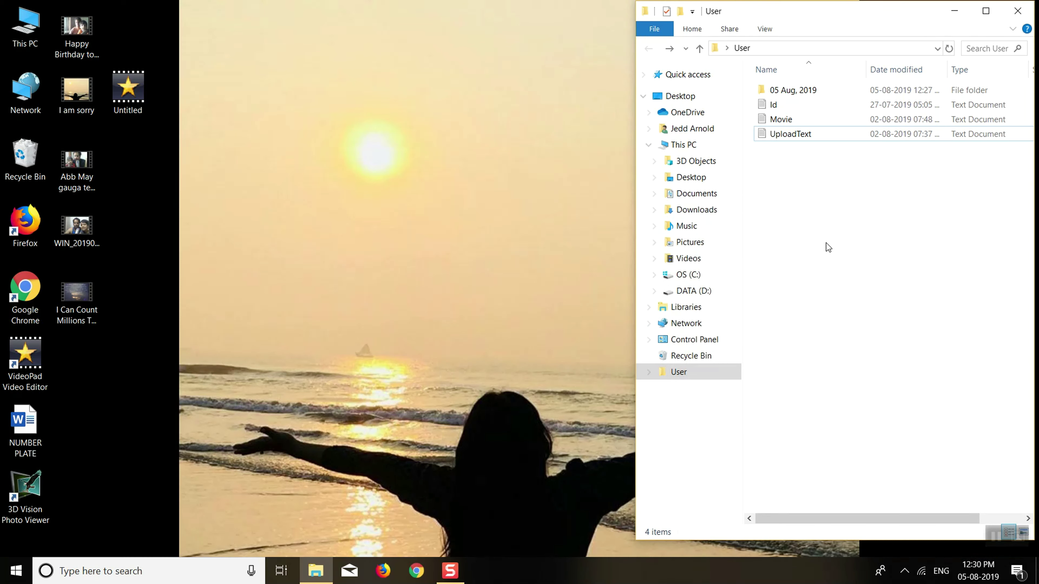
right_click(770, 138)
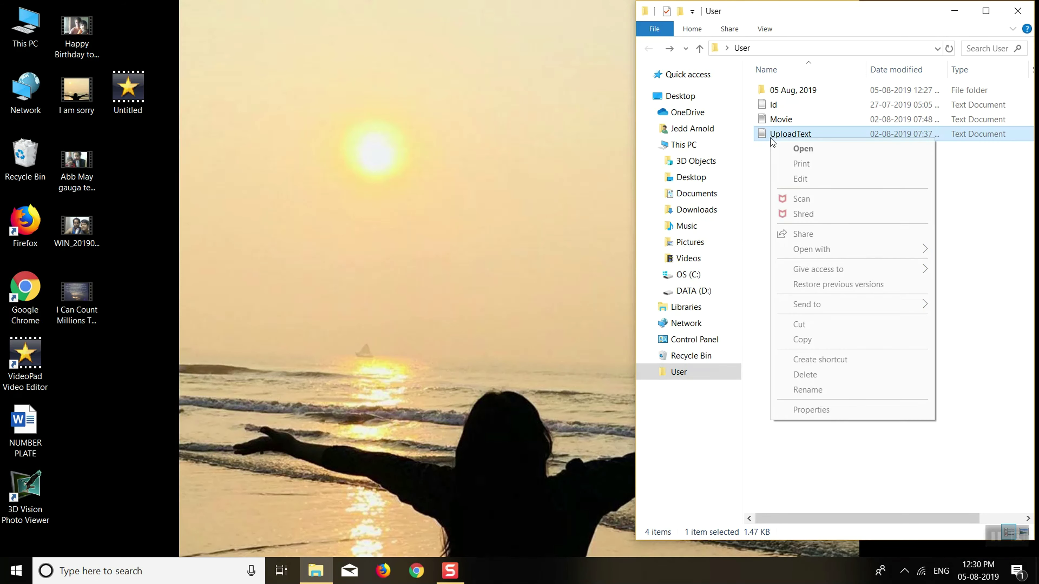
left_click(802, 150)
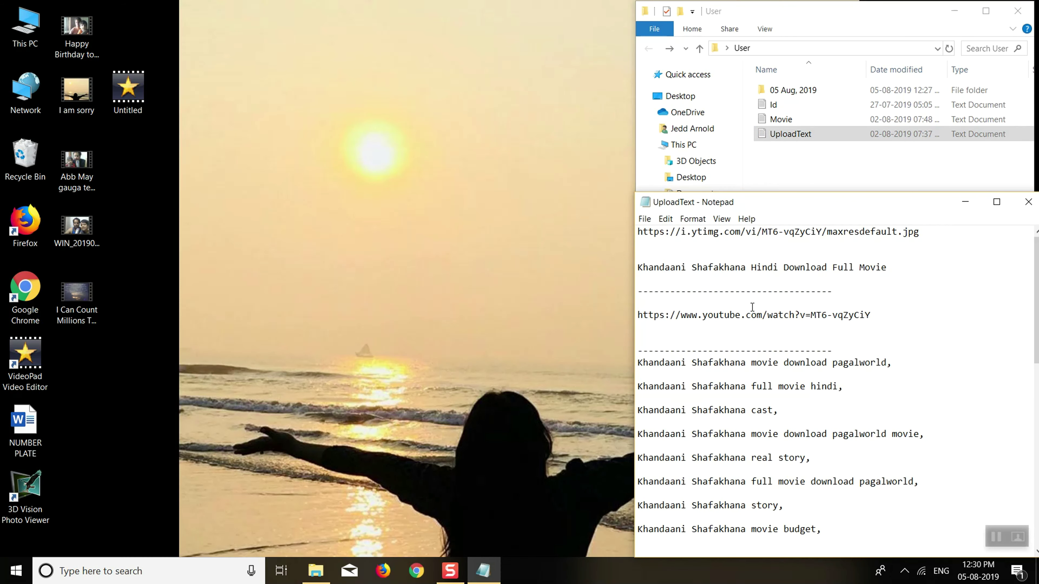
Highlight the maxresdefault.jpg image link in the first line of the UploadText document to review it
left_click(666, 239)
left_click_drag(665, 238, 638, 232)
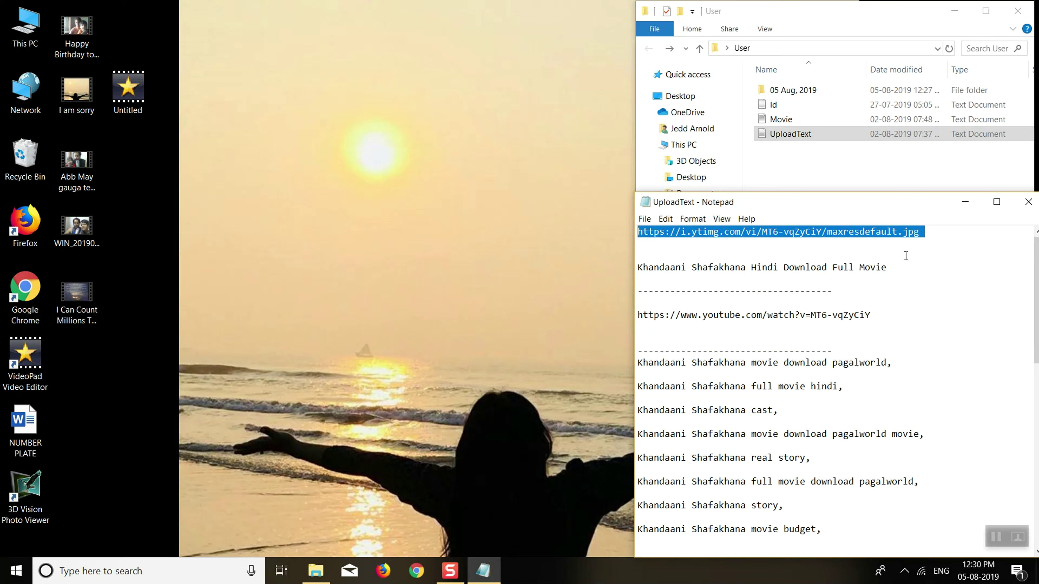
left_click_drag(858, 246, 554, 237)
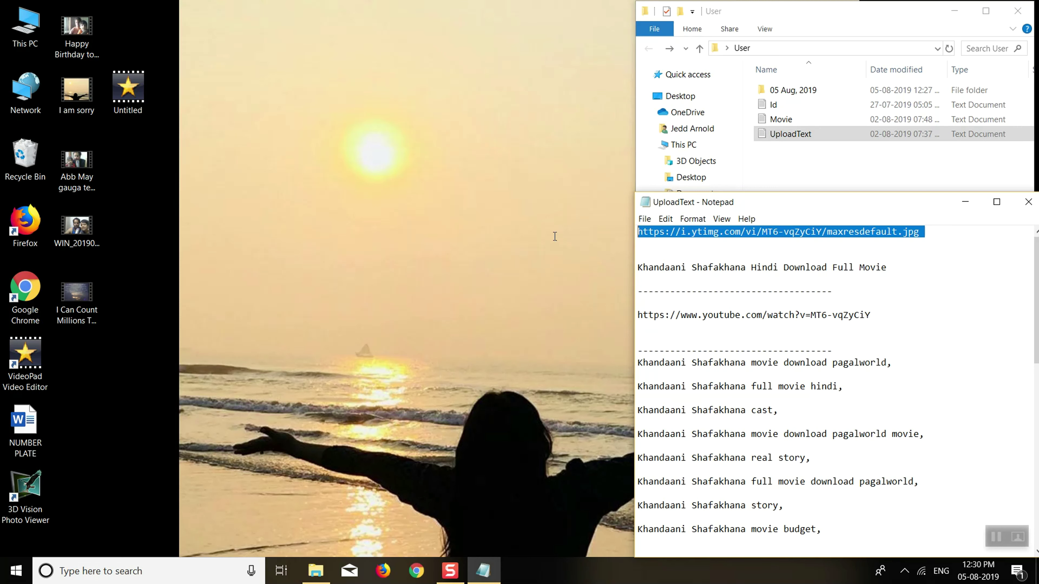
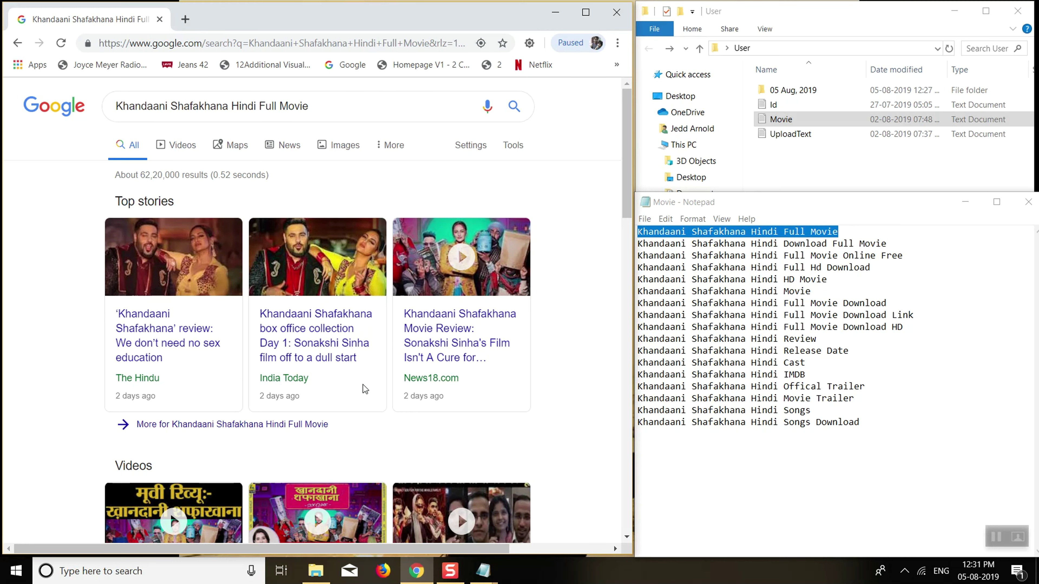
Examine the Videos section in the Google results for Khandaani Shafakhana Hindi Full Movie
scroll(365, 389, "down", 3)
left_click_drag(114, 262, 578, 324)
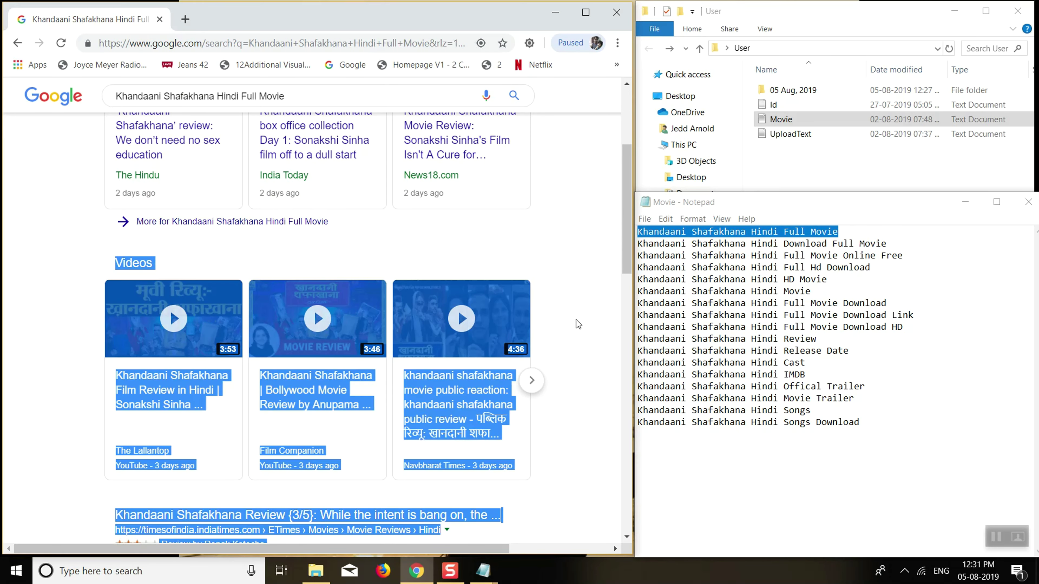
left_click(123, 364)
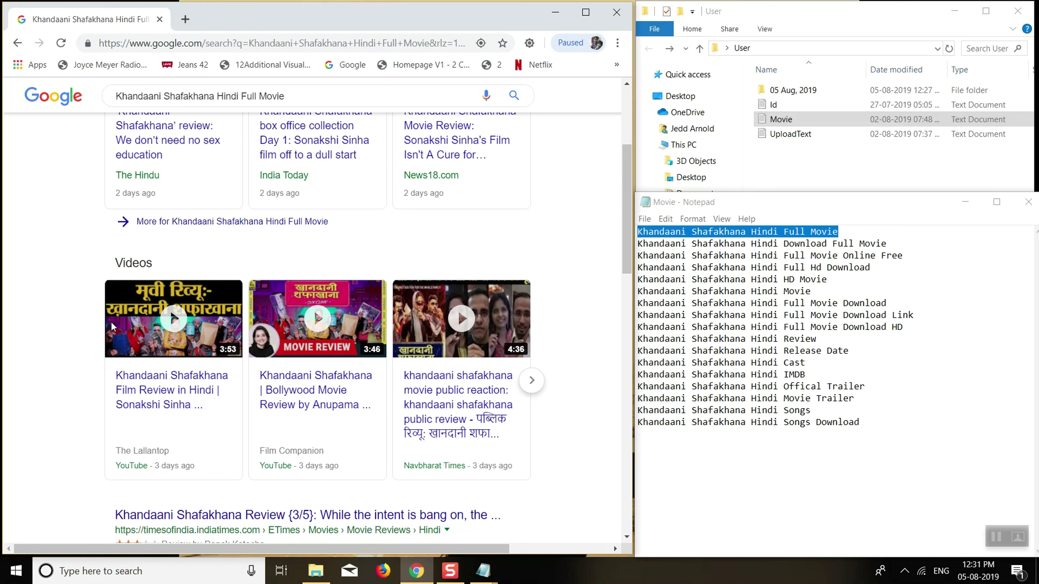
scroll(123, 329, "down", 2)
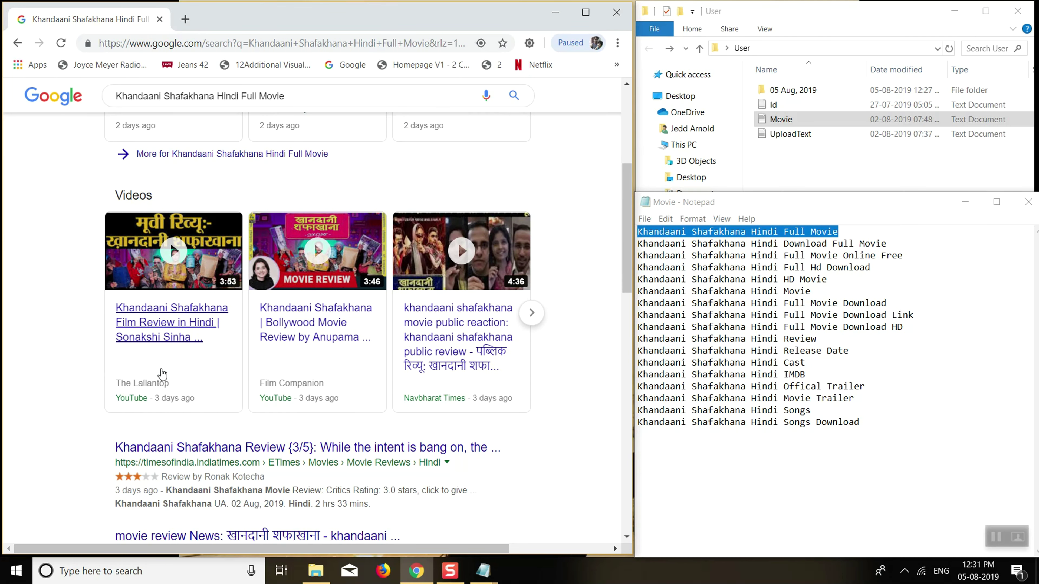
scroll(116, 331, "down", 1)
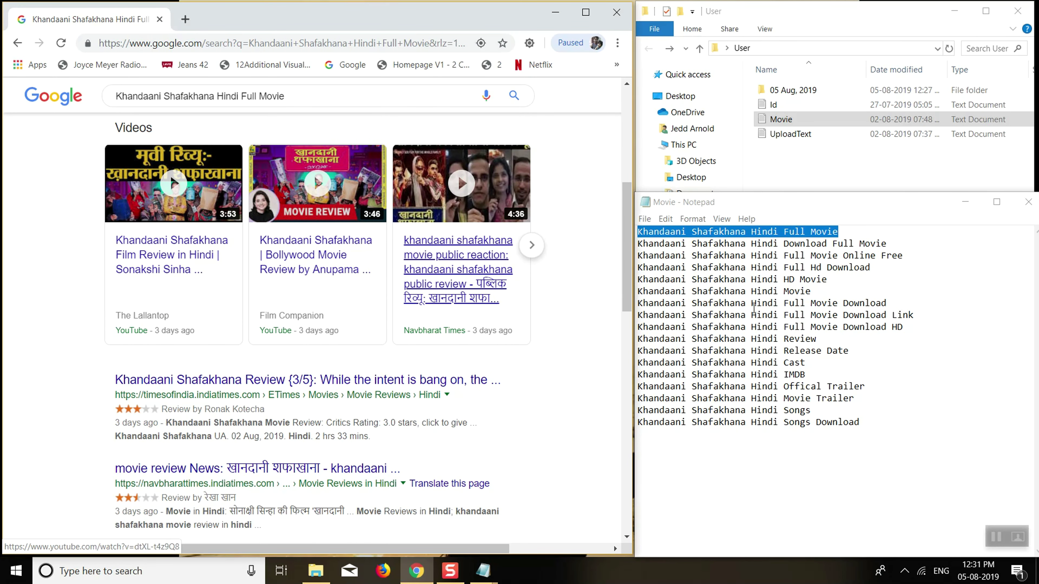
Show the next set of clips in the Videos section and compare them with the surrounding stories and web results
left_click(532, 244)
scroll(322, 363, "up", 5)
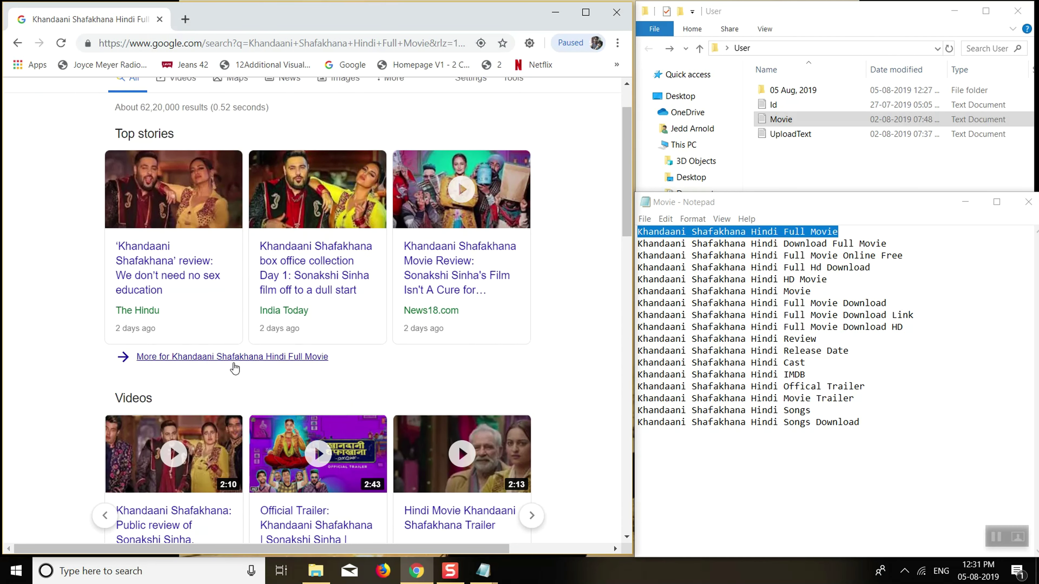
scroll(210, 356, "down", 3)
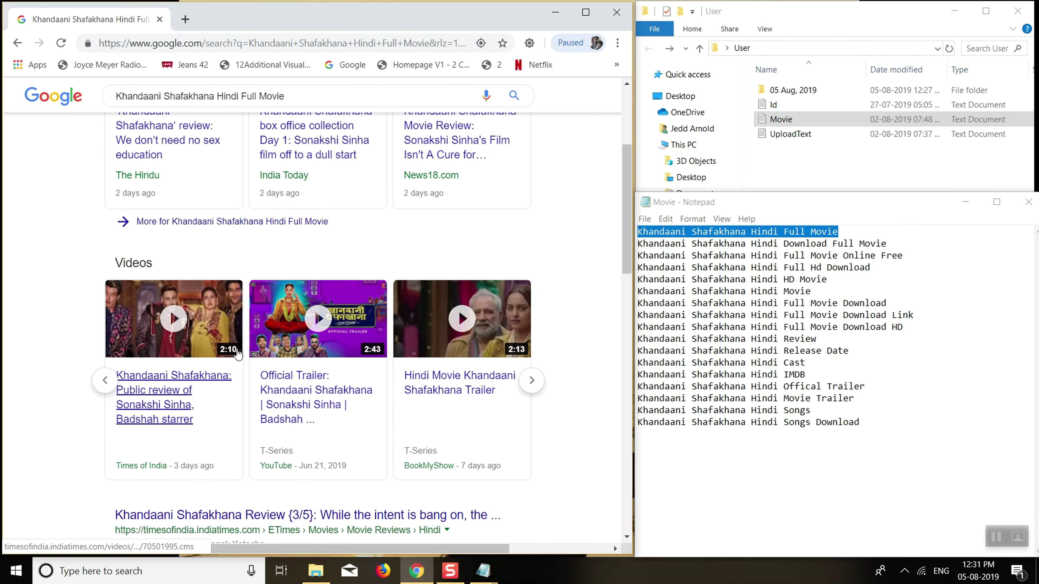
scroll(231, 334, "down", 7)
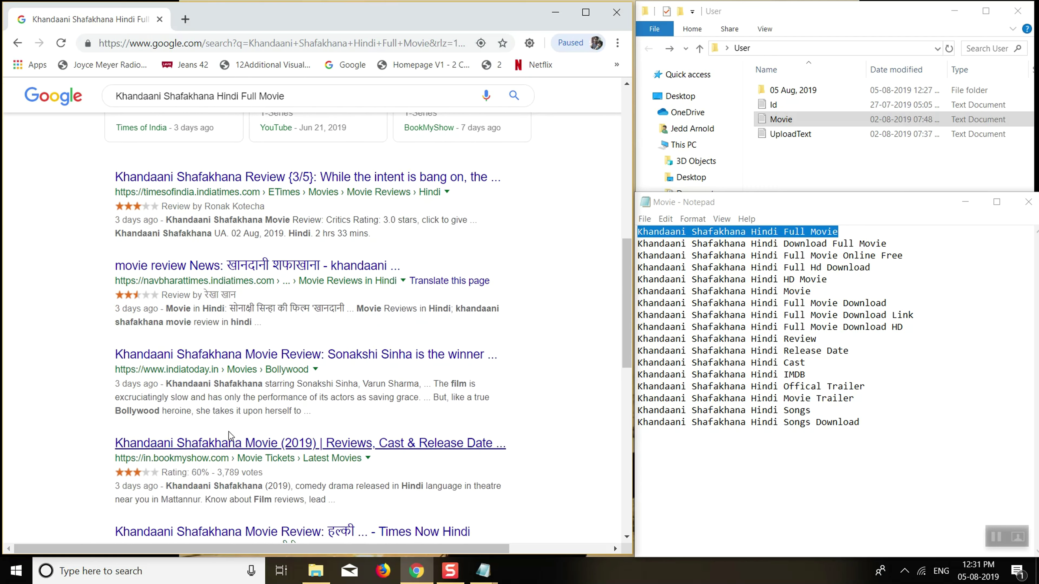
scroll(229, 436, "up", 10)
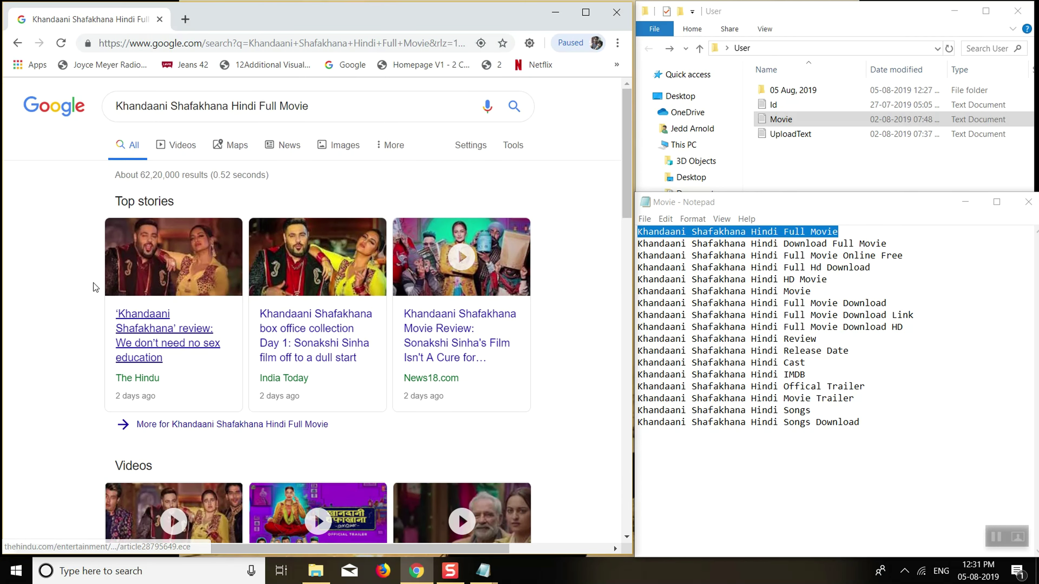
Examine the remaining entries of the first results page, down to the image results and page numbers
scroll(95, 287, "down", 10)
scroll(166, 299, "down", 8)
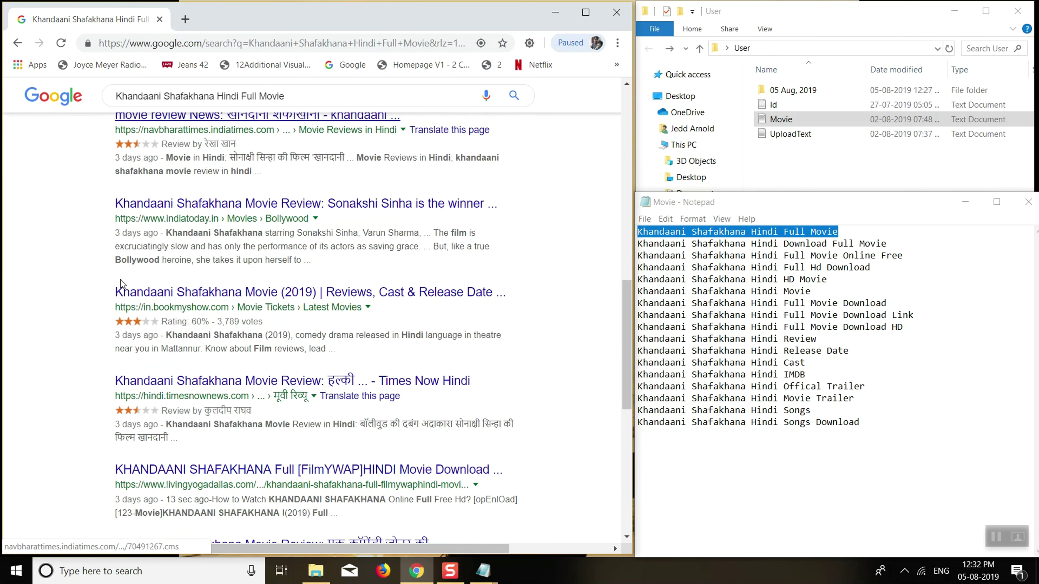
scroll(212, 363, "down", 3)
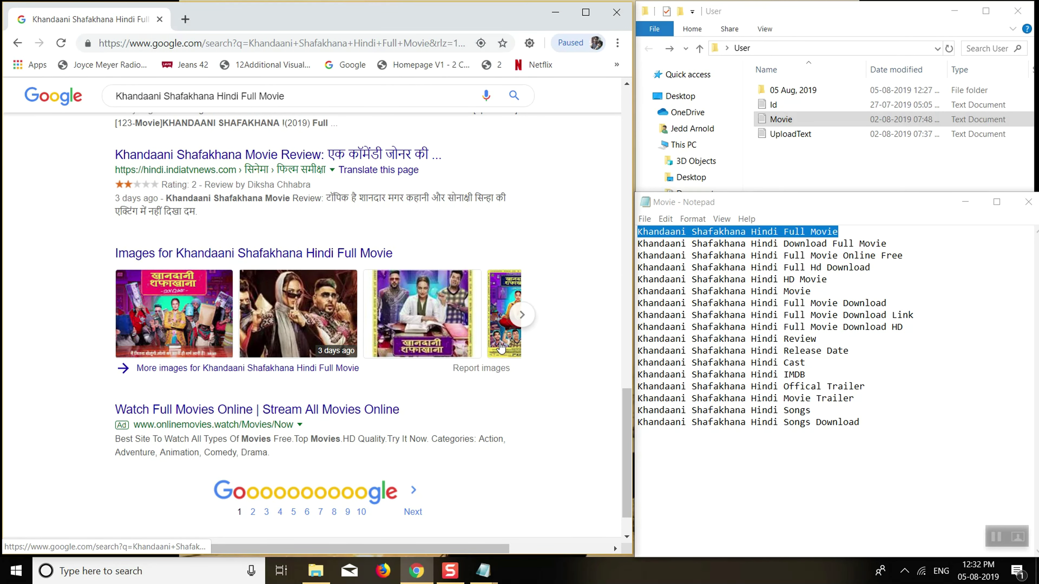
scroll(210, 391, "up", 5)
scroll(210, 391, "down", 5)
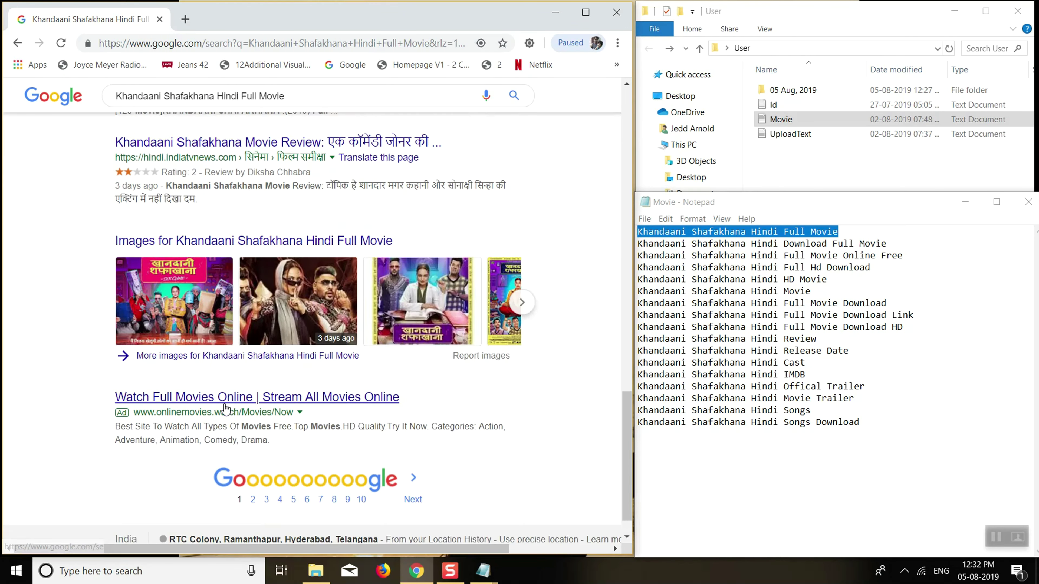
Open the second page of the Google search results and skim its entries
left_click(257, 453)
scroll(242, 330, "down", 5)
scroll(242, 330, "up", 4)
Highlight the title line Khandaani Shafakhana Hindi Full Movie in the Movie document, then return to the search results
left_click(815, 255)
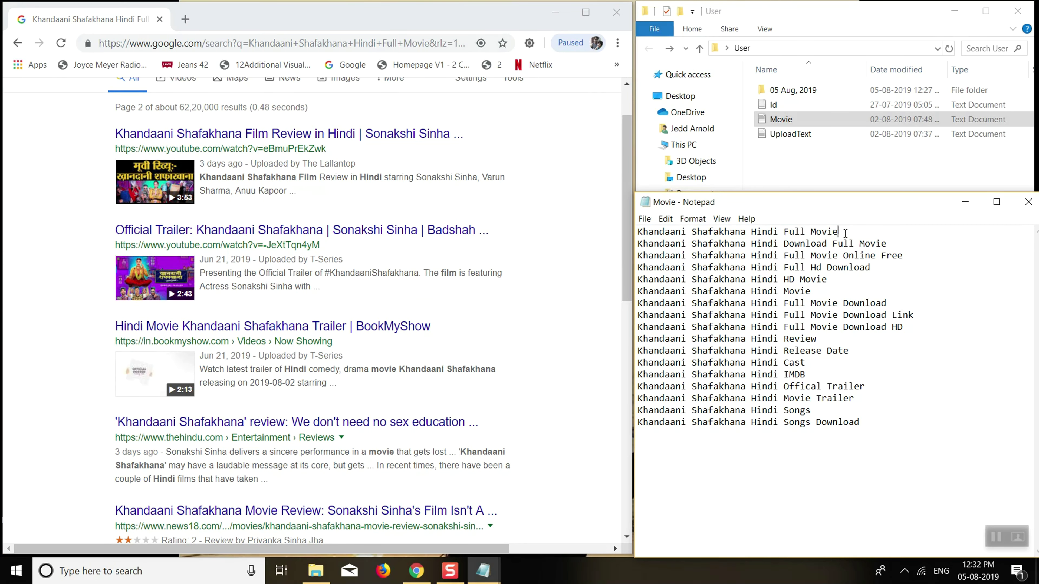
left_click_drag(861, 234, 637, 232)
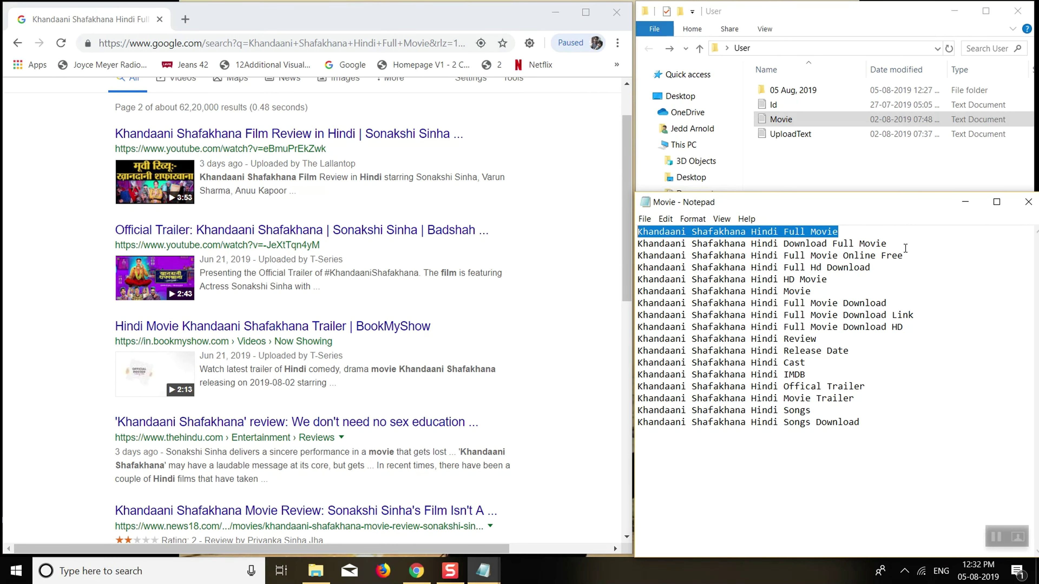
left_click(69, 302)
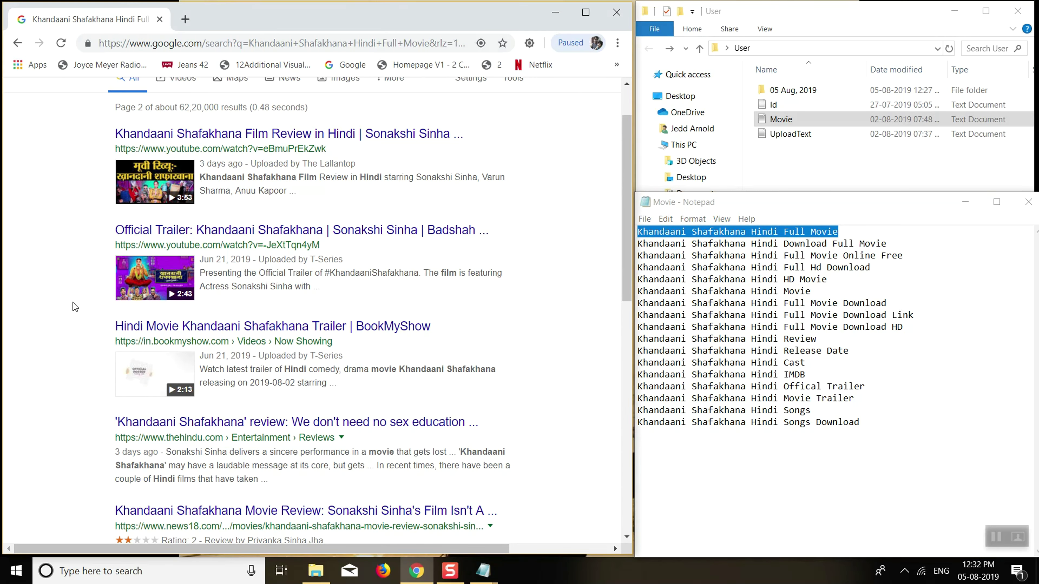
Examine all entries on the second results page, including the full-movie and YouTube listings
scroll(74, 305, "down", 3)
scroll(73, 302, "up", 5)
scroll(74, 302, "down", 15)
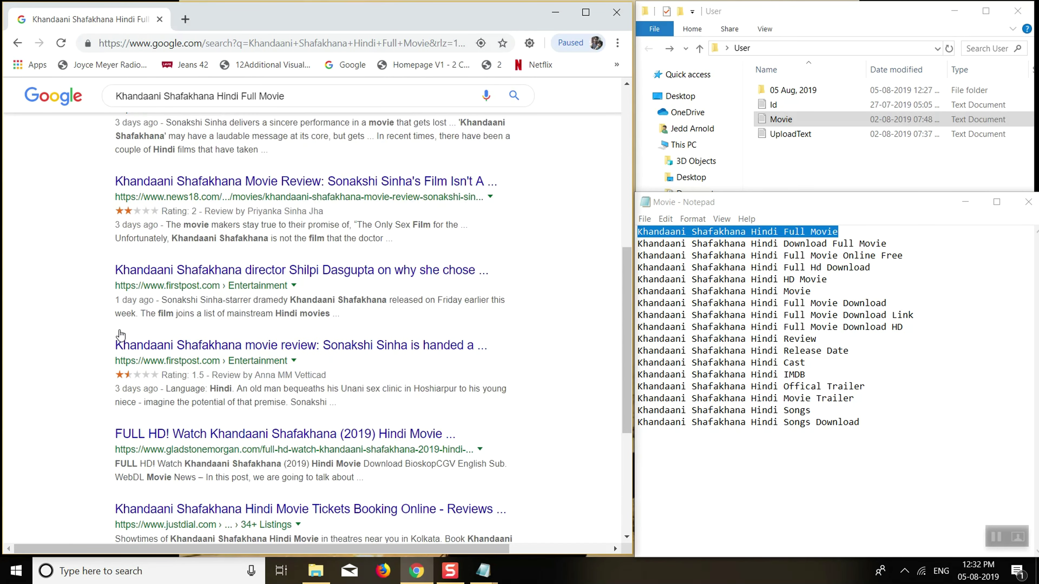
scroll(129, 334, "down", 1)
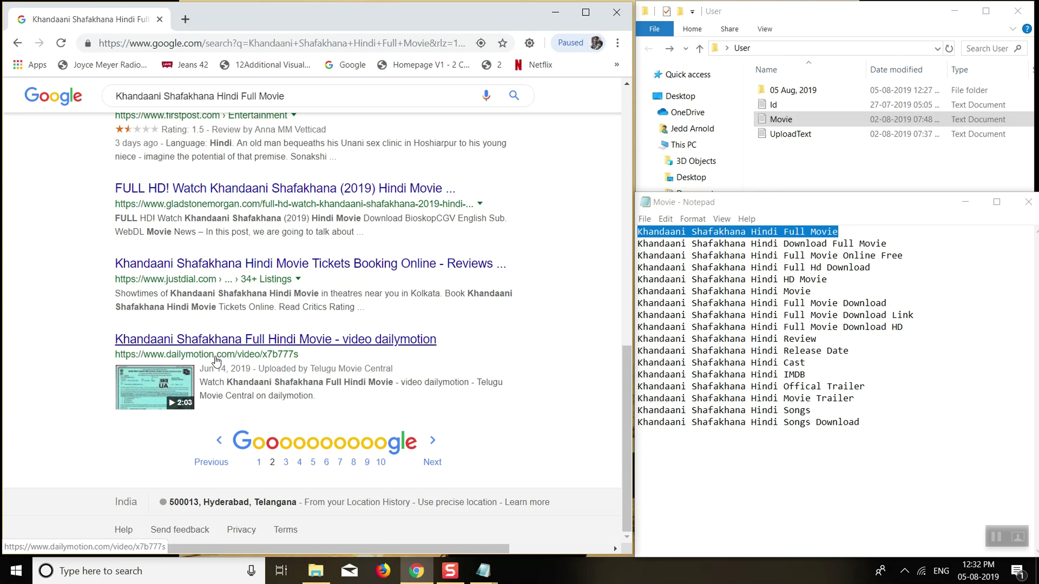
scroll(208, 364, "up", 5)
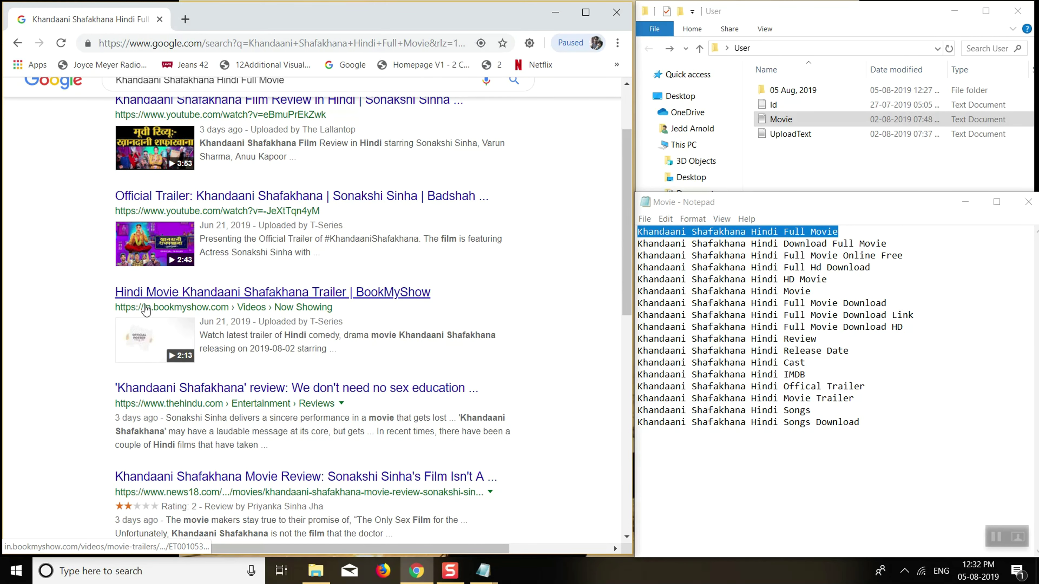
scroll(205, 315, "up", 3)
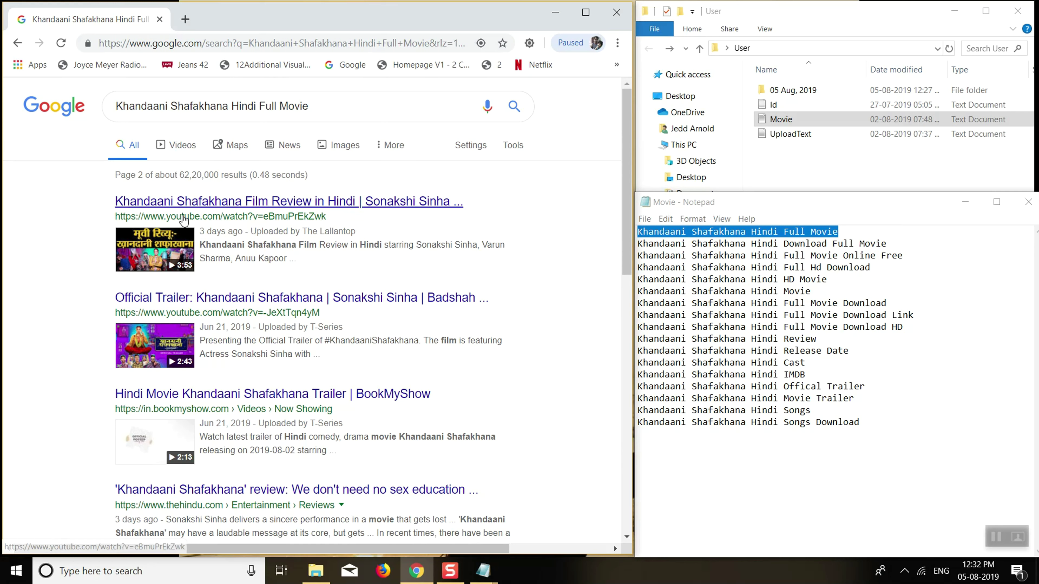
Limit the Google results to videos and look through the list to its page numbers
left_click(187, 151)
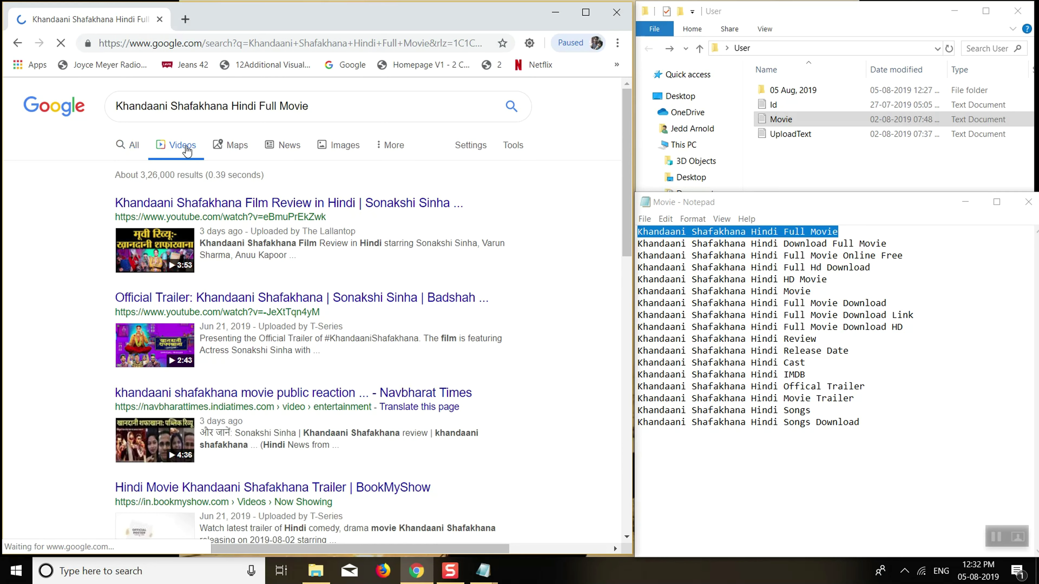
scroll(225, 363, "down", 10)
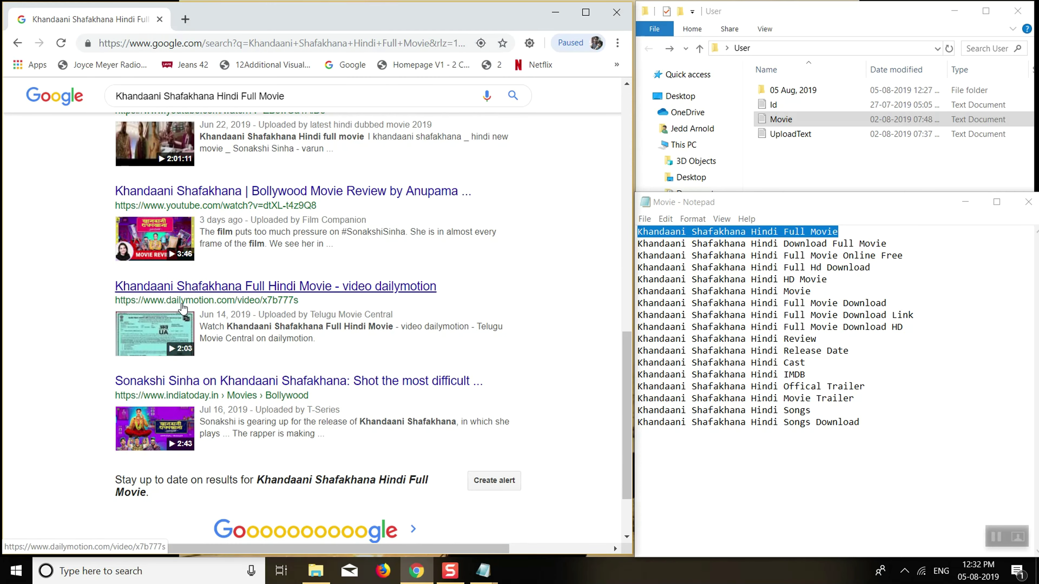
scroll(183, 309, "down", 3)
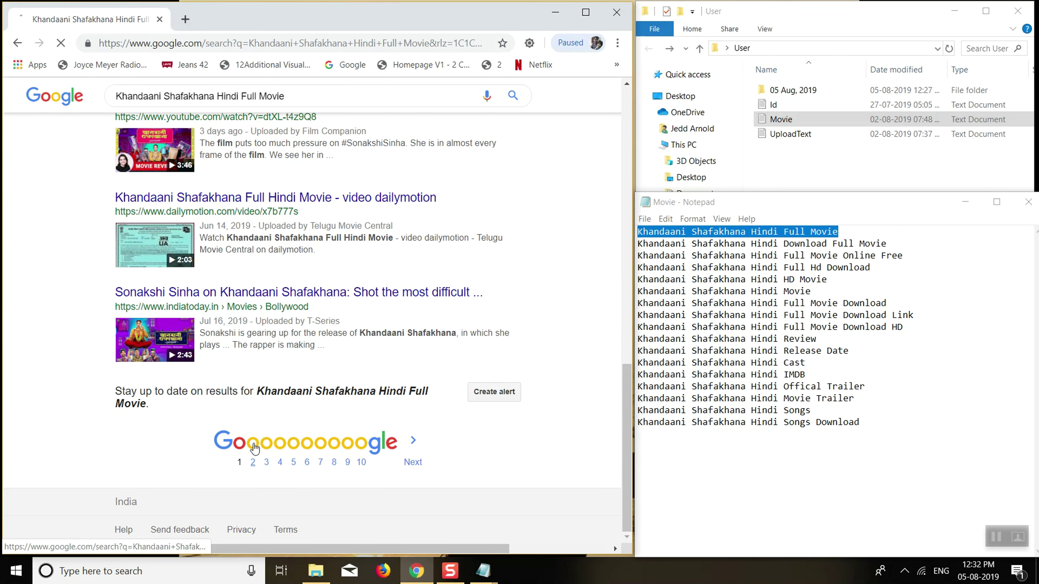
left_click(257, 450)
Return to all Google results for the movie title and check the Top stories and Videos sections
left_click(129, 155)
scroll(213, 345, "down", 3)
scroll(245, 323, "up", 3)
scroll(258, 305, "down", 3)
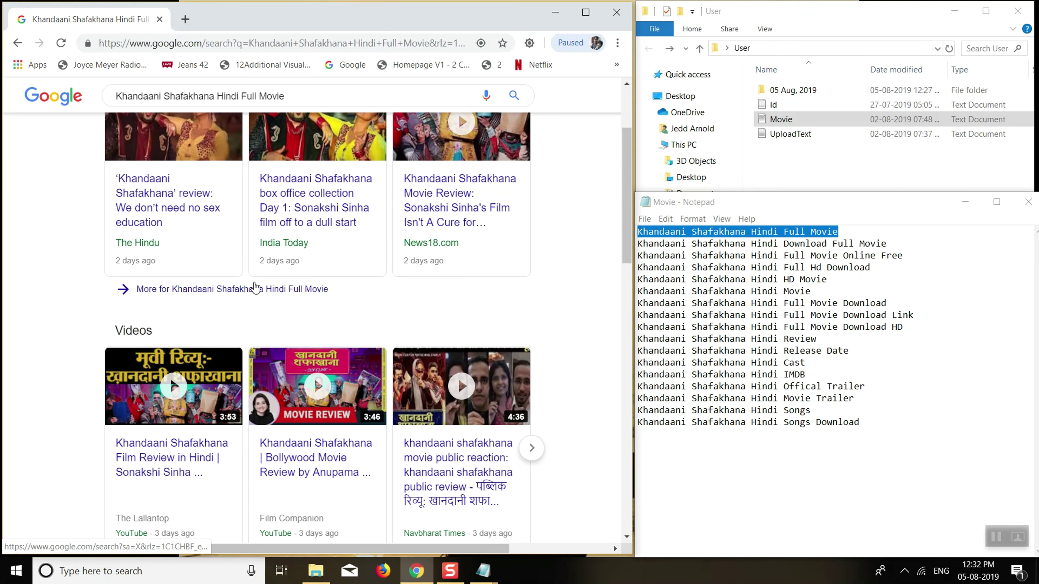
scroll(254, 288, "up", 3)
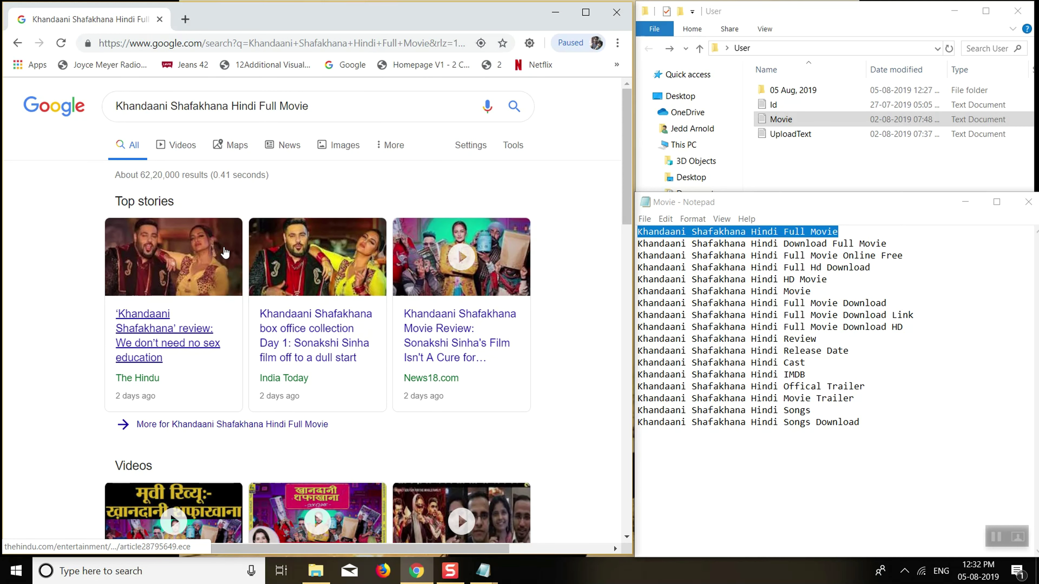
Highlight the first title line in the Movie document again to compare it with the search query
left_click(827, 245)
left_click_drag(843, 231, 636, 232)
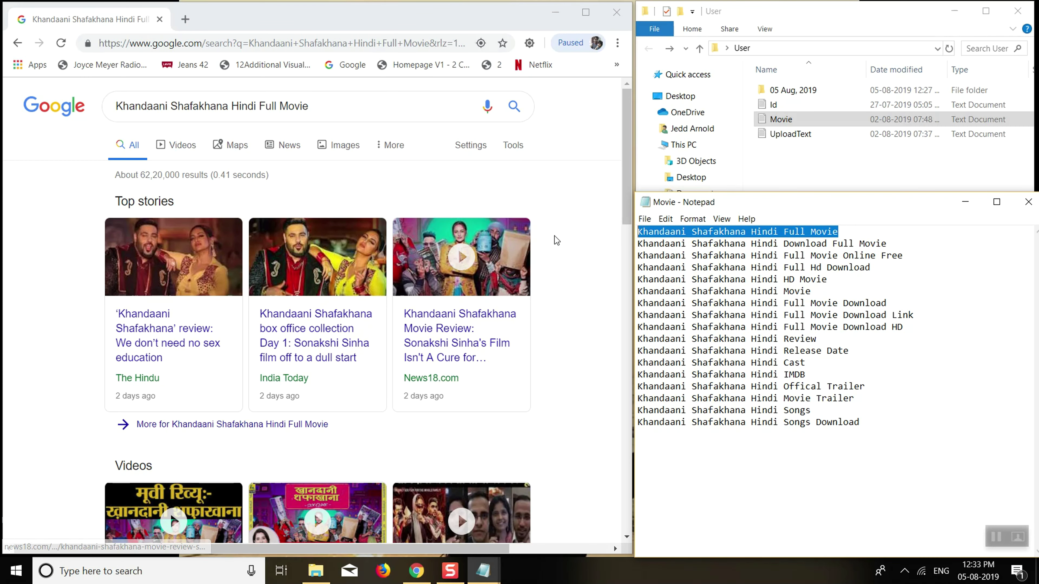
left_click_drag(629, 176, 598, 190)
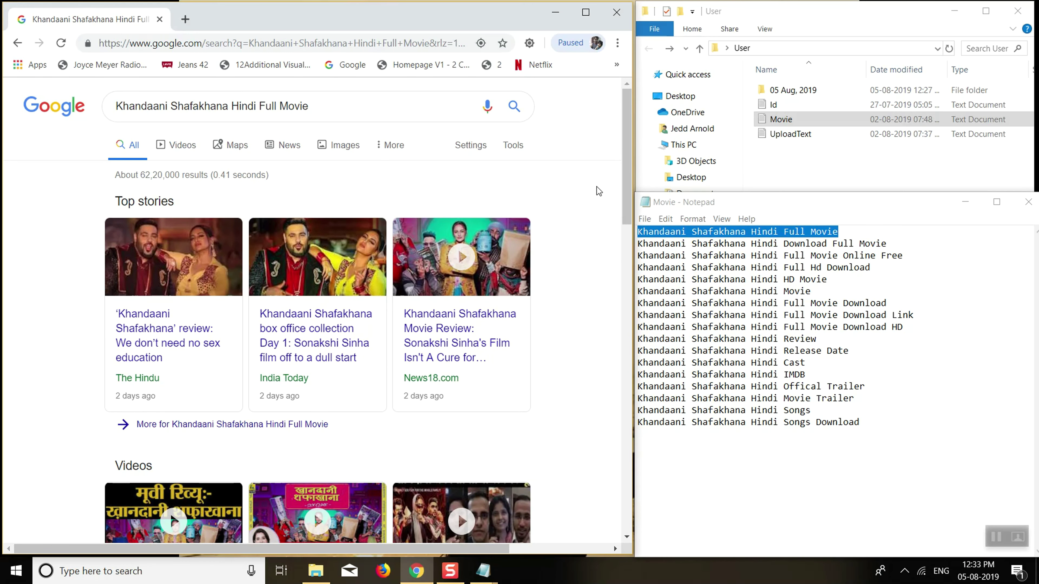
Close the Movie document and reopen UploadText from the User folder
left_click(806, 257)
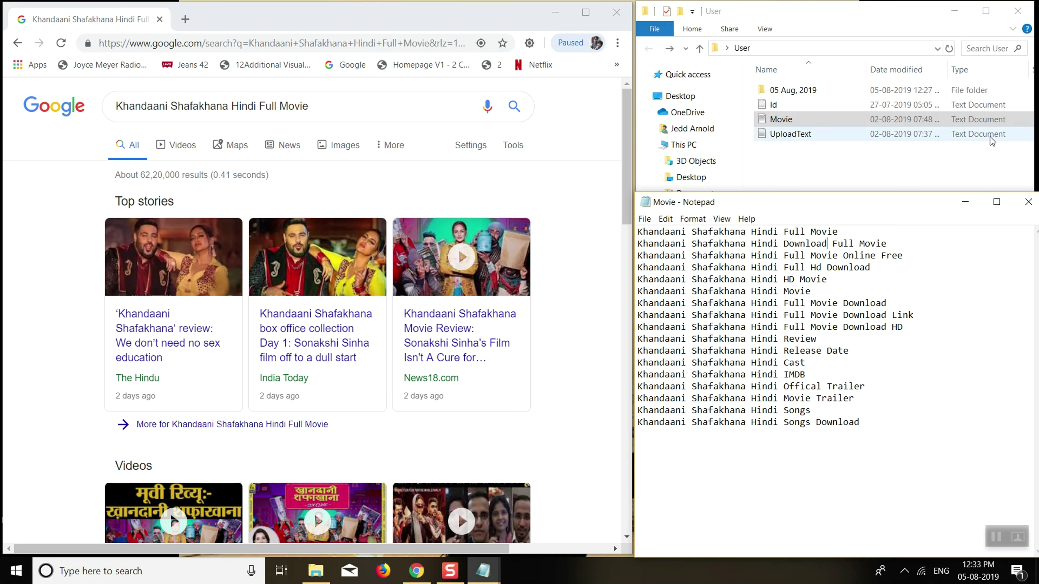
left_click(1029, 202)
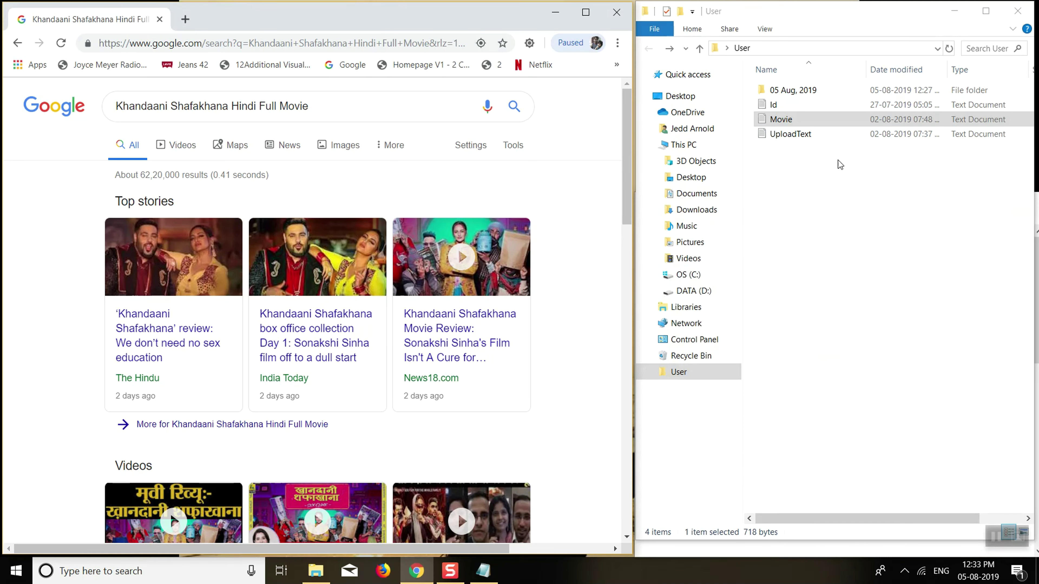
double_click(763, 135)
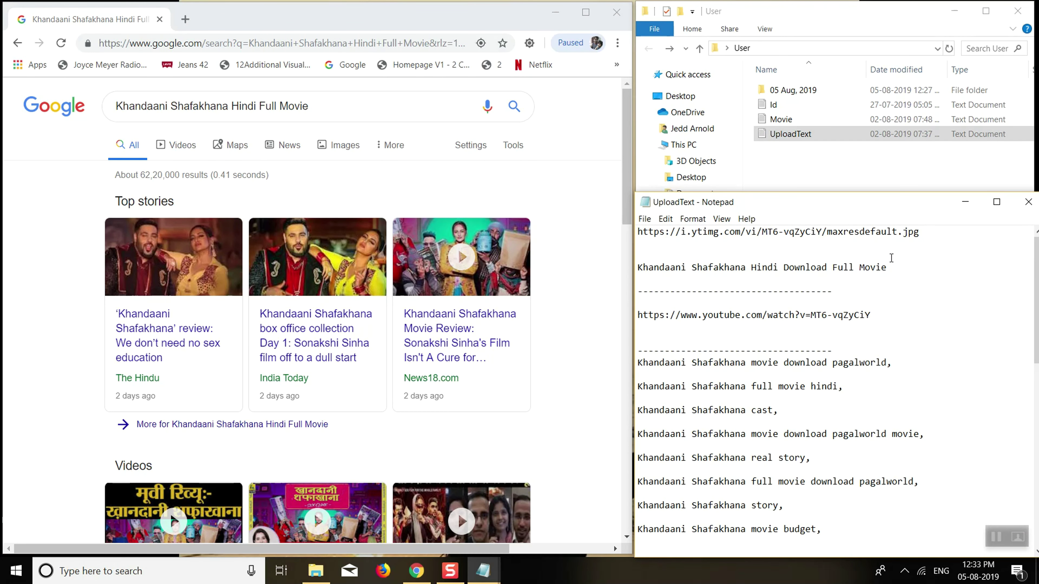
left_click_drag(929, 231, 637, 232)
key("ctrl+c")
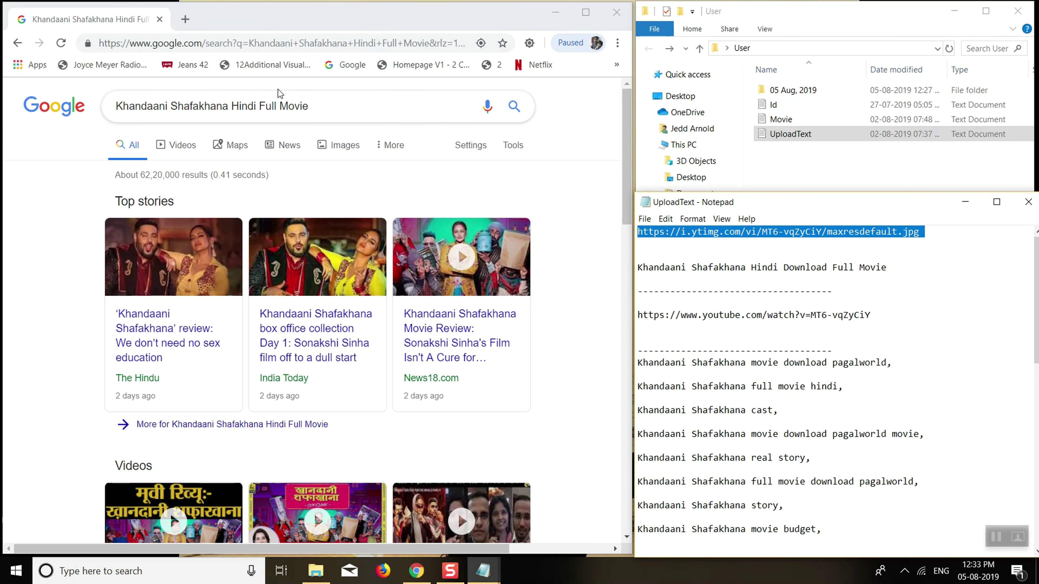
left_click(183, 24)
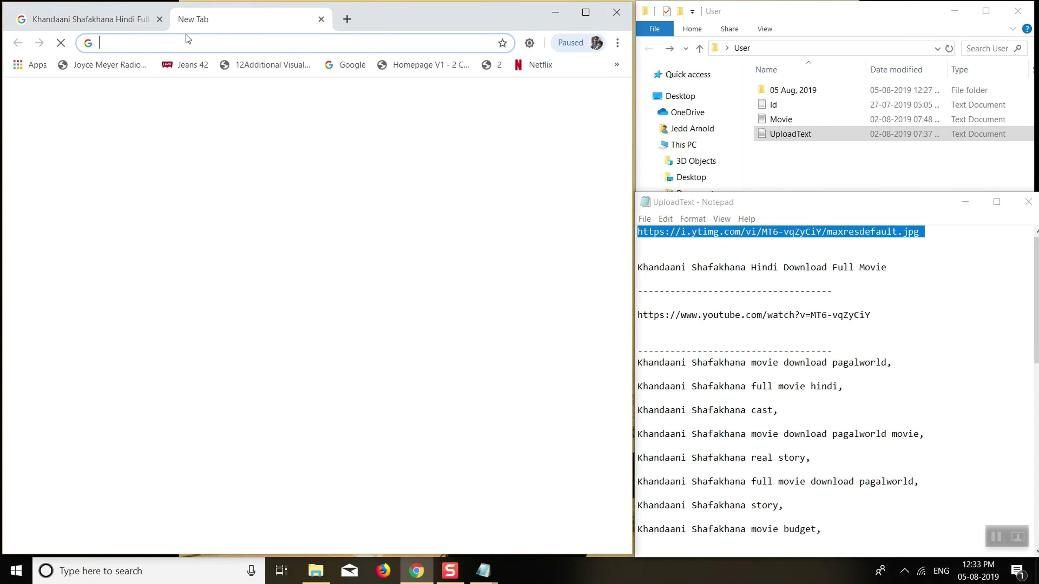
key("ctrl+v")
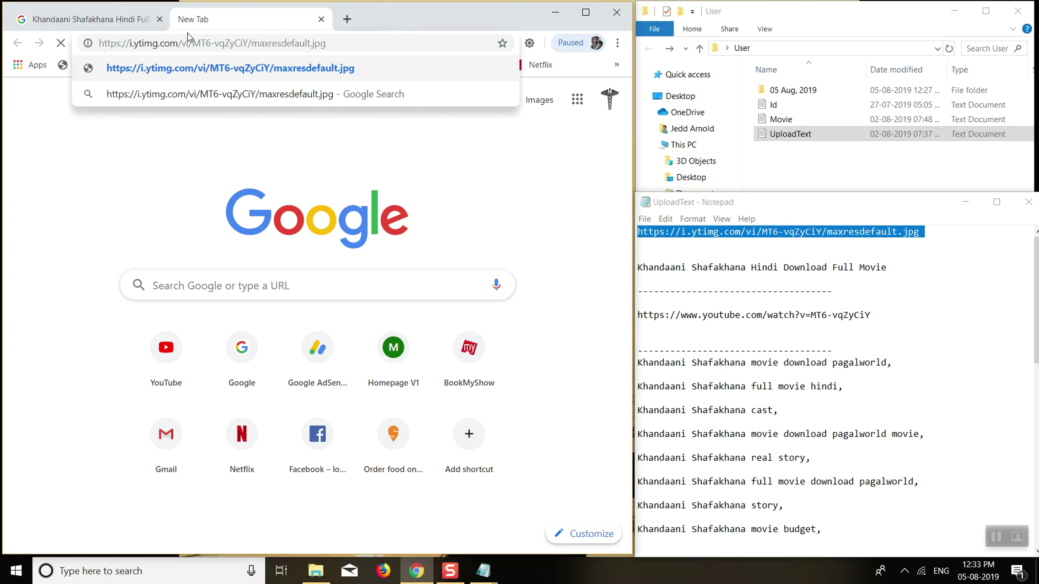
key("Return")
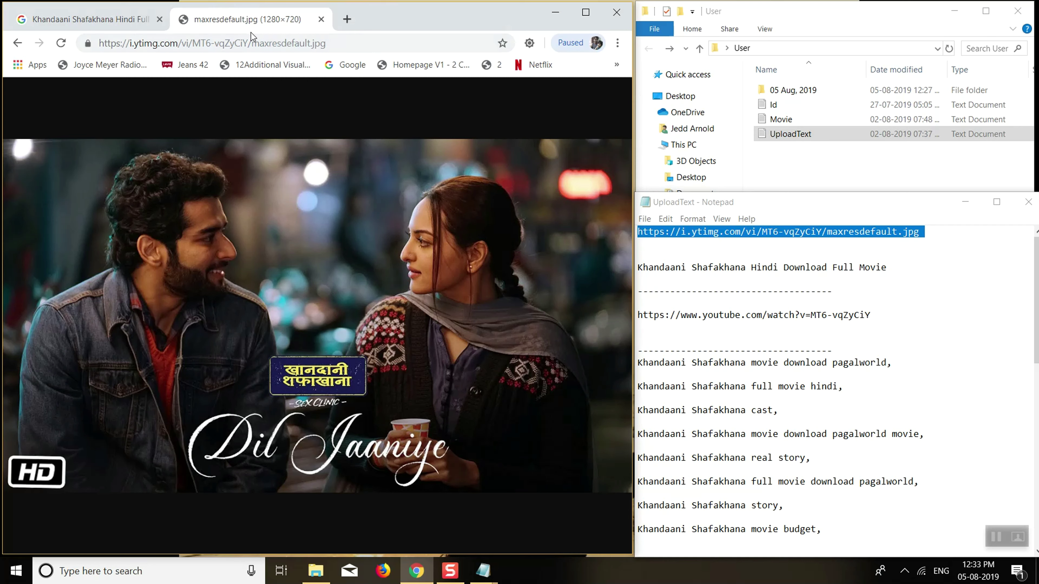
Highlight the video ID MT6-vqZyCiY in the address of the opened thumbnail image
left_click_drag(248, 43, 187, 46)
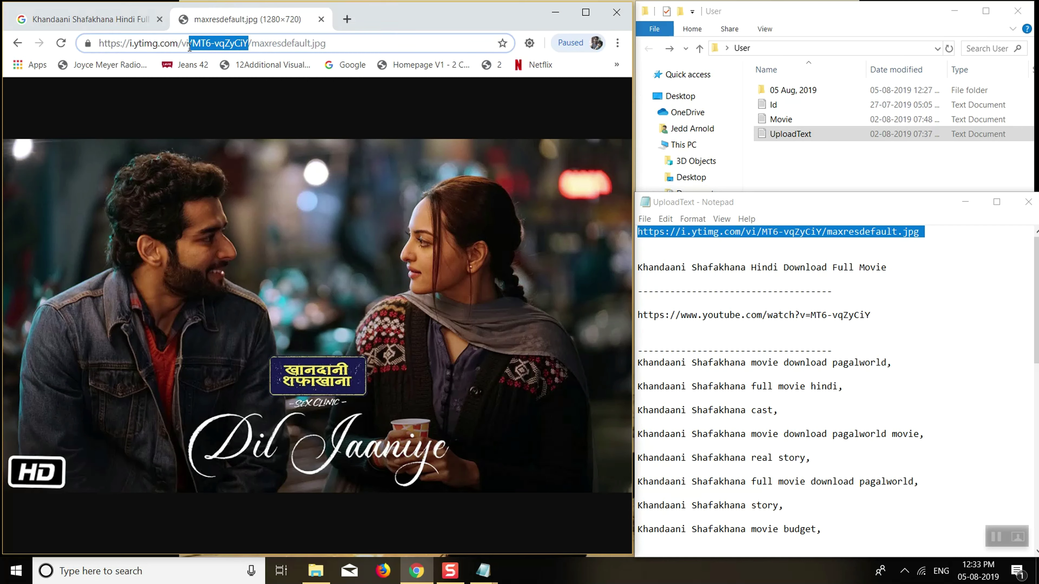
left_click(244, 38)
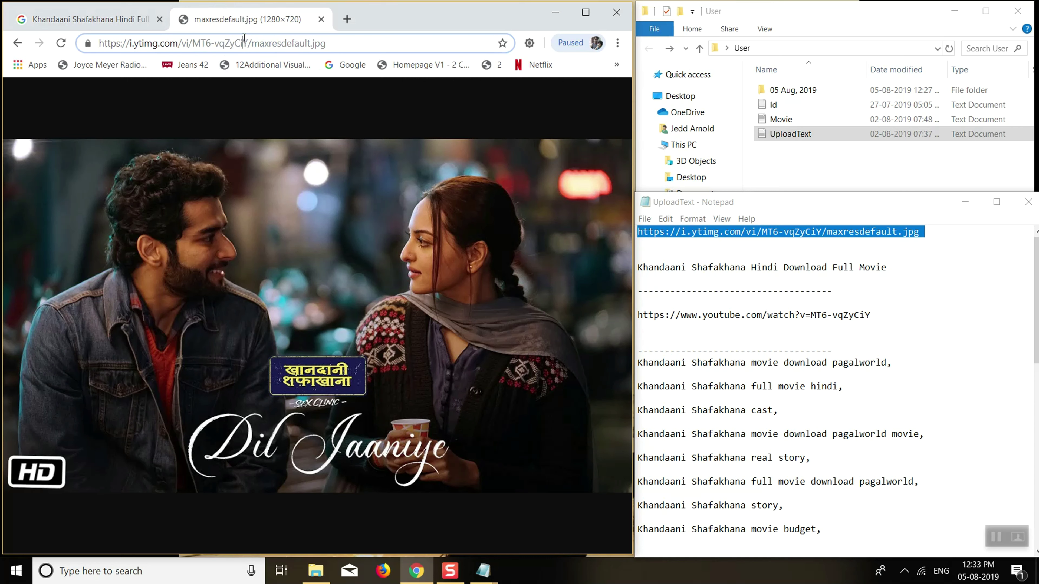
left_click_drag(250, 39, 191, 40)
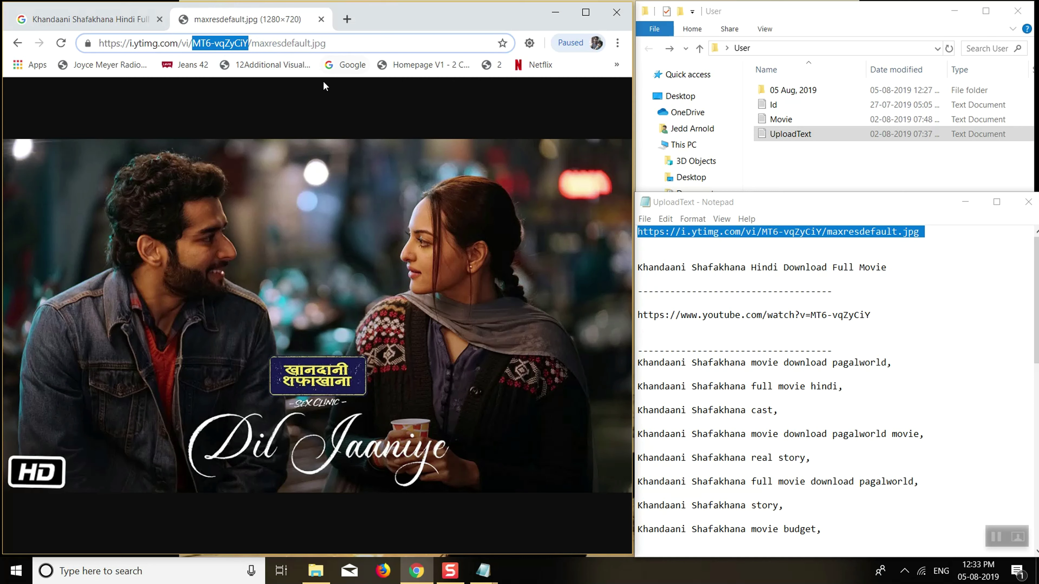
Copy the first video result's ID eBmuPrEkZwk from the Google Videos results and load the thumbnail address with it in place of the existing ID
left_click(141, 21)
left_click(186, 149)
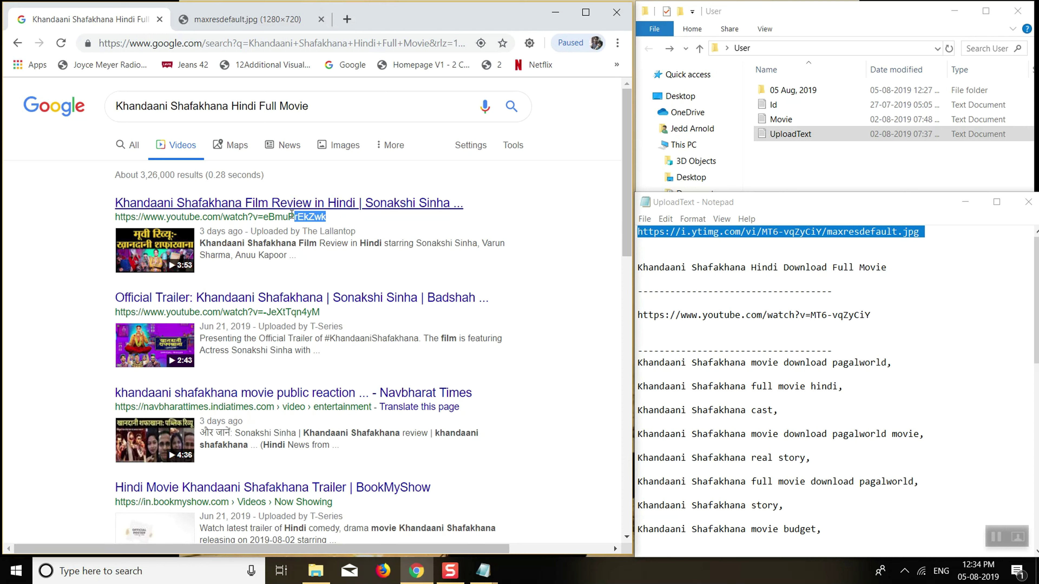
left_click_drag(327, 217, 269, 217)
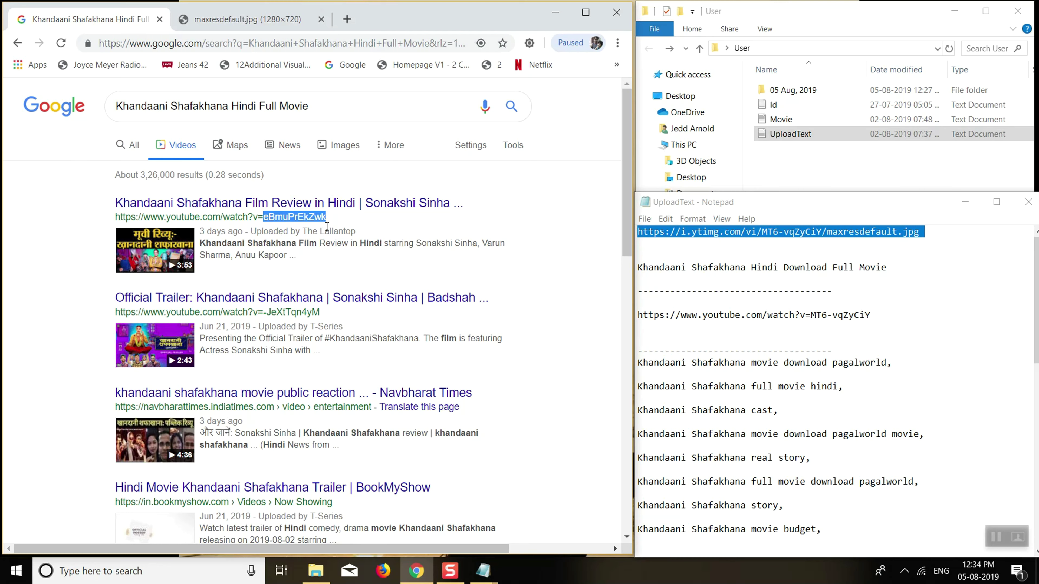
left_click(232, 16)
left_click(247, 42)
left_click_drag(247, 41, 192, 43)
type("eBmuPrEkZwk")
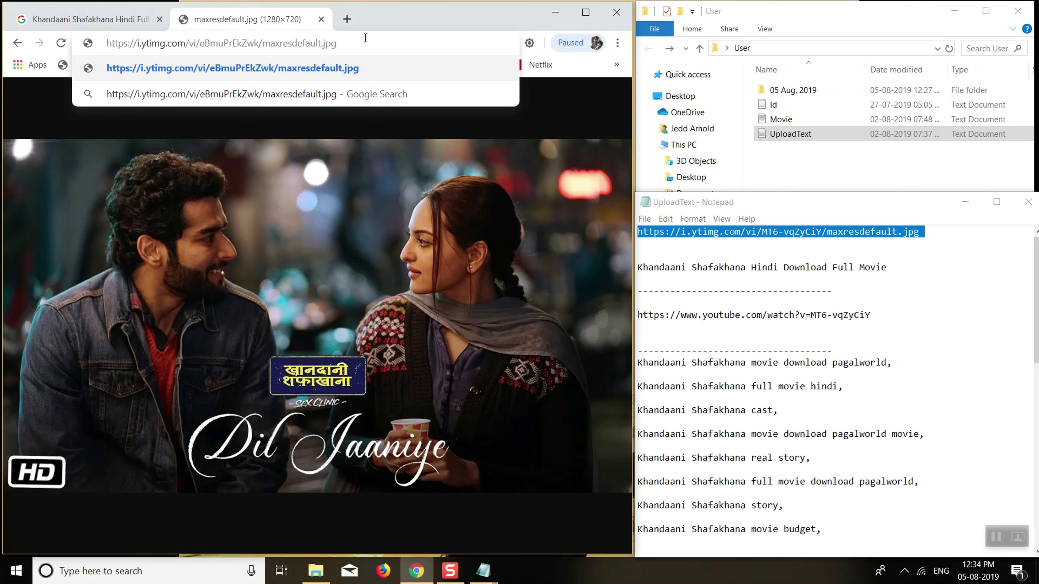
key("Return")
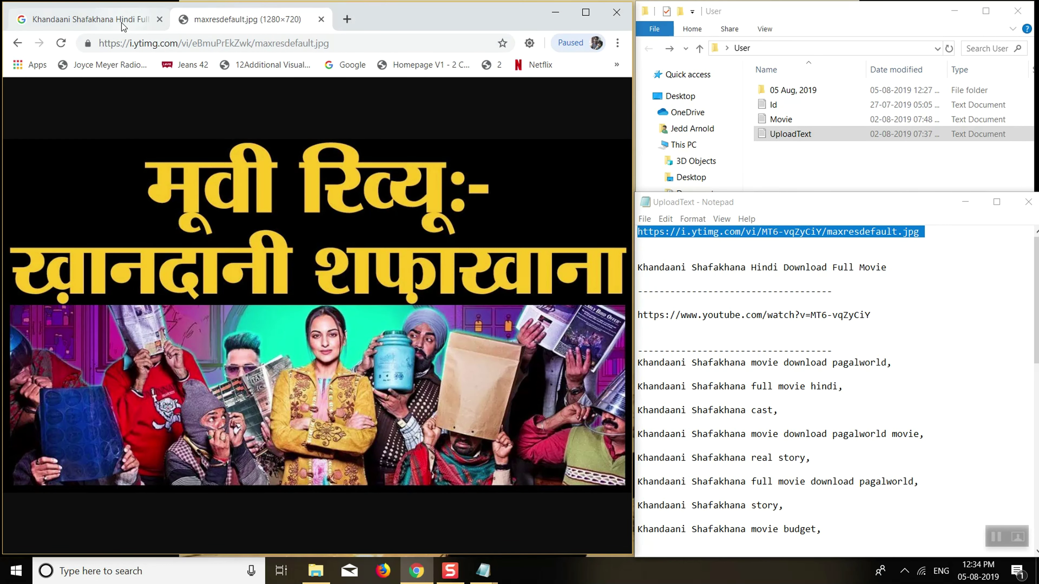
Load the thumbnail address with the Official Trailer result's video ID -JeXtTqn4yM in place of the existing ID
left_click(135, 27)
scroll(268, 261, "down", 2)
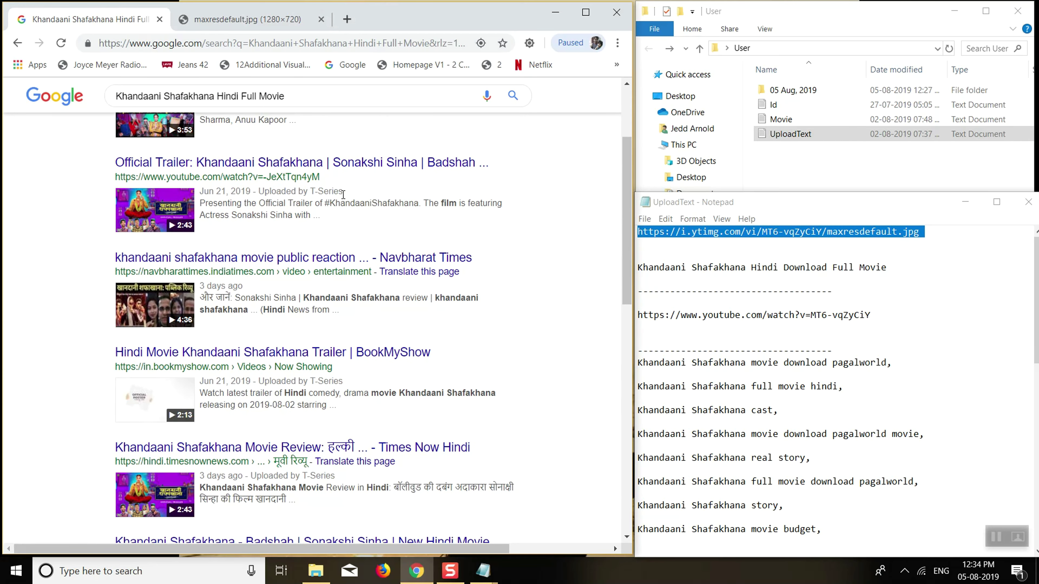
left_click_drag(320, 177, 274, 177)
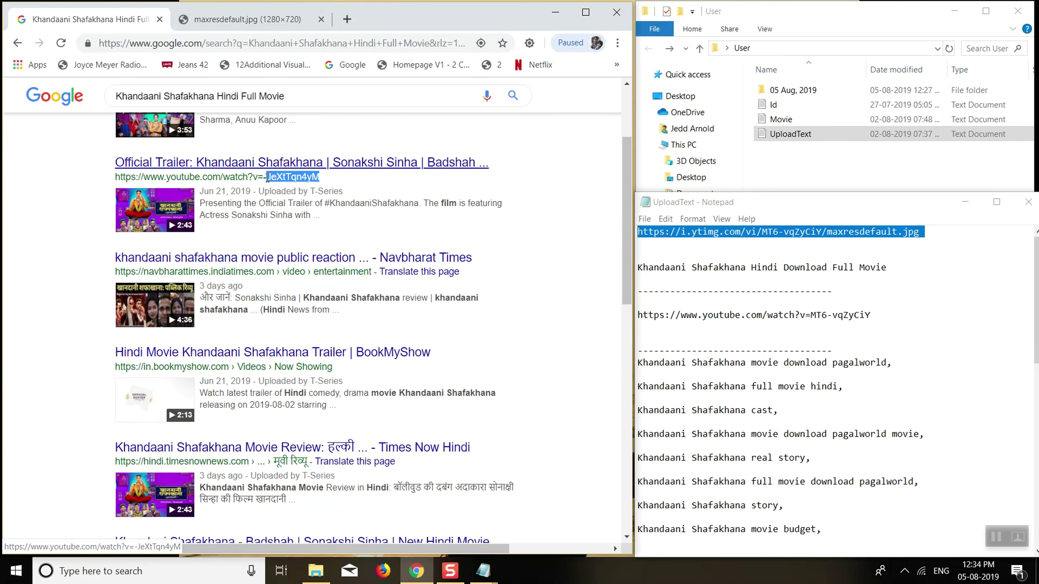
left_click(203, 20)
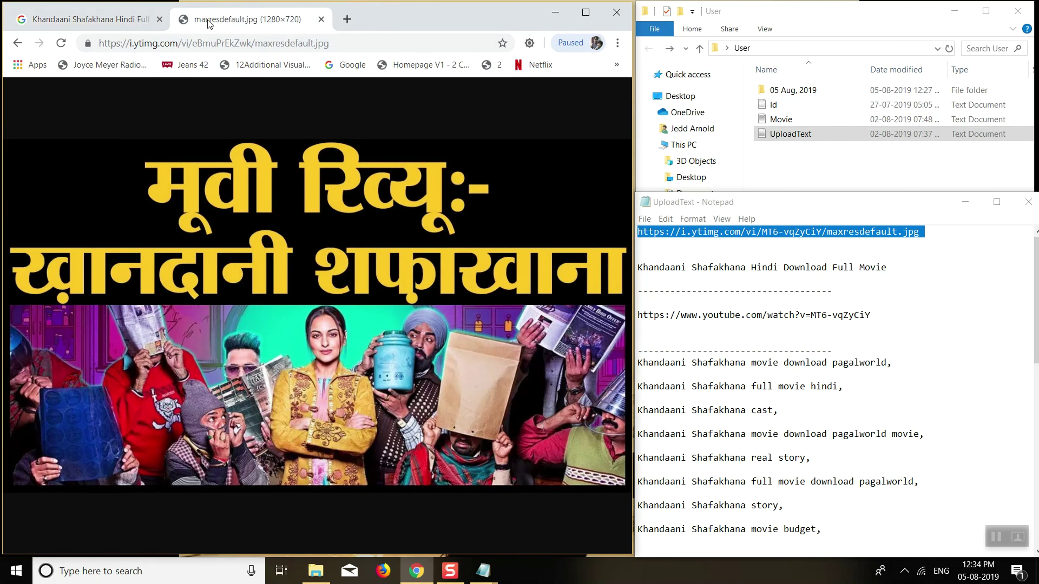
left_click(241, 47)
left_click_drag(251, 44, 194, 44)
type("-JeXtTqn4yM")
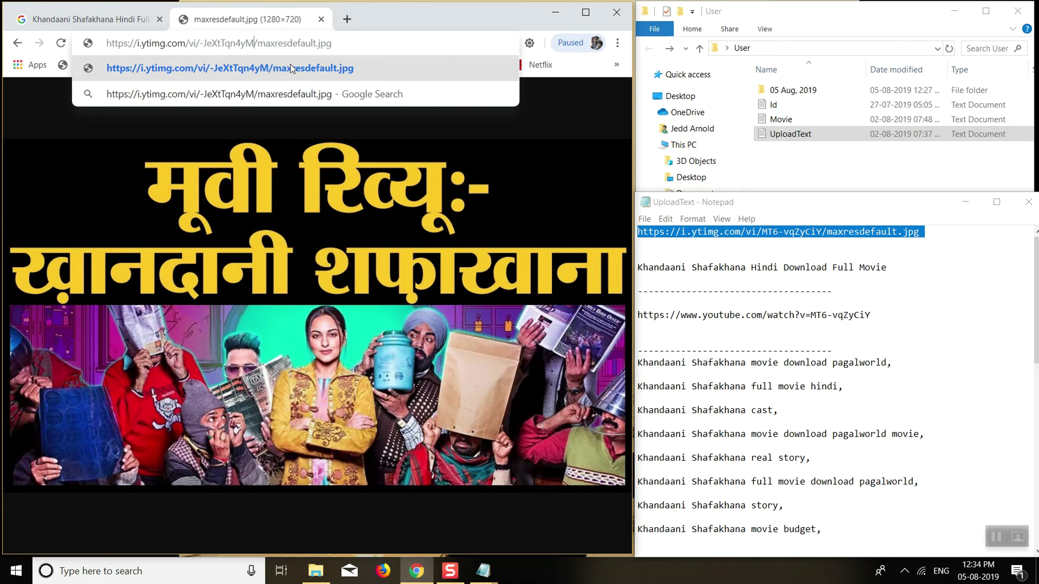
key("Return")
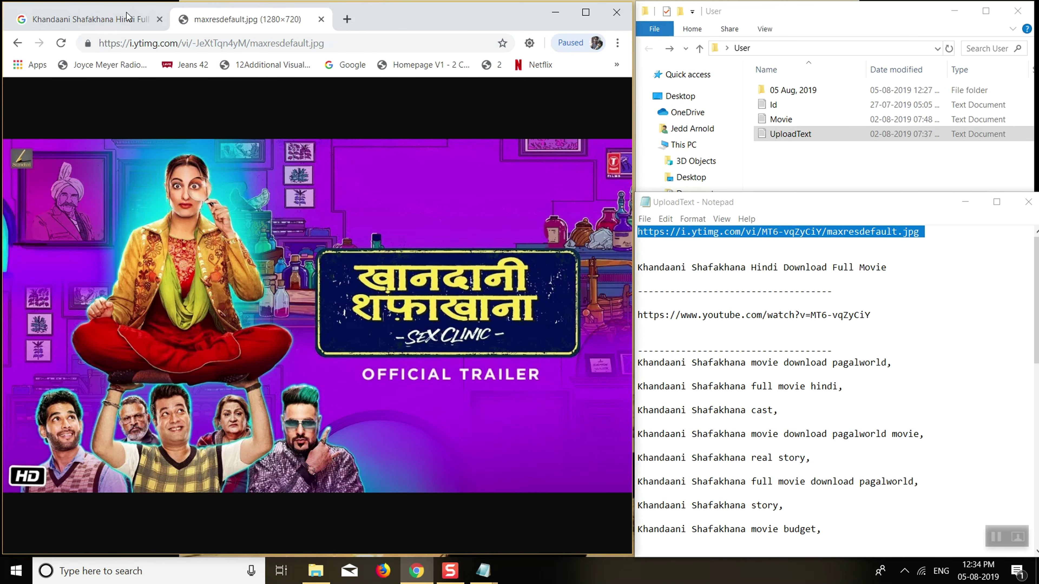
Load the thumbnail address with ID 7xW9d4womsM from the "New Hindi Movie" video result, view the image, and close its tab
left_click(128, 17)
scroll(291, 285, "down", 4)
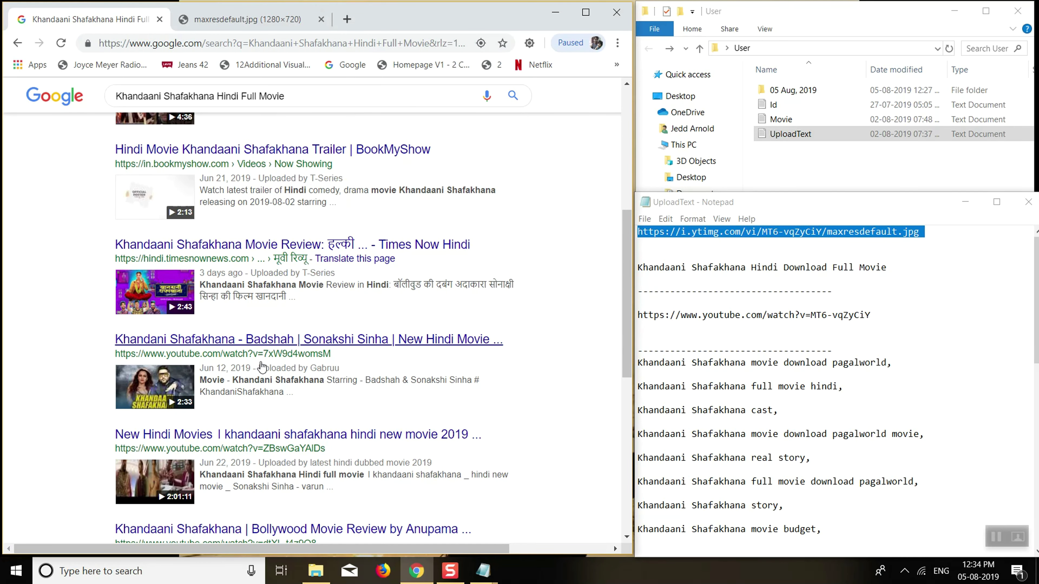
scroll(185, 339, "down", 2)
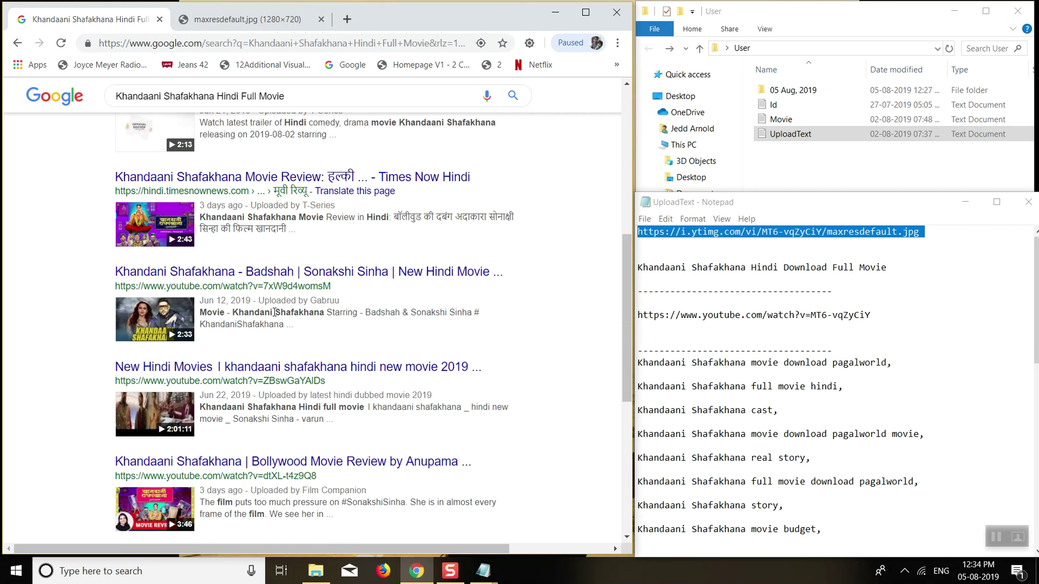
left_click_drag(331, 286, 262, 286)
key("ctrl+c")
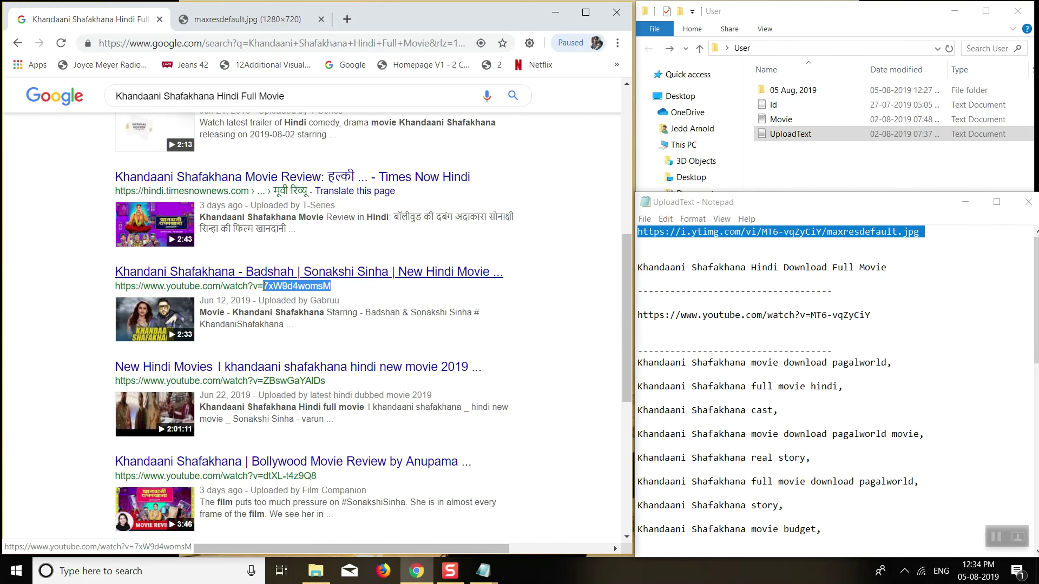
left_click(245, 19)
left_click_drag(247, 49, 196, 39)
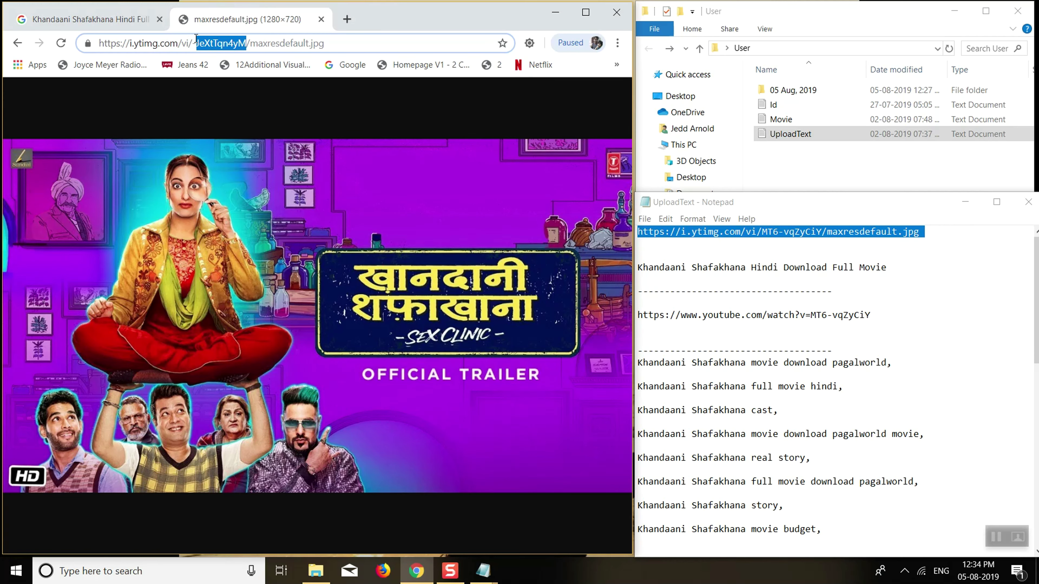
key("ctrl+v")
key("Return")
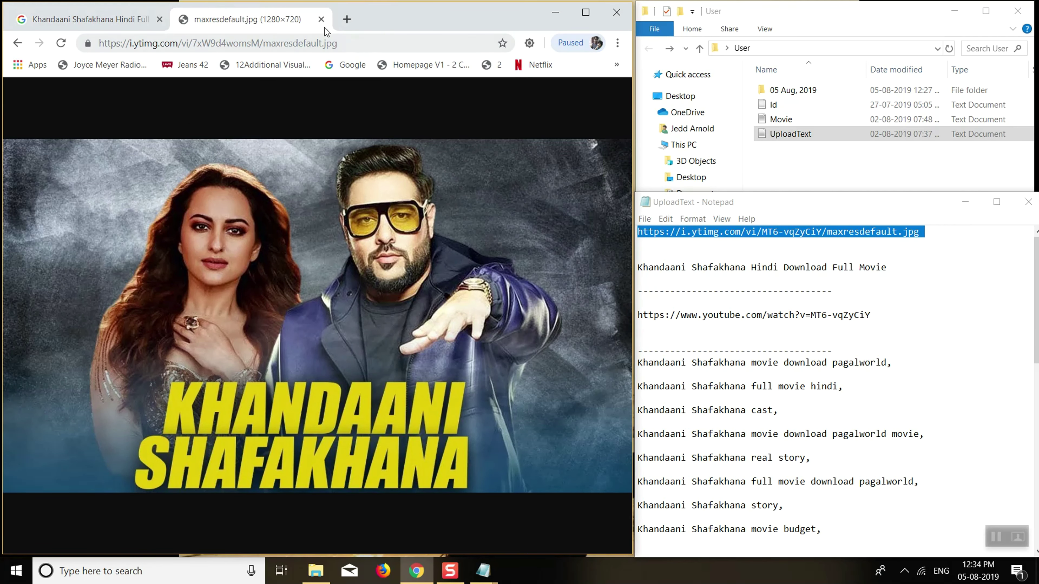
left_click(321, 19)
Highlight the image link and the title "Khandaani Shafakhana Hindi Download Full Movie" in the UploadText document
left_click(893, 255)
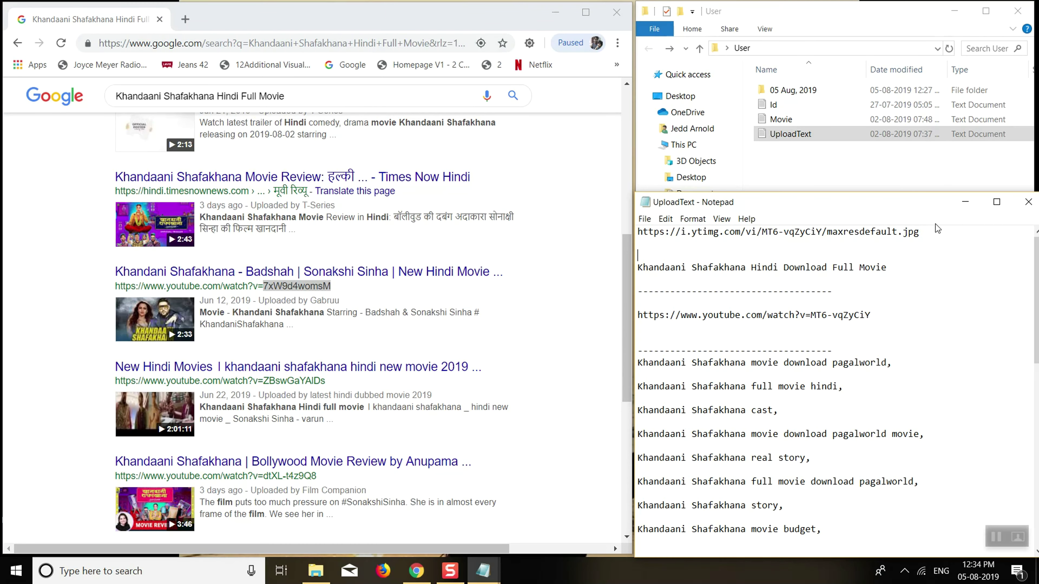
left_click_drag(927, 232, 768, 219)
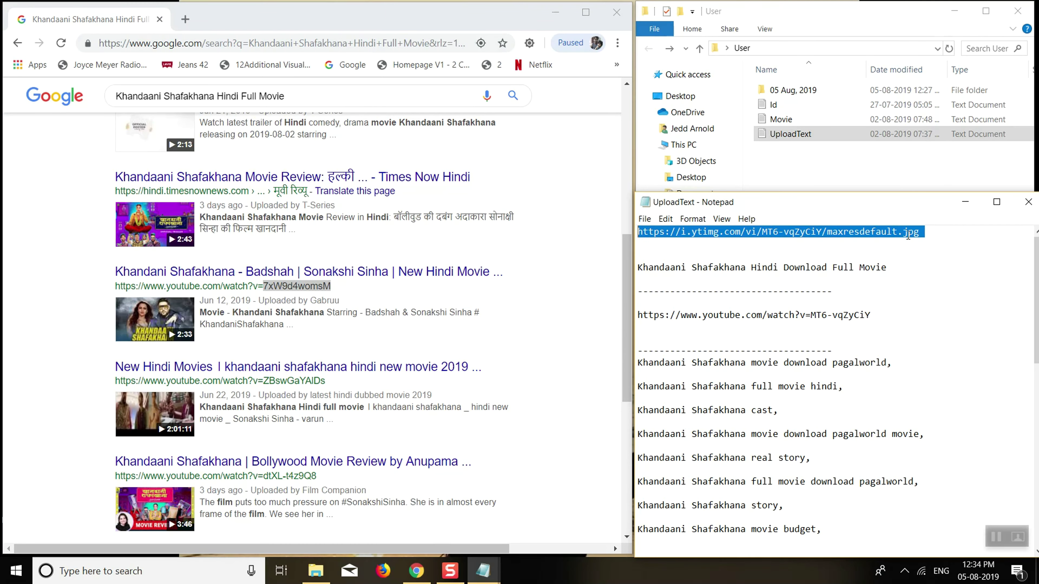
left_click_drag(926, 266, 602, 265)
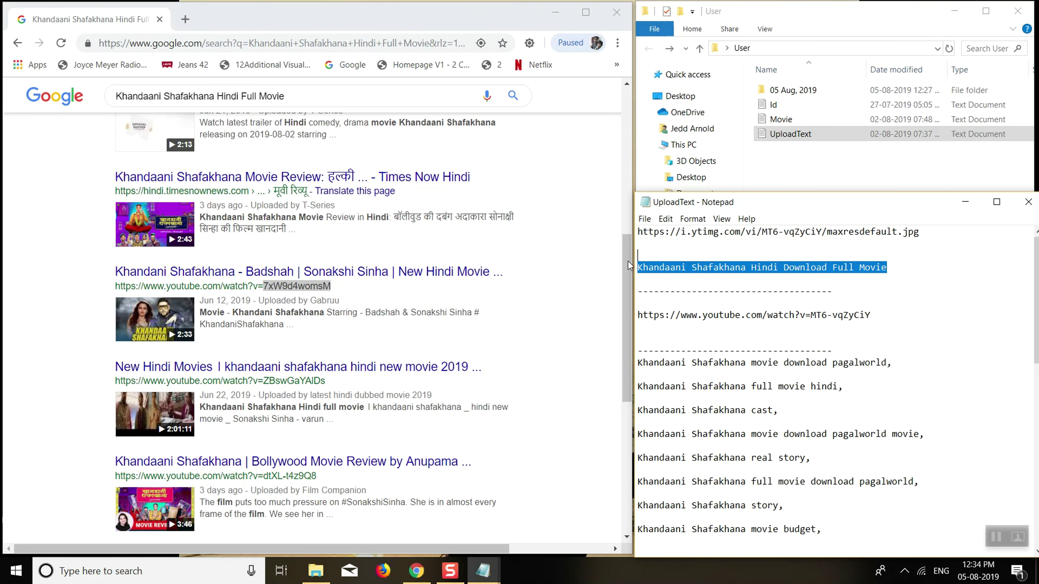
left_click(806, 290)
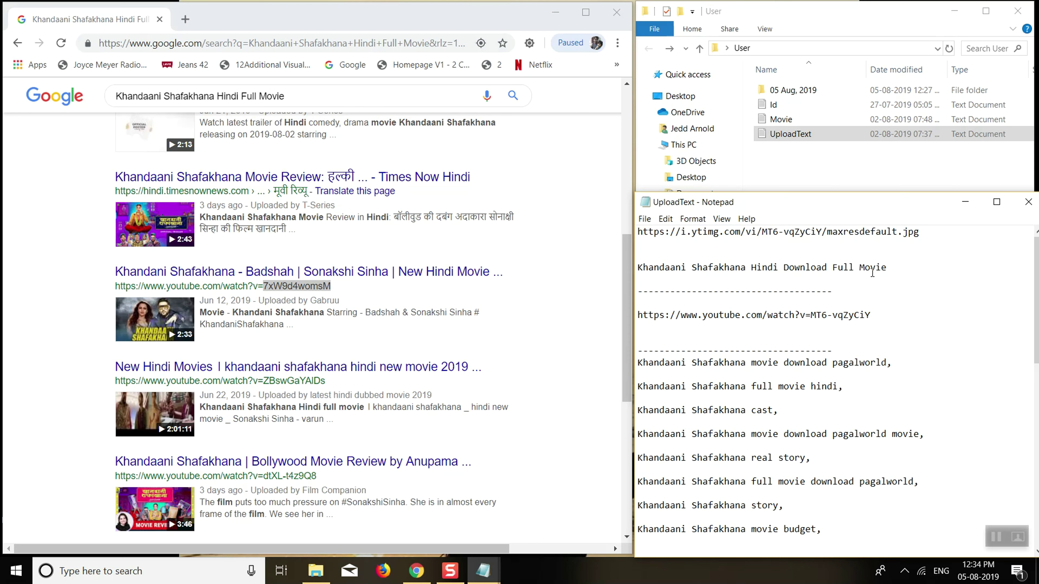
left_click(886, 268, "shift")
left_click(822, 291)
left_click_drag(882, 315, 599, 309)
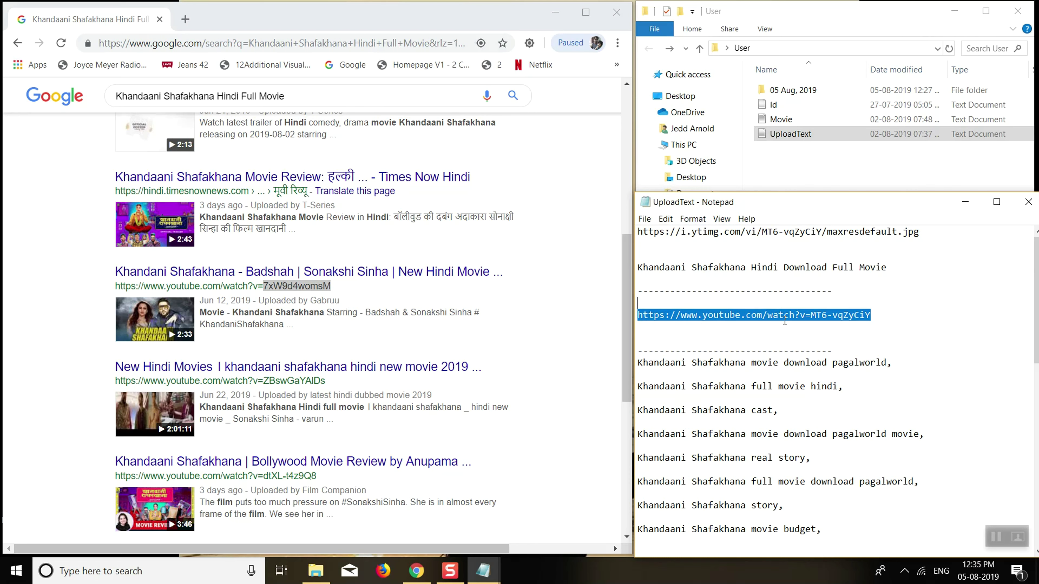
left_click(871, 320)
left_click(693, 326)
left_click_drag(692, 326, 624, 320)
left_click(831, 338)
key("shift+Up")
left_click(885, 334)
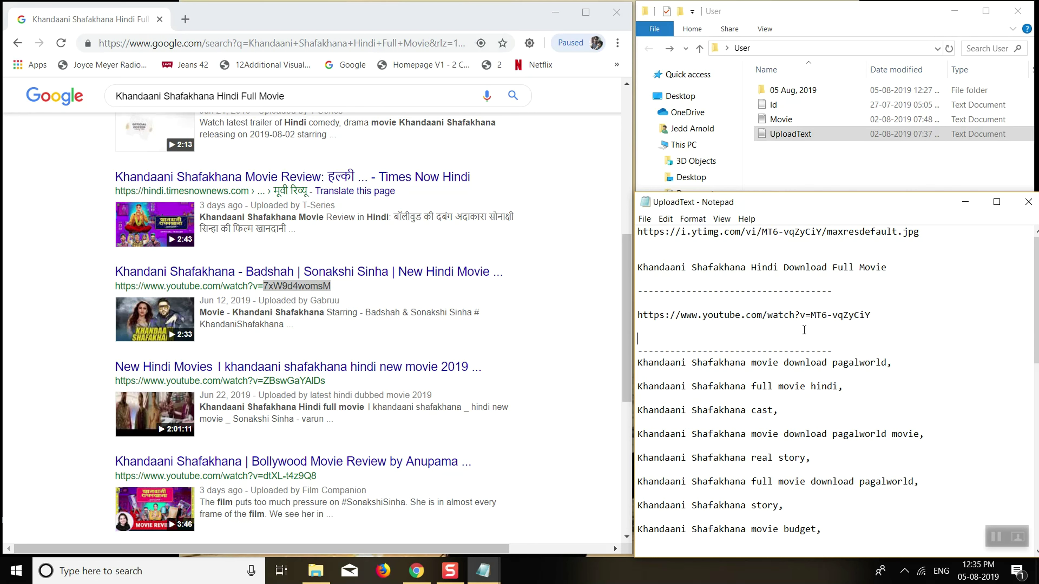
Examine the list of movie keyword lines below the YouTube link in UploadText
scroll(804, 329, "down", 1)
scroll(804, 329, "down", 1)
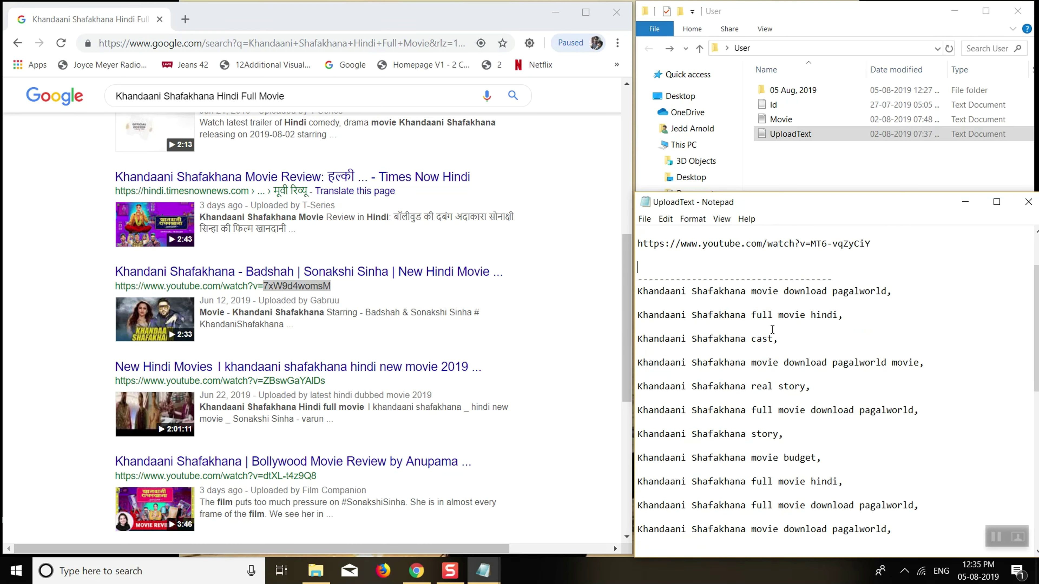
scroll(715, 322, "down", 1)
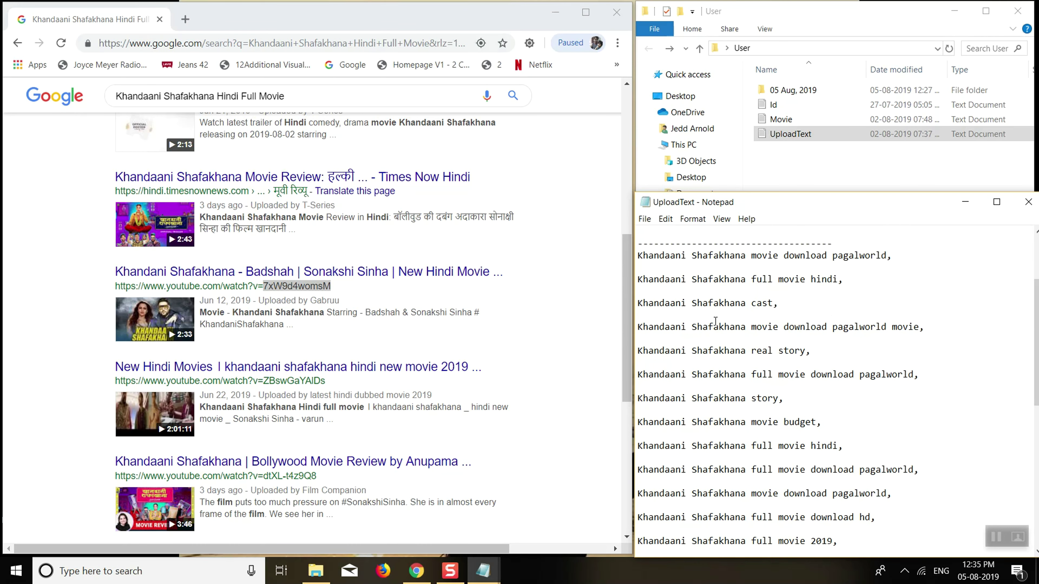
scroll(715, 321, "up", 3)
scroll(716, 321, "down", 2)
scroll(698, 328, "down", 1)
scroll(698, 328, "up", 3)
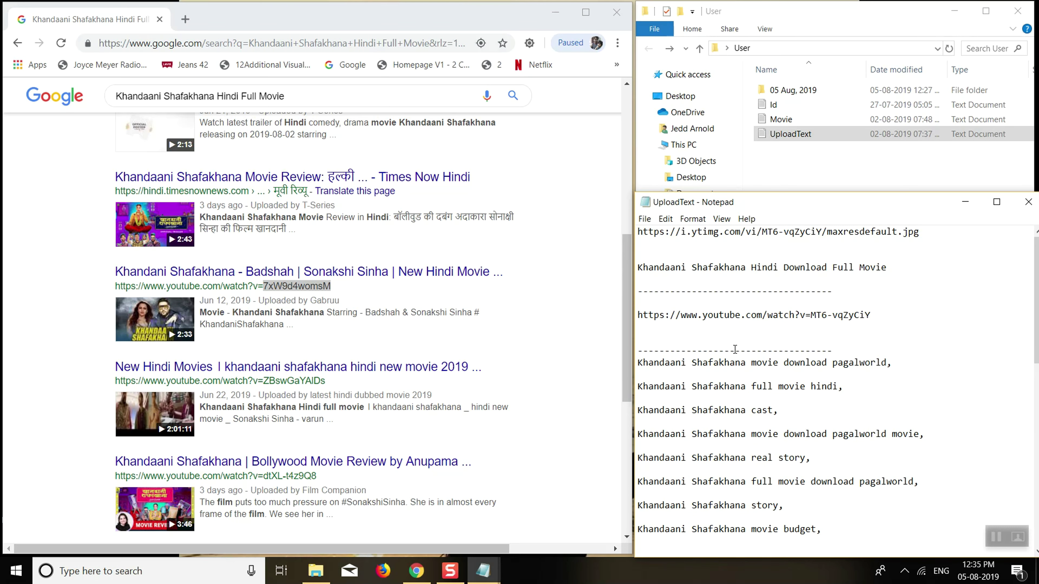
scroll(735, 349, "down", 1)
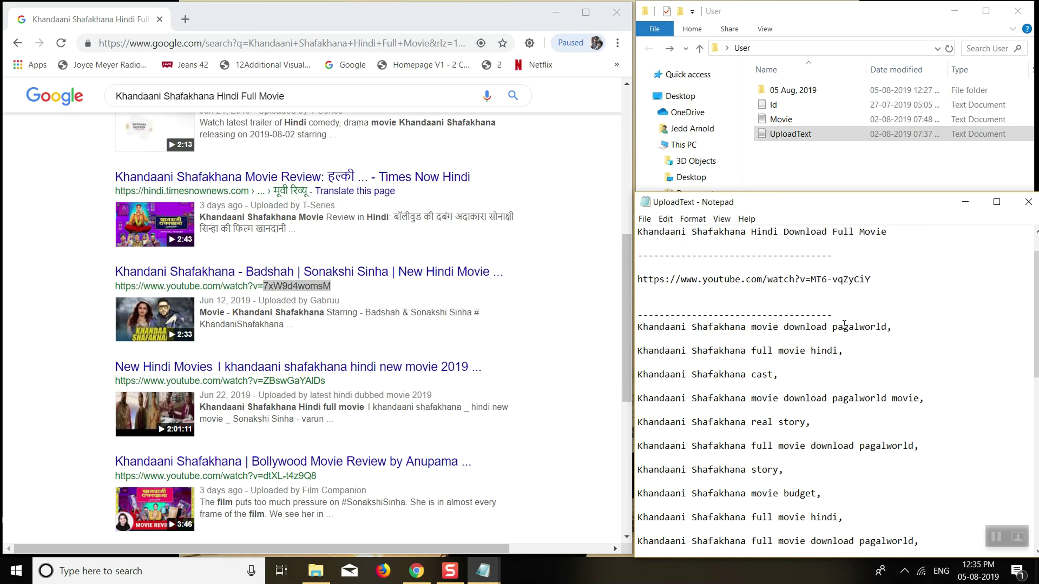
scroll(792, 343, "down", 1)
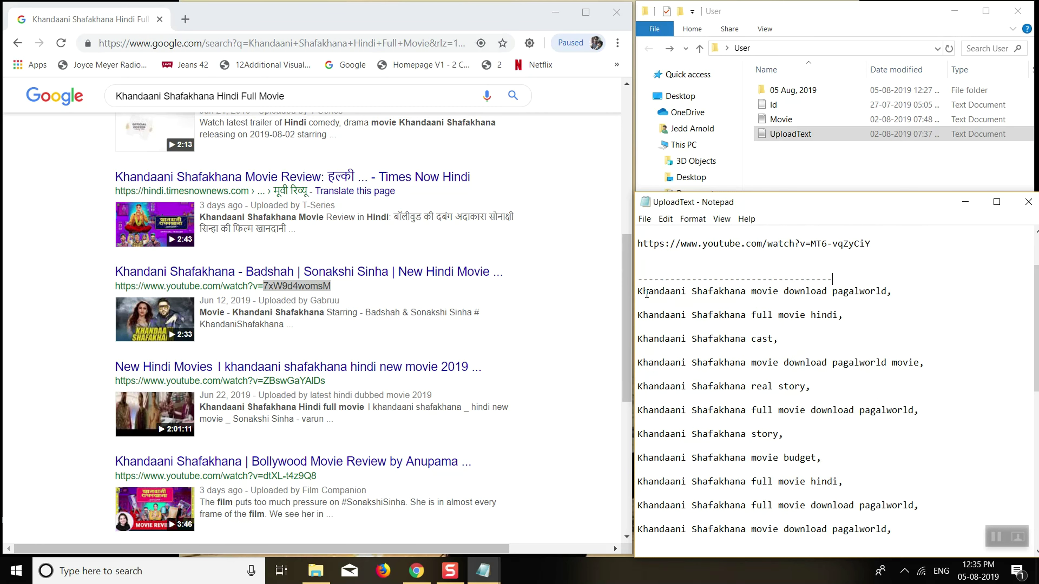
Highlight the block of keyword lines starting at "Khandaani Shafakhana movie download pagalworld" in UploadText
left_click_drag(646, 294, 888, 303)
left_click(790, 332)
key("Up")
key("Up")
left_click_drag(643, 293, 818, 494)
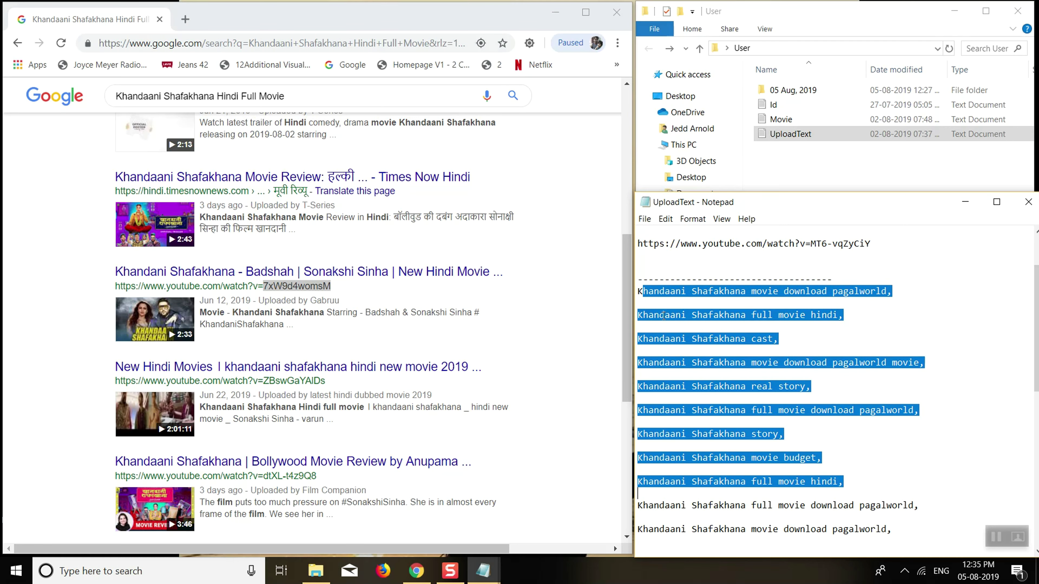
left_click(639, 293)
left_click_drag(643, 290, 854, 523)
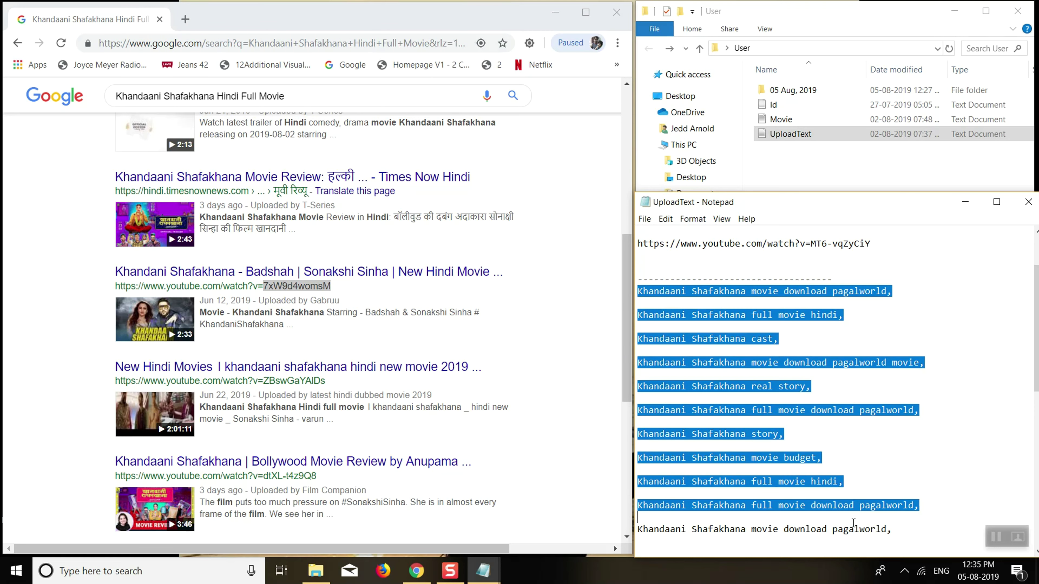
Examine the remaining keywords, the YouTube iframe embed code and the adsbygoogle script at the end of UploadText
scroll(729, 363, "down", 2)
key("Delete")
scroll(710, 410, "down", 1)
key("ctrl+z")
scroll(711, 410, "down", 7)
scroll(711, 410, "up", 9)
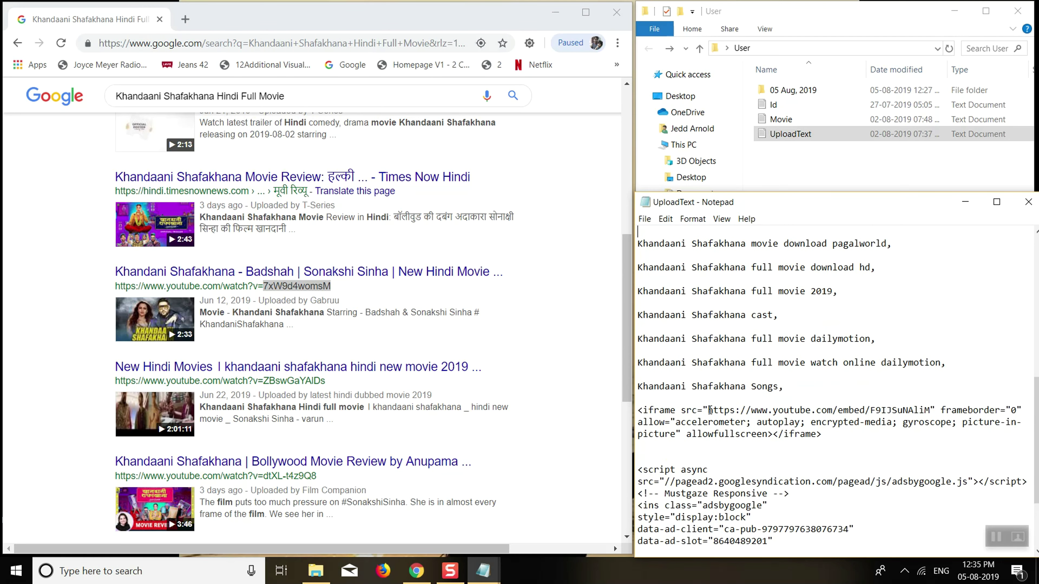
scroll(710, 410, "down", 9)
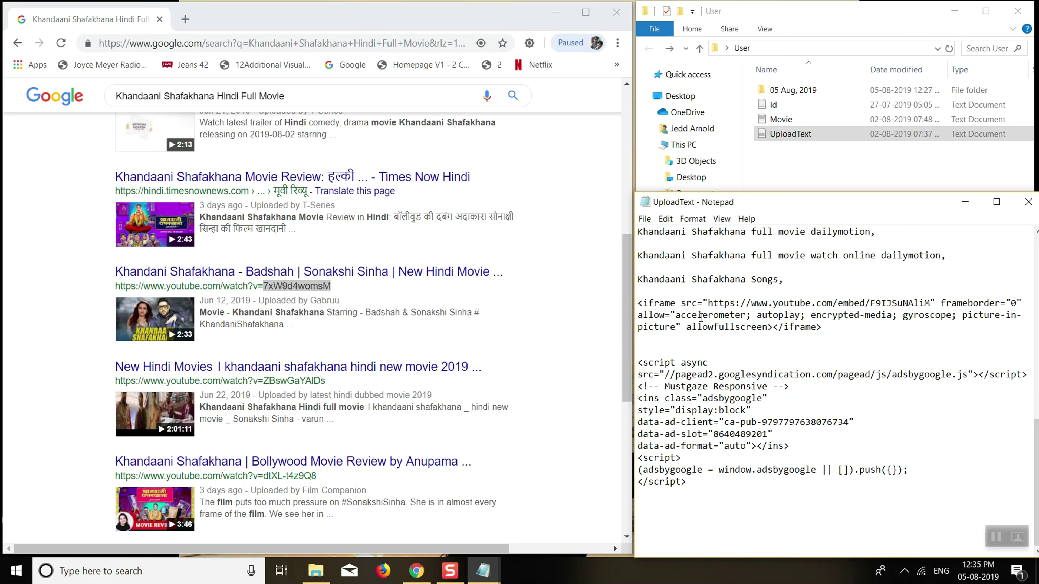
scroll(701, 317, "up", 9)
scroll(704, 385, "down", 2)
Highlight the first keyword line, "Khandaani Shafakhana movie download pagalworld", and close the UploadText document
left_click(704, 385)
scroll(757, 327, "up", 4)
left_click(819, 298)
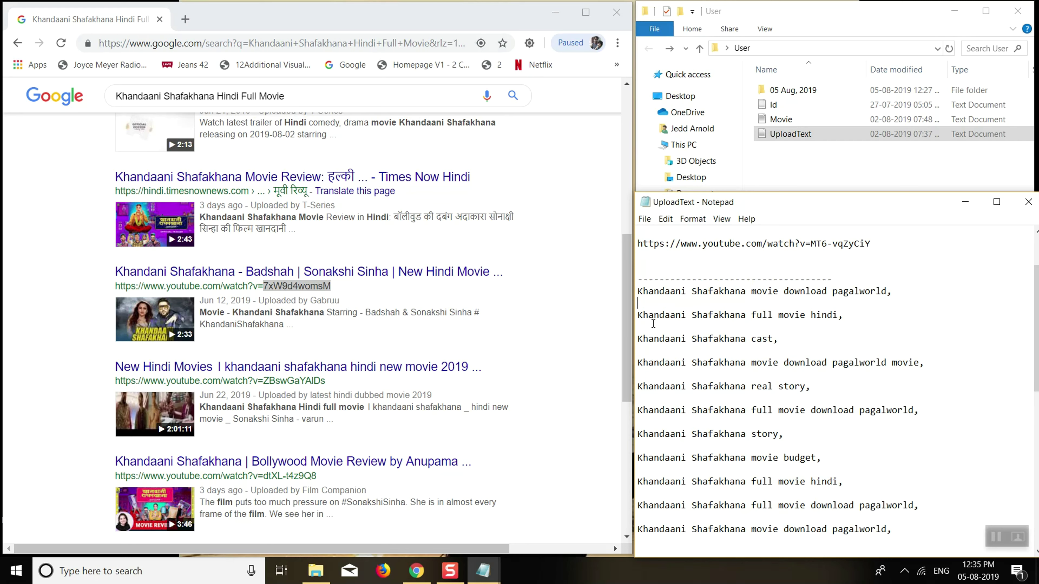
left_click_drag(910, 294, 637, 291)
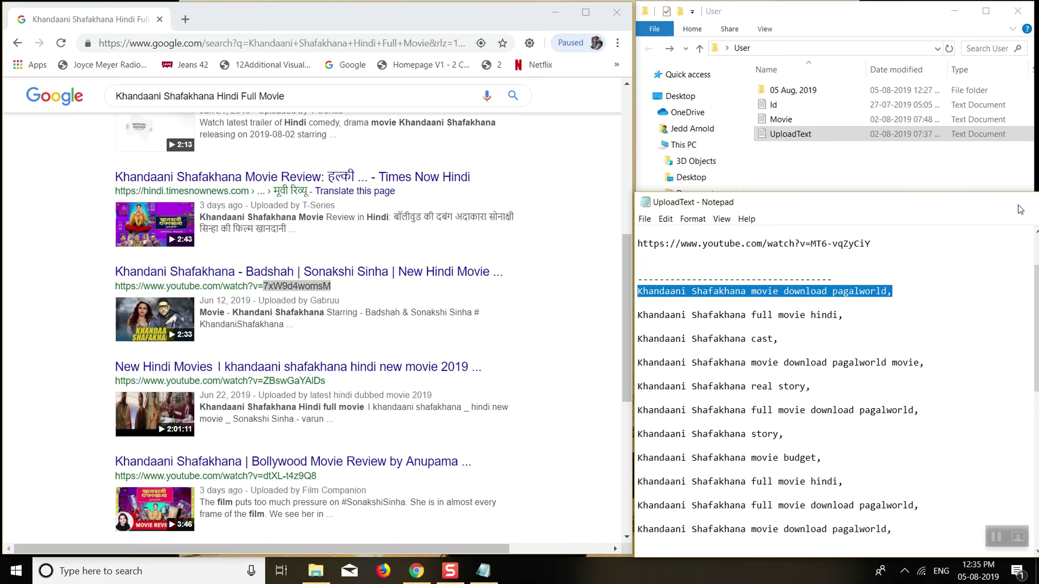
left_click(1027, 201)
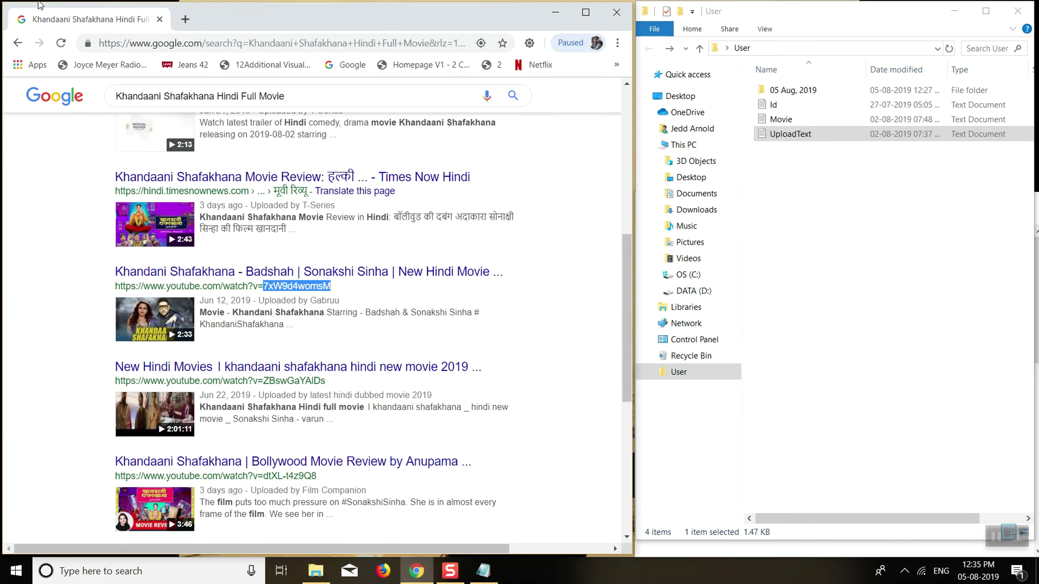
Close the browser window with the Khandaani Shafakhana search results and clear the file selection in the User folder
left_click(200, 45)
left_click(616, 12)
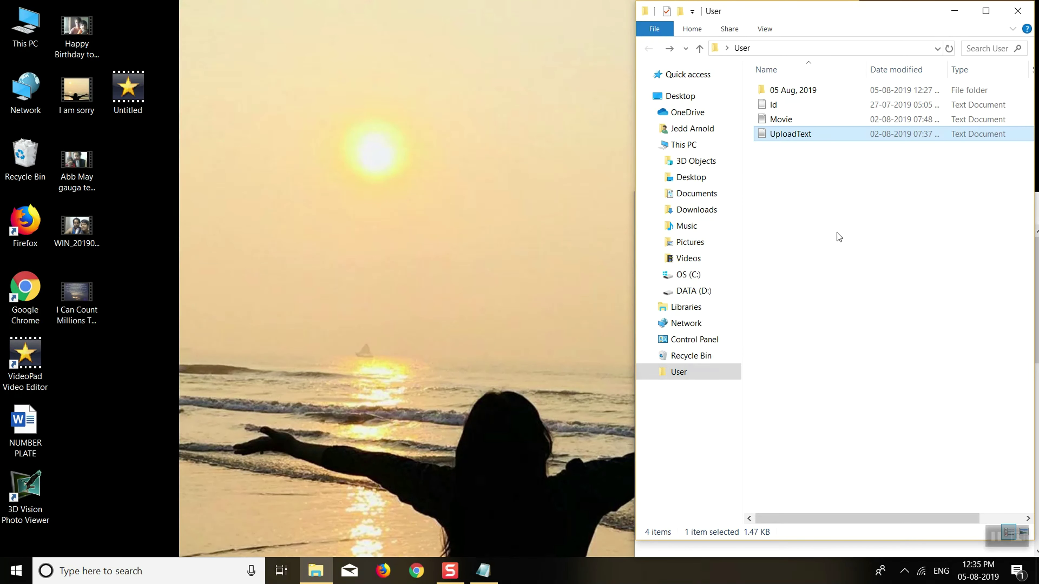
left_click(855, 248)
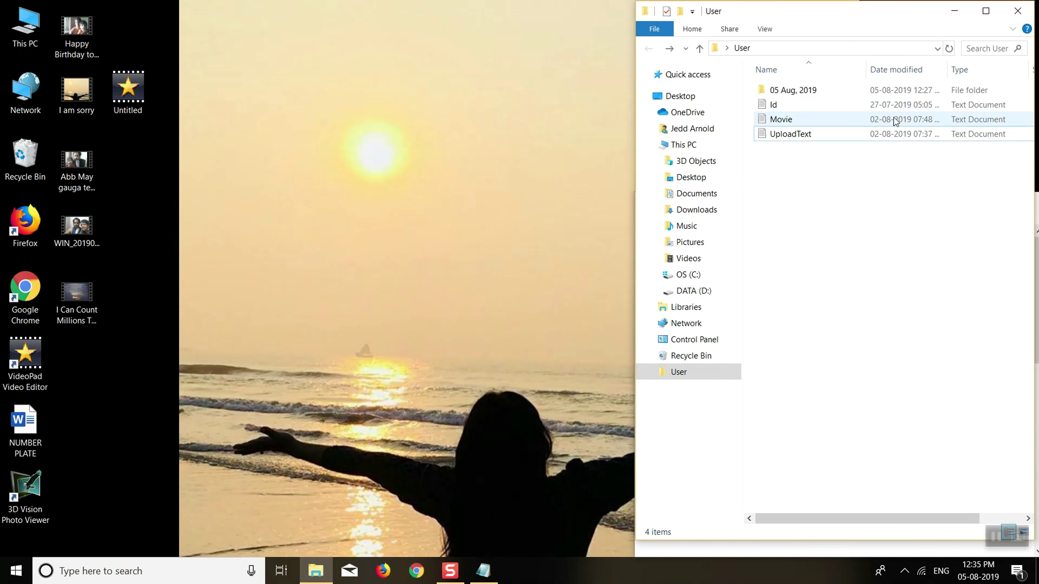
Check the contents of the "05 Aug, 2019" folder and return to the User folder
left_click(804, 94)
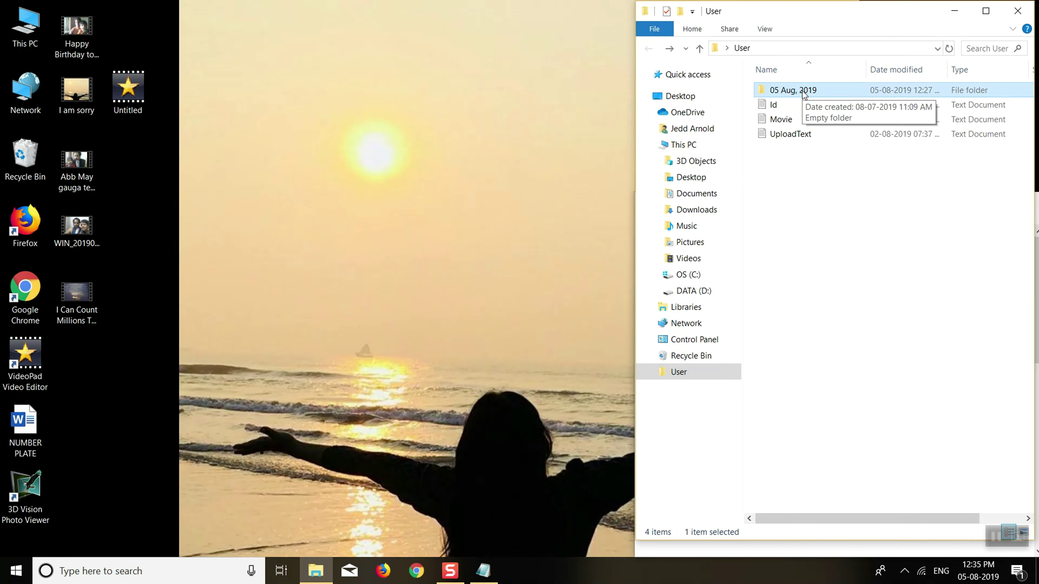
key("F2")
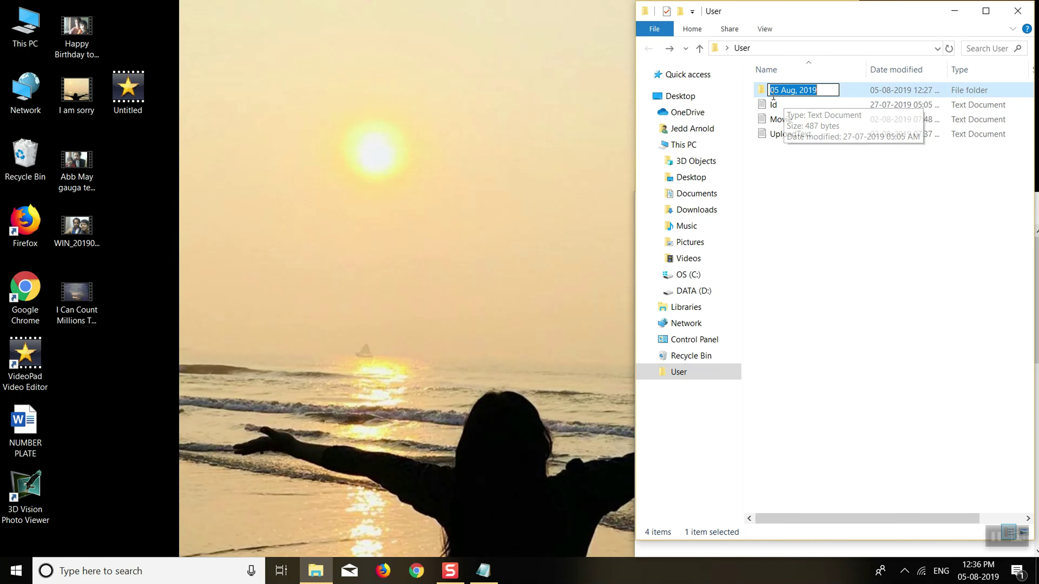
double_click(760, 92)
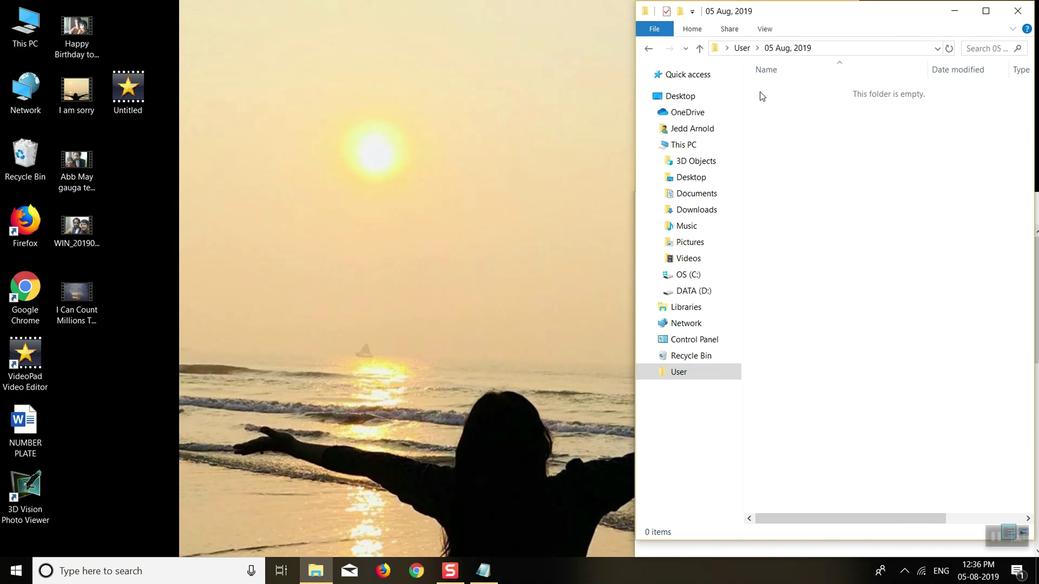
left_click(650, 49)
double_click(783, 93)
left_click(651, 49)
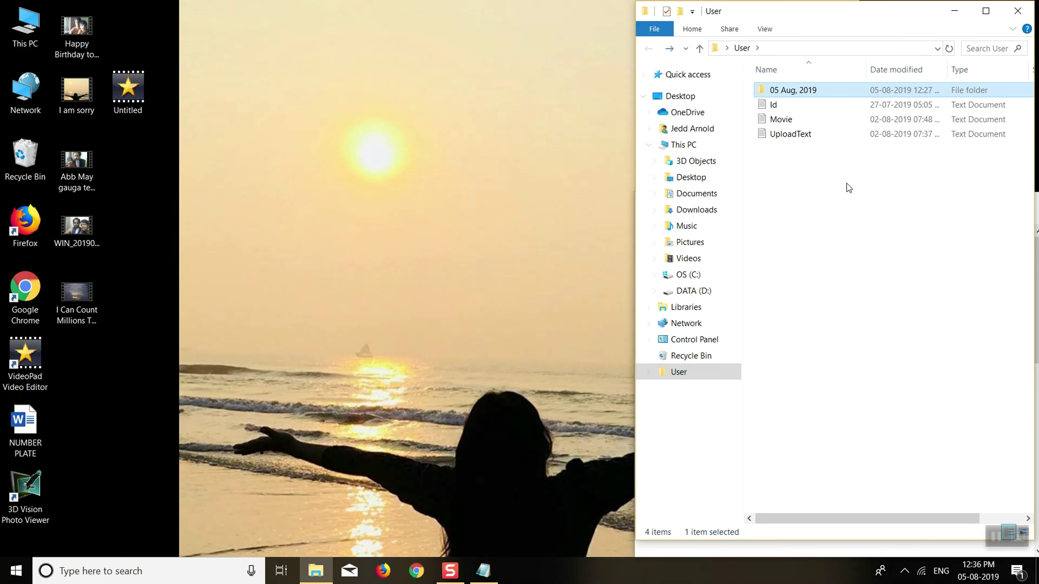
double_click(804, 93)
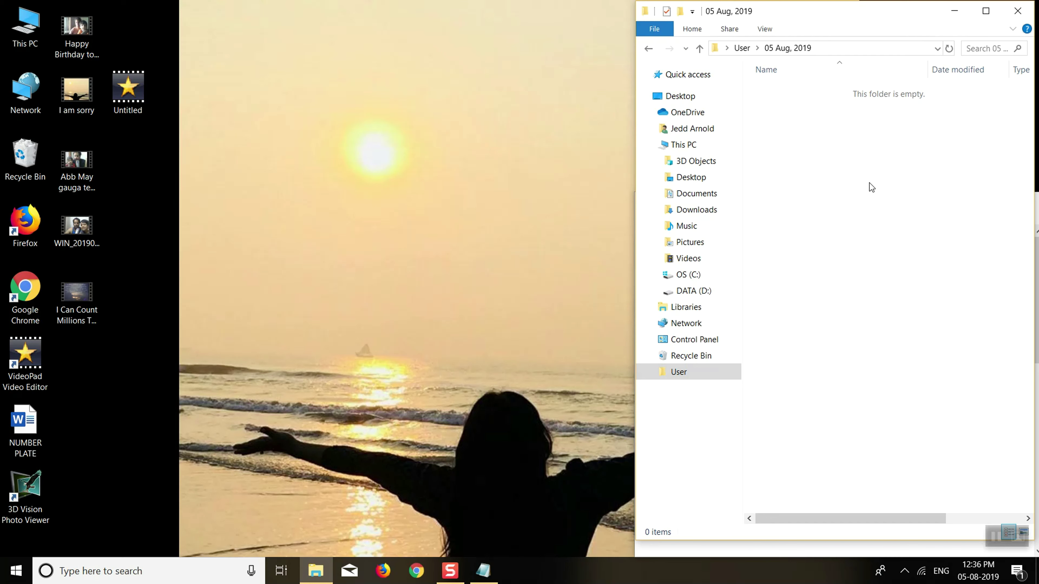
left_click(649, 48)
left_click(809, 232)
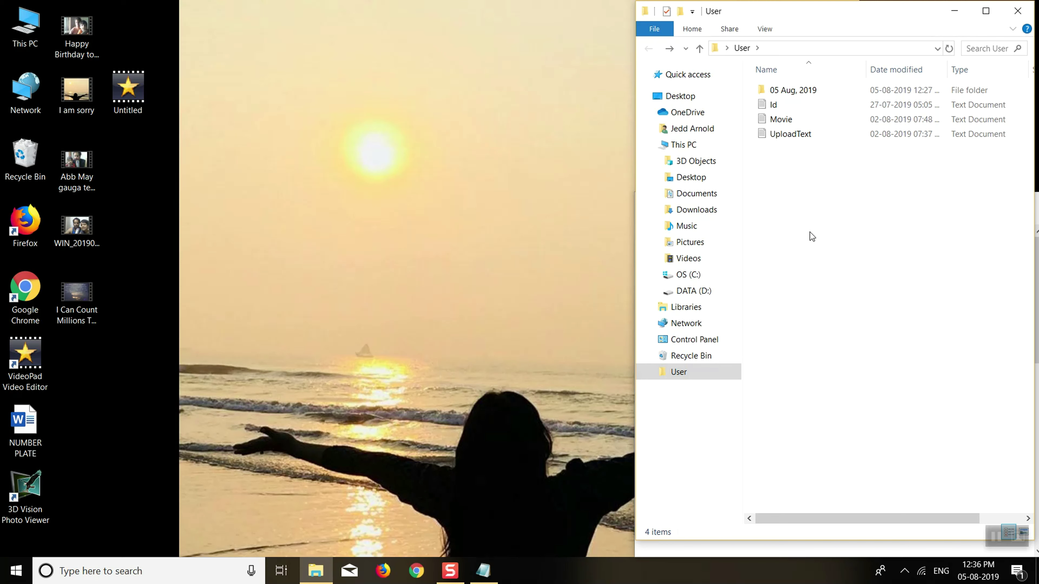
left_click(30, 300)
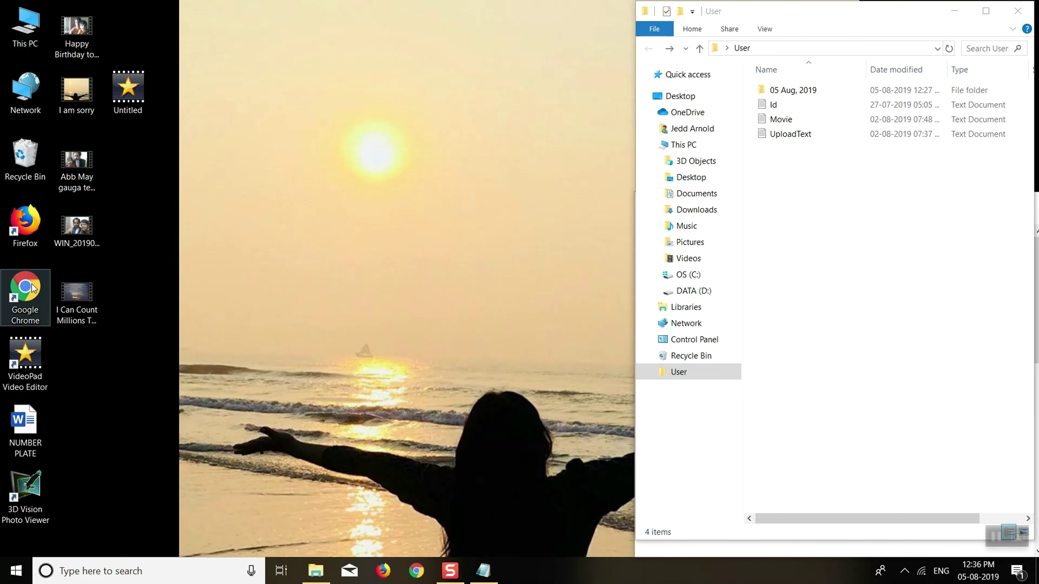
left_click(26, 262)
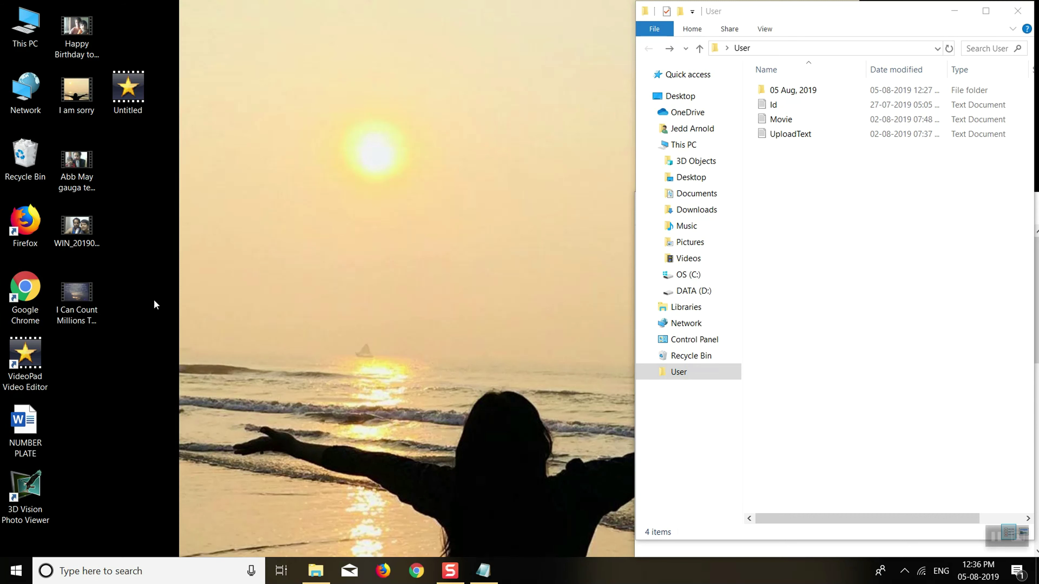
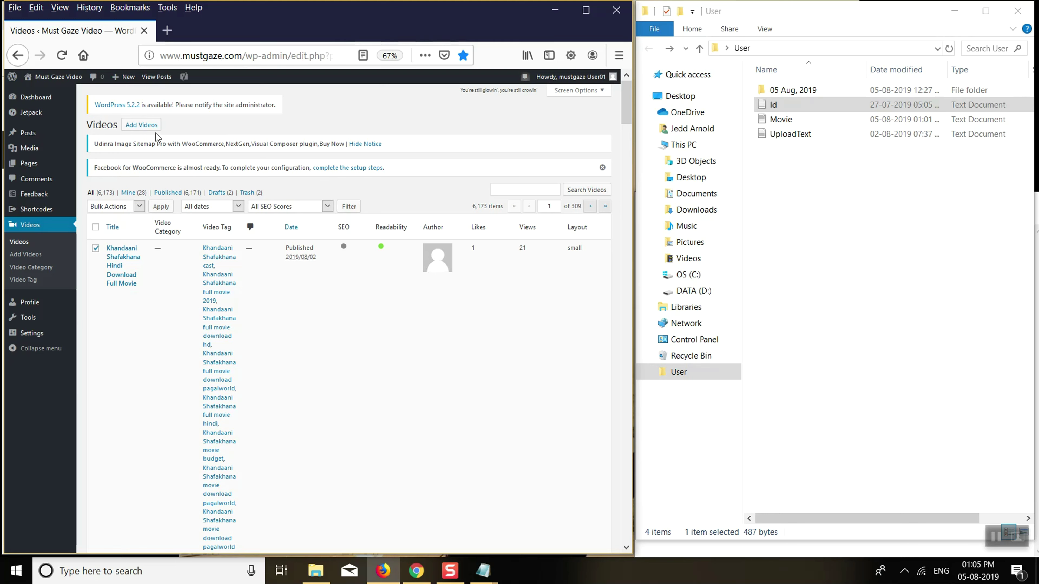
Deselect the "Khandaani Shafakhana Hindi Download Full Movie" entry in the Videos list and check the Movie keyword list
left_click(95, 248)
key("alt+Tab")
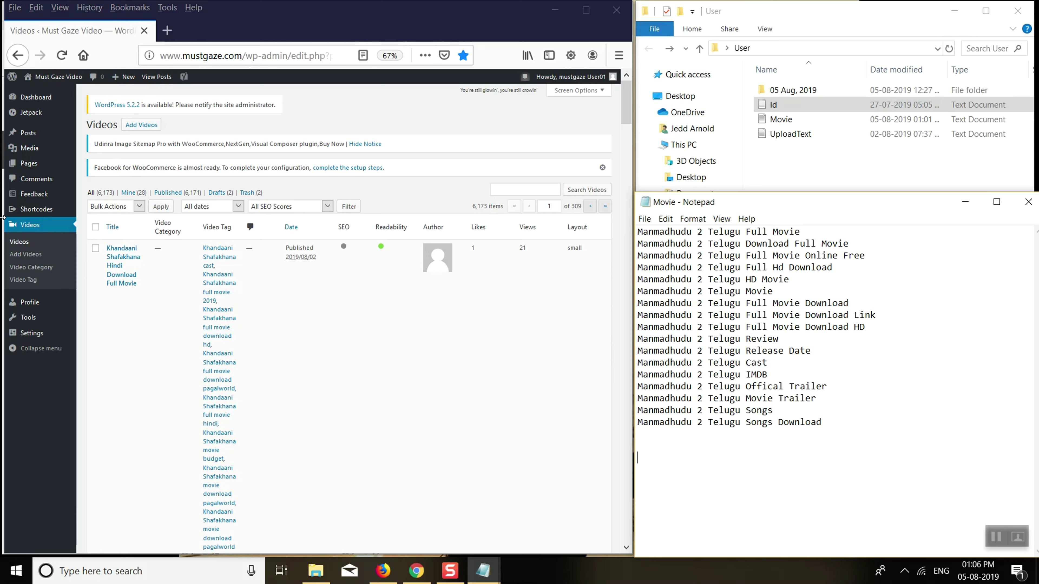
mouse_move(389, 434)
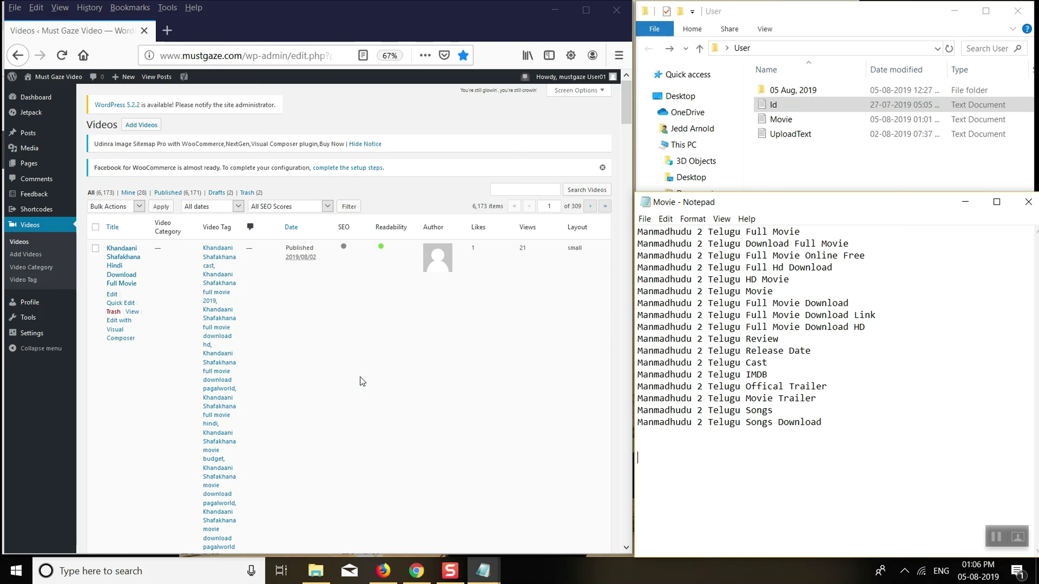
key("alt+Tab")
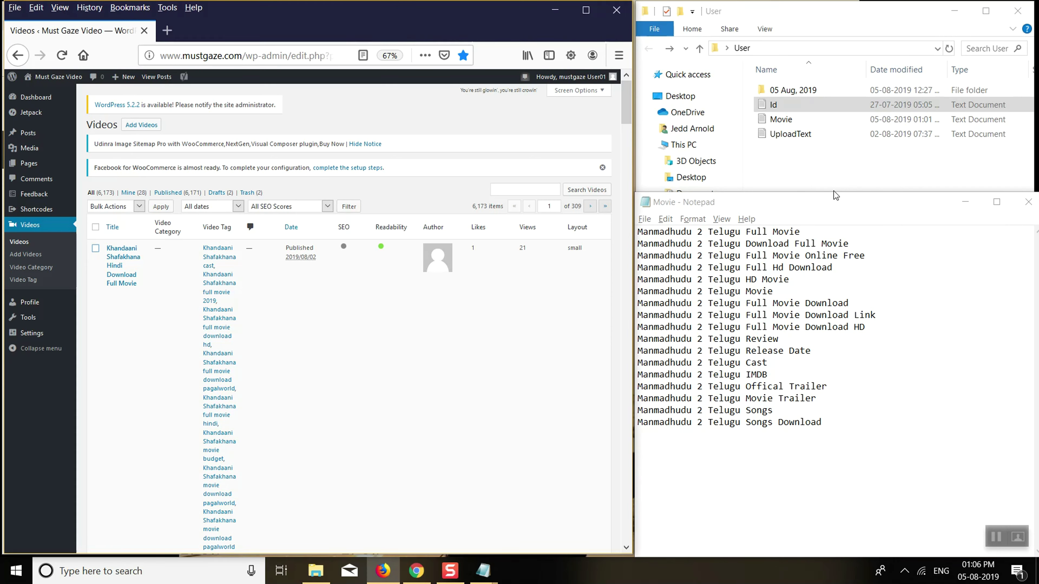
left_click(808, 178)
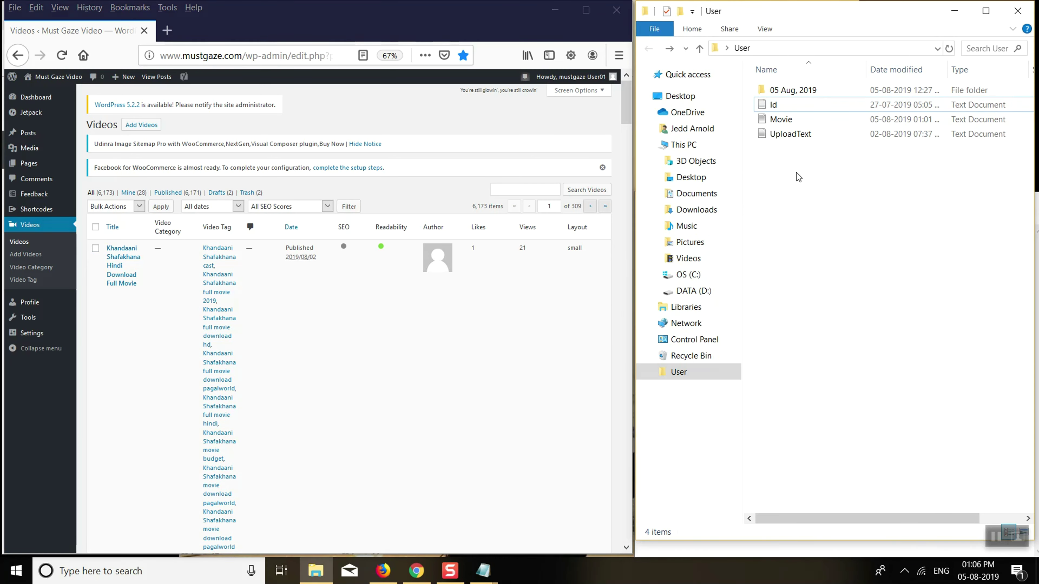
key("alt+Tab")
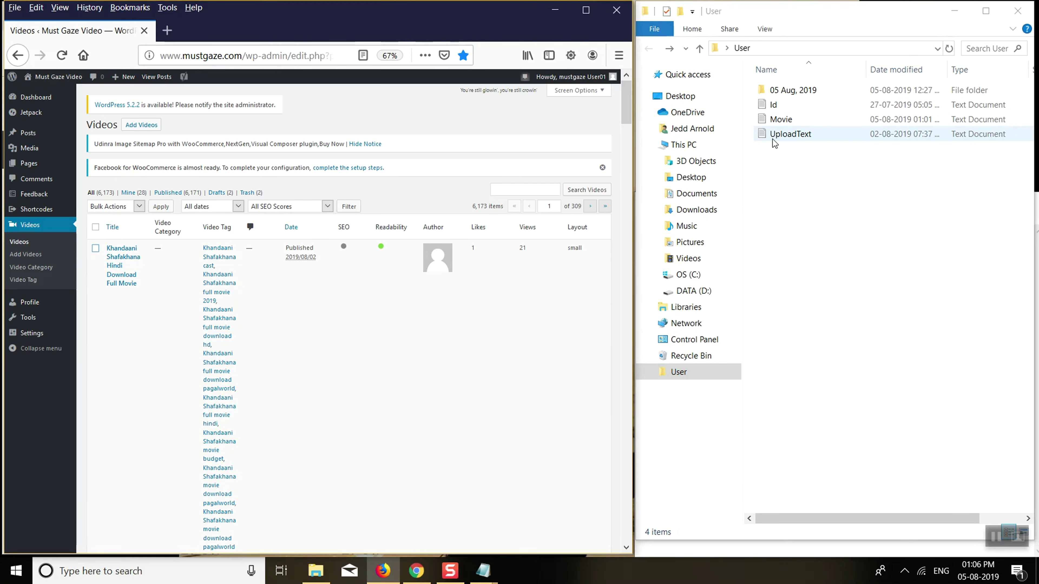
Open the UploadText document from the User folder and highlight its image link and title line
right_click(776, 134)
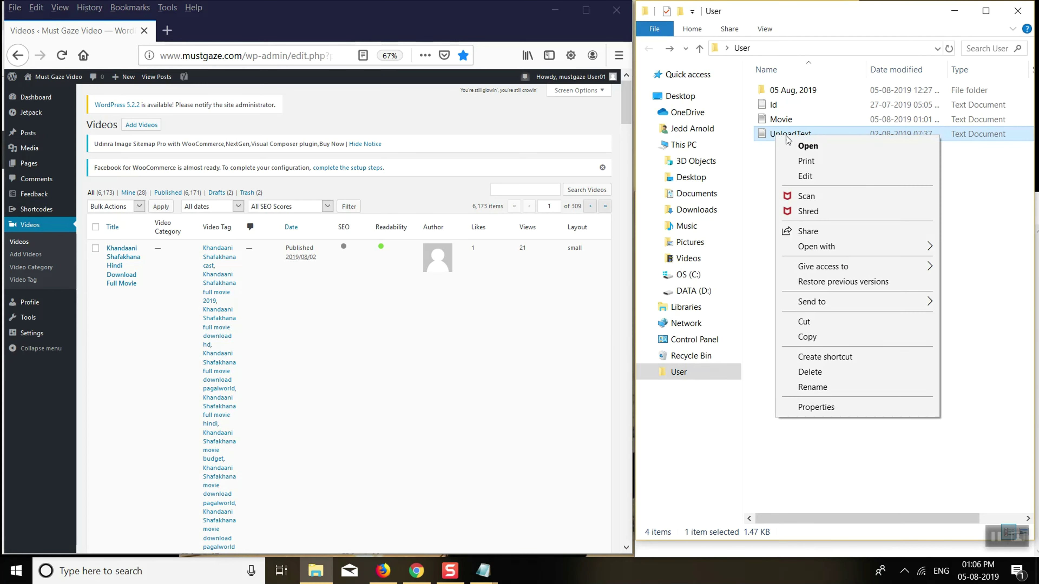
left_click(790, 144)
left_click(908, 265)
left_click_drag(922, 233, 762, 232)
left_click(881, 284)
left_click_drag(923, 271, 670, 268)
Switch to the Movie document in Notepad and copy its first line, "Manmadhudu 2 Telugu Full Movie"
key("alt+Tab")
key("Tab")
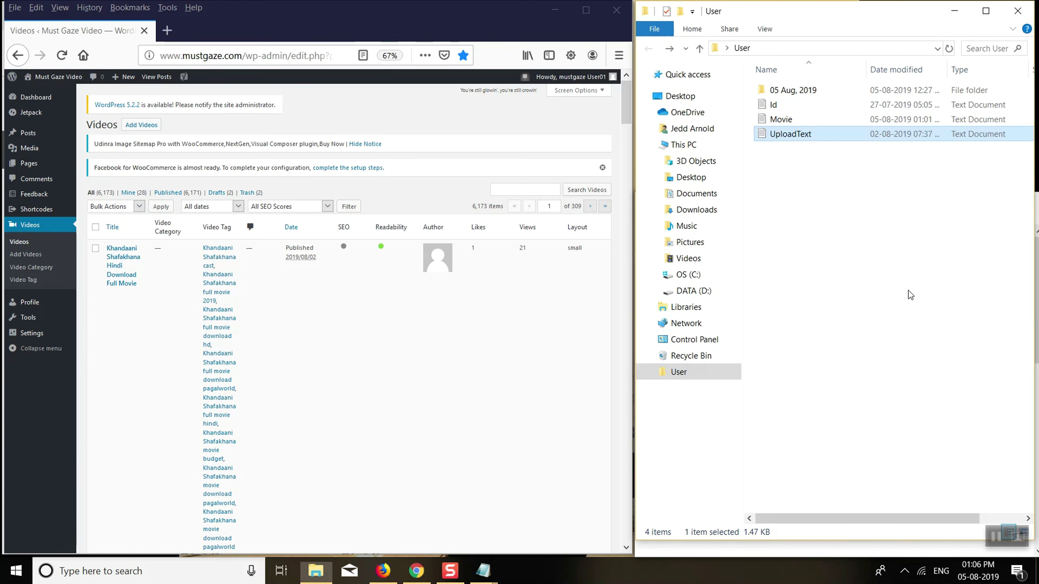
key("alt+Tab")
key("Tab")
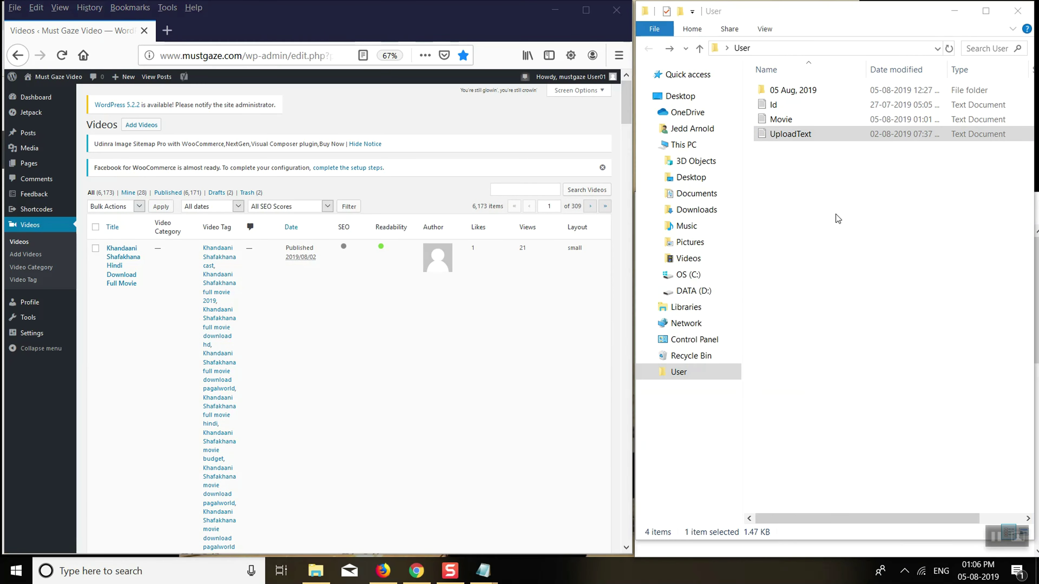
key("alt+Tab")
key("Tab")
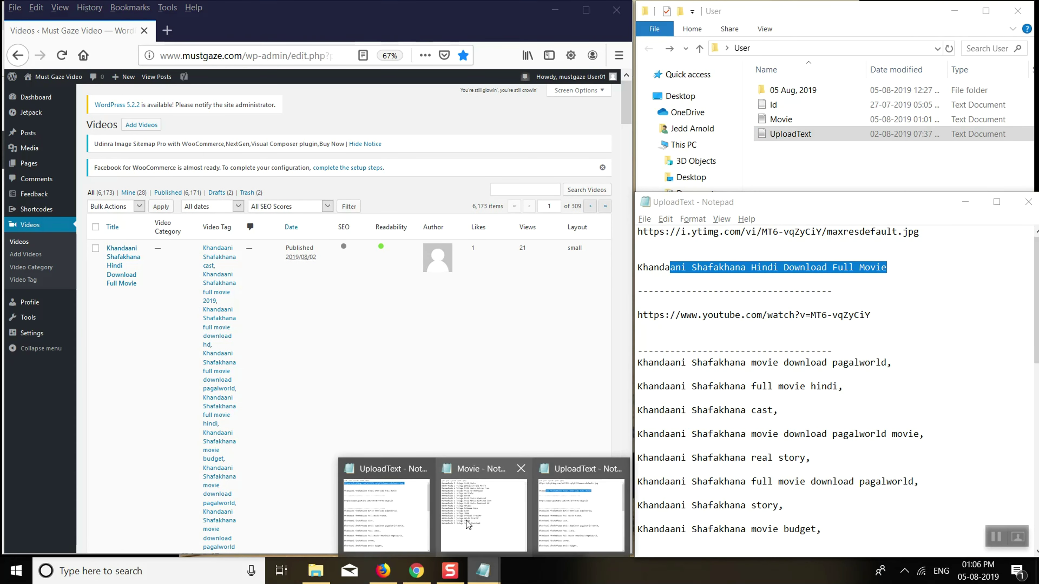
left_click(496, 552)
left_click_drag(800, 232, 591, 246)
key("ctrl+c")
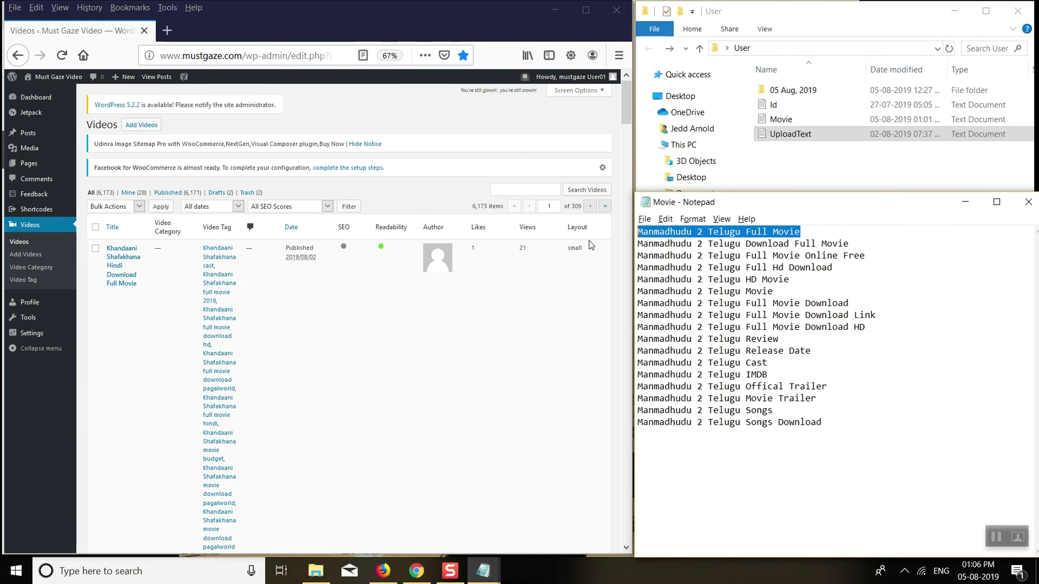
Replace the title line in UploadText with the copied "Manmadhudu 2 Telugu Full Movie"
key("alt+Tab")
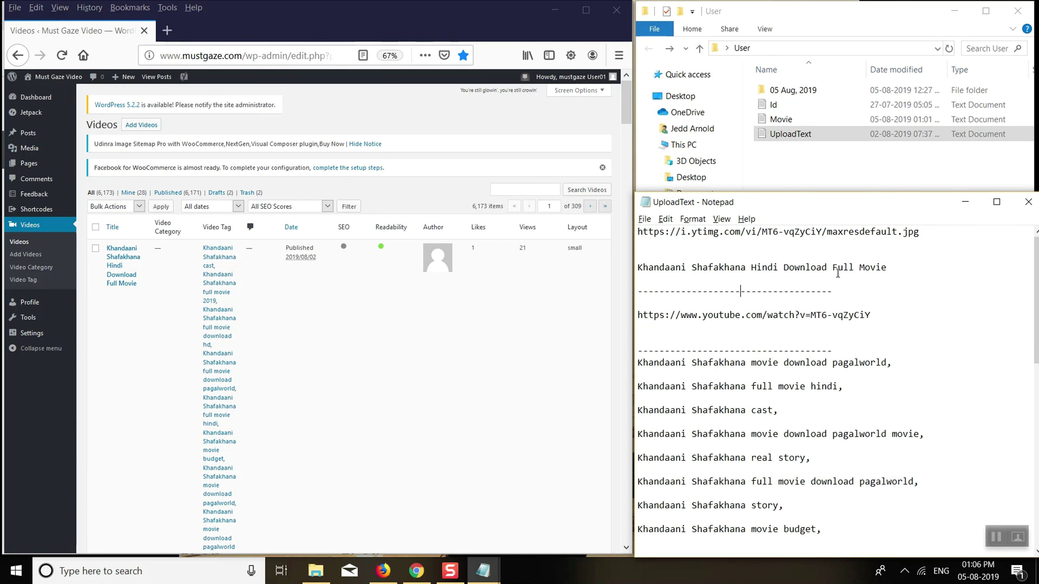
left_click_drag(895, 267, 638, 269)
key("ctrl+v")
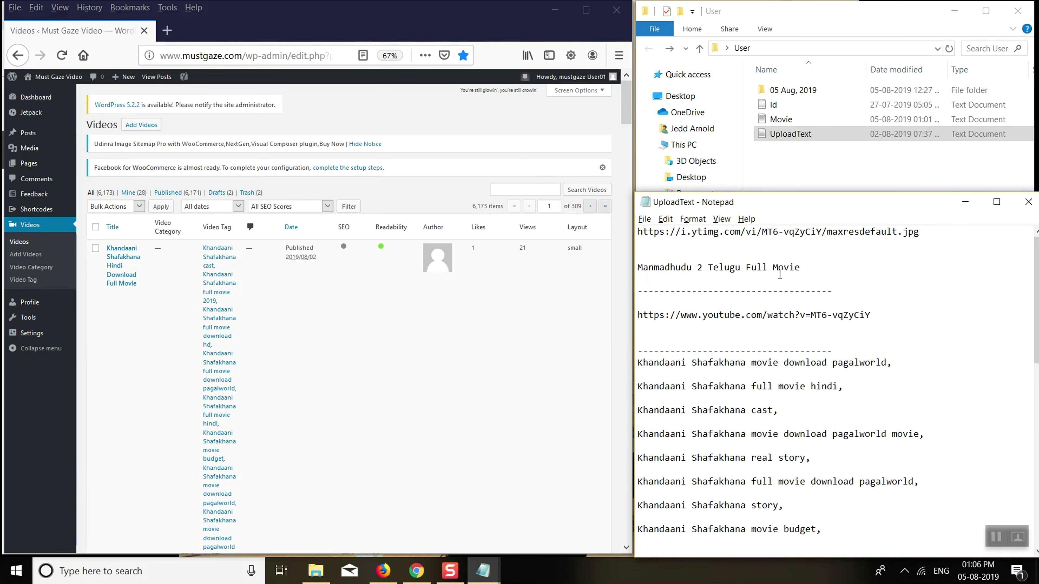
Compare the new title line in UploadText with the first line of the Movie document
left_click_drag(818, 274, 630, 272)
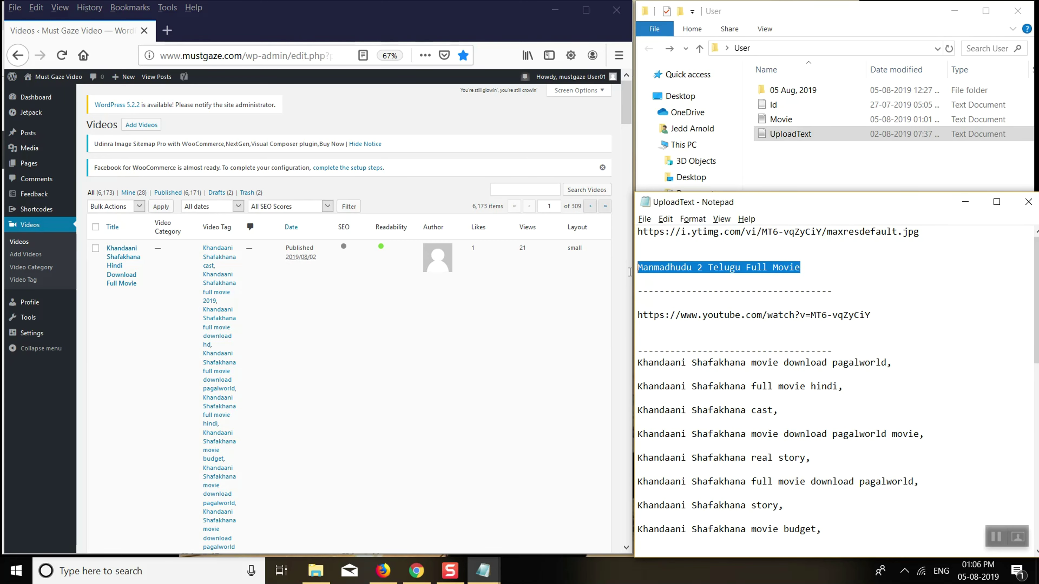
left_click(816, 283)
key("alt+Tab")
key("alt+Tab")
key("alt+Tab")
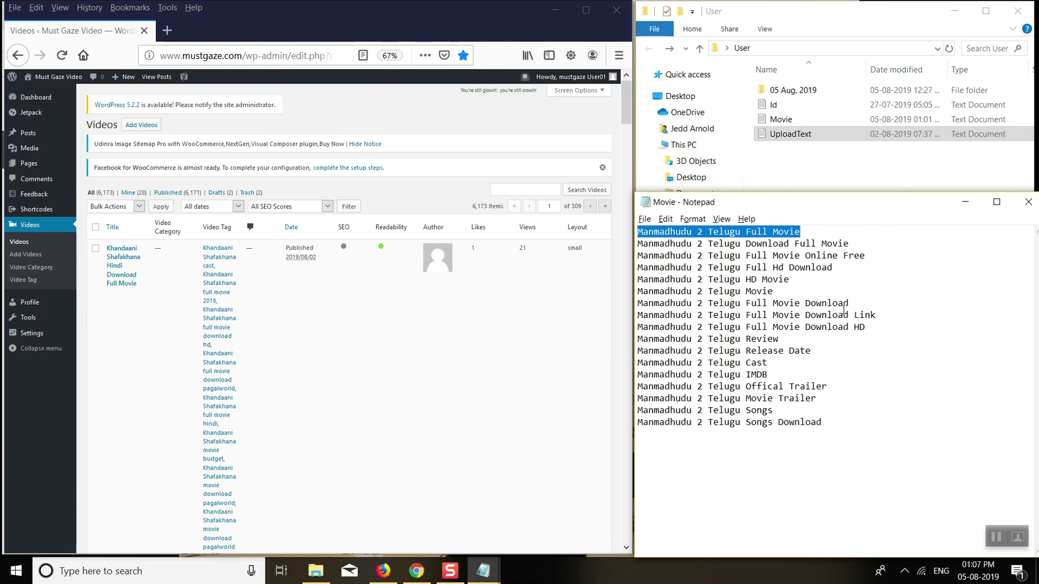
key("alt+Tab")
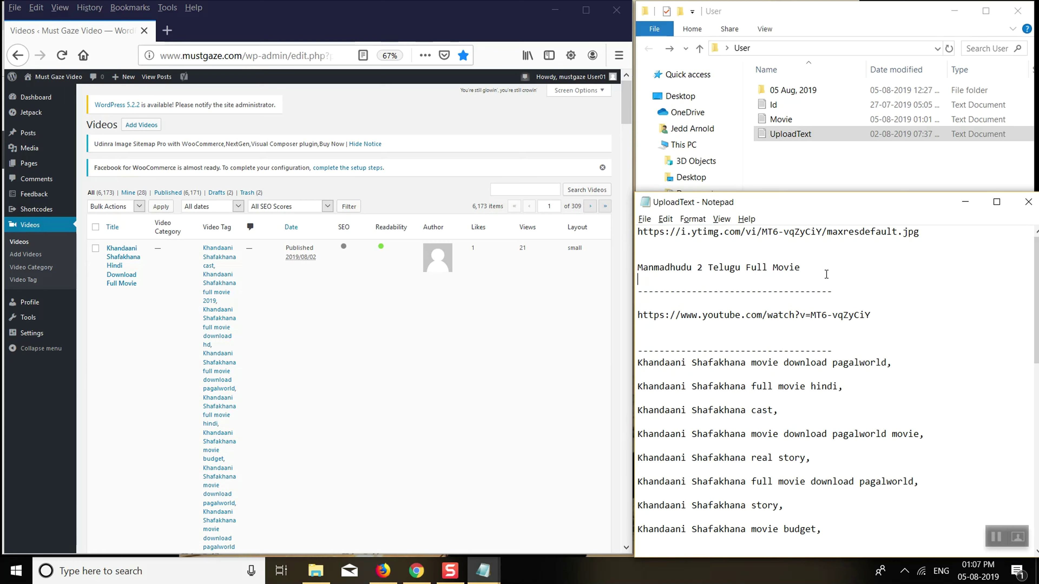
Switch to Firefox and open google.com in a new tab
left_click(167, 31)
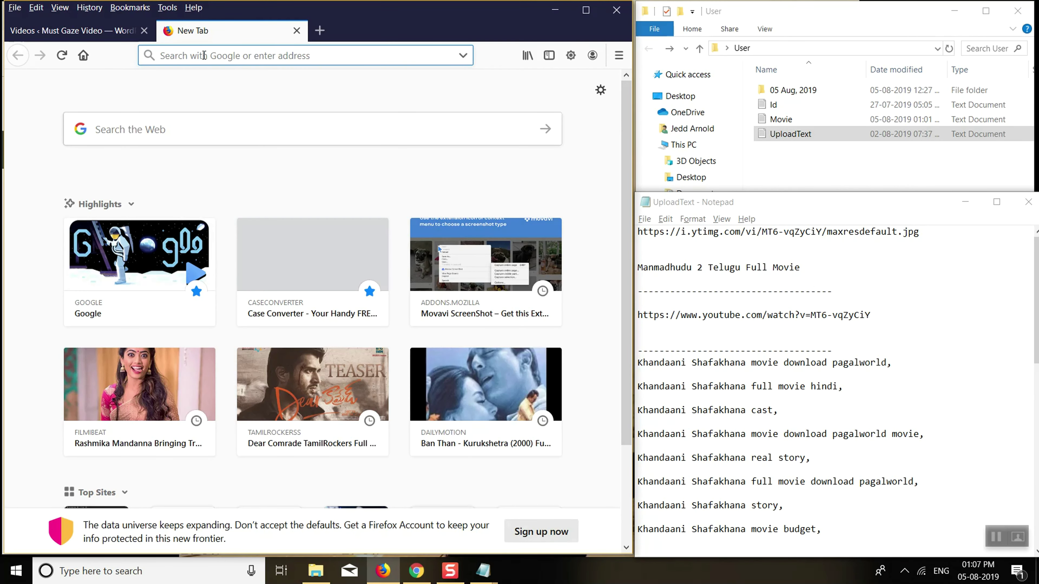
type("google.com/")
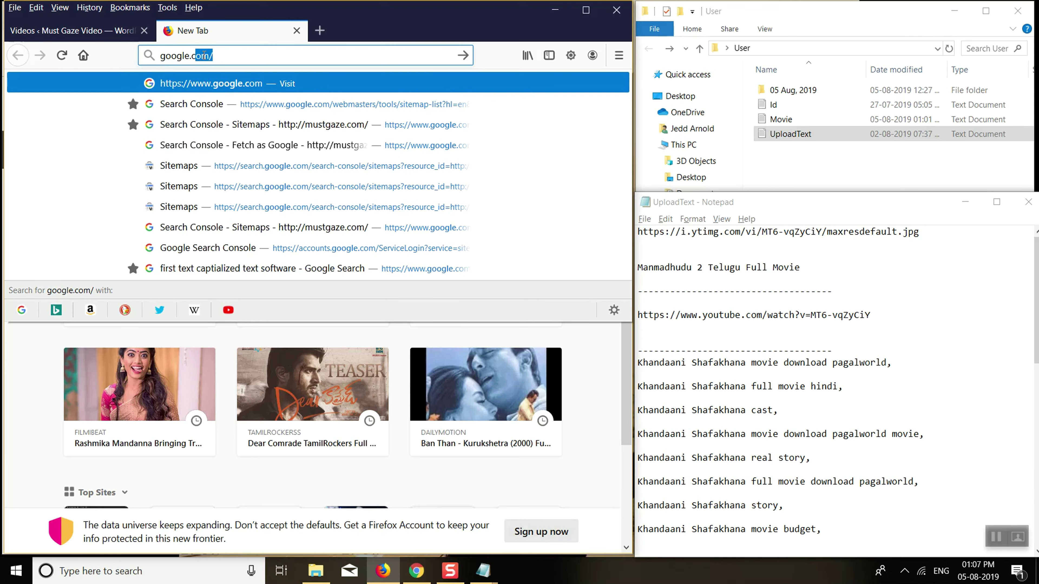
key("Return")
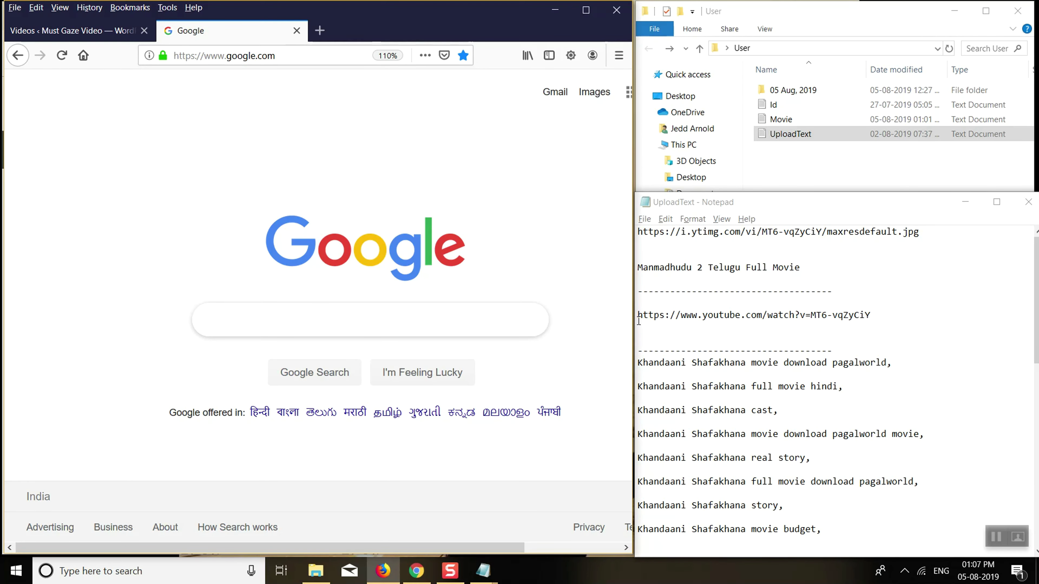
Copy "Manmadhudu" from the UploadText title, search Google for it and show only video results
left_click(679, 269)
left_click_drag(694, 267, 644, 267)
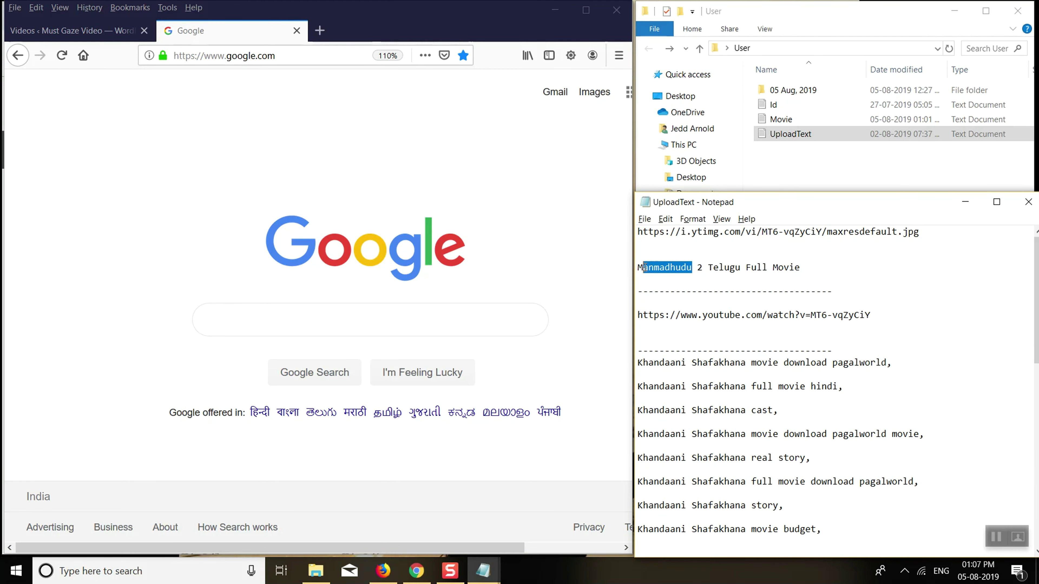
key("ctrl+c")
left_click(343, 329)
key("ctrl+v")
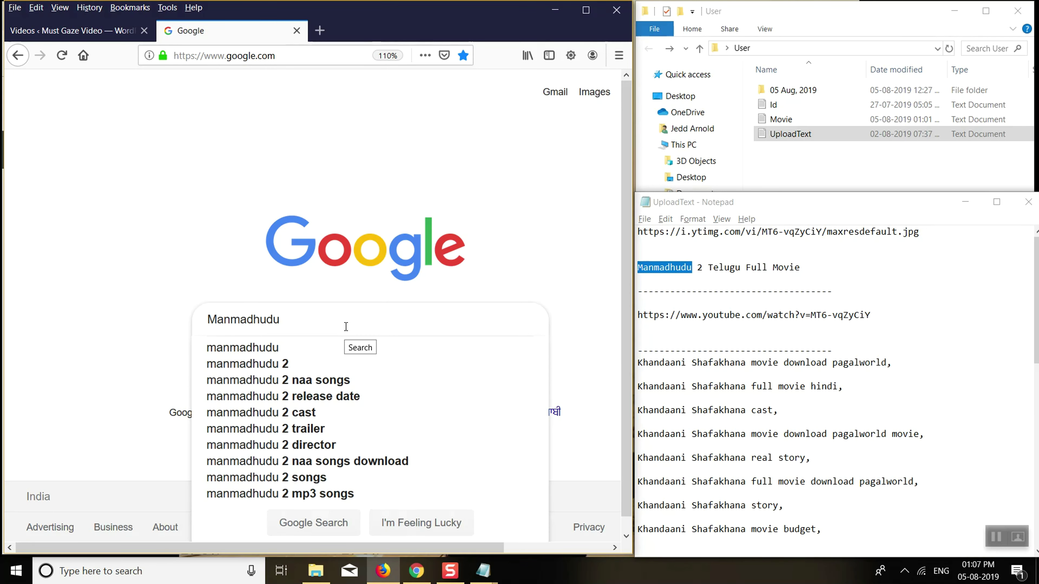
key("Return")
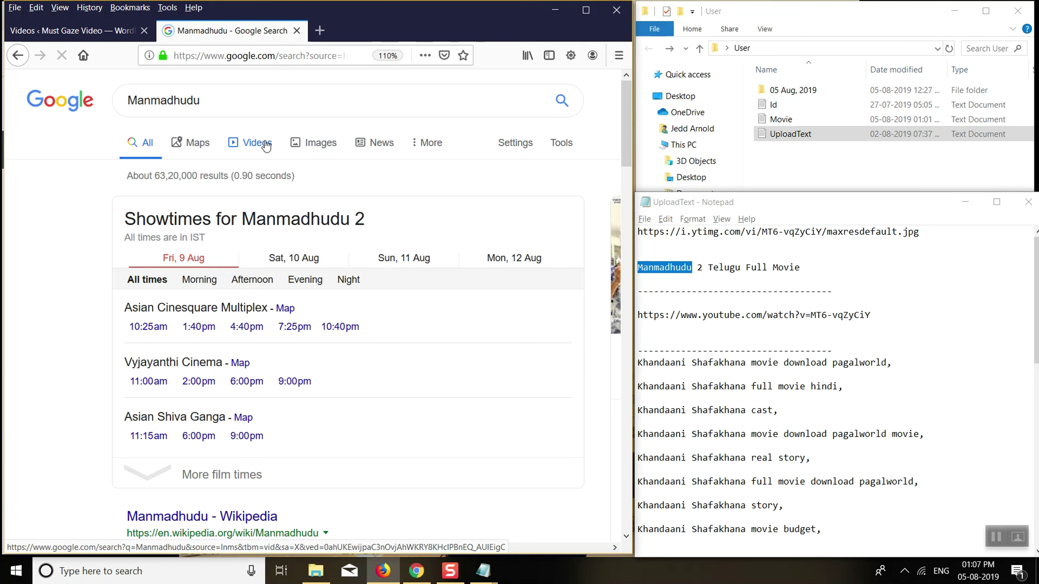
left_click(257, 143)
Extend the video search query to "Manmadhudu song" and run it
left_click(227, 94)
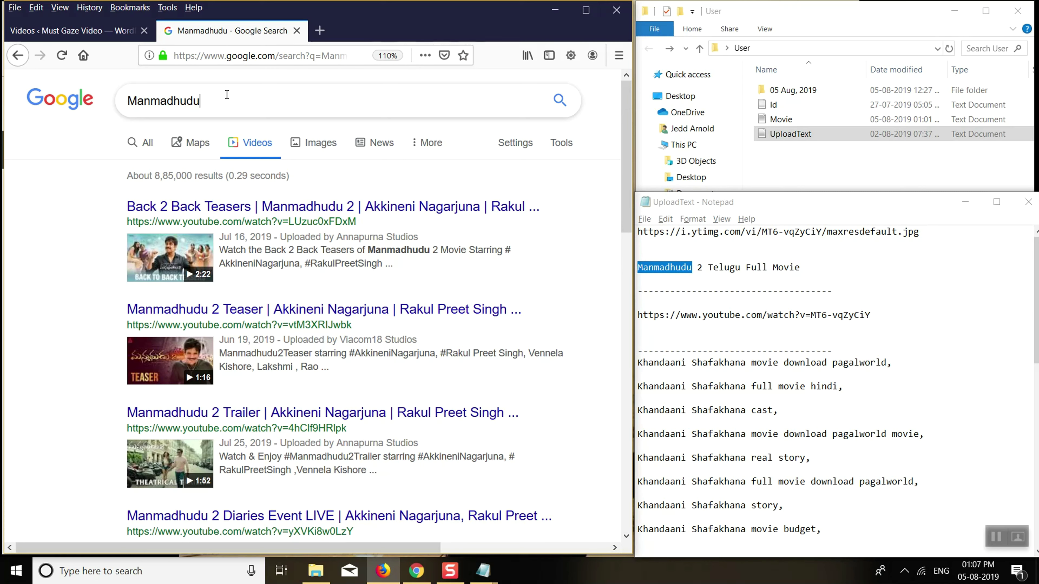
type("song")
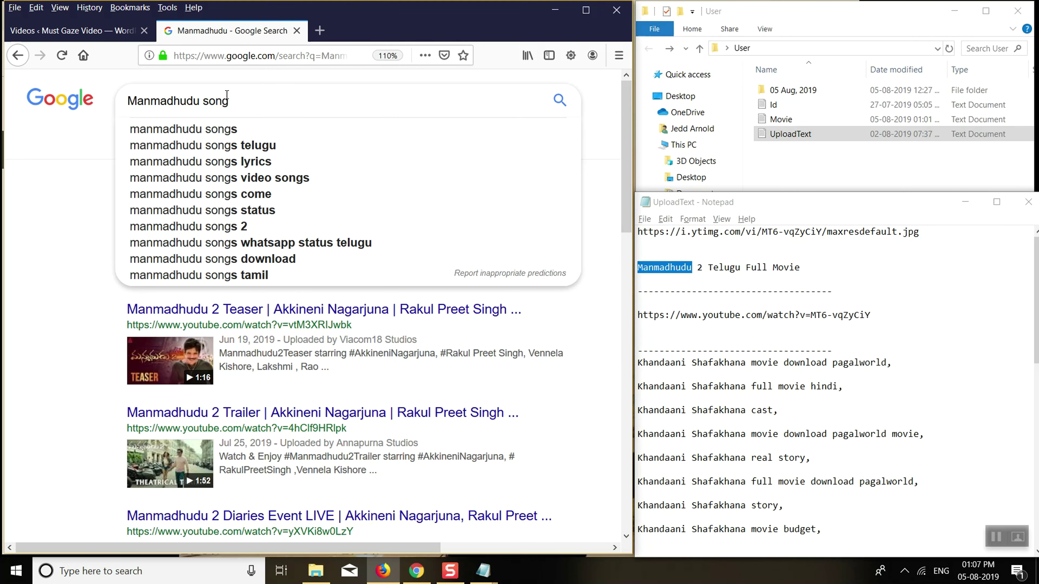
key("Return")
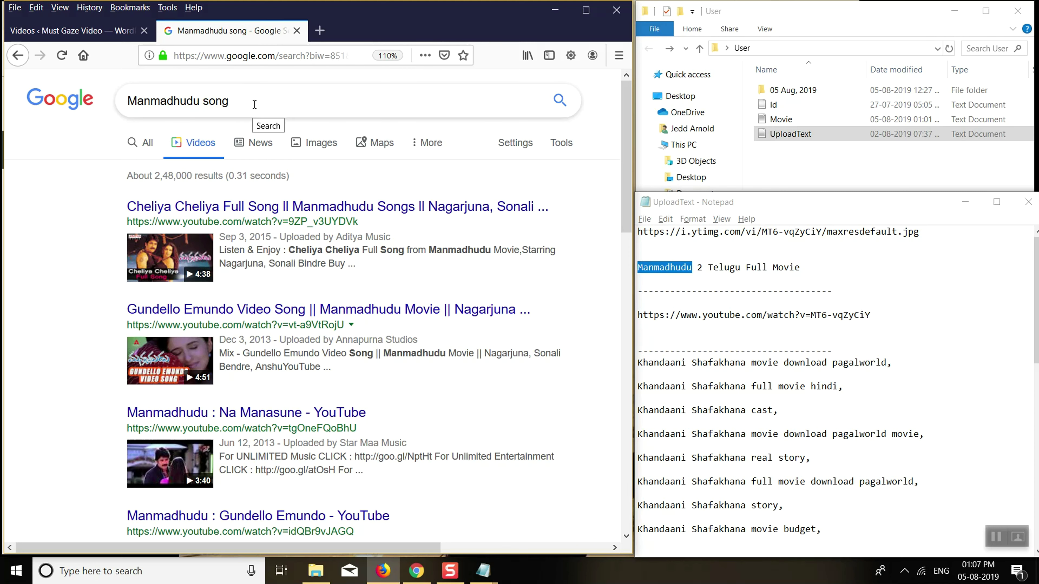
Replace the video ID in UploadText's YouTube watch link with 9ZP_v3UYDVk, copied from the Cheliya Cheliya Full Song result
left_click(802, 268)
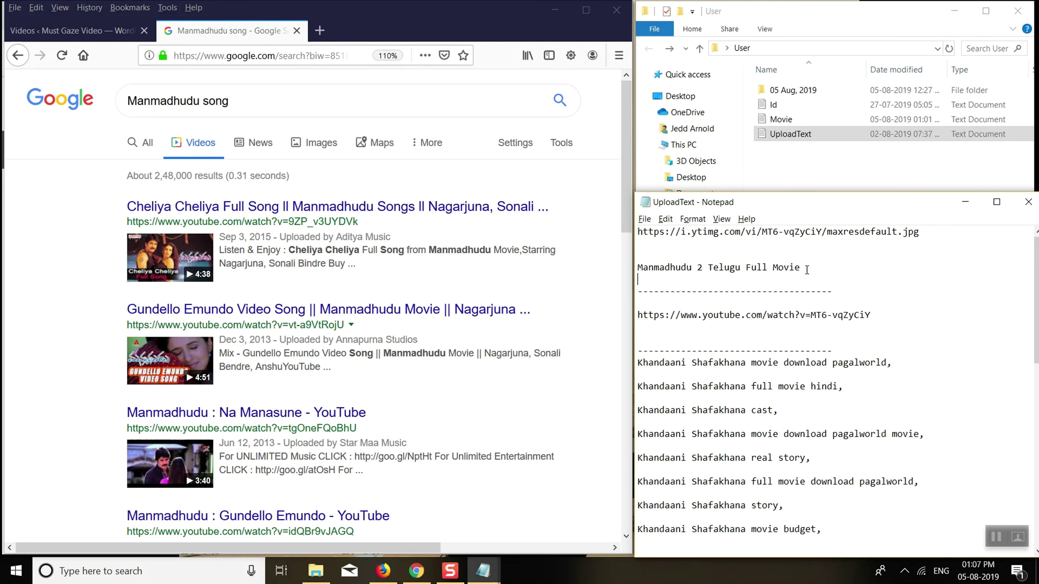
left_click_drag(800, 267, 649, 266)
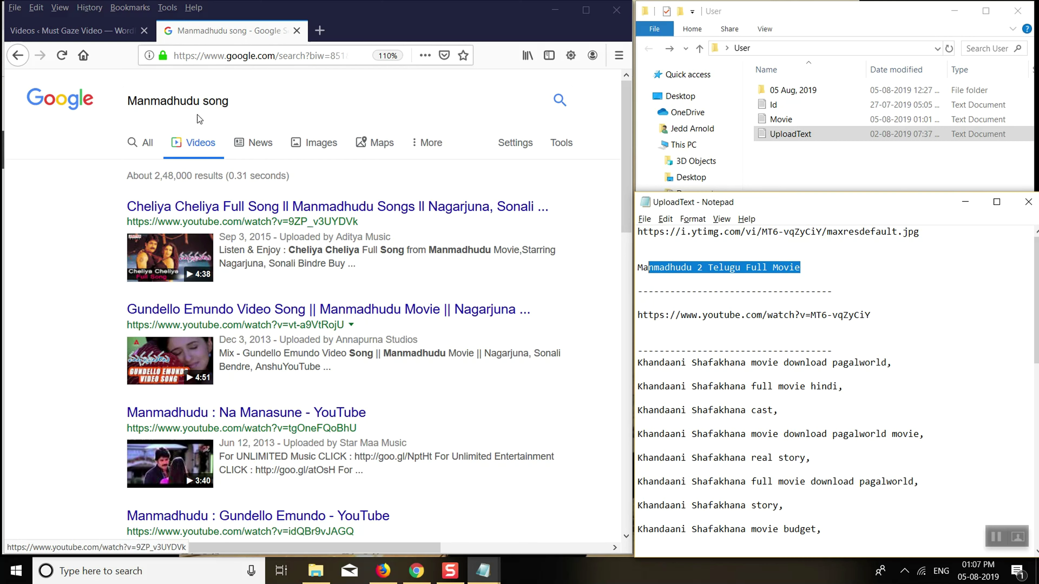
left_click_drag(358, 223, 288, 224)
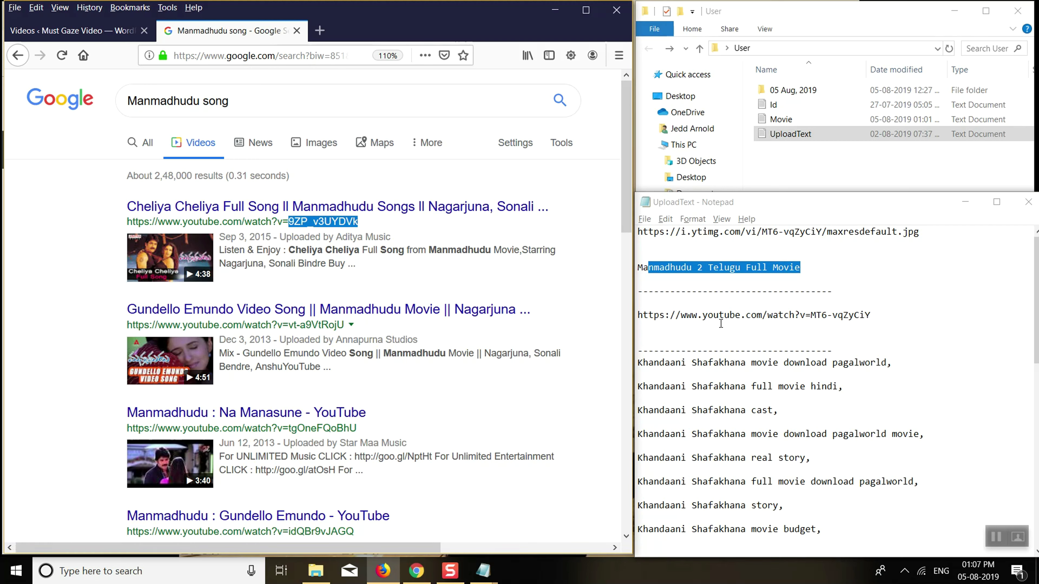
left_click(732, 323)
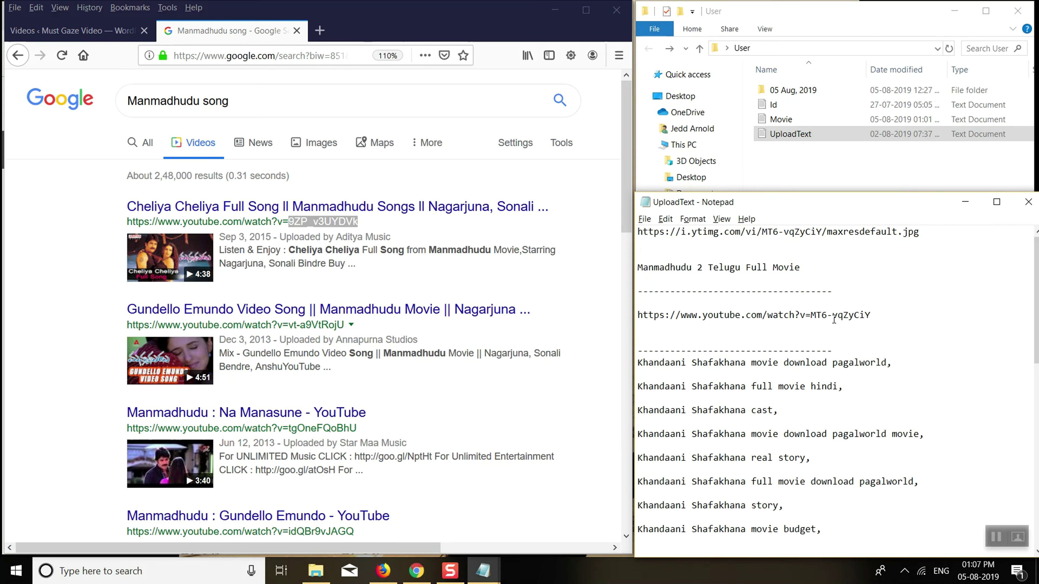
left_click_drag(877, 320, 815, 317)
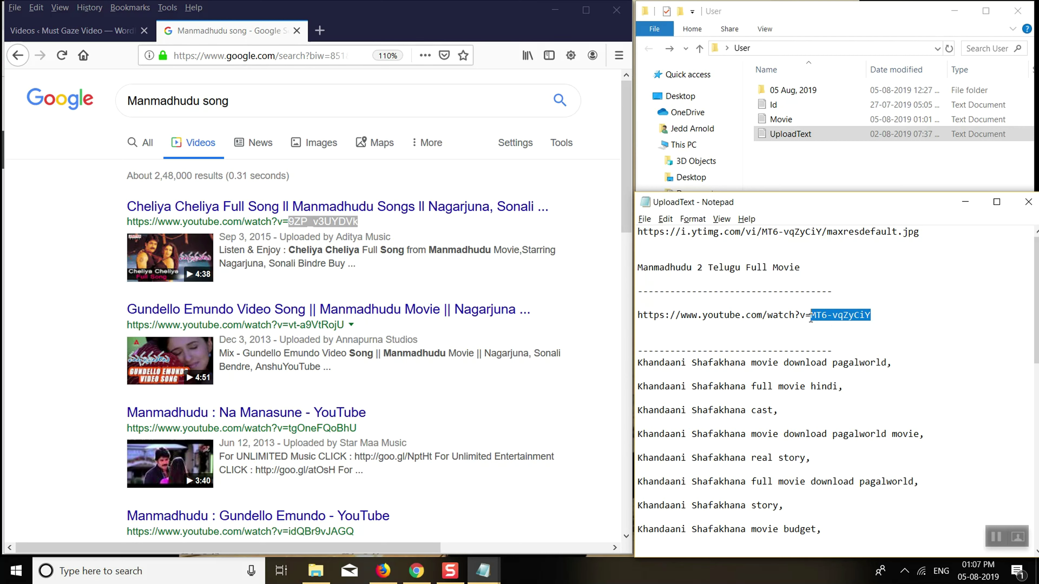
key("ctrl+v")
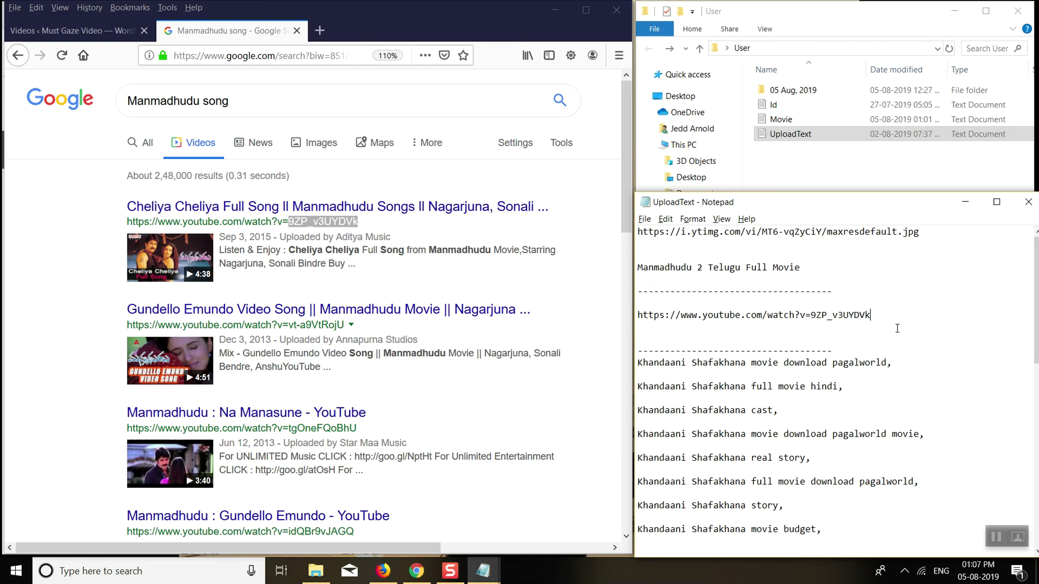
Replace the video ID in UploadText's thumbnail image link with 9ZP_v3UYDVk and compare it with the ID in the watch link
left_click_drag(823, 320, 870, 313)
left_click_drag(708, 315, 849, 315)
left_click(814, 245)
left_click_drag(817, 231, 771, 234)
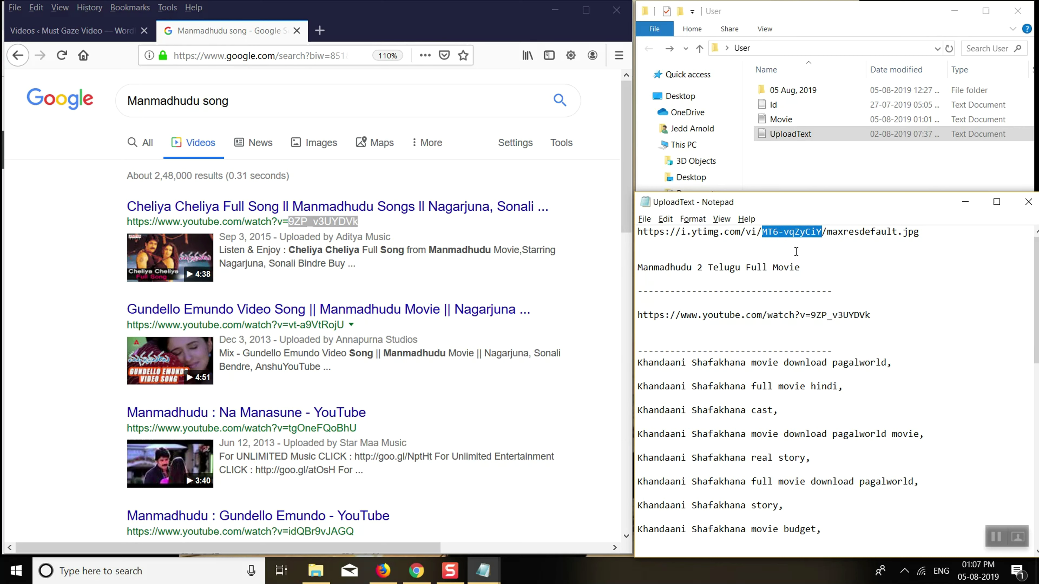
key("ctrl+v")
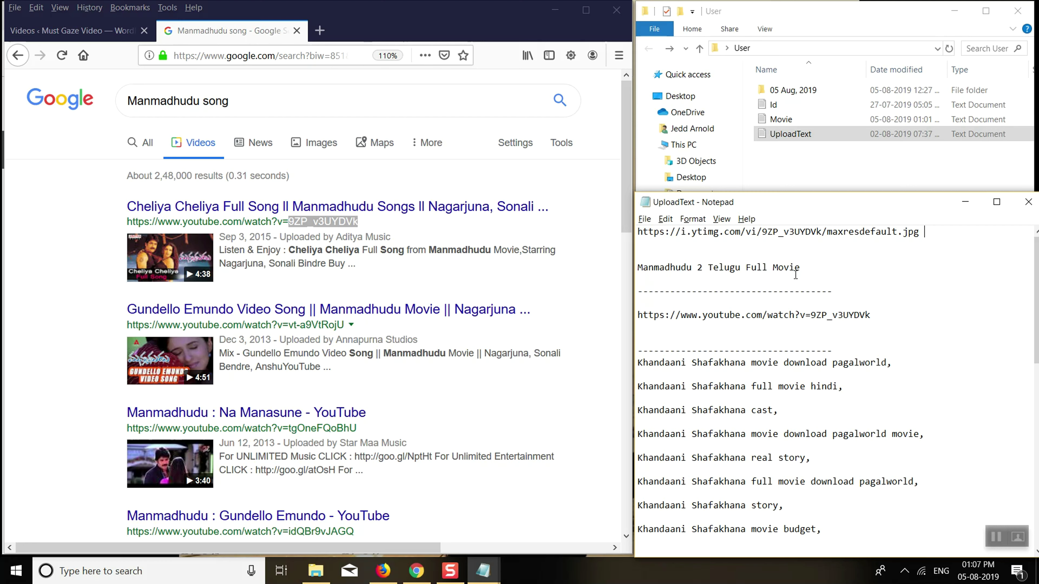
left_click_drag(816, 232, 773, 233)
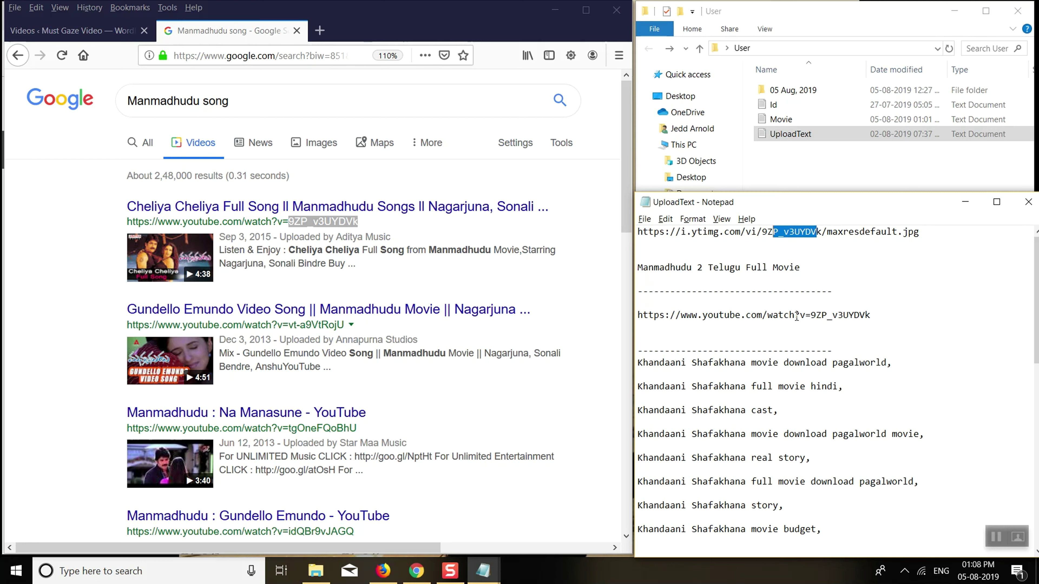
left_click_drag(867, 317, 812, 319)
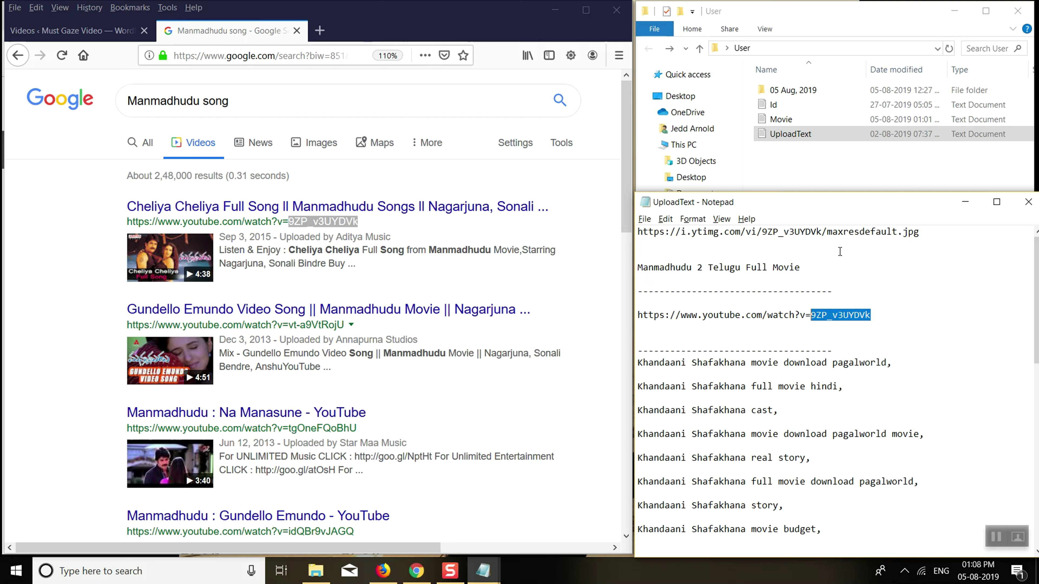
left_click(833, 246)
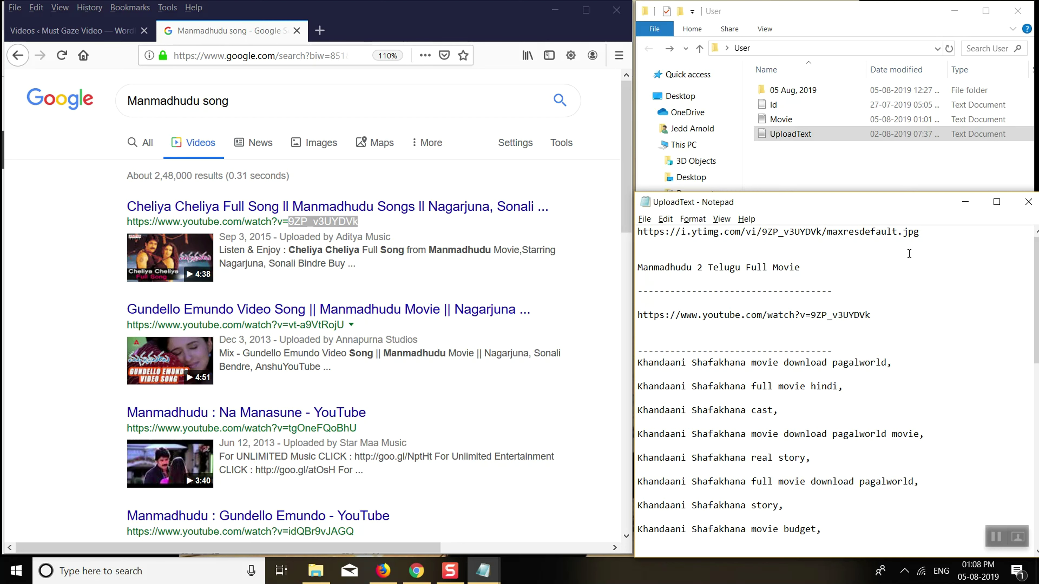
Open the thumbnail image link from UploadText in a new Firefox tab to check the picture, and close that tab
left_click_drag(925, 232, 636, 234)
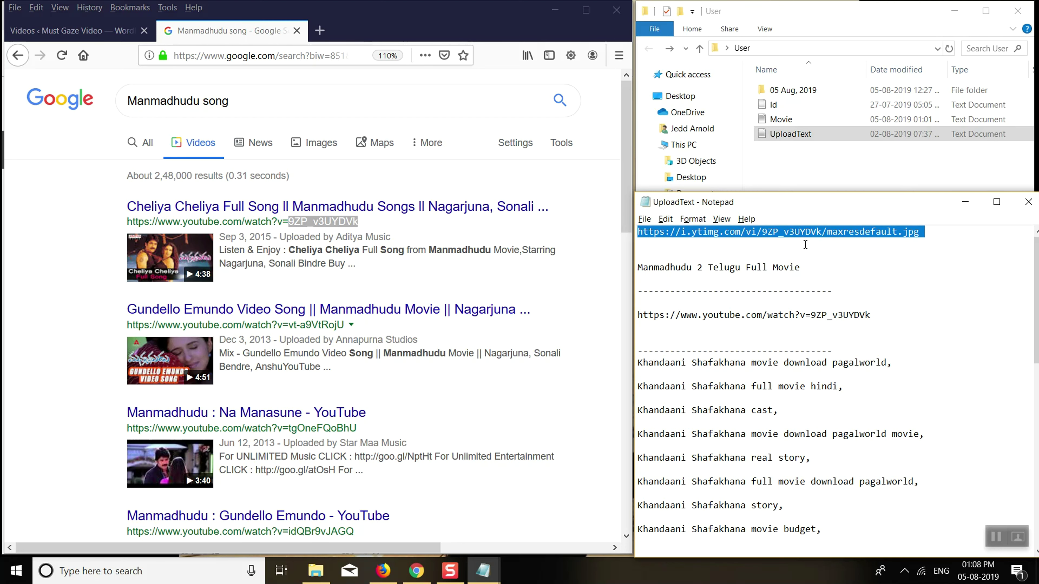
left_click(320, 32)
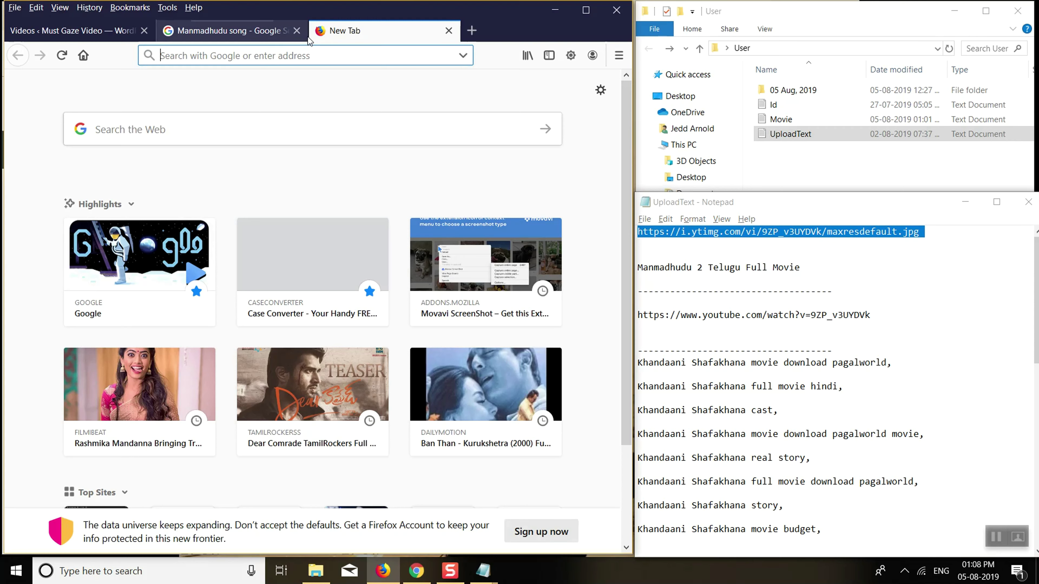
key("ctrl+v")
key("Return")
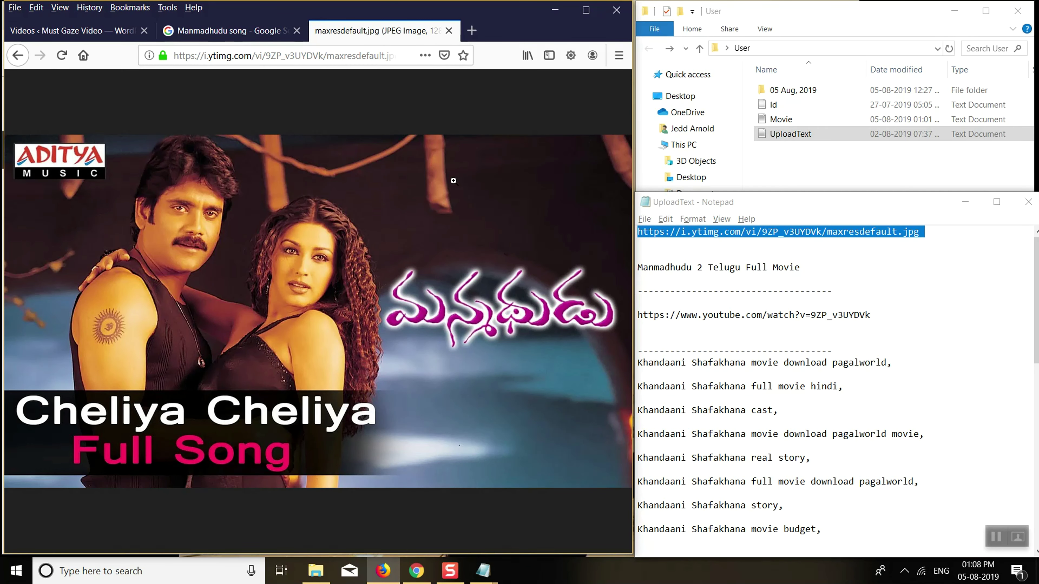
left_click(448, 31)
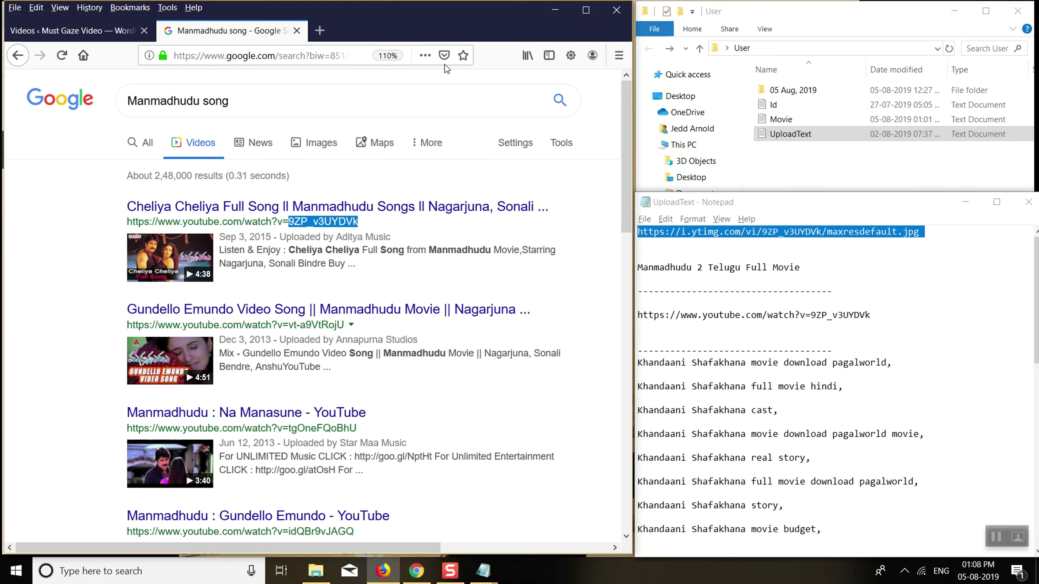
Copy the title line "Manmadhudu 2 Telugu Full Movie" from UploadText
left_click(811, 291)
left_click_drag(878, 316, 637, 315)
left_click(783, 303)
left_click_drag(830, 269, 606, 273)
key("ctrl+c")
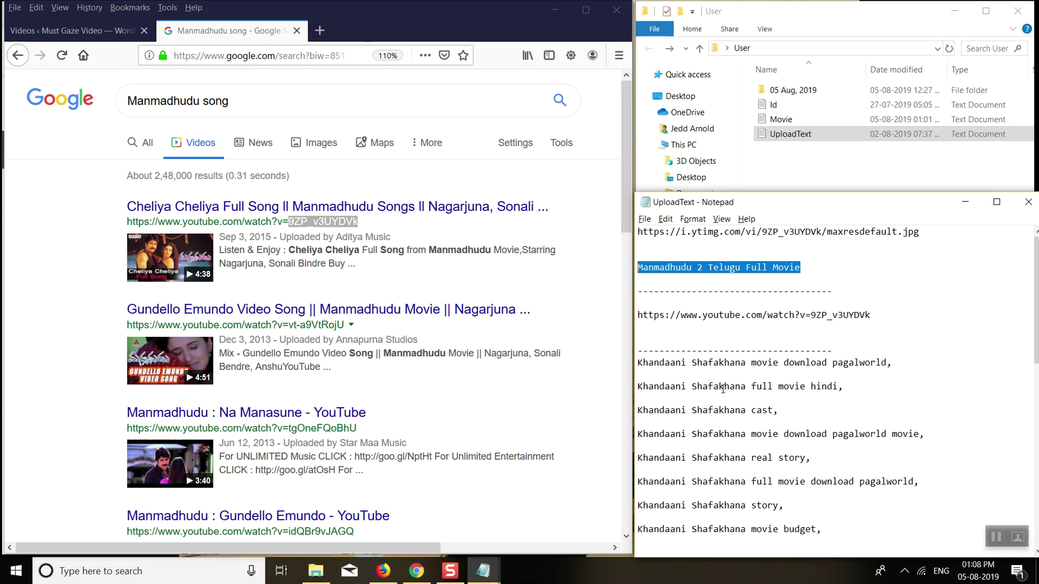
Review the list of Khandaani Shafakhana keyword lines in UploadText
left_click(716, 376)
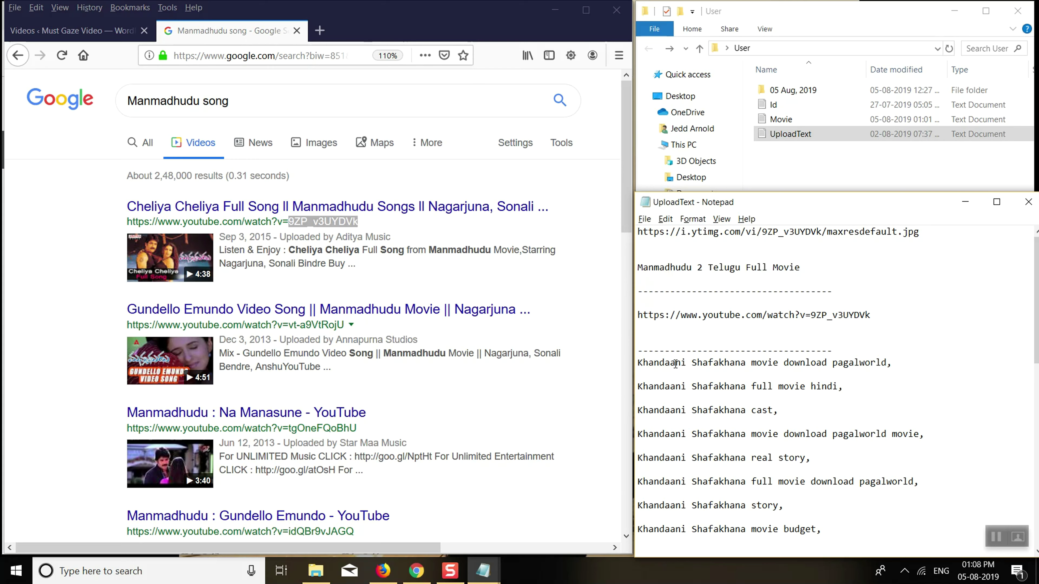
left_click_drag(642, 363, 813, 533)
left_click(679, 389)
left_click_drag(641, 361, 865, 474)
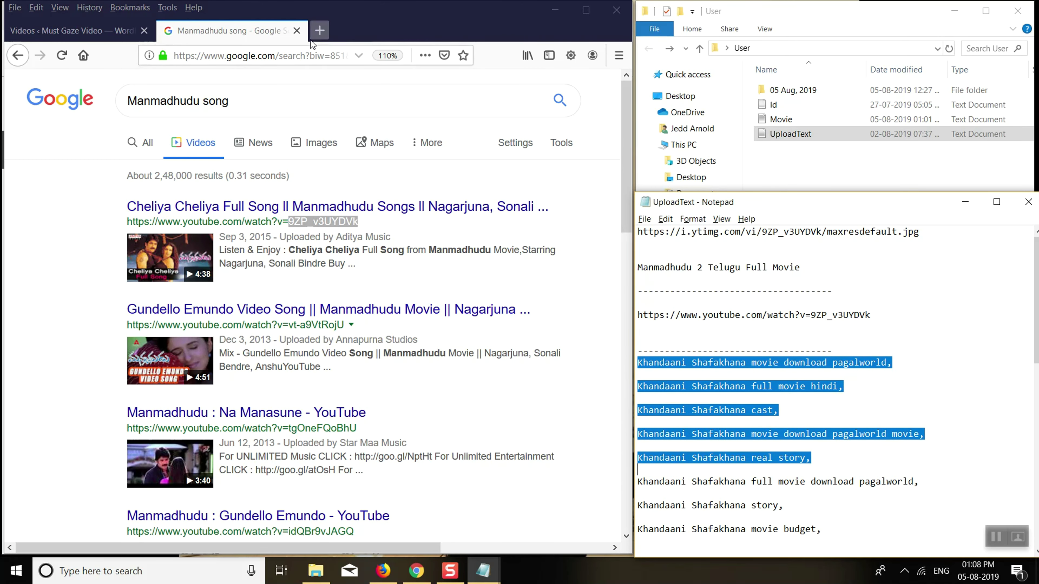
Search Google in a new Firefox tab for "Manmadhudu 2 Telugu Full Movie" and look through the results page for related searches
left_click(318, 37)
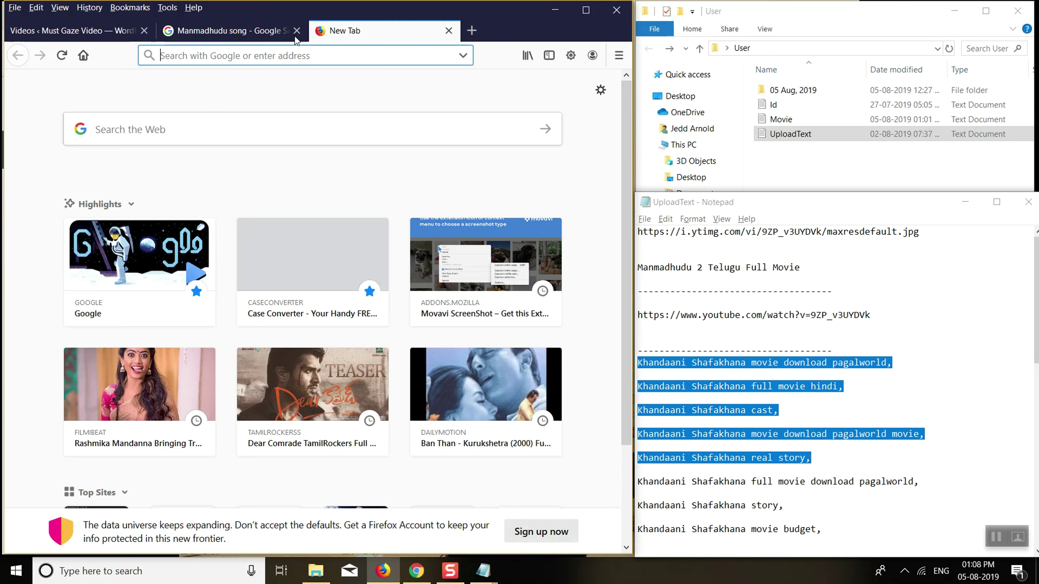
left_click(281, 34)
left_click(358, 35)
type("google.com/")
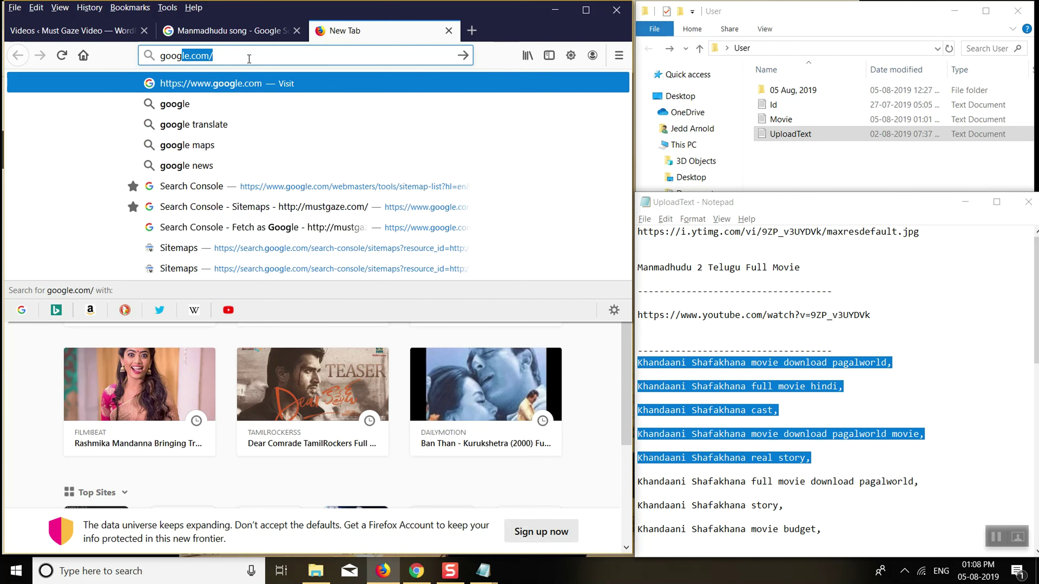
key("Return")
key("ctrl+v")
key("Return")
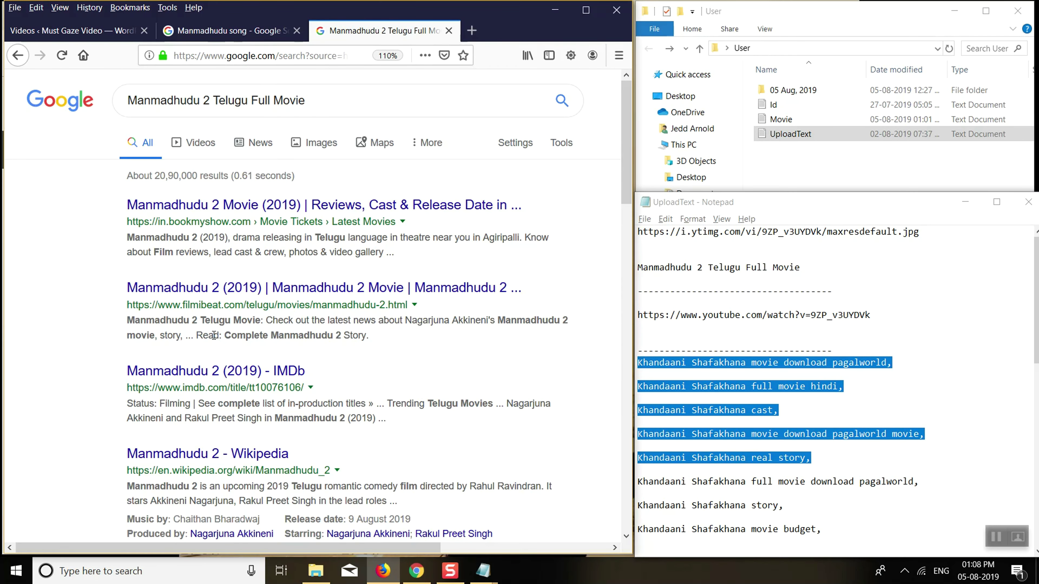
scroll(223, 354, "down", 20)
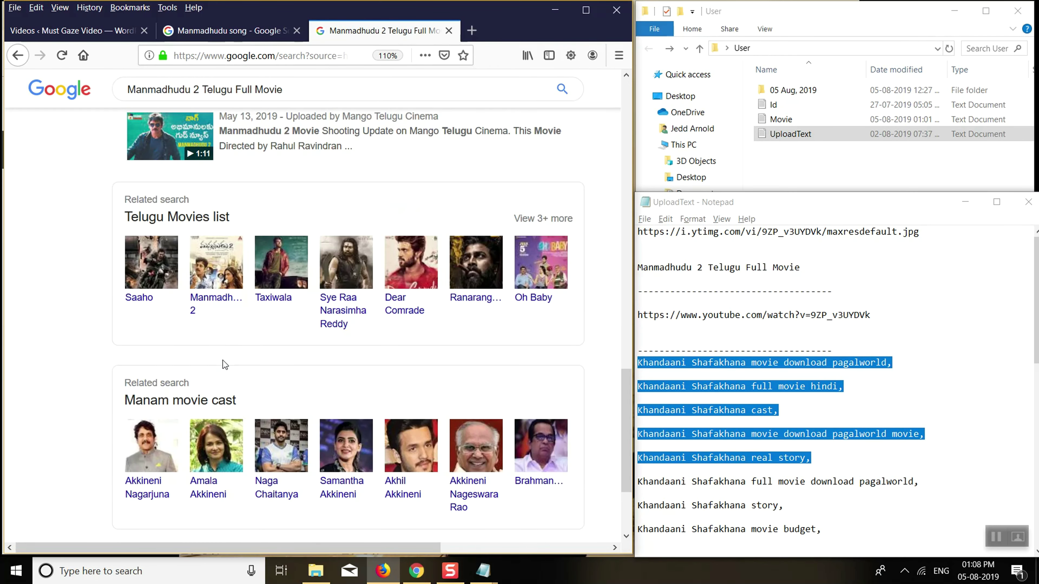
scroll(222, 361, "down", 4)
scroll(225, 364, "up", 15)
scroll(210, 381, "down", 10)
scroll(210, 381, "down", 5)
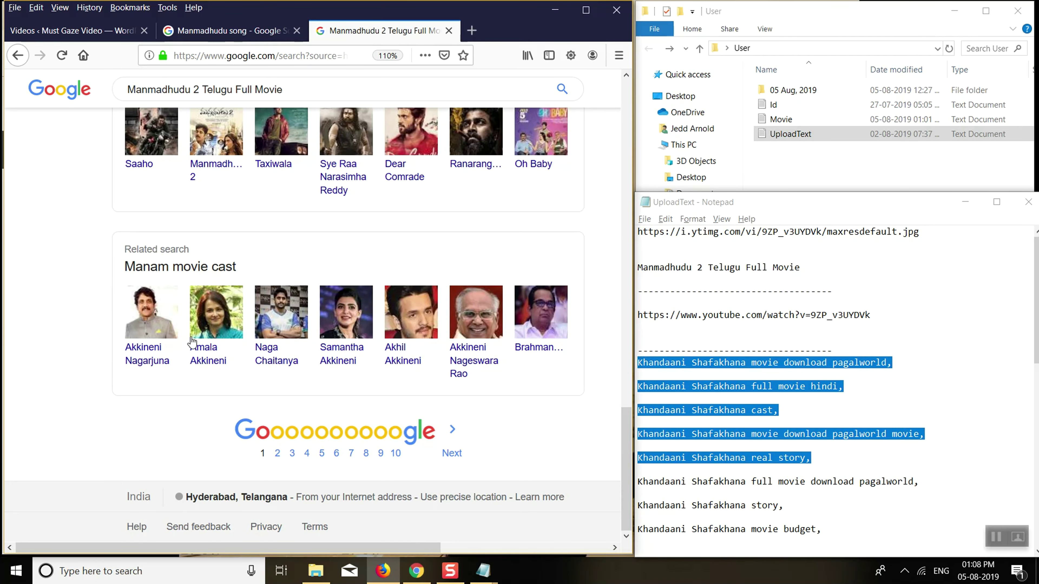
Select "Khandaani Shafakhana" in the first keyword line of UploadText and open the Replace dialog
left_click(739, 451)
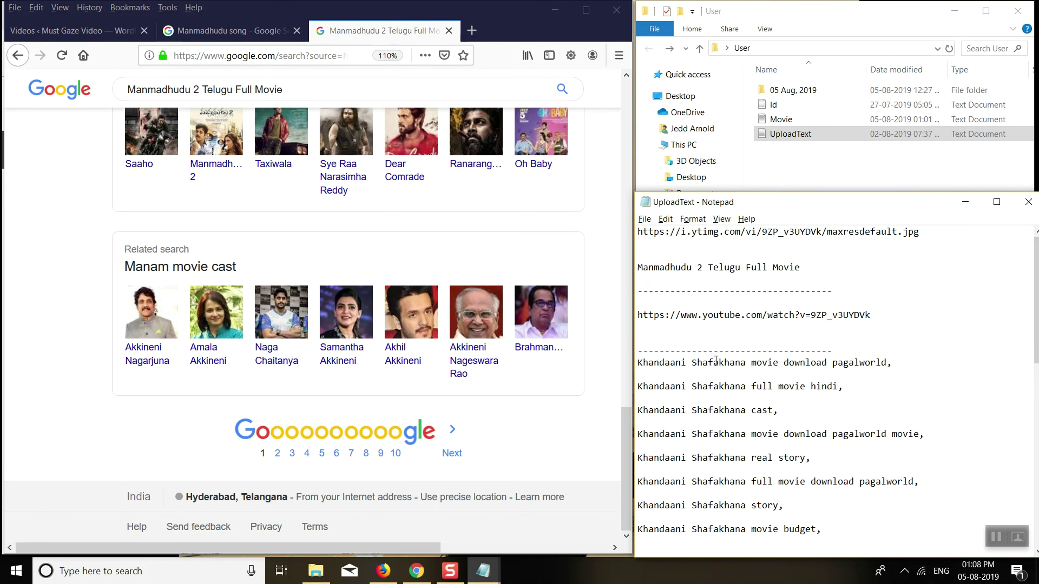
scroll(744, 370, "down", 3)
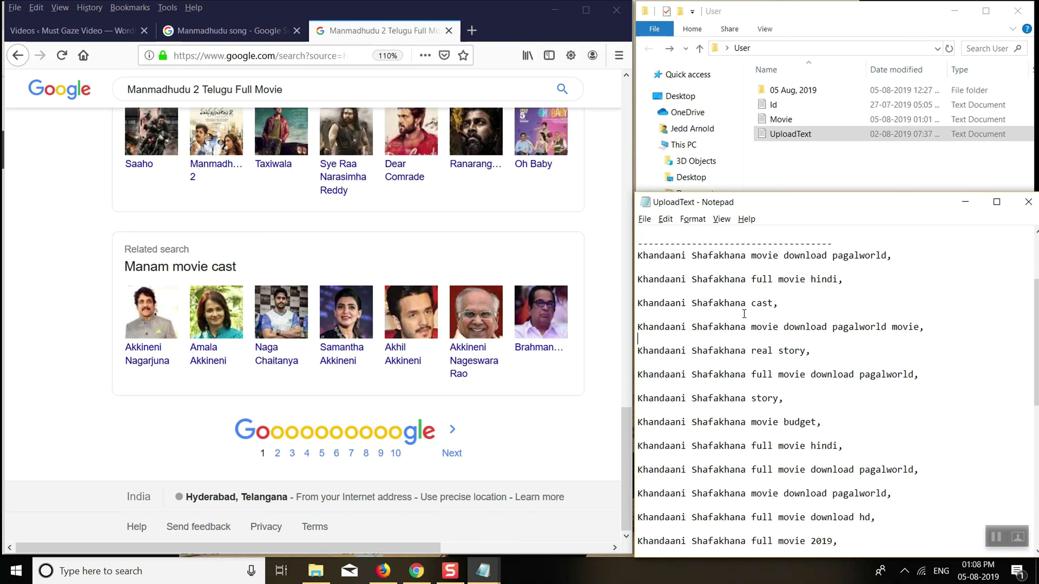
left_click_drag(747, 256, 630, 252)
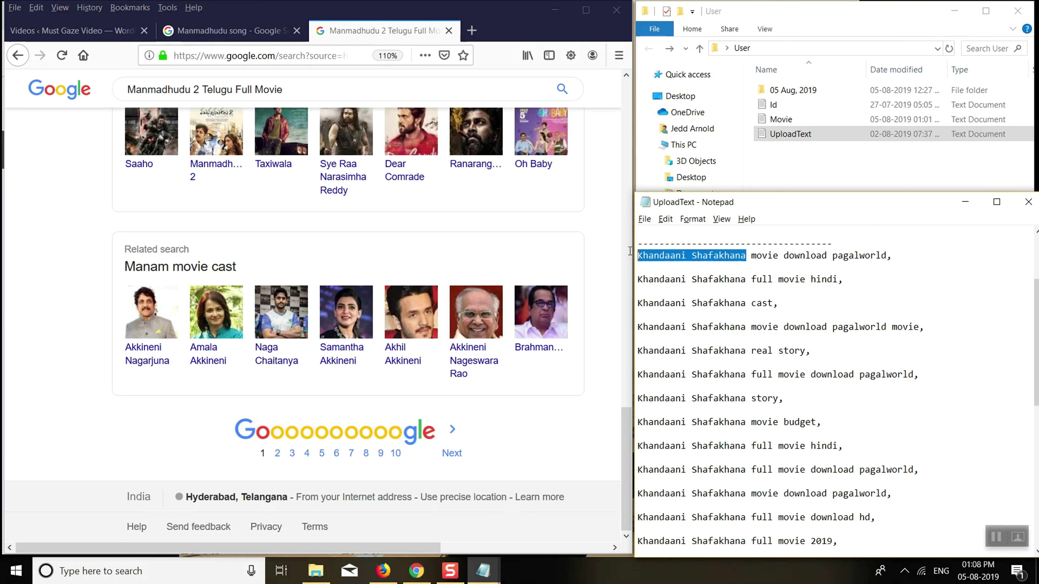
scroll(723, 333, "up", 1)
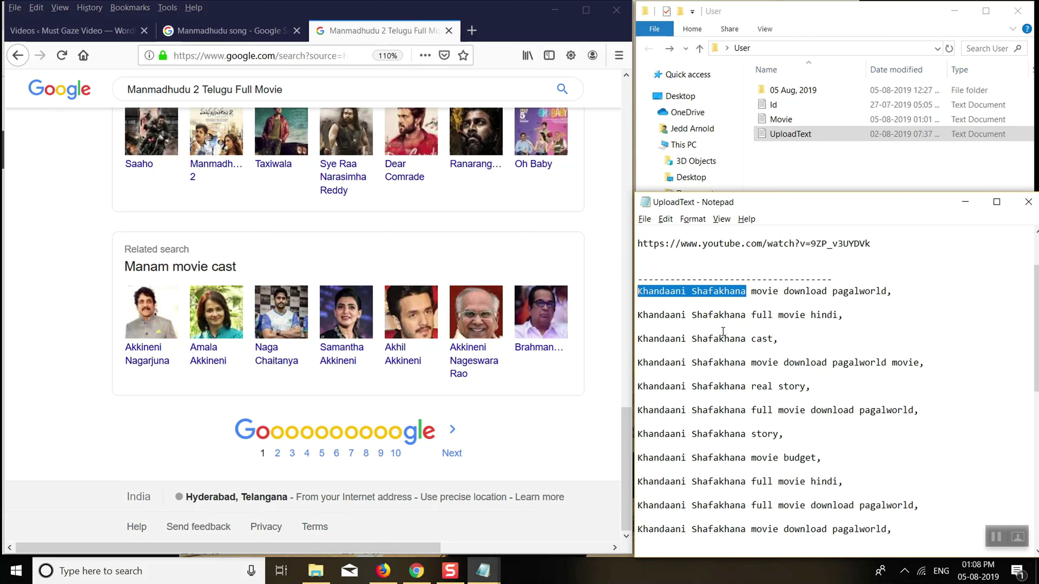
left_click(666, 220)
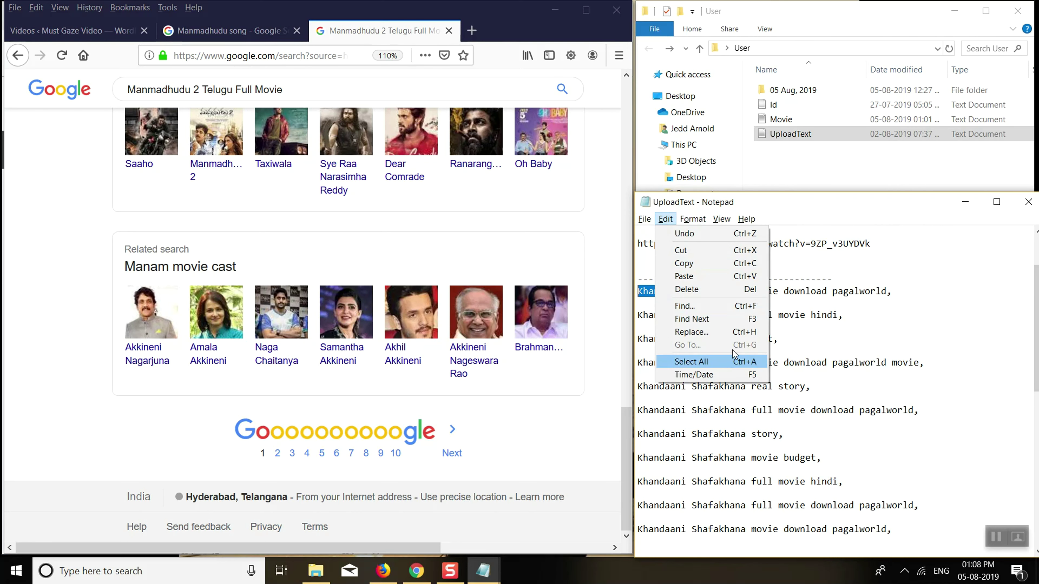
left_click(710, 333)
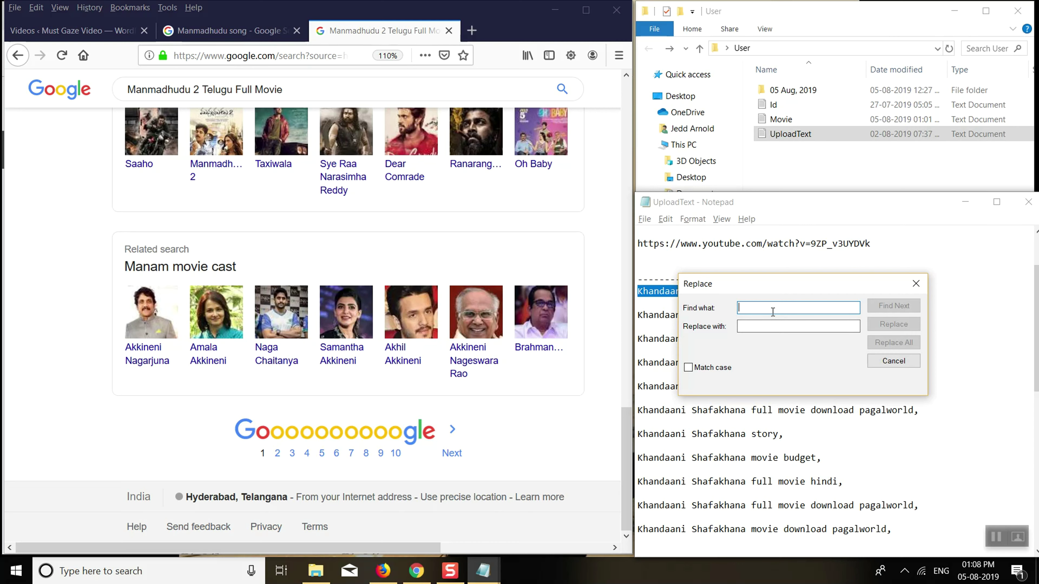
Set the text to find to "Khandaani Shafakhana", copied from the first keyword line
key("ctrl+v")
key("ctrl+z")
left_click_drag(743, 284, 747, 347)
left_click(746, 293)
left_click_drag(747, 293, 638, 292)
key("ctrl+c")
left_click(771, 370)
key("ctrl+v")
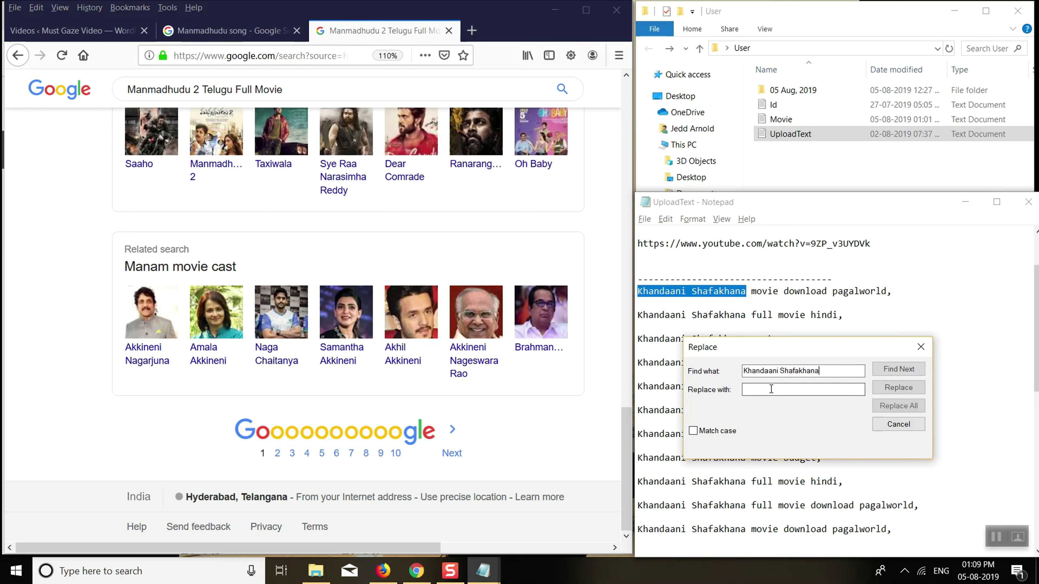
Replace all occurrences with "Manmadhudu 2", copied from the title line, close the Replace dialog and check the keyword list
left_click(700, 255)
scroll(700, 302, "up", 2)
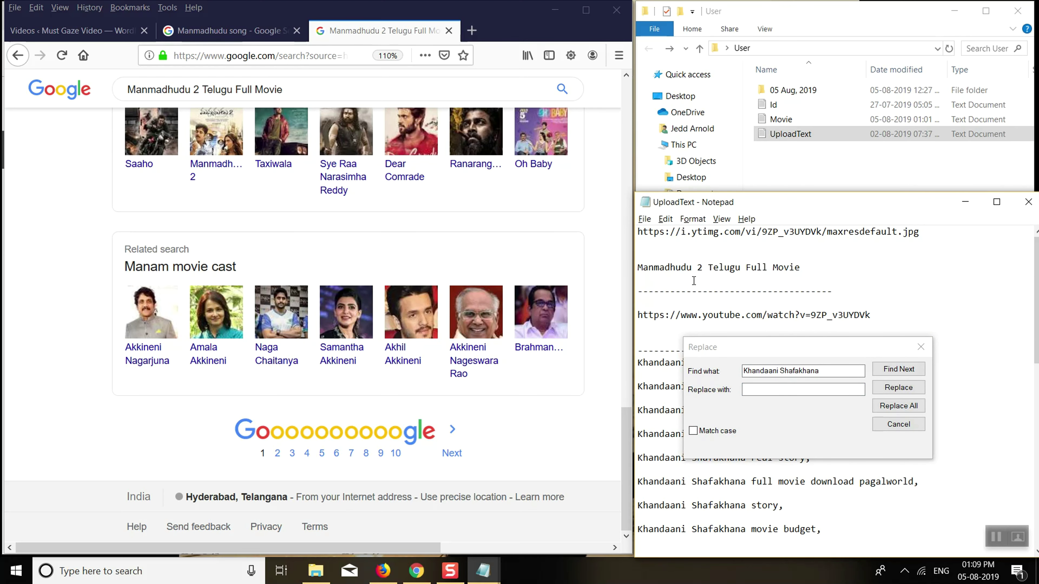
left_click_drag(674, 268, 637, 267)
left_click_drag(707, 270, 637, 267)
key("ctrl+c")
left_click(787, 390)
key("ctrl+v")
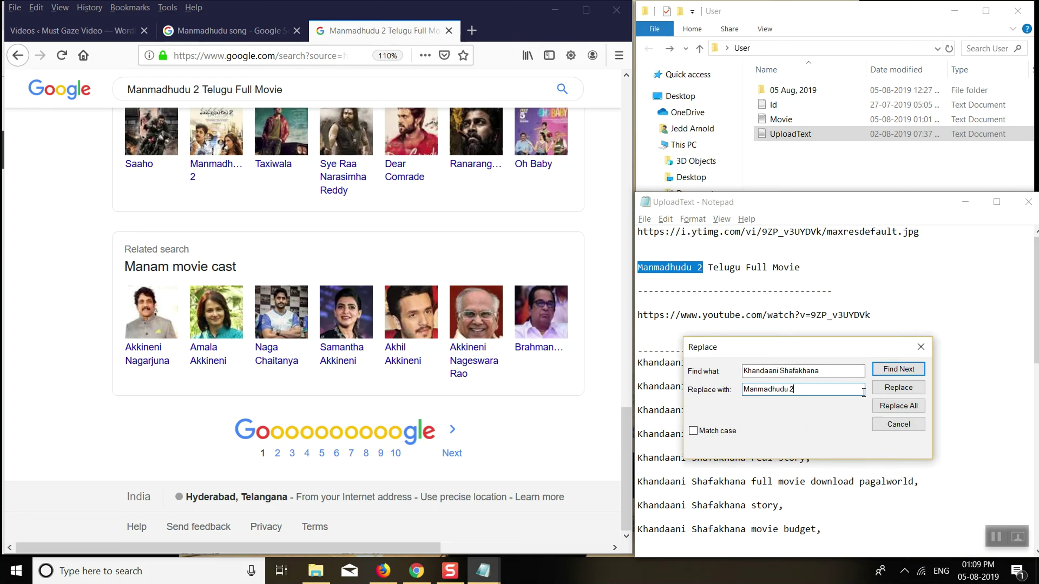
left_click(914, 406)
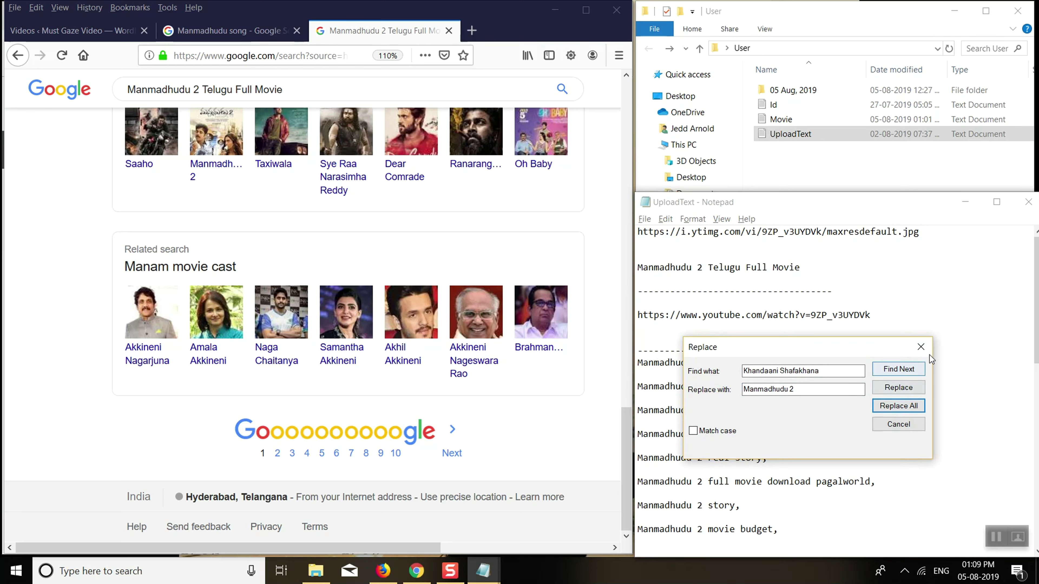
left_click(921, 347)
scroll(826, 391, "down", 12)
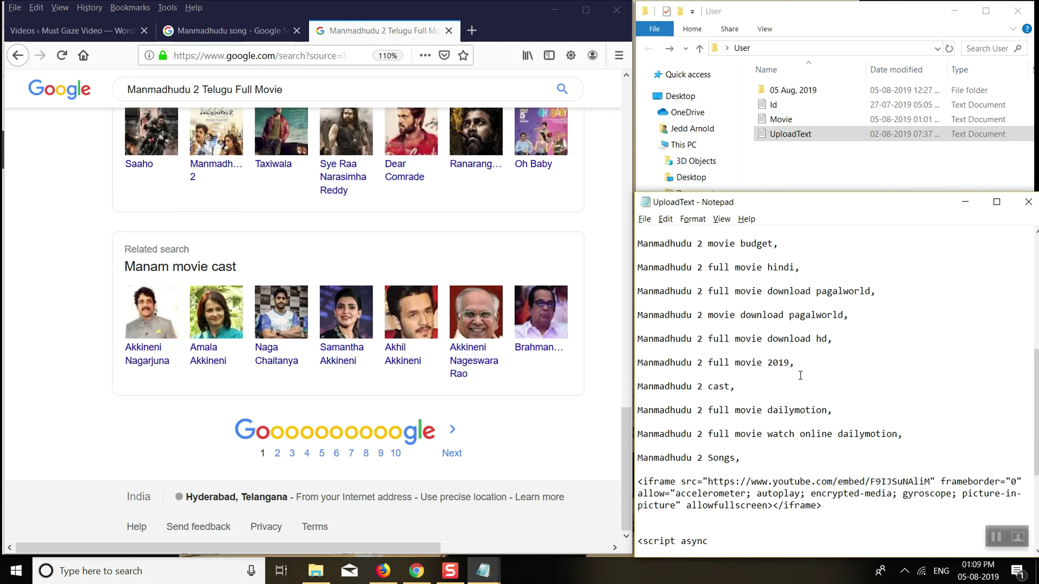
scroll(774, 395, "up", 7)
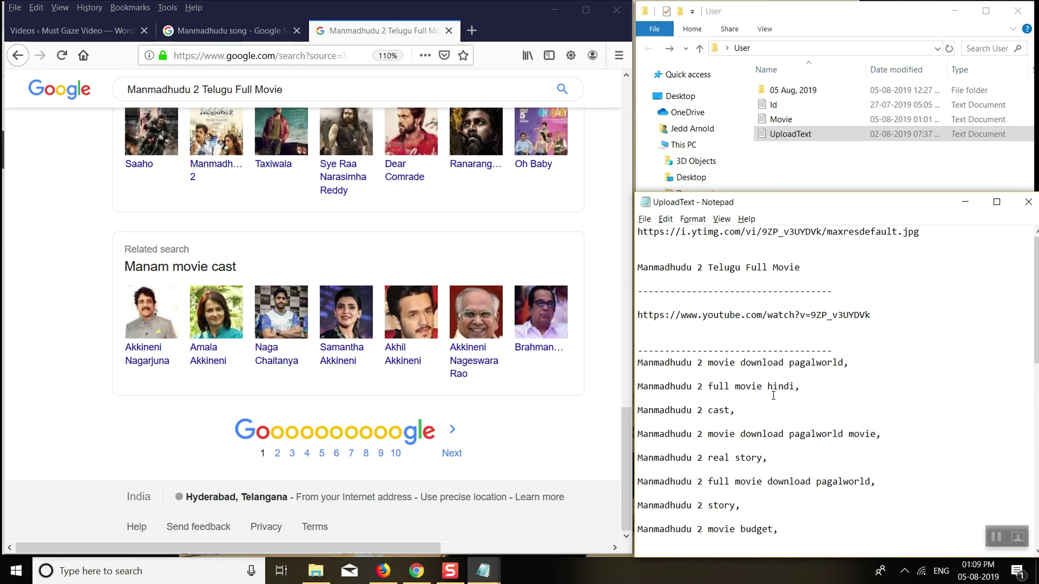
Save the updated UploadText file
left_click(752, 408)
key("ctrl+s")
scroll(751, 408, "down", 2)
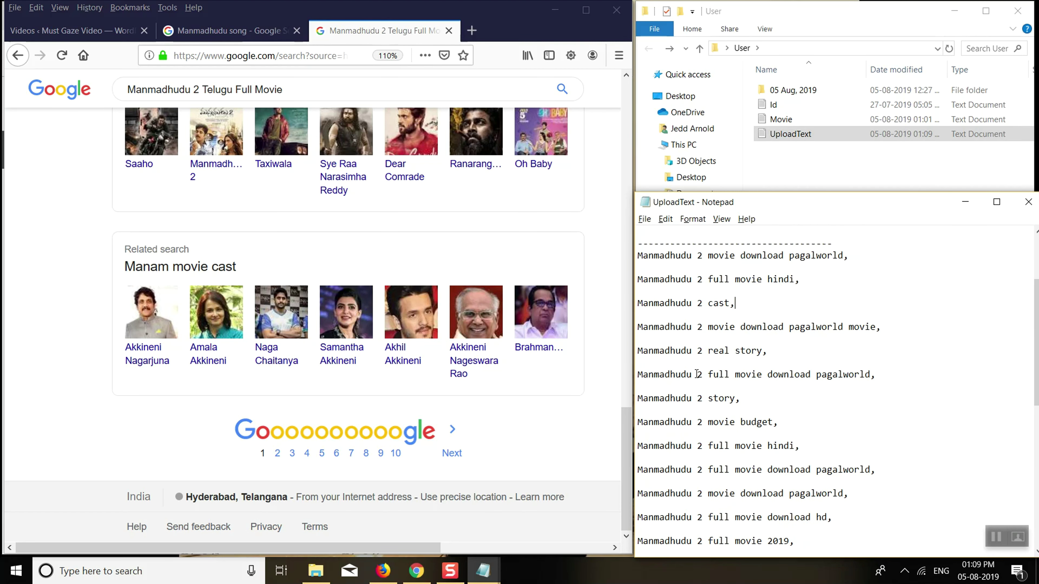
Read through UploadText, checking the keyword list, the iframe embed code and the ad script at the end
scroll(697, 374, "up", 1)
scroll(697, 374, "up", 1)
scroll(692, 377, "down", 9)
scroll(681, 382, "up", 4)
scroll(682, 382, "up", 6)
left_click(713, 341)
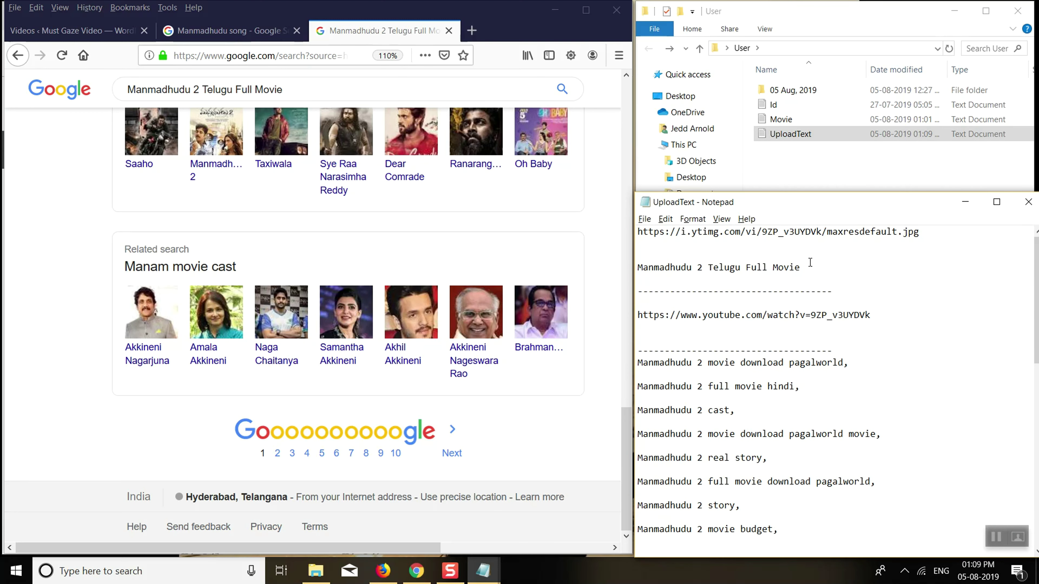
scroll(793, 430, "down", 10)
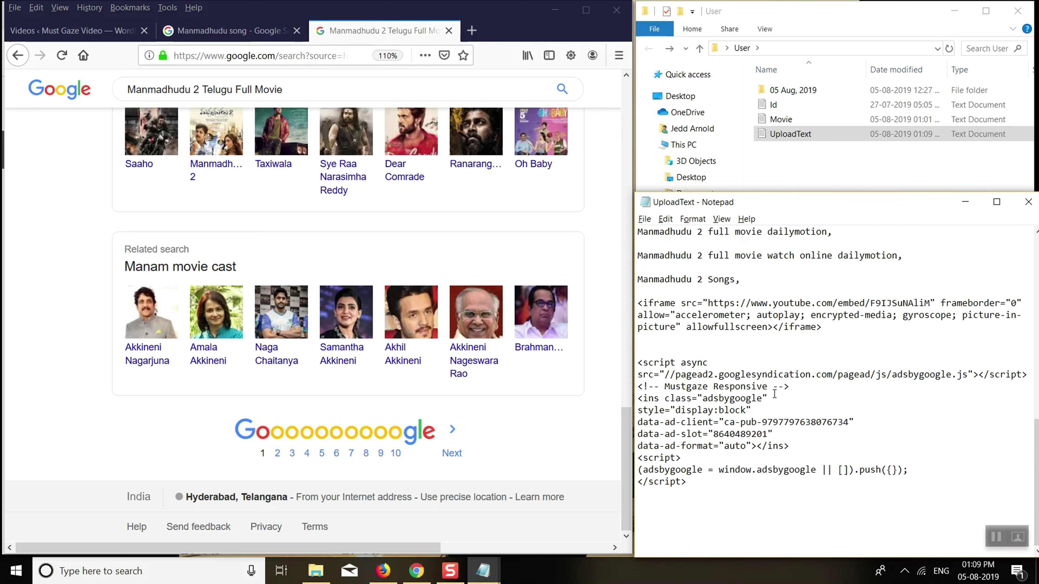
left_click_drag(714, 348, 817, 410)
left_click(751, 470)
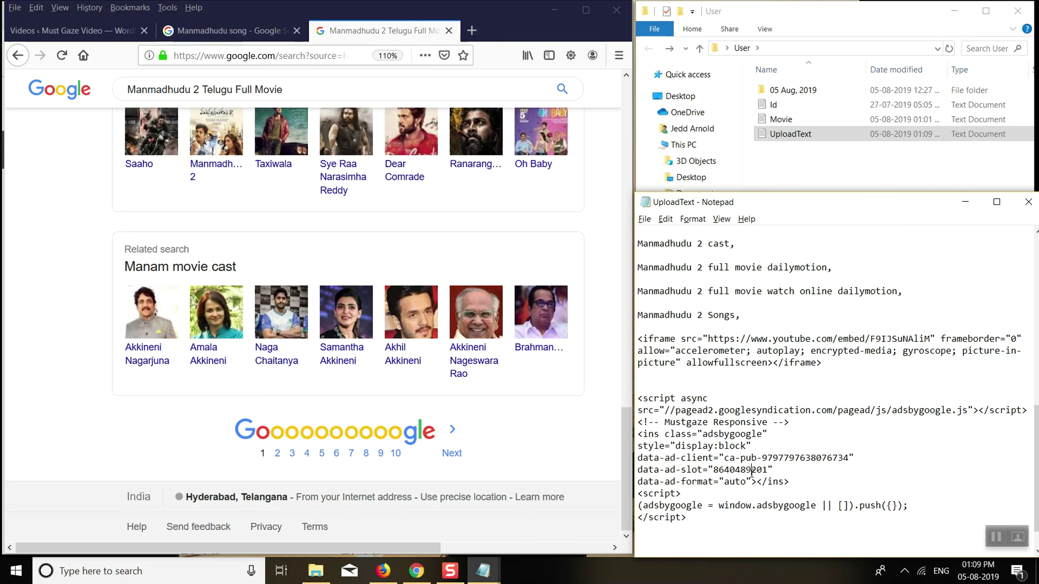
scroll(818, 497, "up", 12)
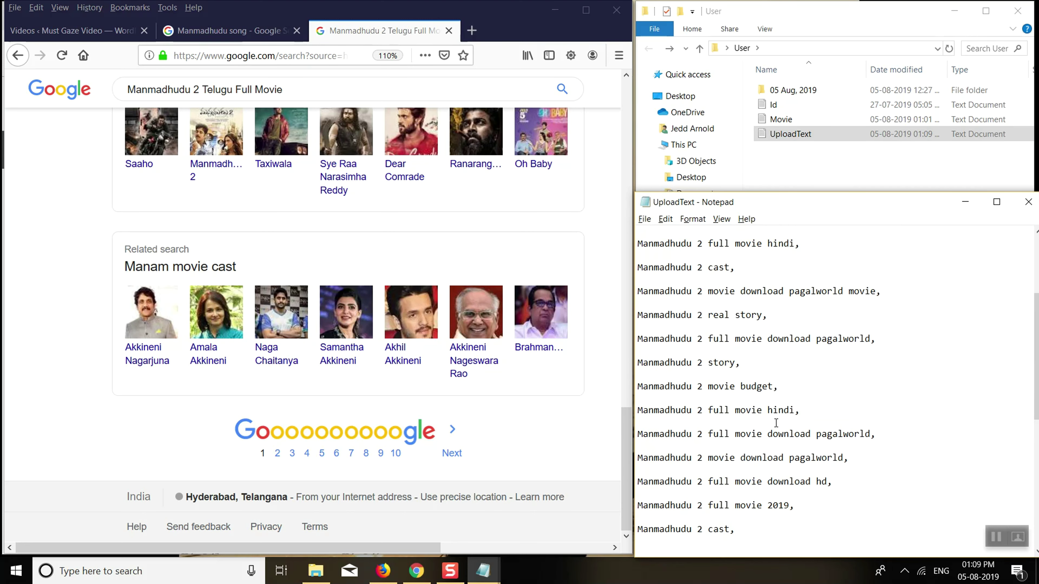
scroll(669, 376, "down", 3)
scroll(668, 376, "up", 3)
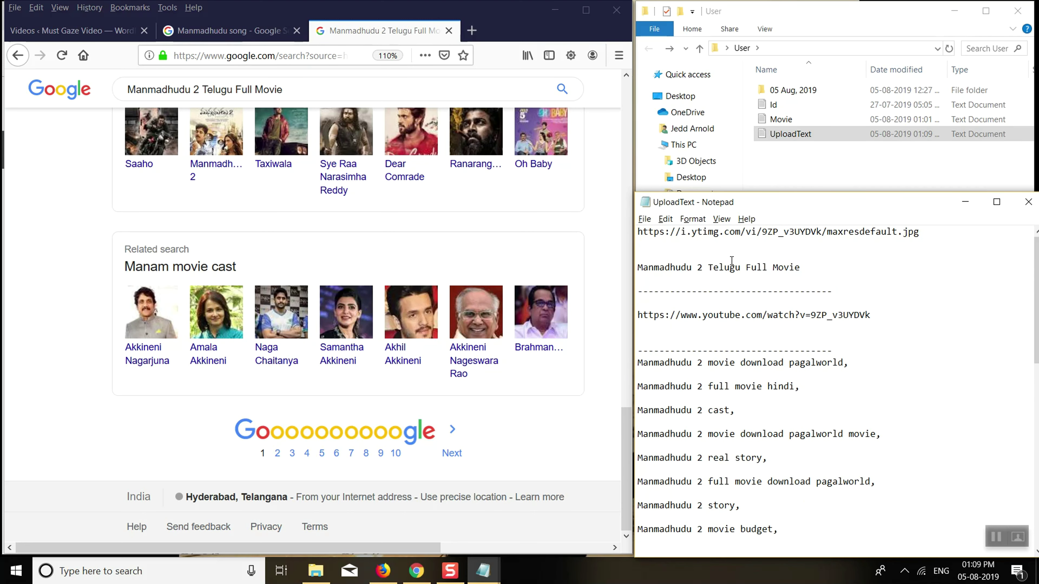
Review the thumbnail link, the title, the YouTube link and the keyword lines in UploadText
left_click_drag(932, 232, 639, 232)
left_click(764, 264)
left_click_drag(839, 267, 638, 268)
left_click_drag(877, 314, 637, 314)
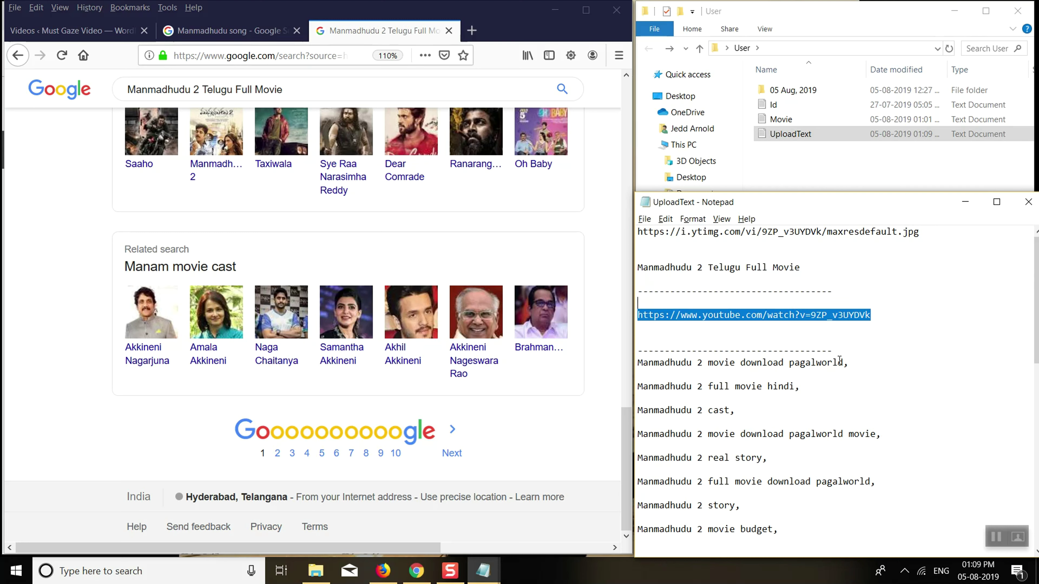
left_click_drag(637, 363, 800, 386)
scroll(730, 356, "down", 8)
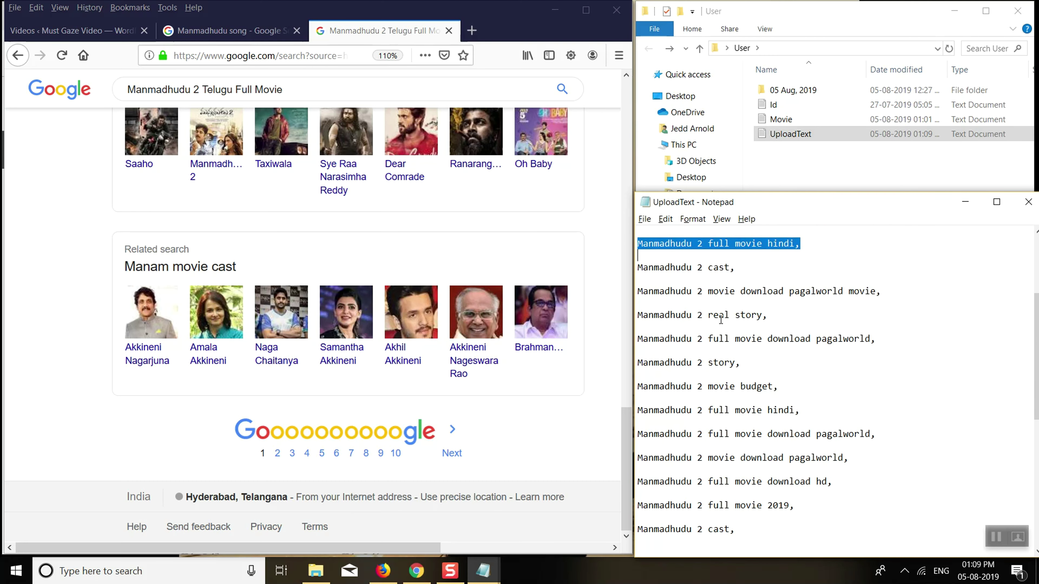
scroll(731, 356, "up", 8)
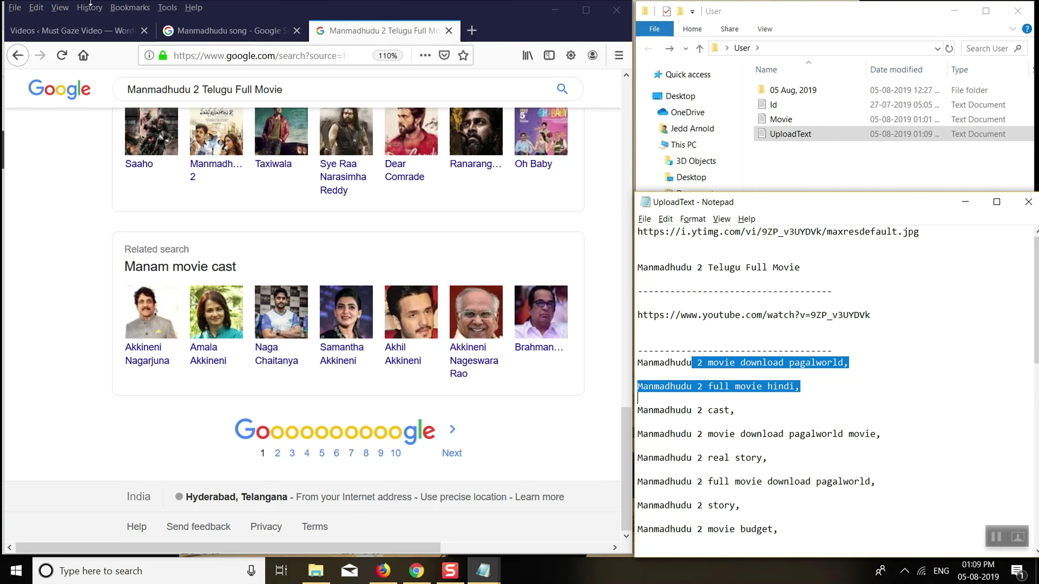
Switch to the WordPress videos page in Firefox and start adding a new video
left_click(276, 37)
key("ctrl+Tab")
left_click(244, 29)
left_click(69, 30)
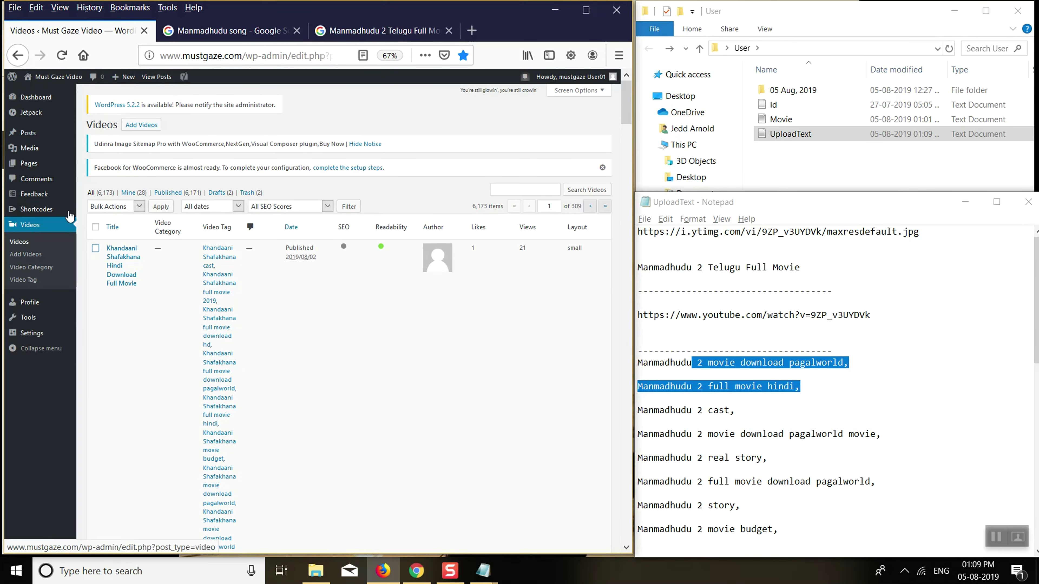
left_click(152, 129)
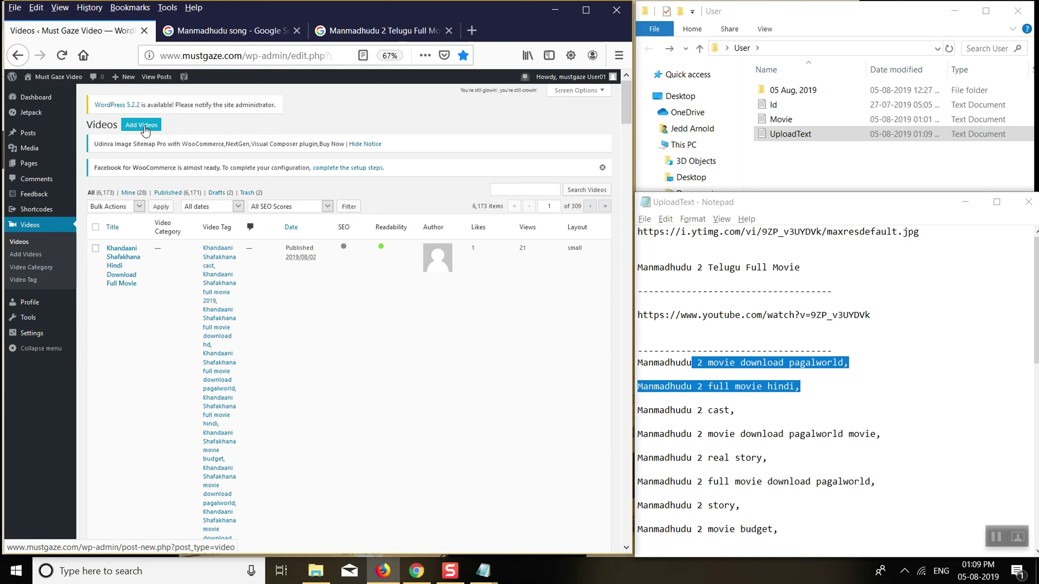
Set the new video's title to "Manmadhudu 2 Telugu Full Movie", copied from UploadText
left_click_drag(800, 267, 636, 270)
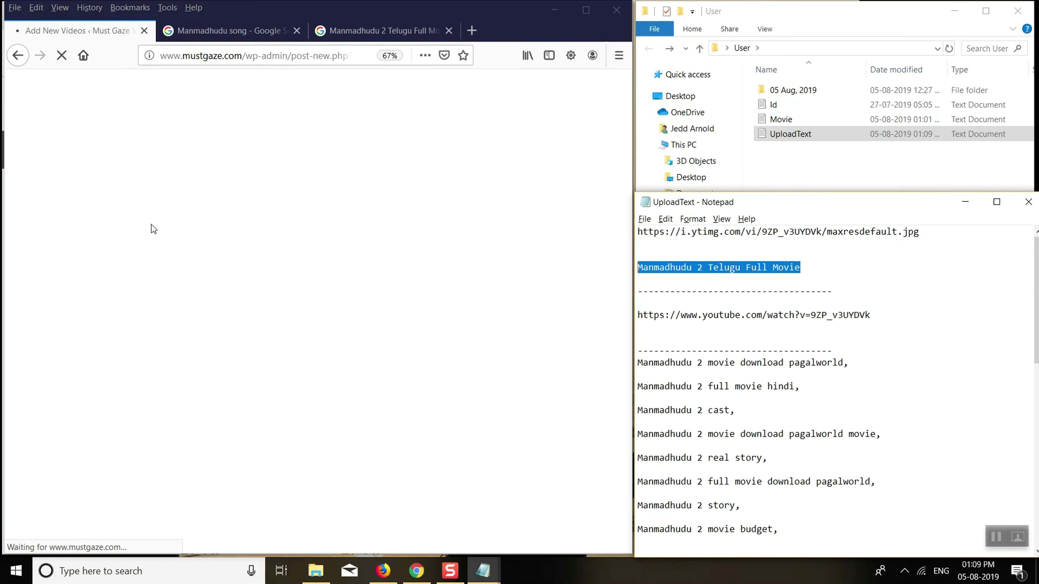
left_click_drag(823, 271, 636, 270)
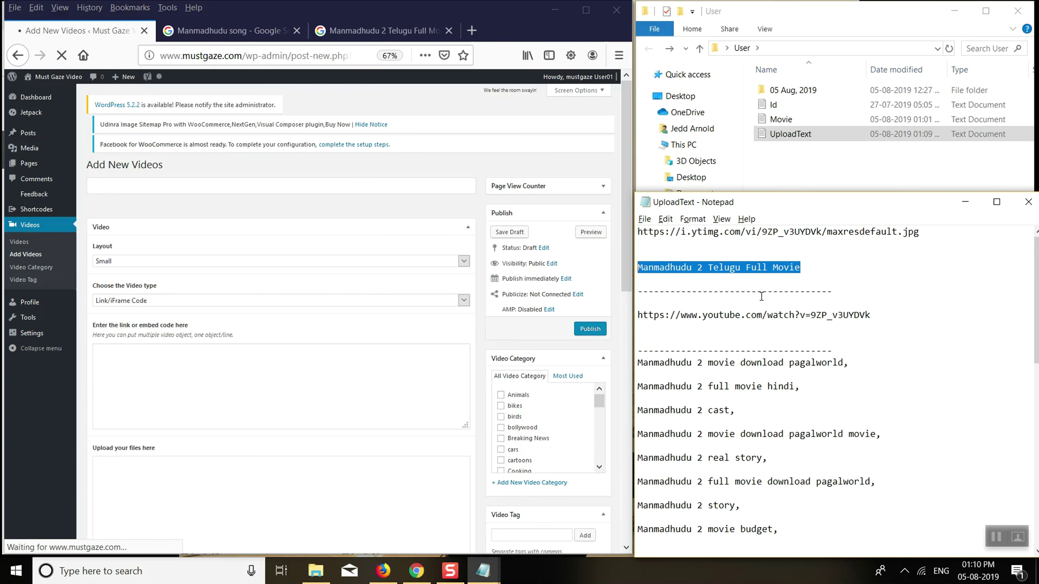
left_click(132, 186)
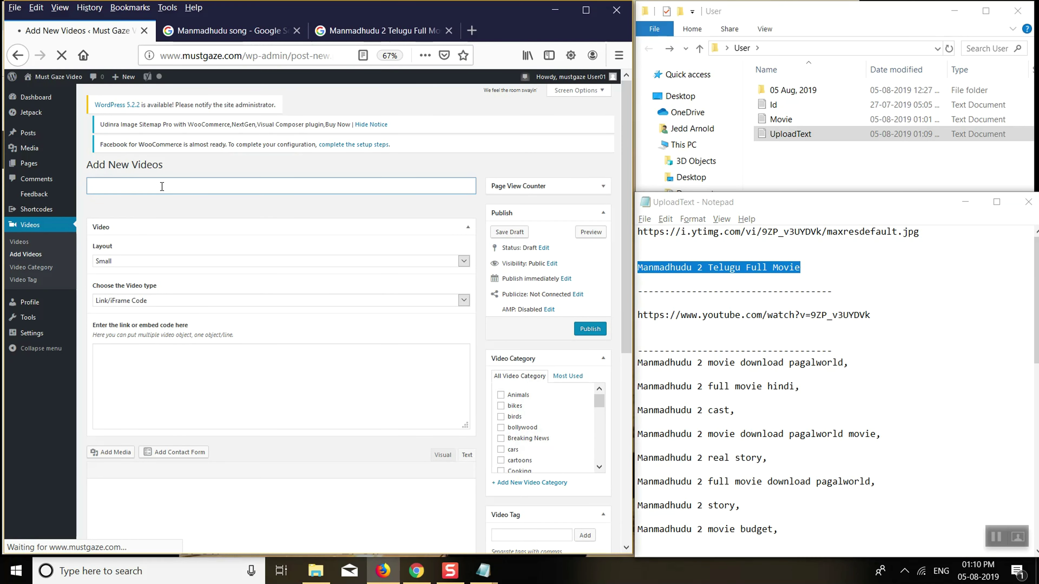
key("ctrl+v")
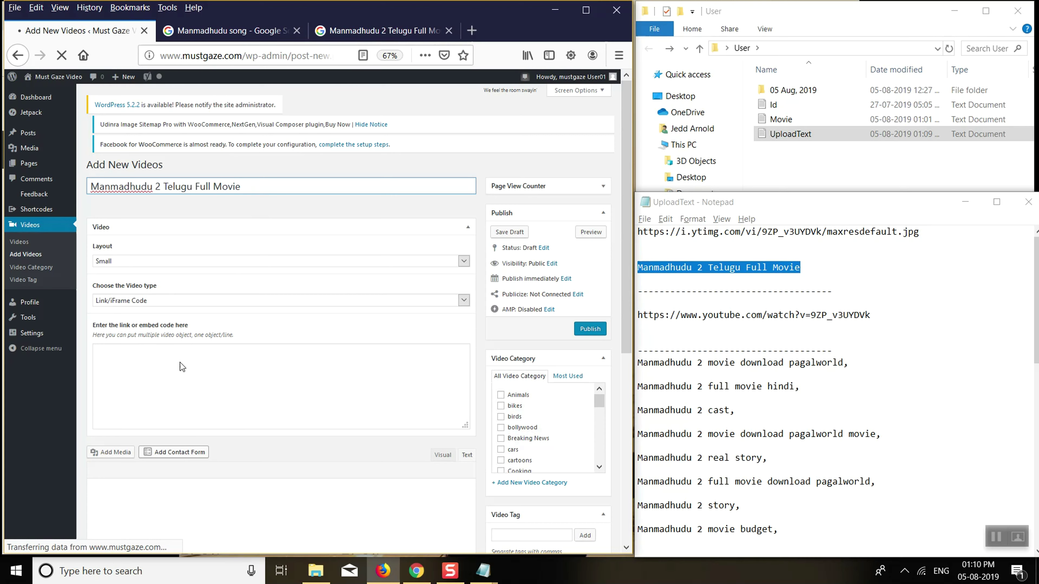
left_click(306, 375)
left_click(776, 318)
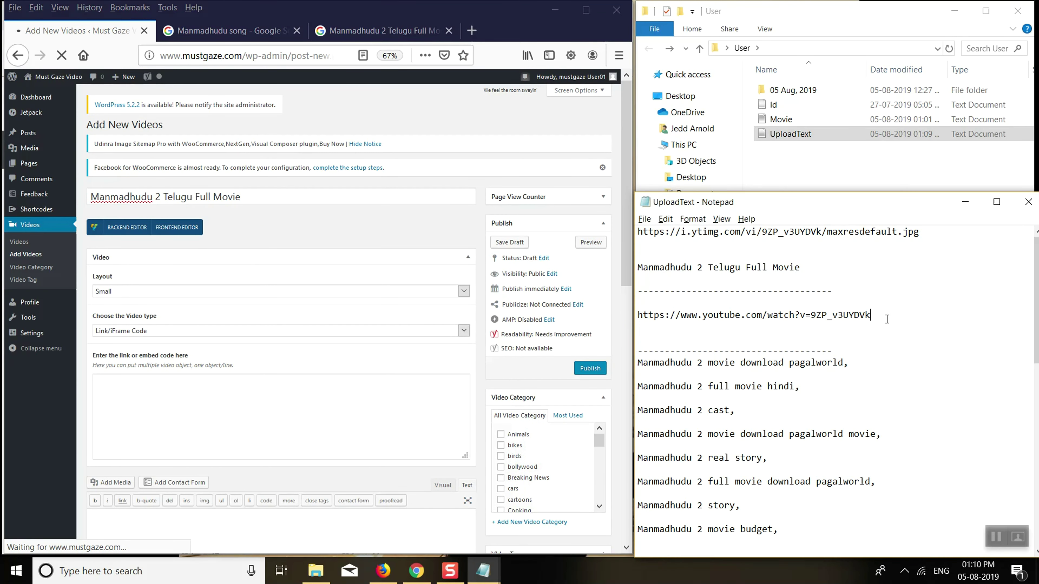
triple_click(776, 318)
left_click(152, 390)
key("ctrl+v")
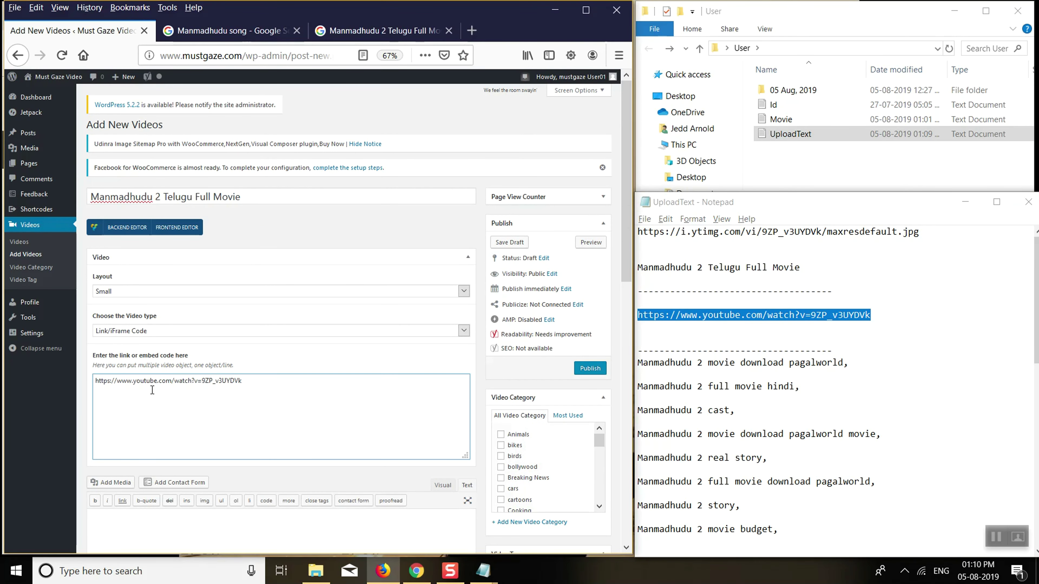
Copy everything in UploadText from the first keyword line through the closing ad script and paste it into the post's content editor
scroll(195, 187, "down", 3)
left_click(195, 186)
left_click(196, 187)
scroll(146, 416, "down", 1)
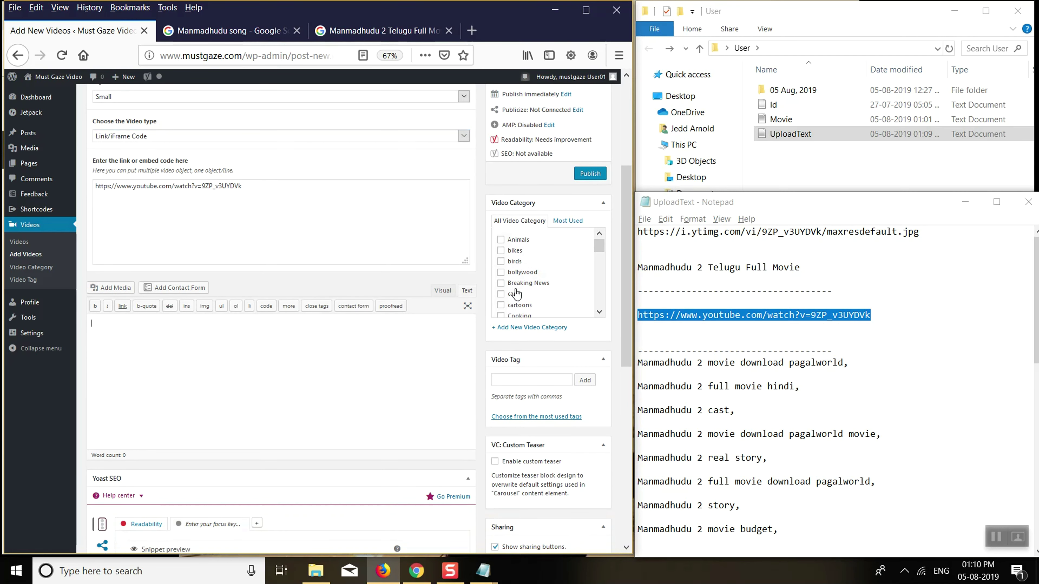
left_click(712, 327)
left_click_drag(639, 360, 838, 525)
left_click(731, 373)
scroll(702, 382, "up", 3)
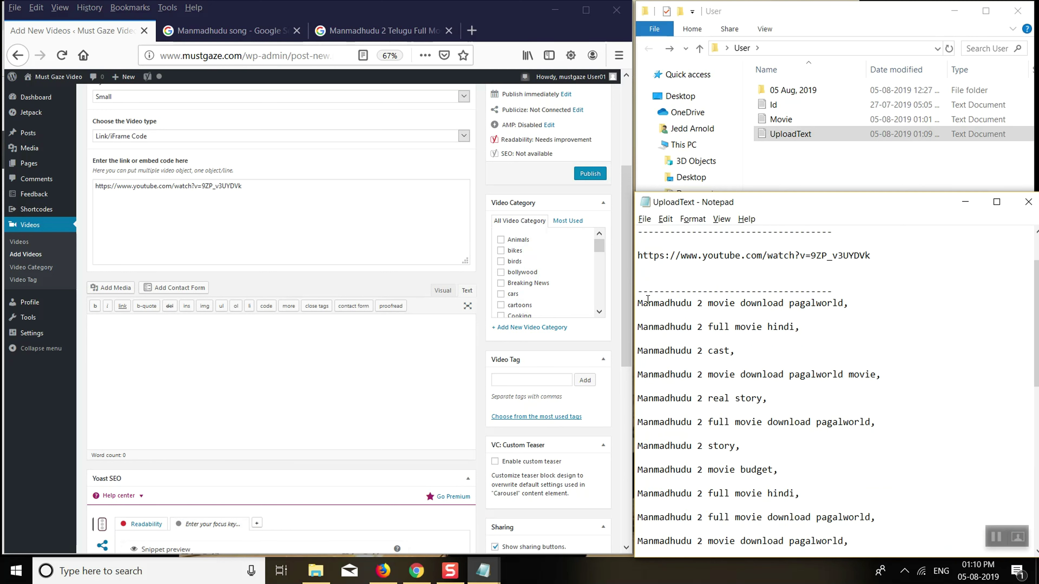
left_click_drag(642, 307, 966, 581)
key("ctrl+c")
left_click(176, 348)
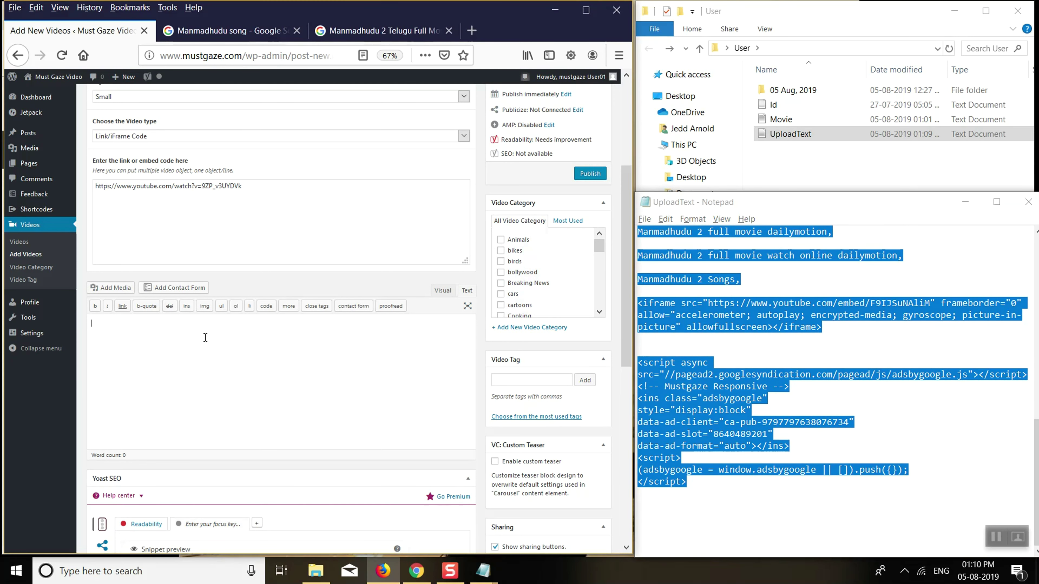
key("ctrl+v")
Add all the Manmadhudu 2 keyword lines from the post content as video tags and publish the video
scroll(167, 377, "up", 3)
left_click_drag(180, 476, 91, 189)
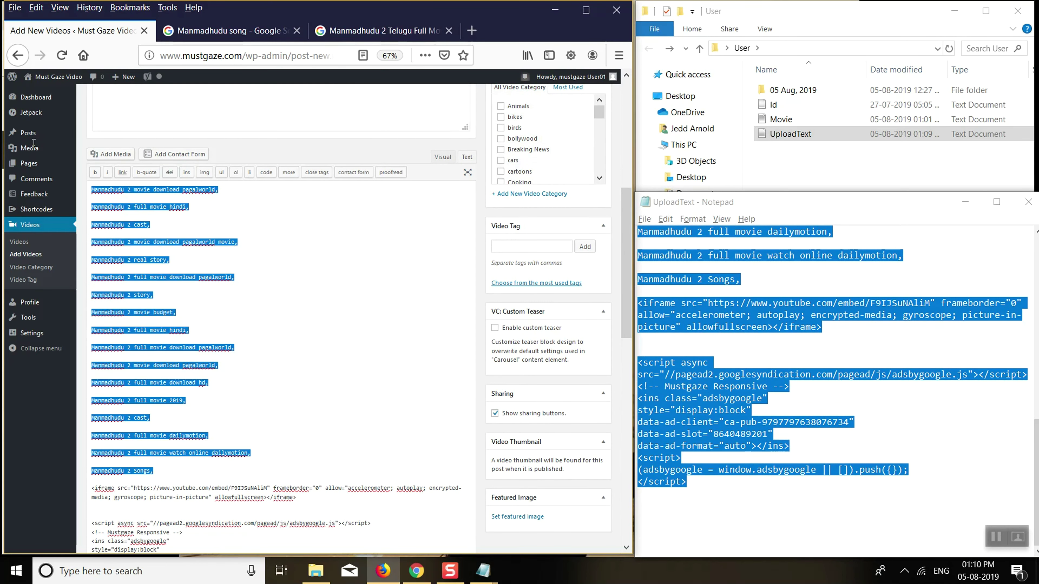
key("ctrl+c")
left_click(549, 246)
key("ctrl+v")
left_click(585, 246)
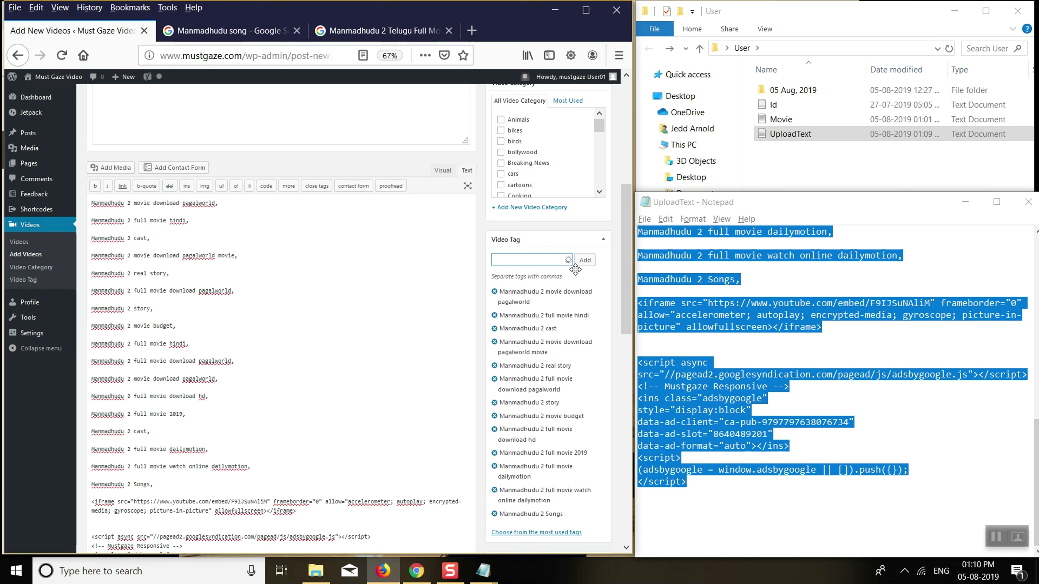
scroll(577, 270, "up", 4)
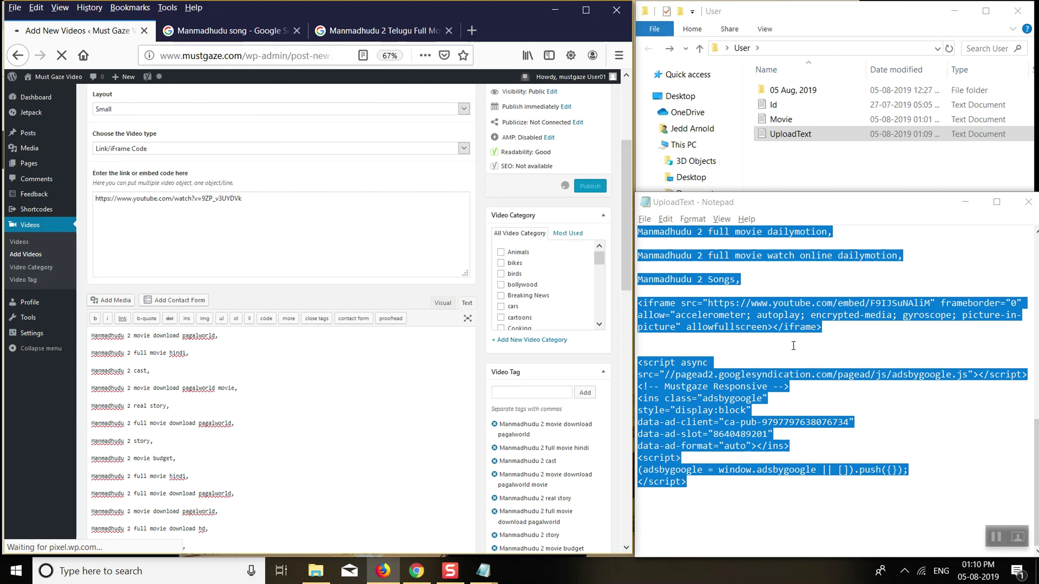
left_click(793, 335)
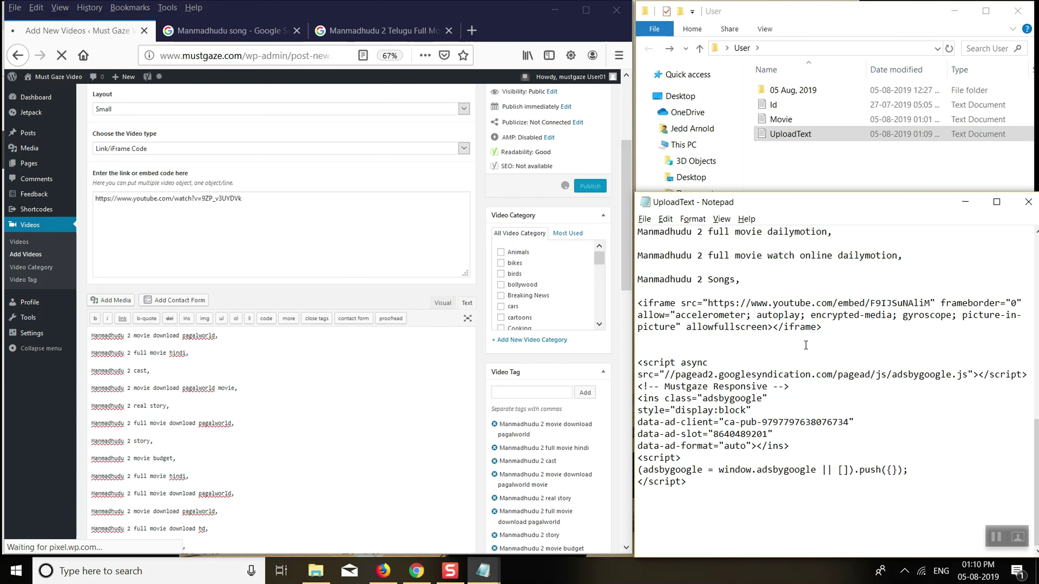
scroll(808, 303, "up", 10)
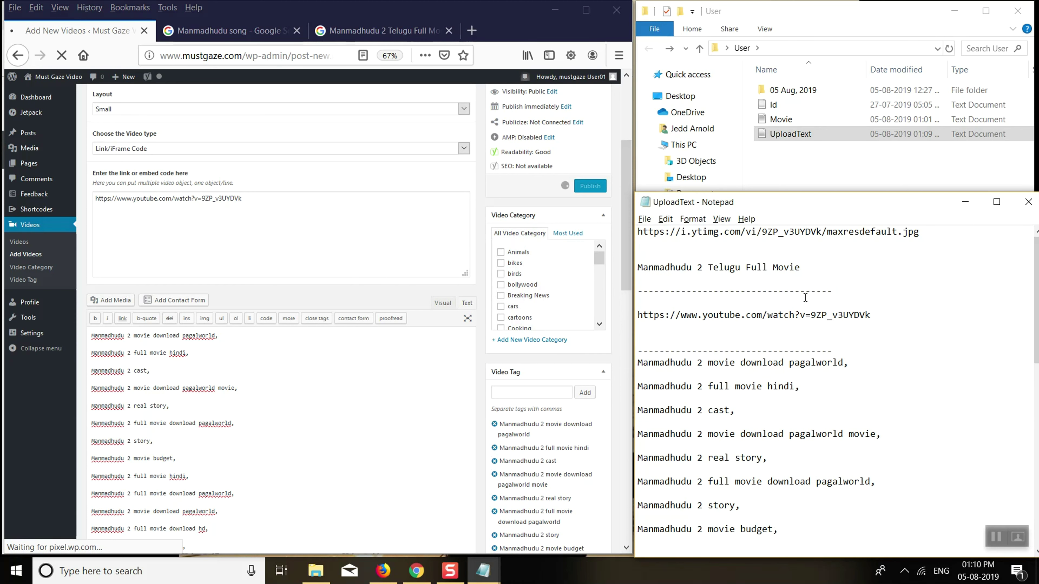
left_click_drag(929, 238, 615, 228)
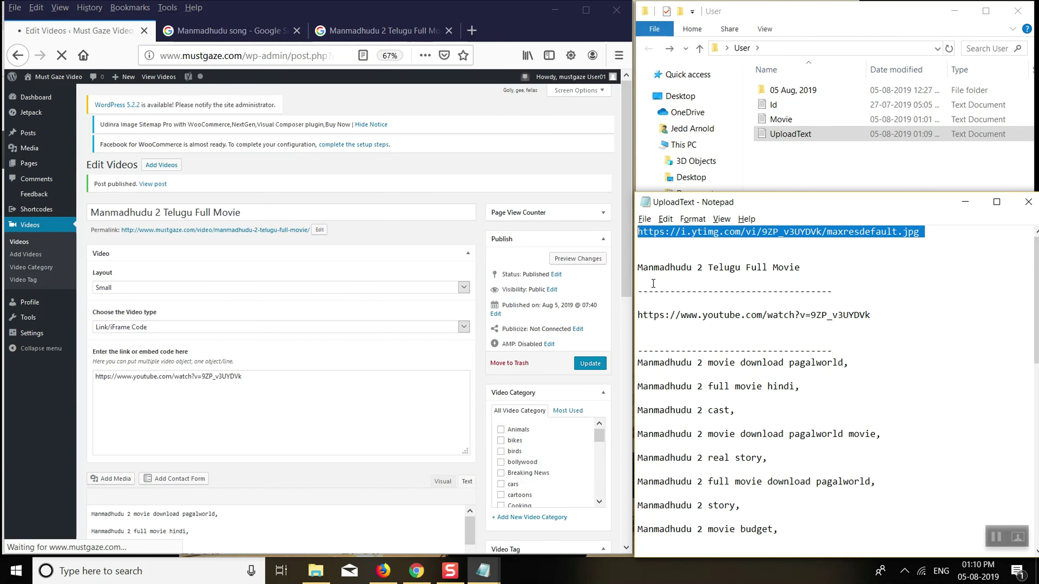
left_click(209, 362)
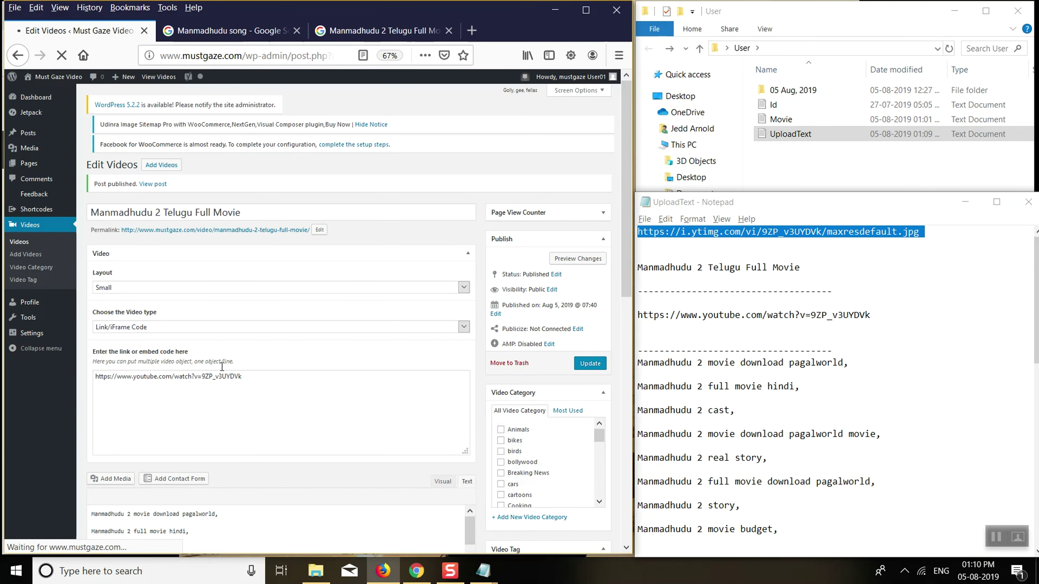
scroll(204, 364, "down", 8)
scroll(167, 381, "down", 5)
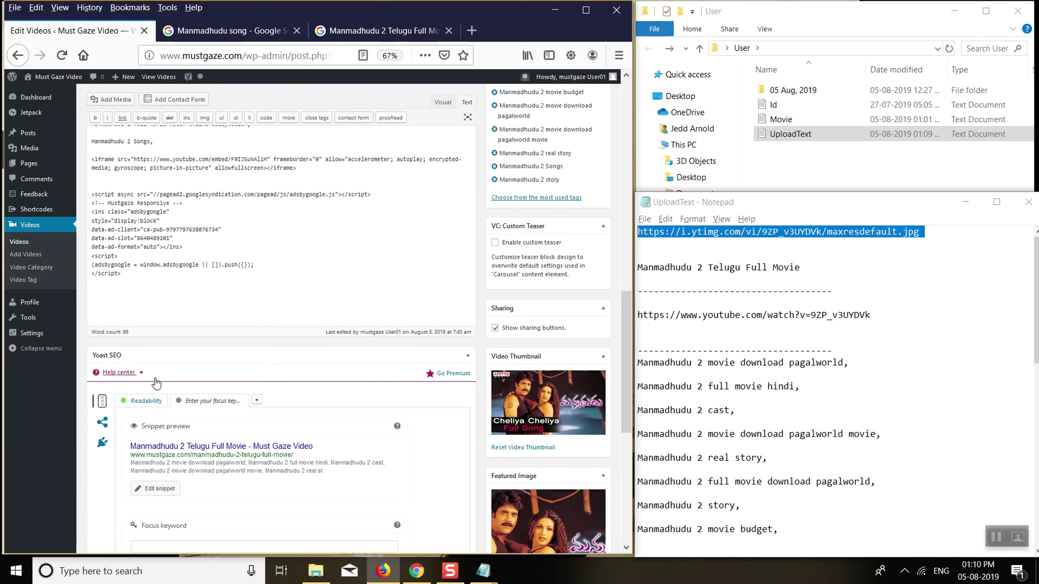
scroll(155, 385, "down", 1)
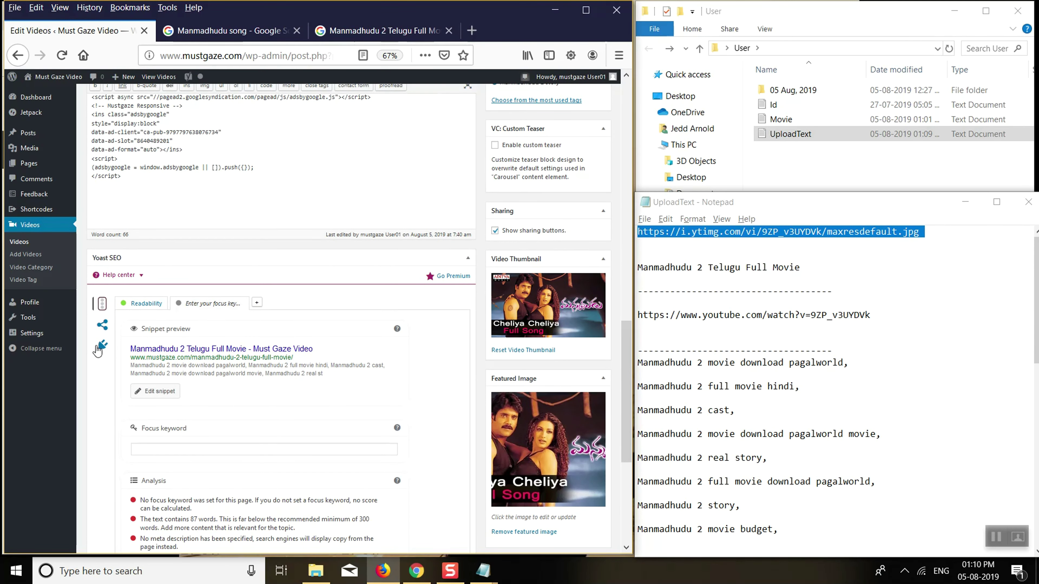
left_click(102, 347)
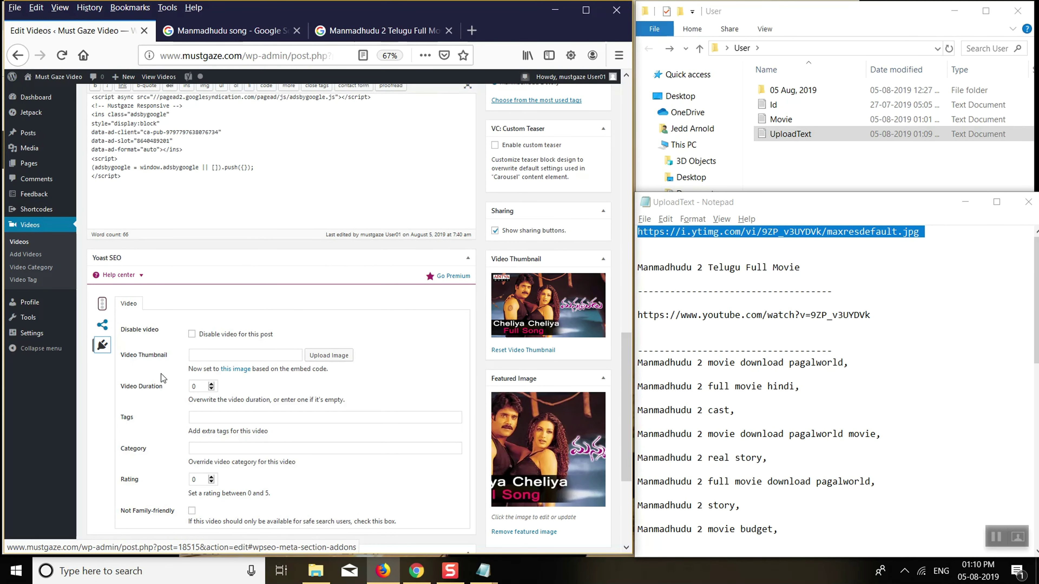
scroll(163, 380, "down", 1)
left_click(200, 374)
left_click(236, 307)
key("ctrl+v")
key("alt+Tab")
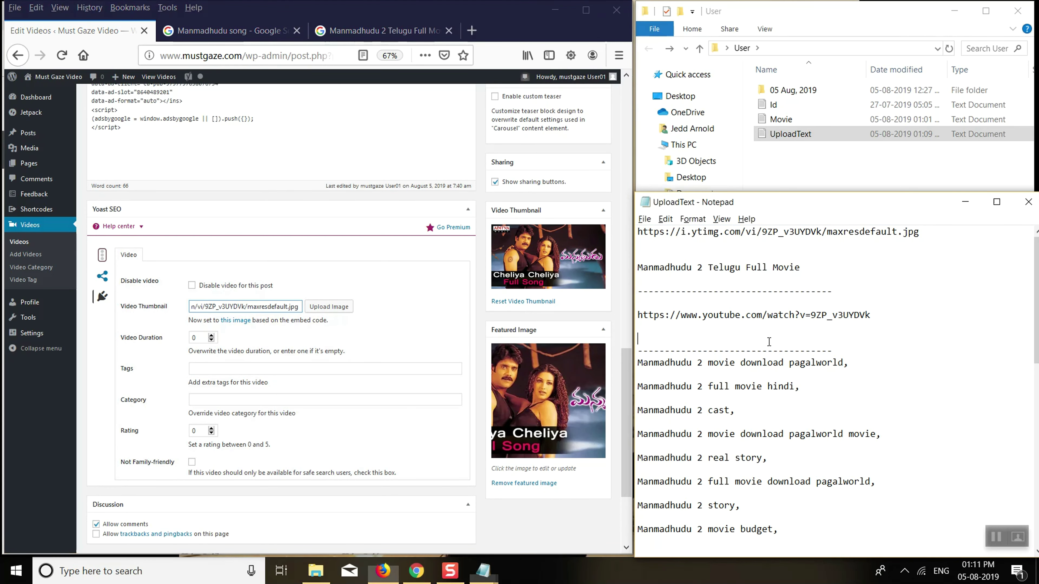
Copy the keyword lines from the post content into the Tags of the Yoast SEO video settings
left_click(192, 167)
scroll(184, 413, "up", 10)
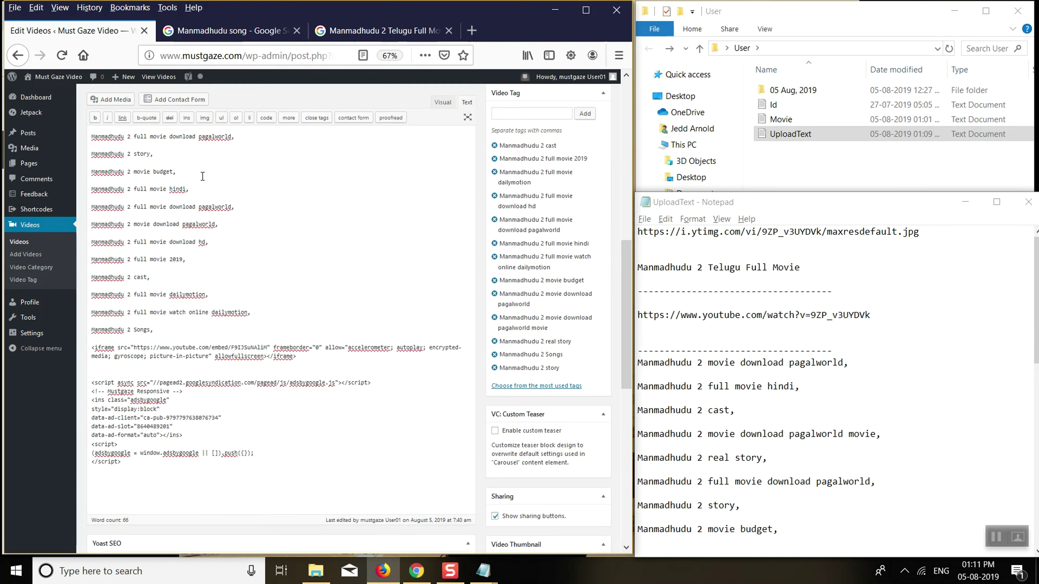
left_click_drag(160, 442, 27, 90)
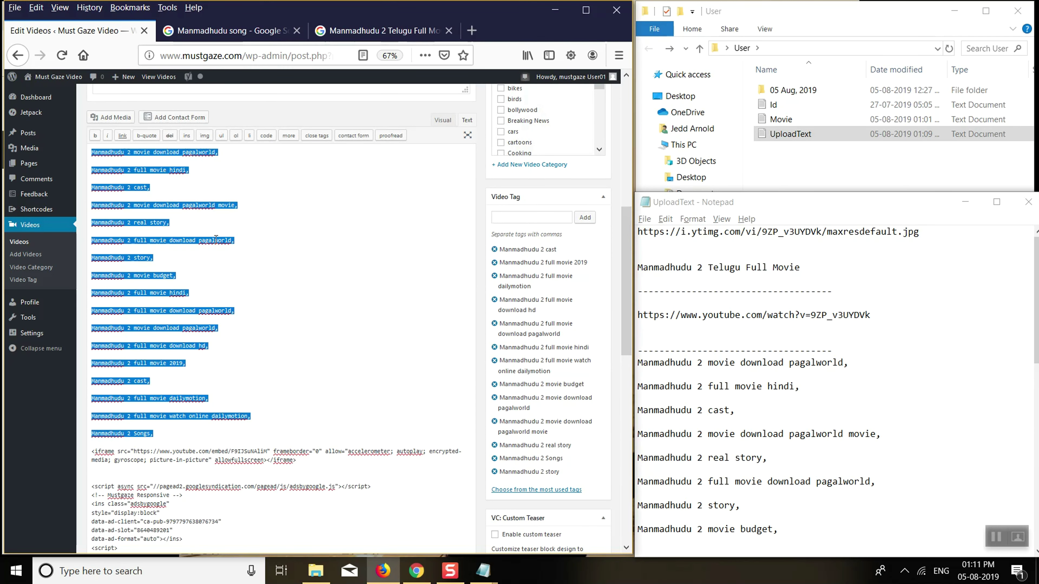
scroll(219, 297, "down", 10)
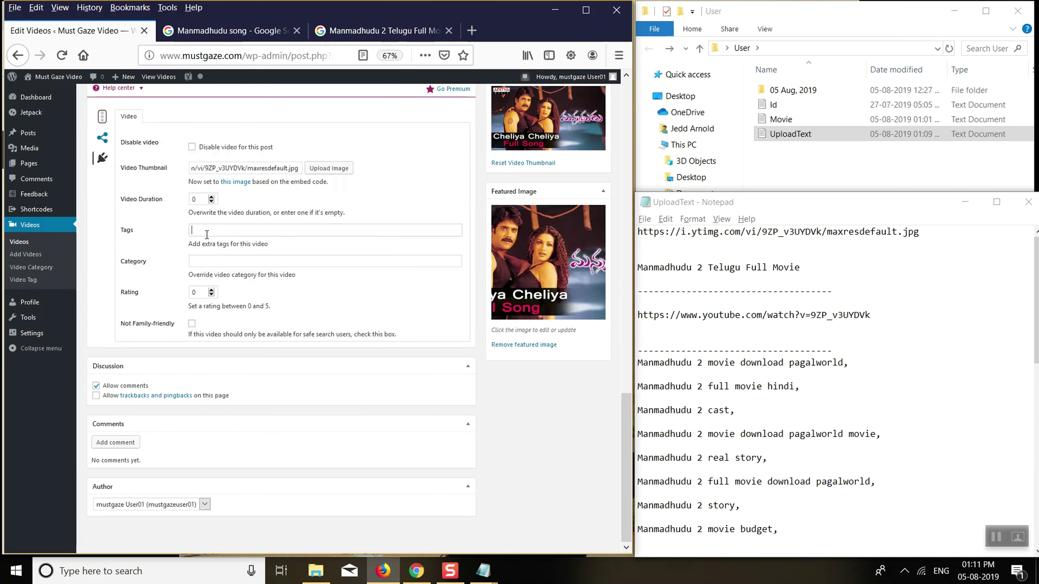
key("ctrl+v")
scroll(498, 399, "up", 7)
scroll(498, 403, "up", 10)
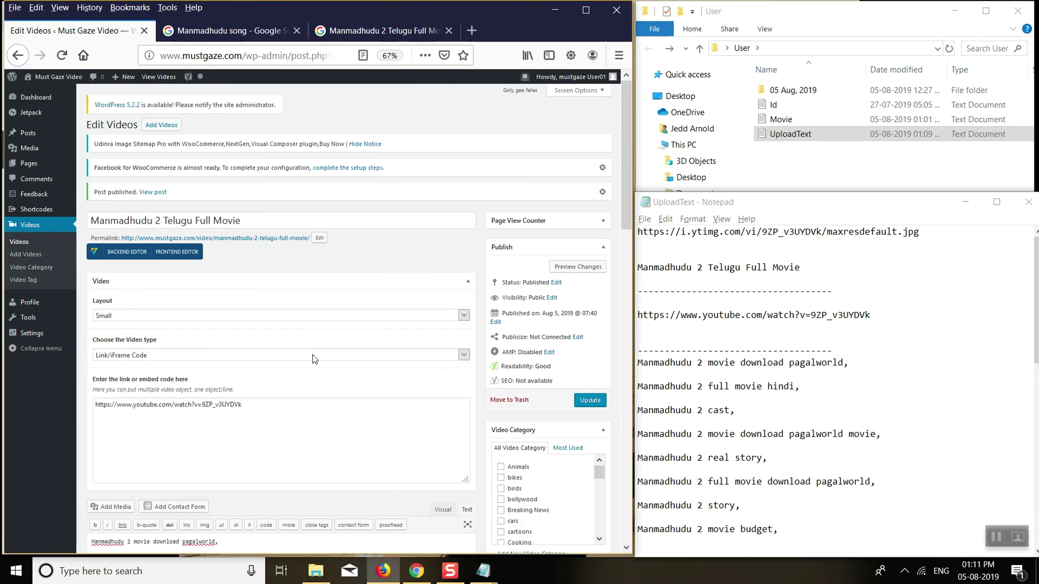
Update the published Manmadhudu 2 Telugu Full Movie video post to save its Yoast SEO video settings
scroll(313, 354, "down", 3)
left_click(589, 254)
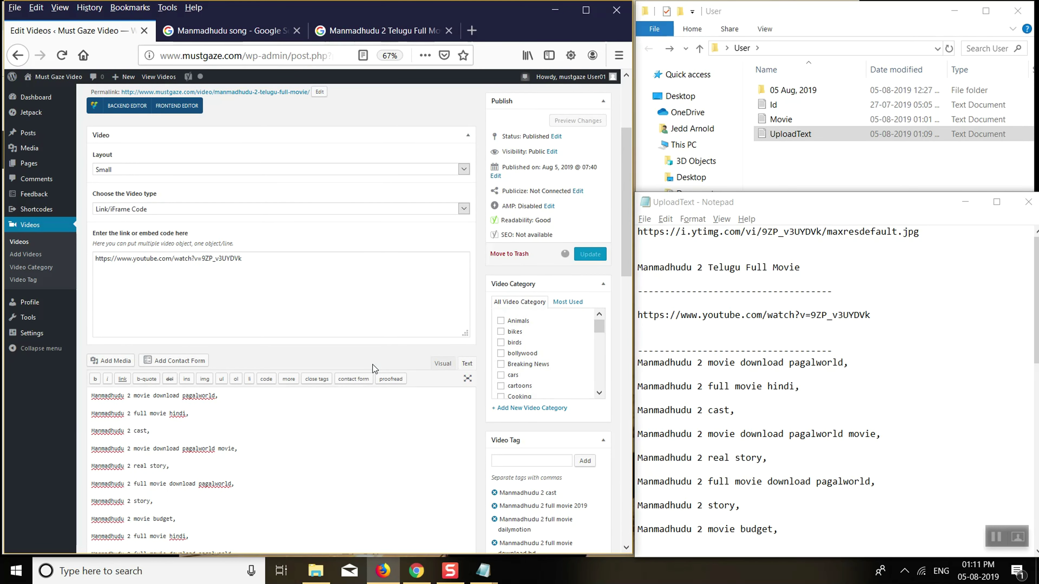
Switch to Chrome, open Manmadhudu 2 Telugu Full Movie from the reloaded Must Gaze homepage, and review its video, keywords and tags
left_click(416, 571)
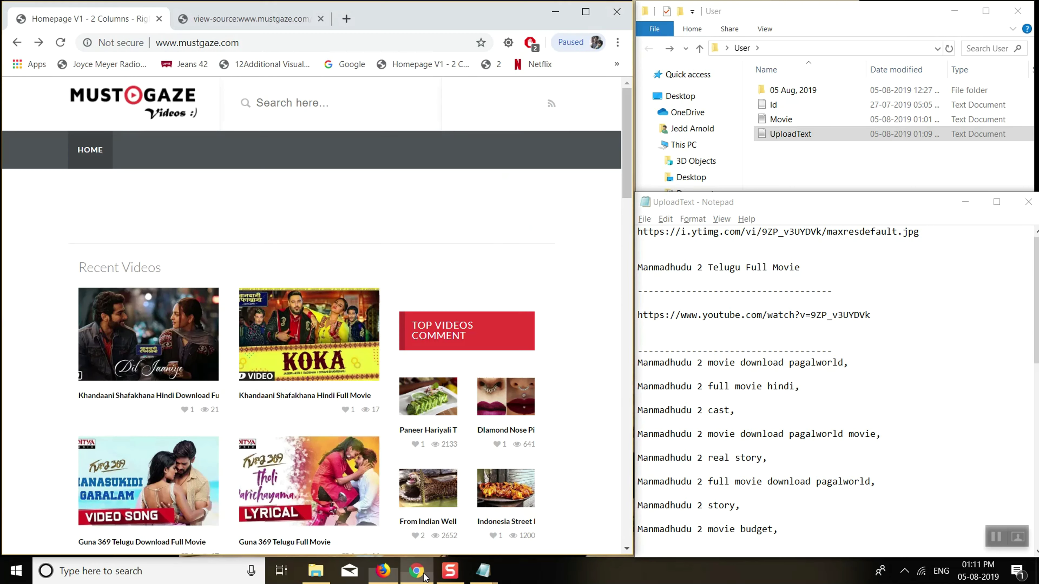
left_click(137, 106)
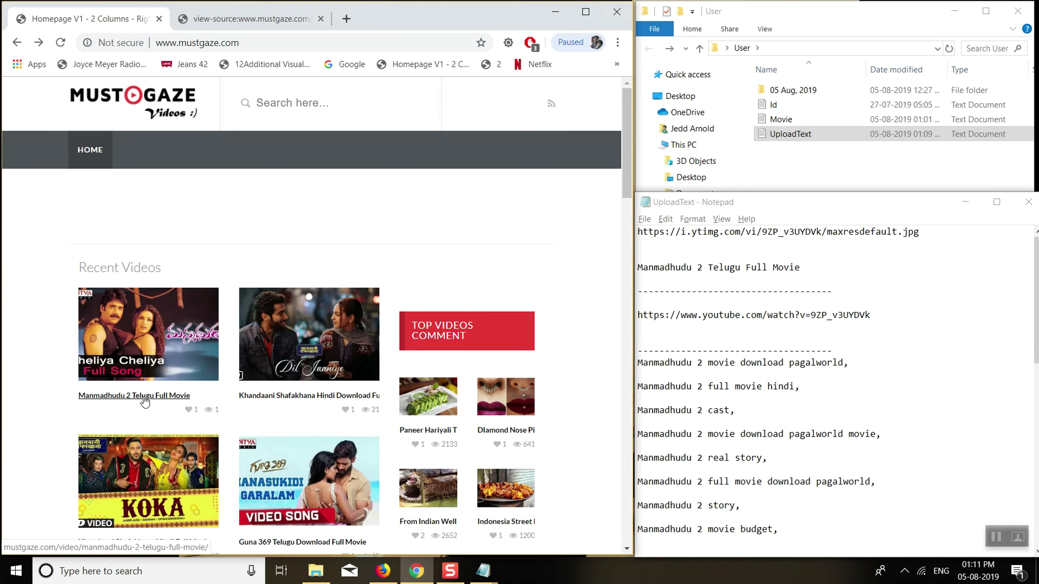
left_click(154, 395)
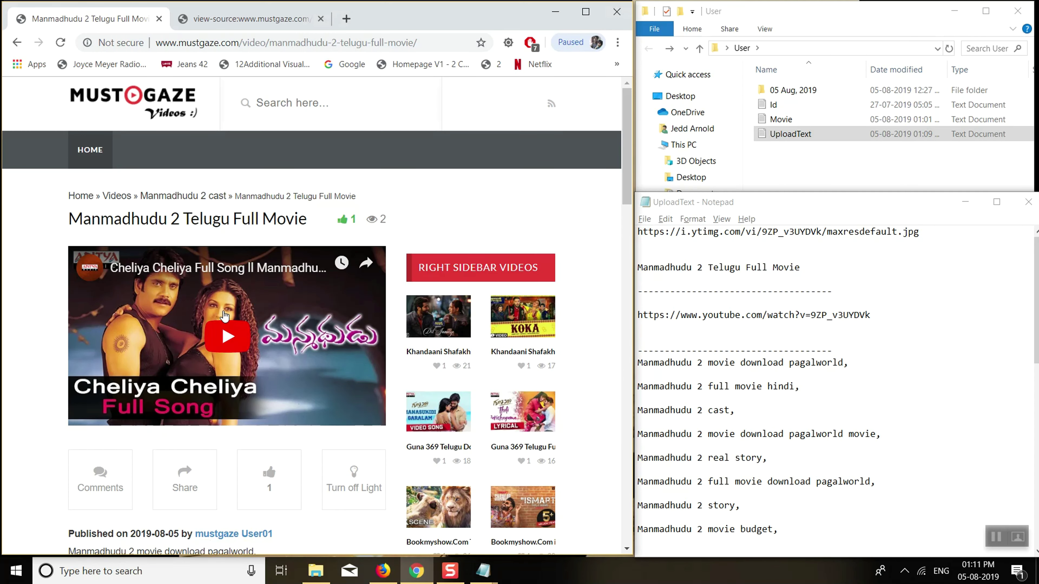
scroll(267, 303, "down", 10)
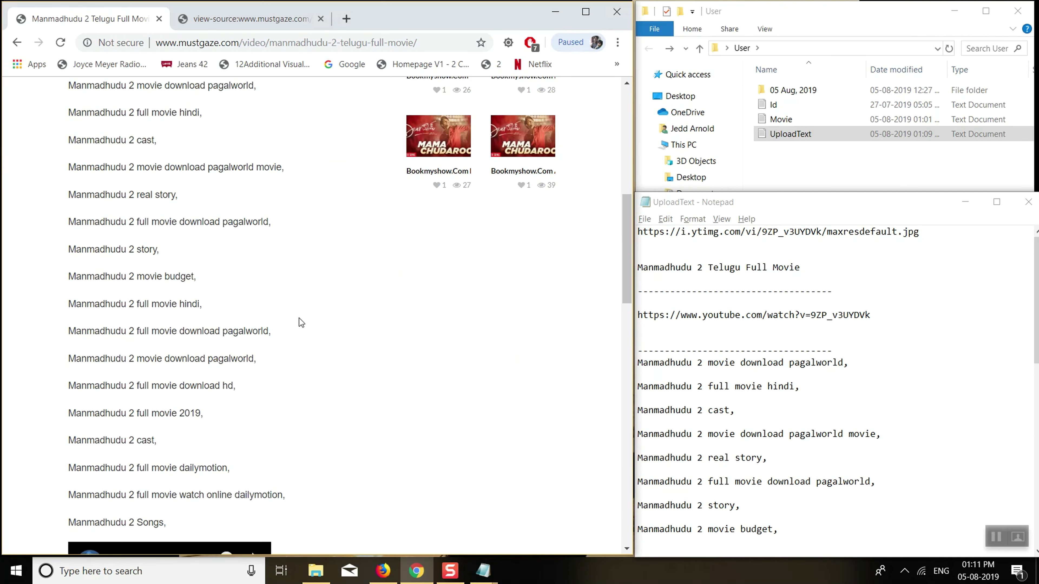
scroll(262, 264, "down", 12)
scroll(264, 252, "up", 8)
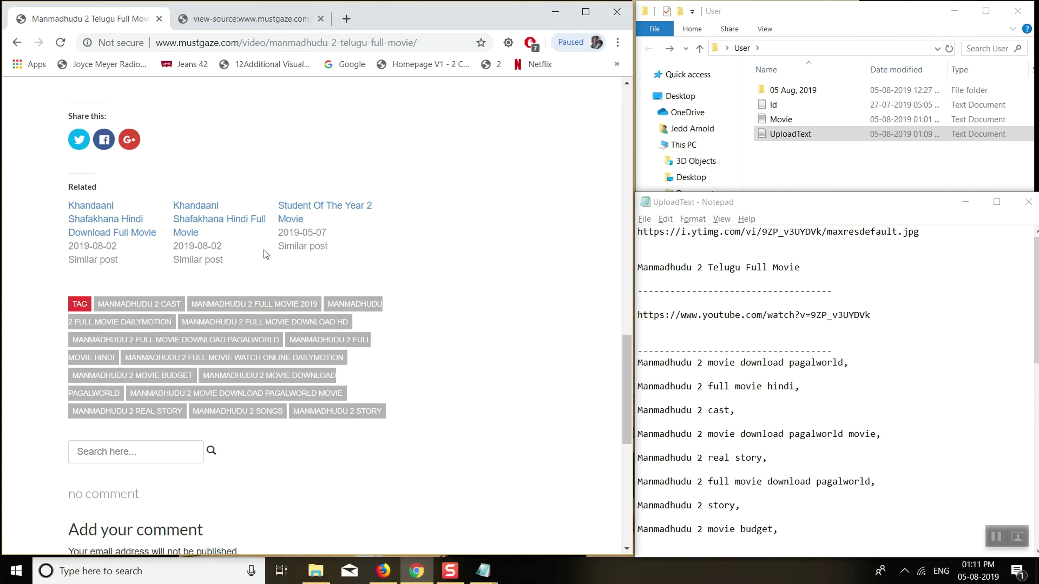
scroll(264, 251, "up", 15)
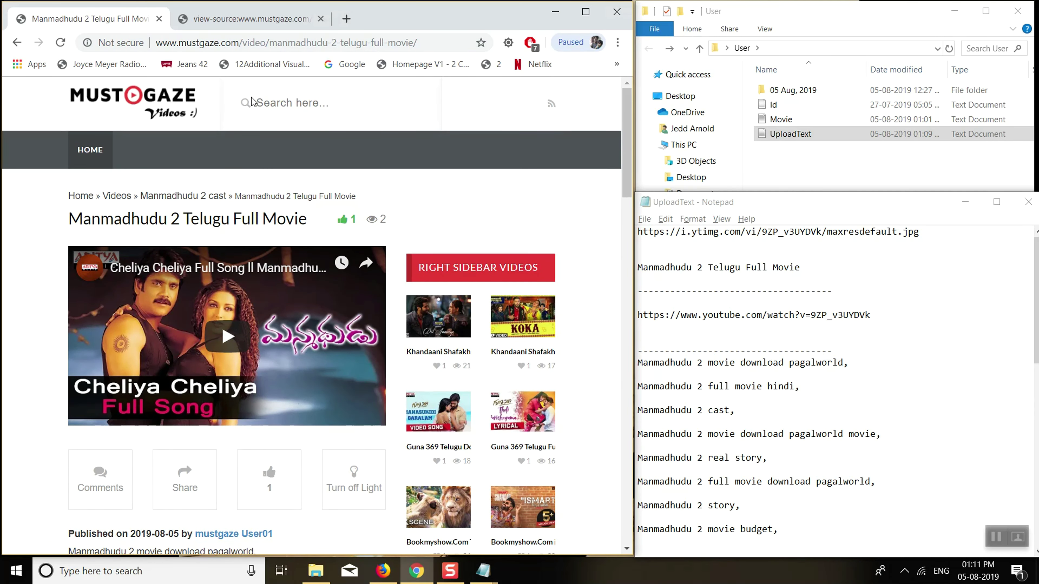
Reload the source of yoast-video-sitemap5.xml and find the entry for manmadhudu-2-telugu-full-movie
left_click(273, 24)
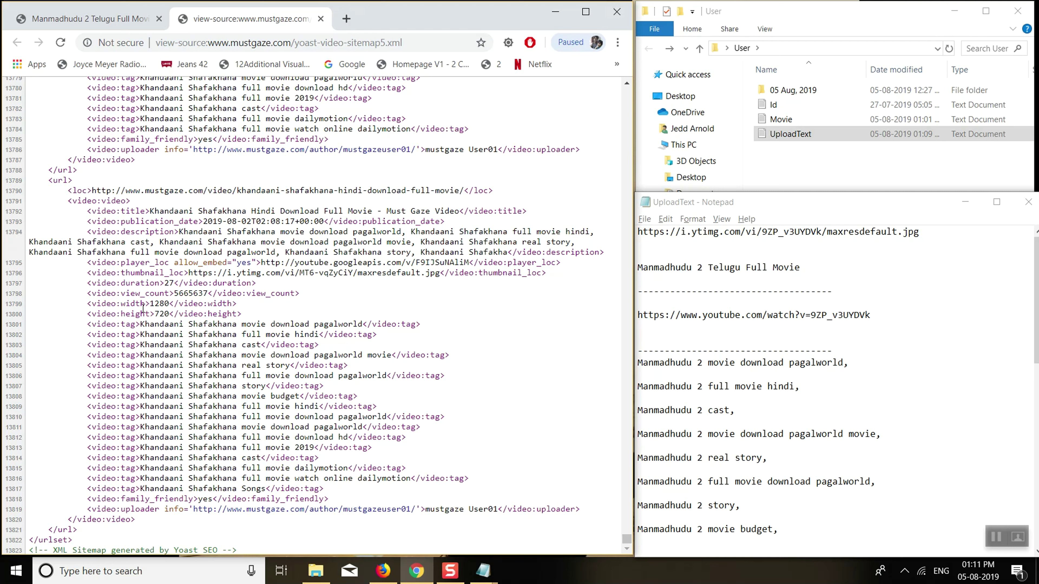
left_click_drag(141, 305, 140, 314)
left_click(125, 213)
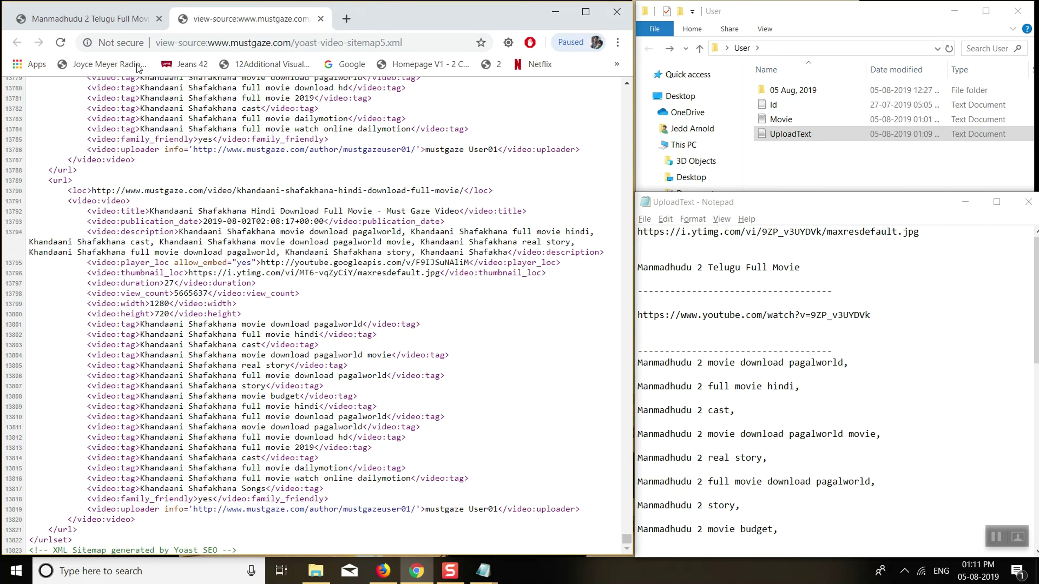
left_click(139, 20)
left_click(247, 19)
left_click(61, 44)
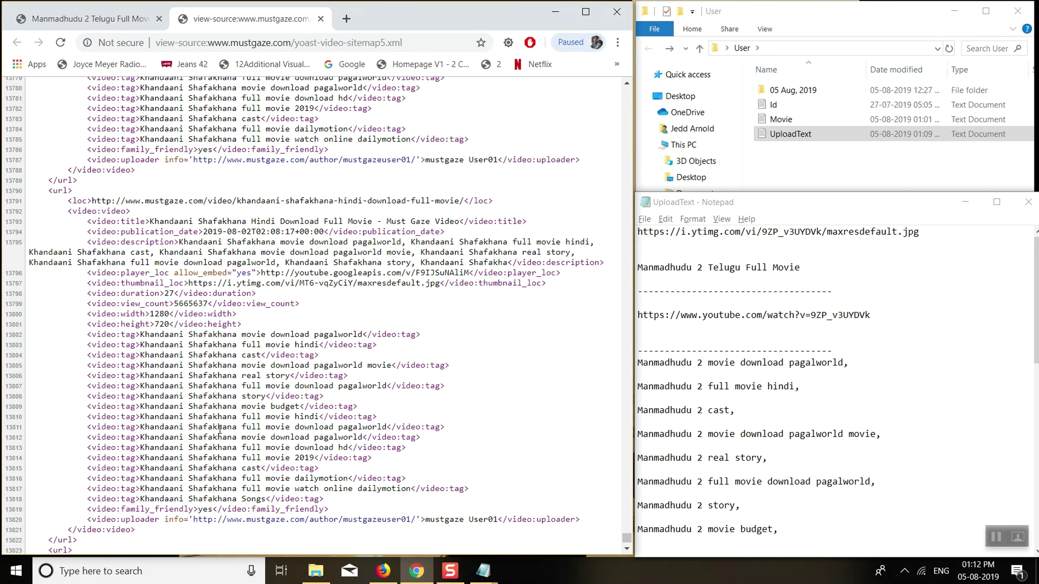
scroll(220, 429, "down", 7)
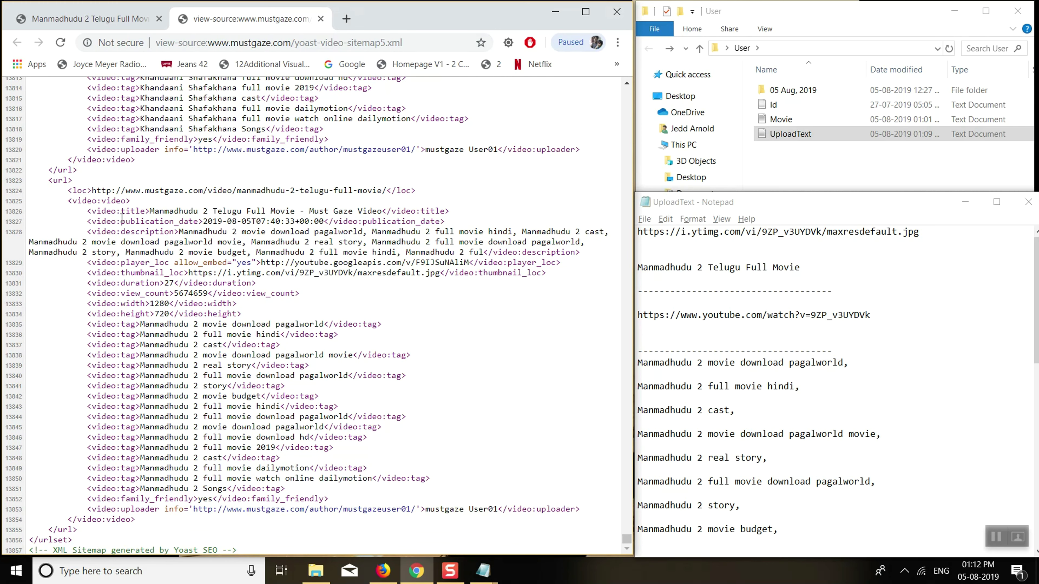
Check the video title and publication date in the sitemap's Manmadhudu 2 entry
left_click_drag(149, 214, 229, 223)
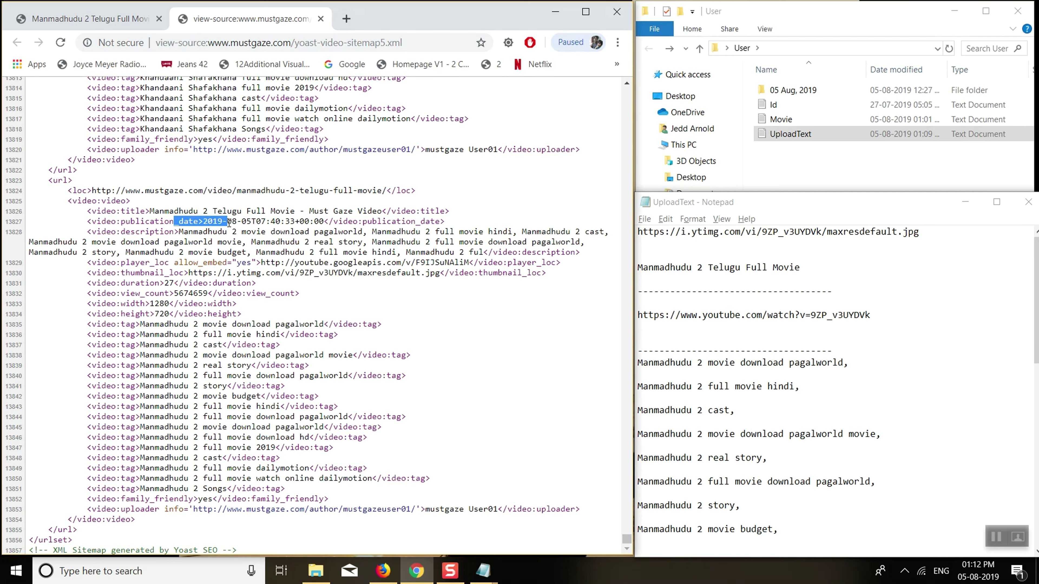
left_click(243, 222)
left_click(262, 224)
left_click_drag(275, 223, 178, 221)
left_click(311, 228)
Switch to Firefox, delete the YouTube iframe embed code below the keyword lines in the post content, and update the video post
left_click(383, 571)
scroll(172, 384, "down", 6)
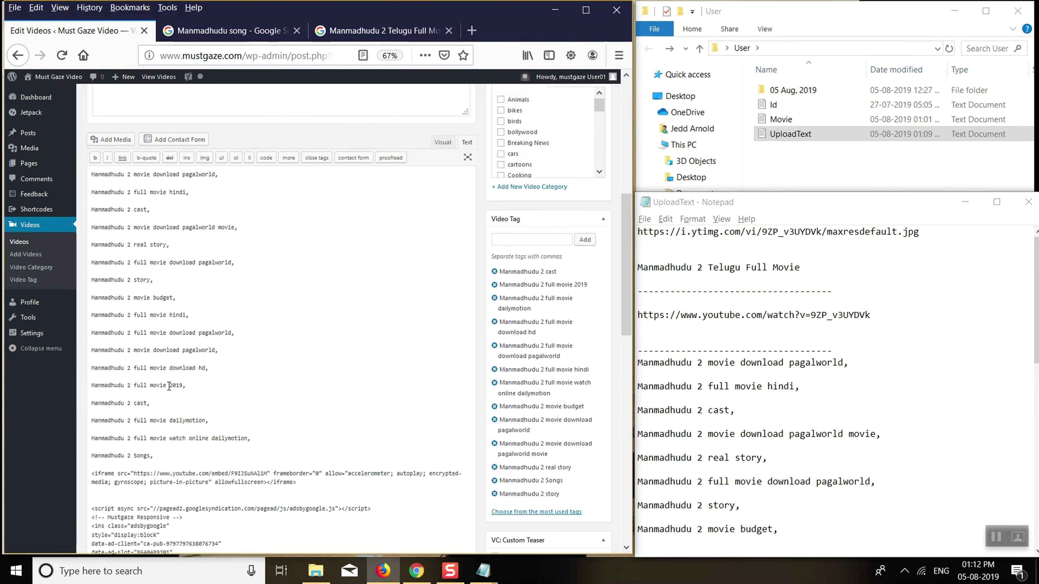
left_click(298, 396)
left_click_drag(317, 407, 209, 411)
left_click_drag(297, 411, 52, 399)
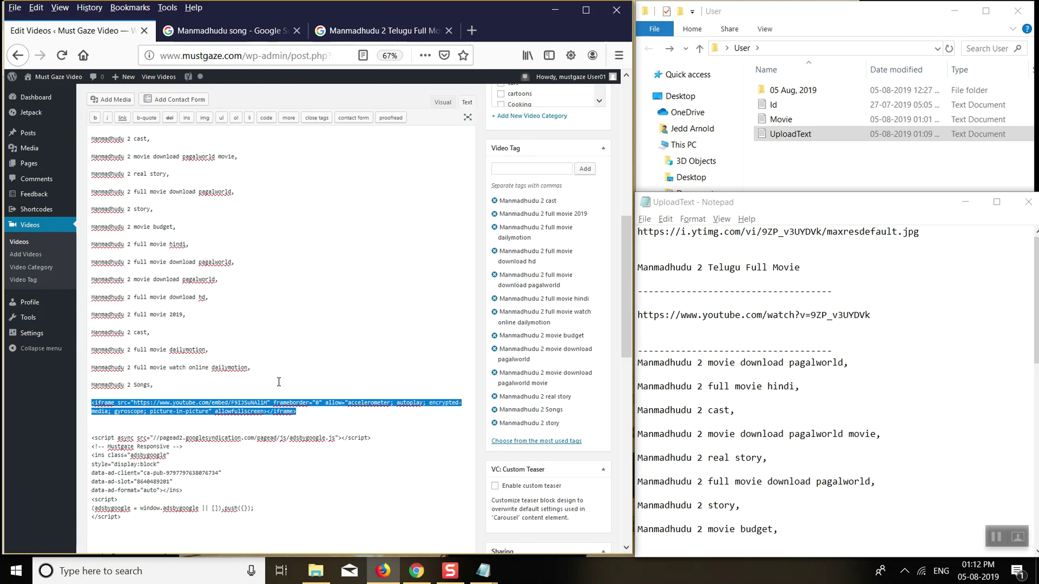
key("Delete")
scroll(585, 232, "up", 4)
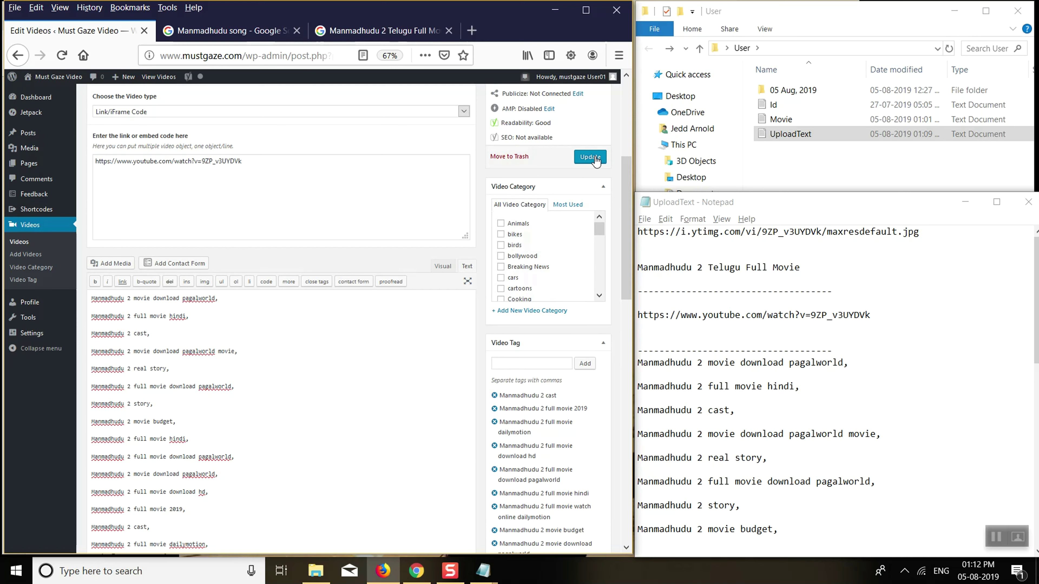
scroll(246, 368, "down", 6)
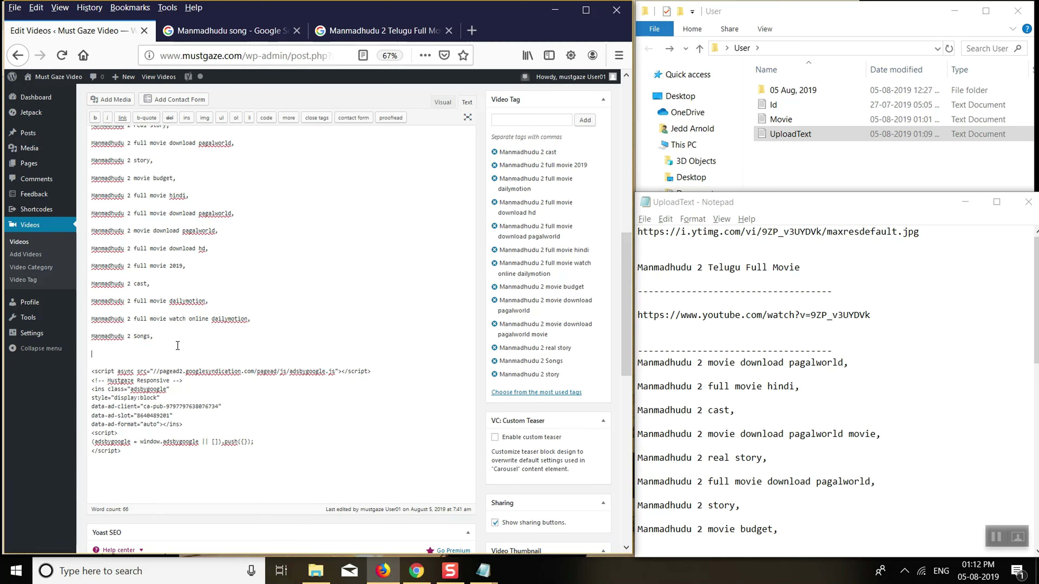
scroll(527, 309, "up", 4)
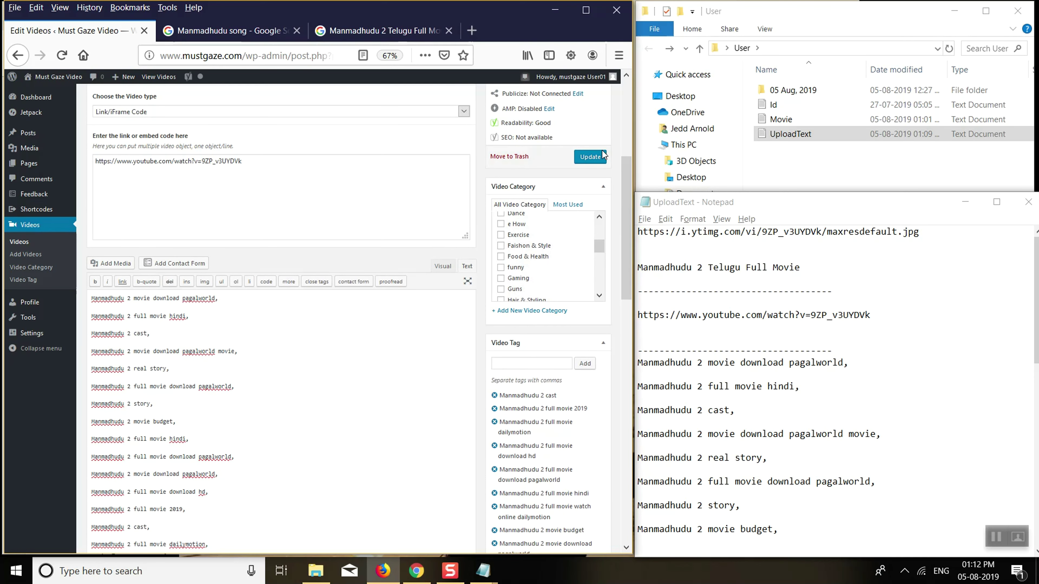
Return to the sitemap source in Chrome and recheck the publication date of the Manmadhudu 2 entry against the post
left_click(416, 571)
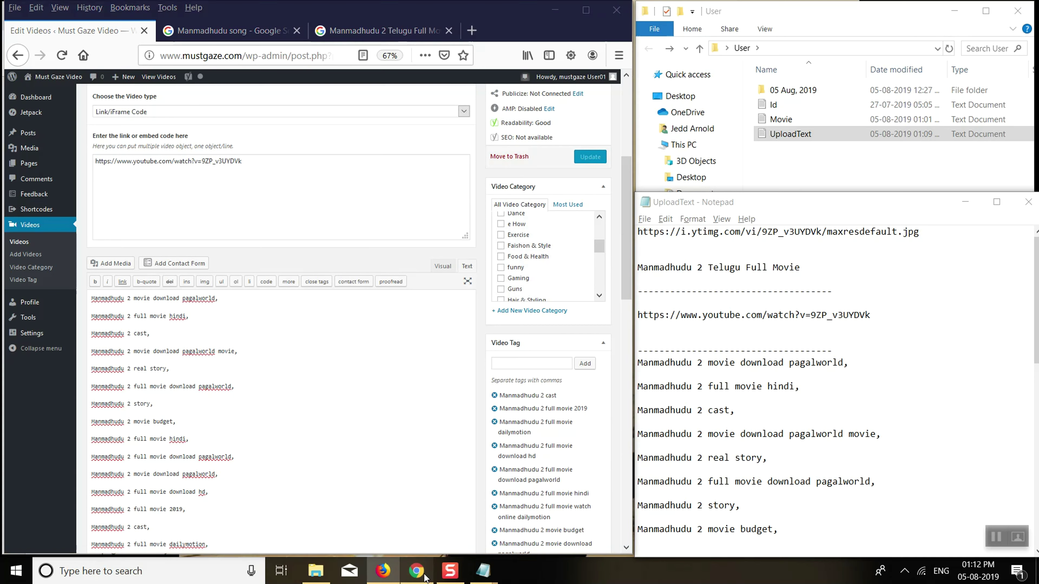
left_click(238, 223)
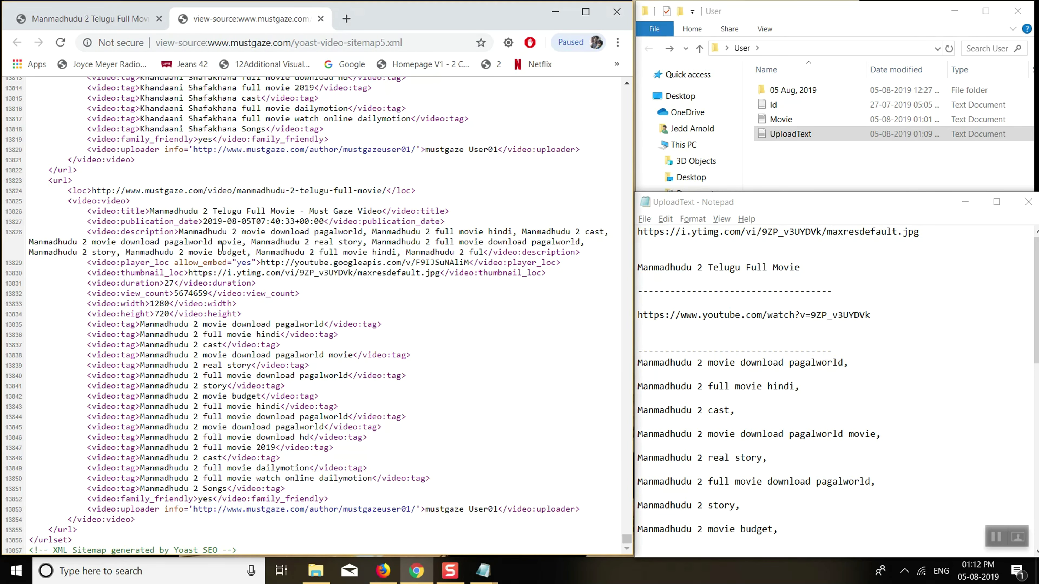
left_click_drag(271, 211, 223, 221)
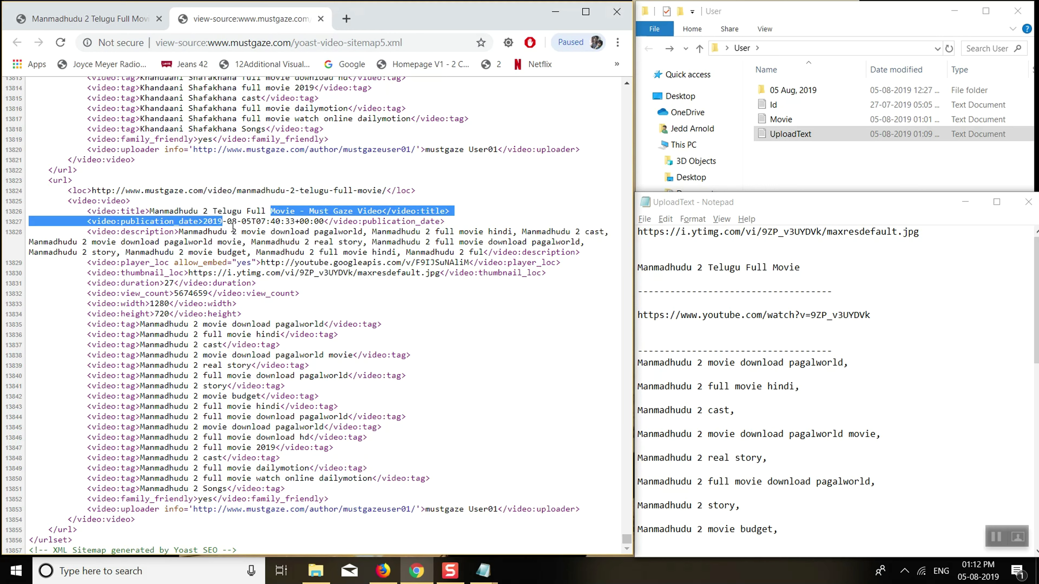
left_click(244, 224)
left_click_drag(219, 221, 246, 224)
left_click(211, 233)
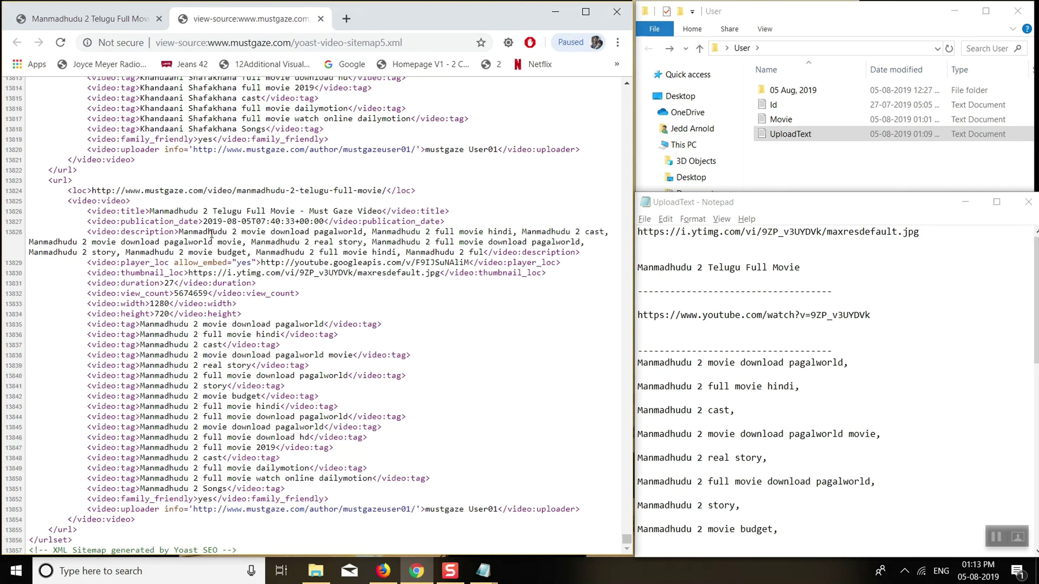
mouse_move(384, 571)
mouse_move(383, 512)
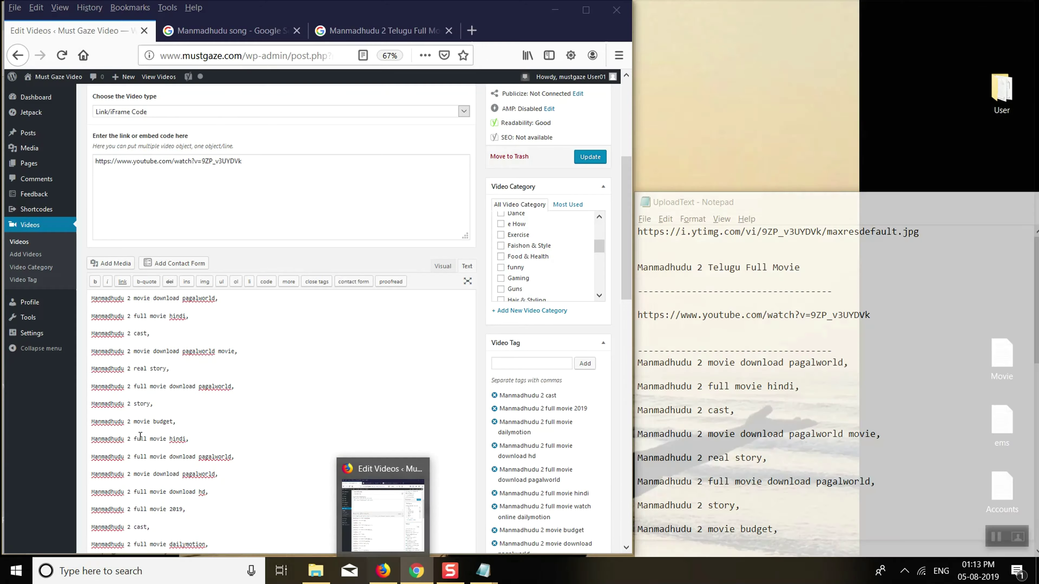
triple_click(156, 273)
left_click(199, 252)
mouse_move(381, 575)
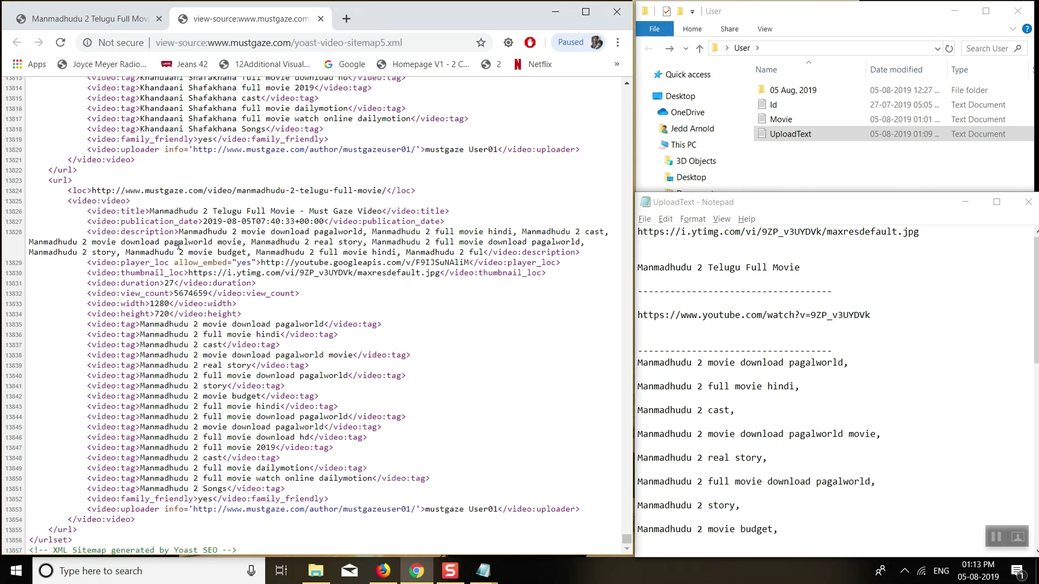
Examine the description, thumbnail URL and video tags in the sitemap's Manmadhudu 2 entry
double_click(222, 221)
left_click(258, 248)
left_click_drag(134, 231, 519, 255)
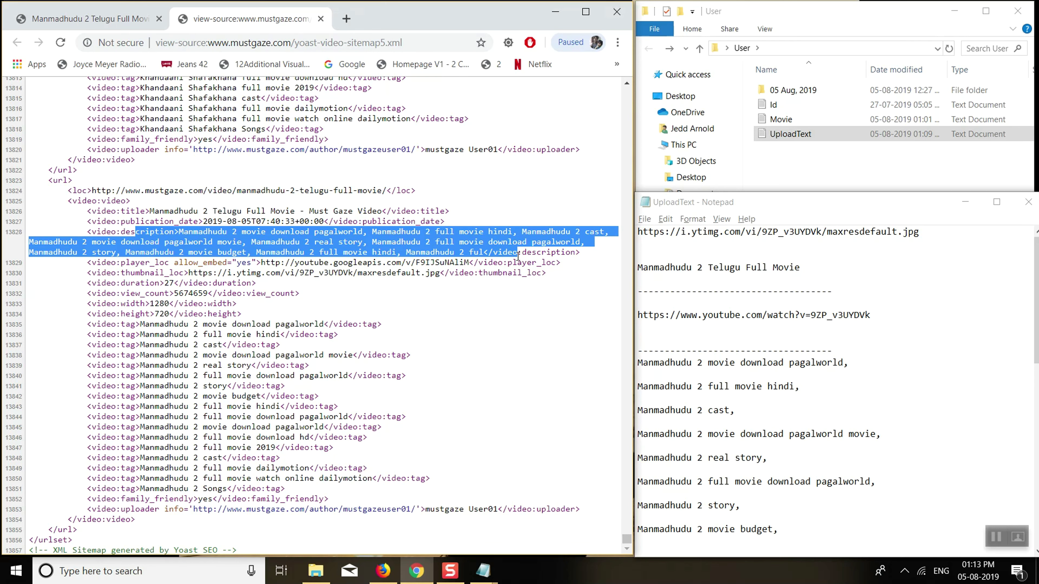
left_click(163, 300)
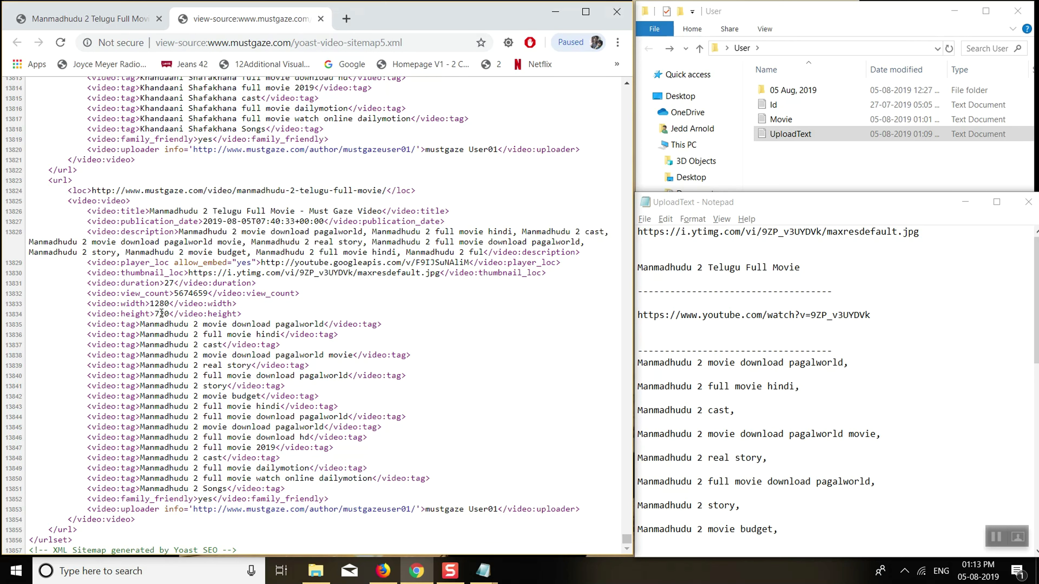
left_click_drag(190, 273, 441, 273)
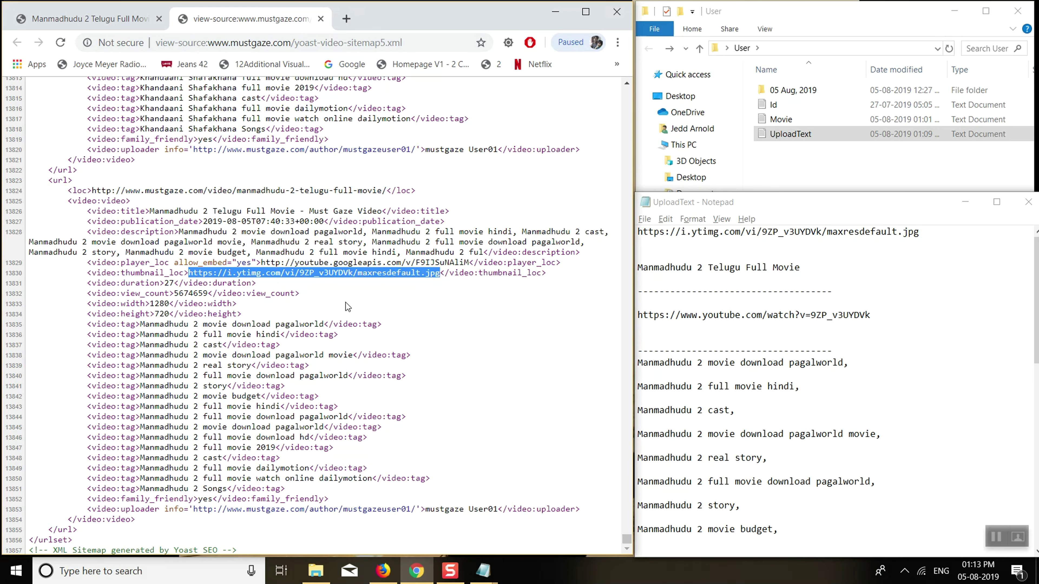
left_click(148, 323)
left_click_drag(169, 314, 171, 373)
left_click(171, 372)
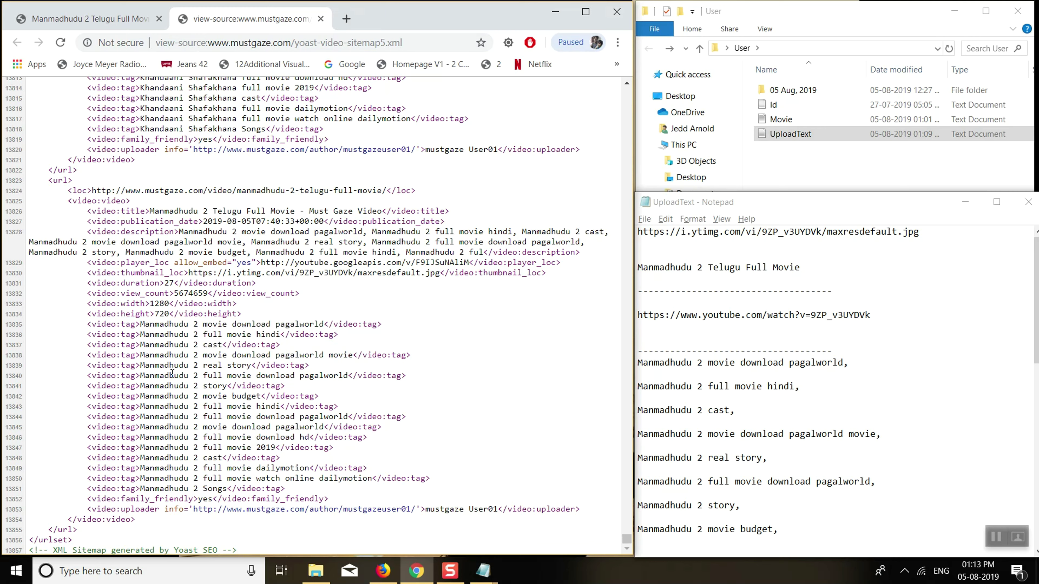
left_click_drag(117, 345, 321, 468)
left_click(305, 459)
Load the Must Gaze homepage to check its Recent Videos, and return to the sitemap source
left_click(87, 21)
left_click(203, 18)
left_click(86, 18)
left_click(164, 105)
left_click(250, 20)
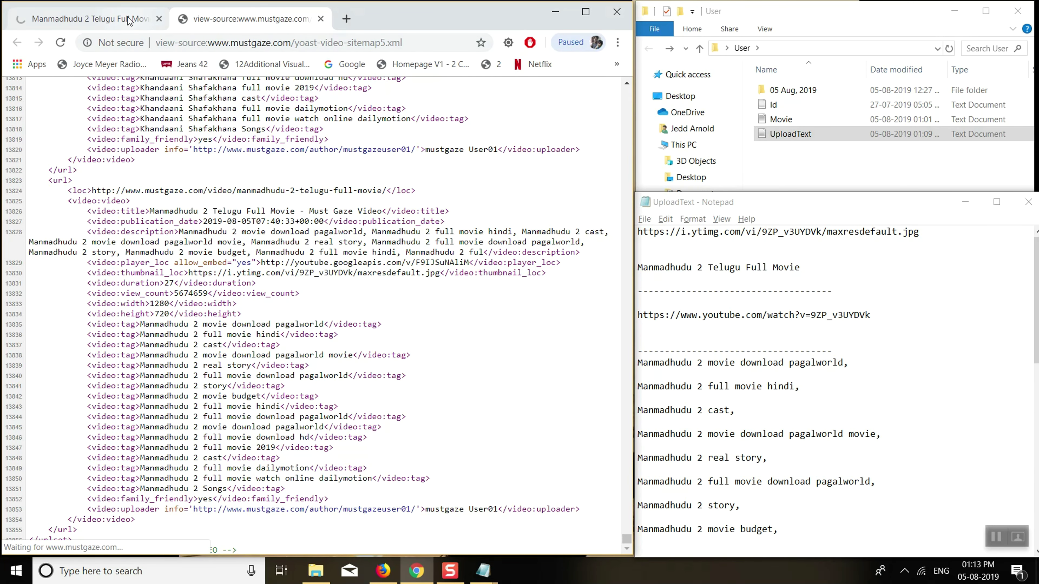
left_click(143, 25)
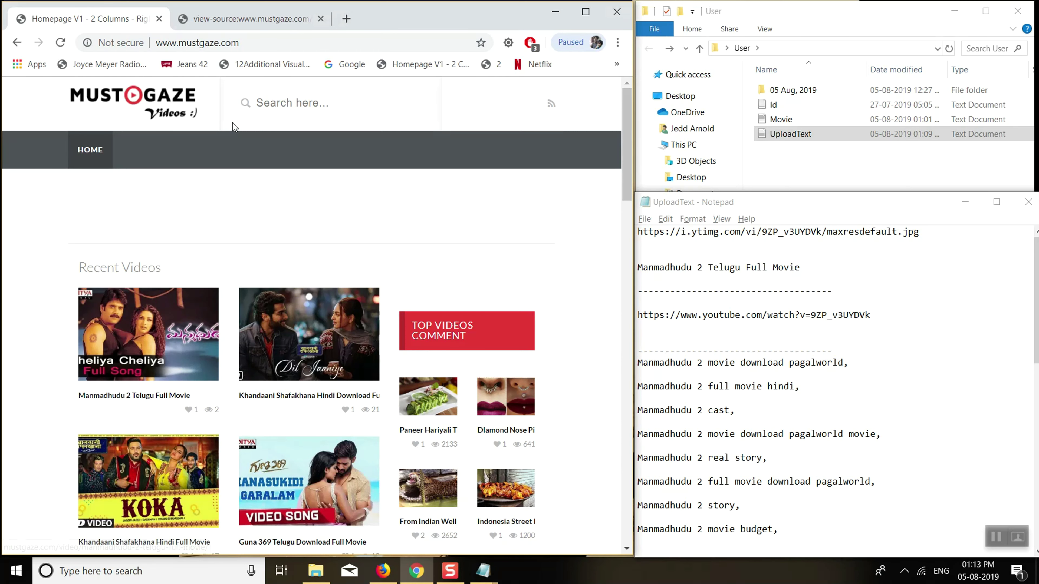
left_click(260, 20)
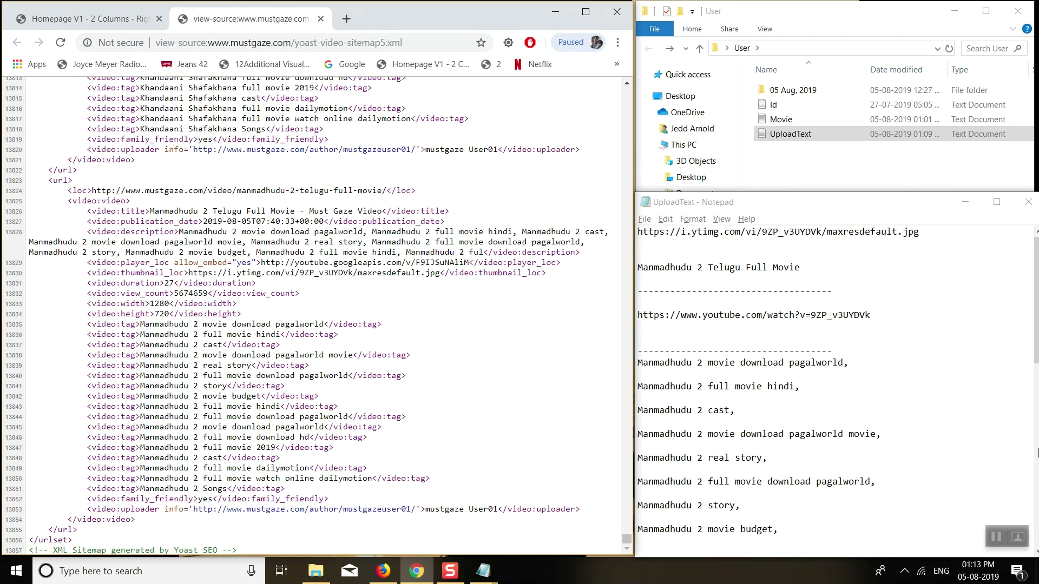
Minimize the UploadText and Movie Notepad windows
left_click(796, 388)
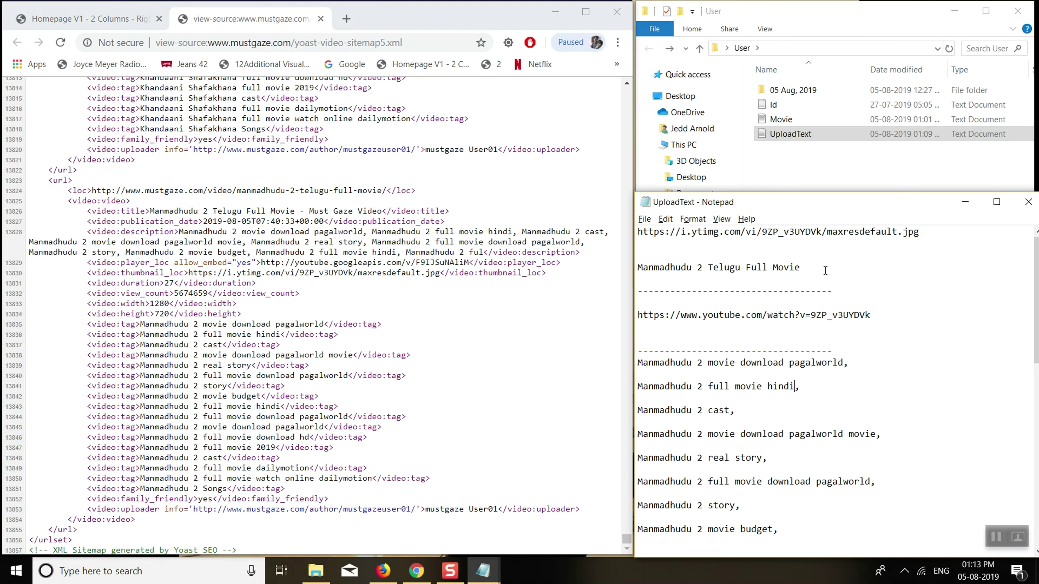
left_click(964, 201)
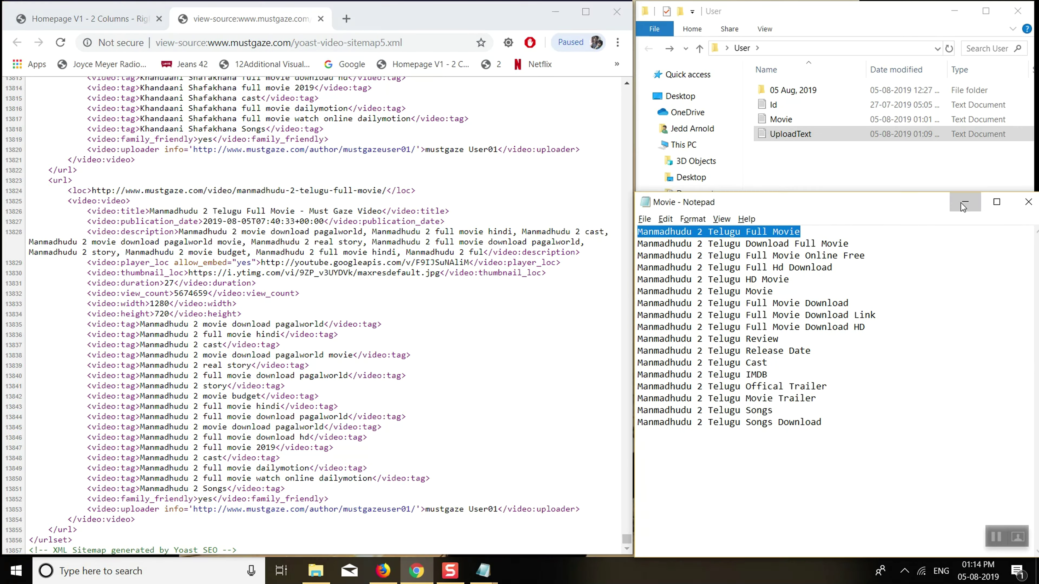
left_click(963, 204)
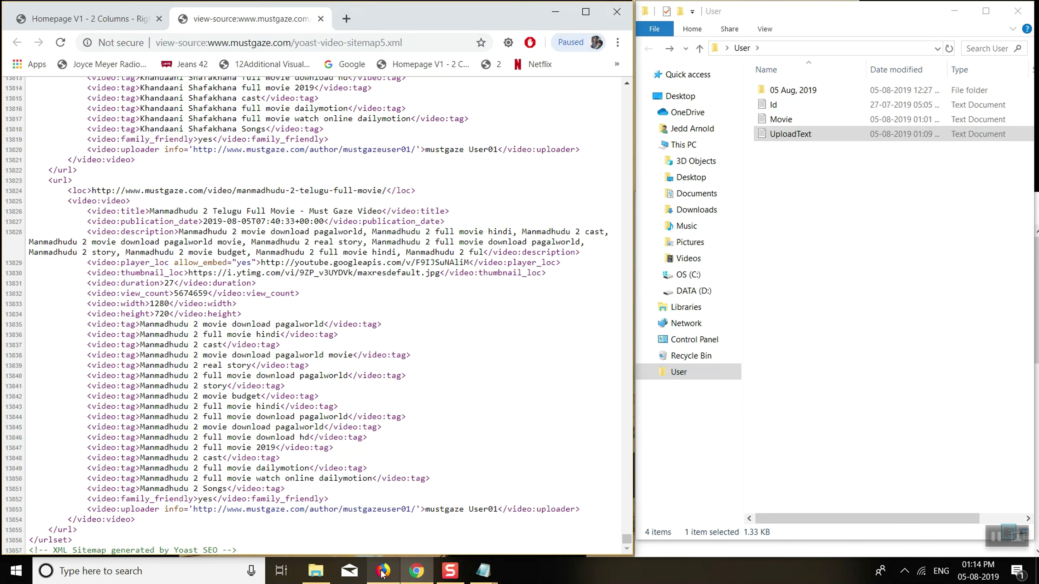
mouse_move(383, 573)
left_click(383, 504)
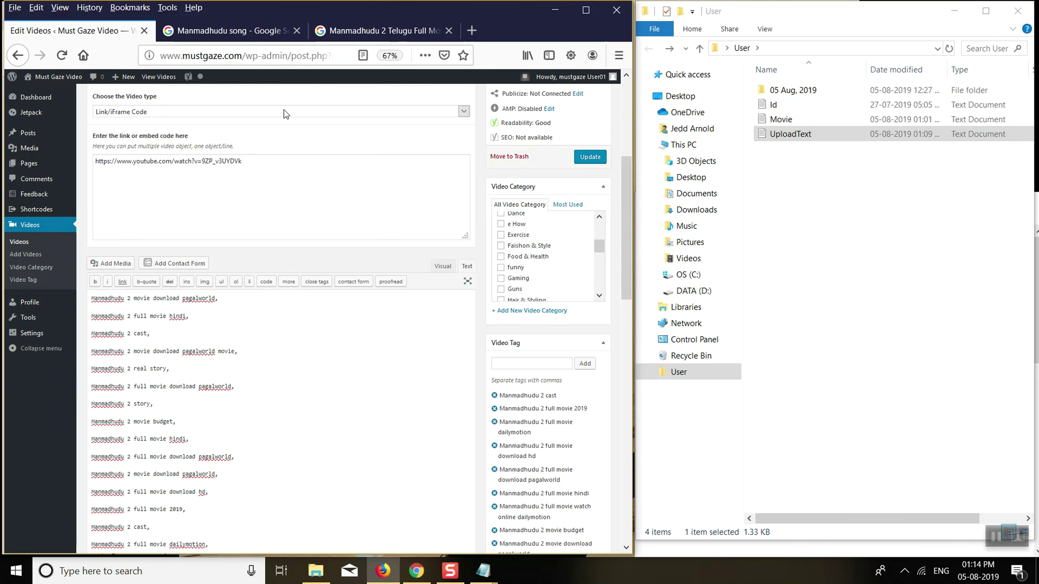
left_click(253, 29)
key("alt+Tab")
key("alt+Tab")
key("alt+Tab")
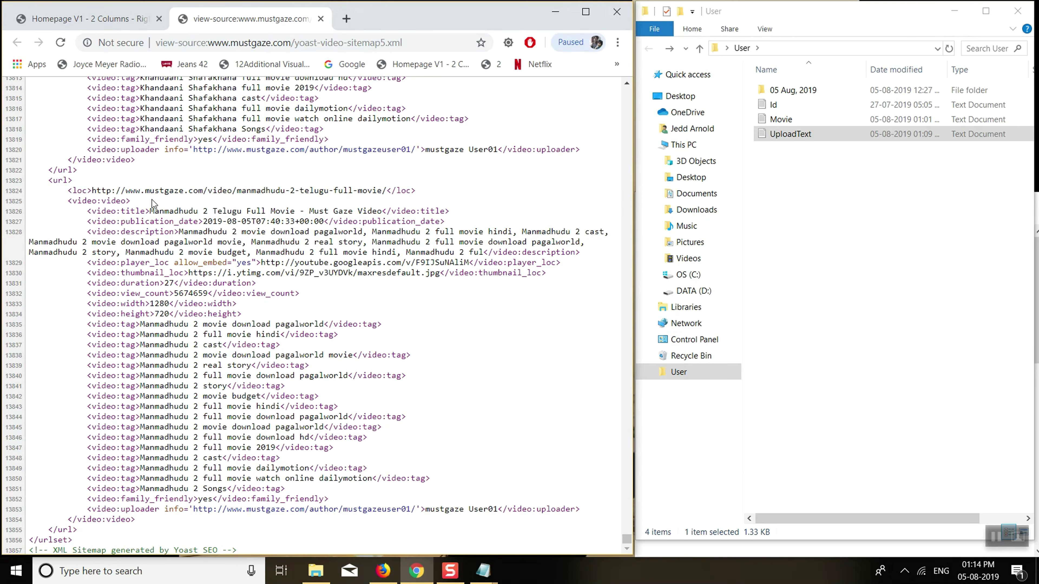
Select the page URL in the location tag of the sitemap's Manmadhudu 2 entry
left_click_drag(93, 190, 388, 191)
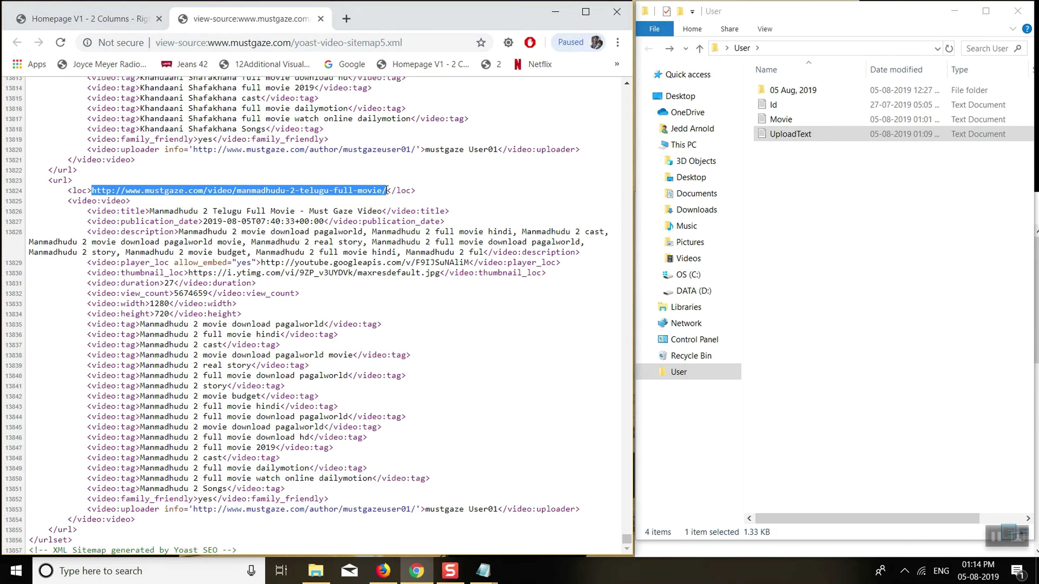
left_click(413, 192)
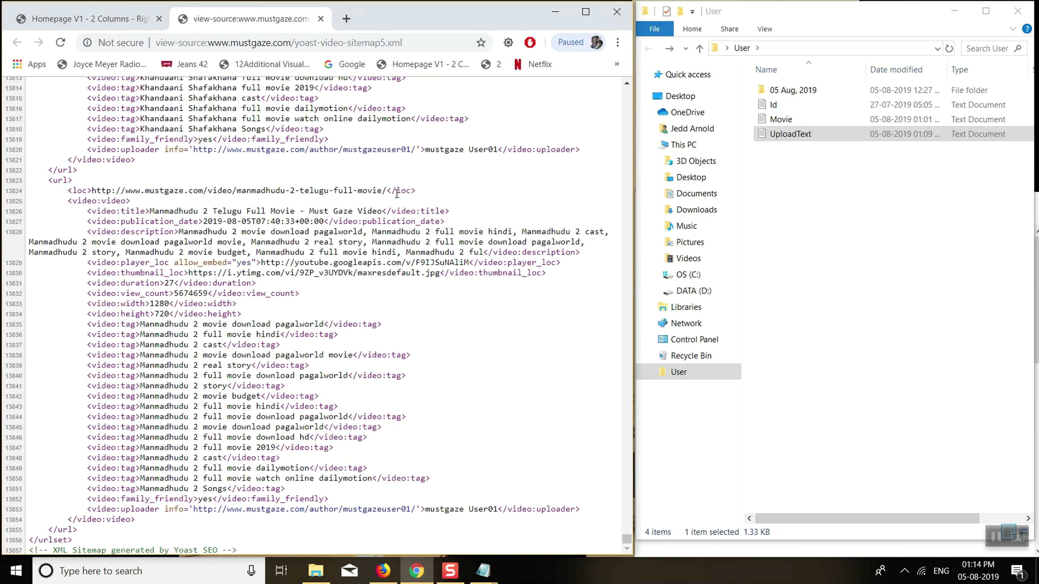
left_click_drag(385, 190, 90, 187)
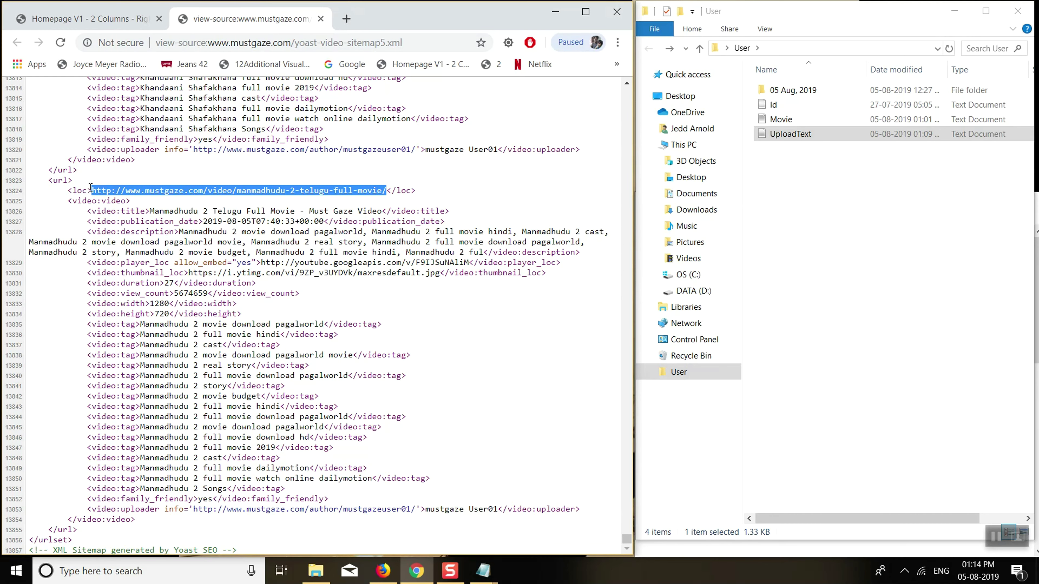
Switch to Firefox and load google.com in a new tab
left_click(383, 571)
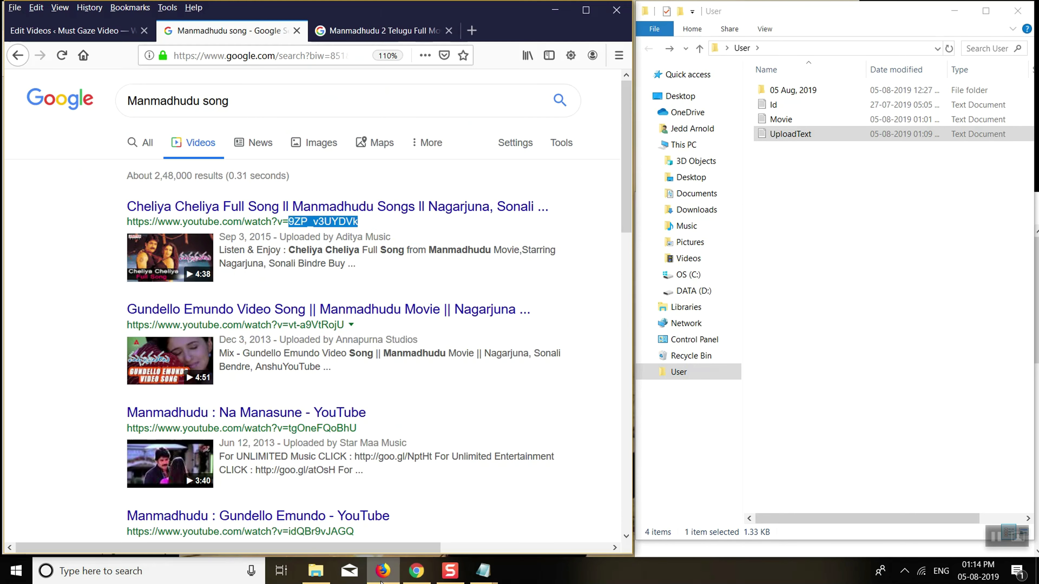
left_click(423, 24)
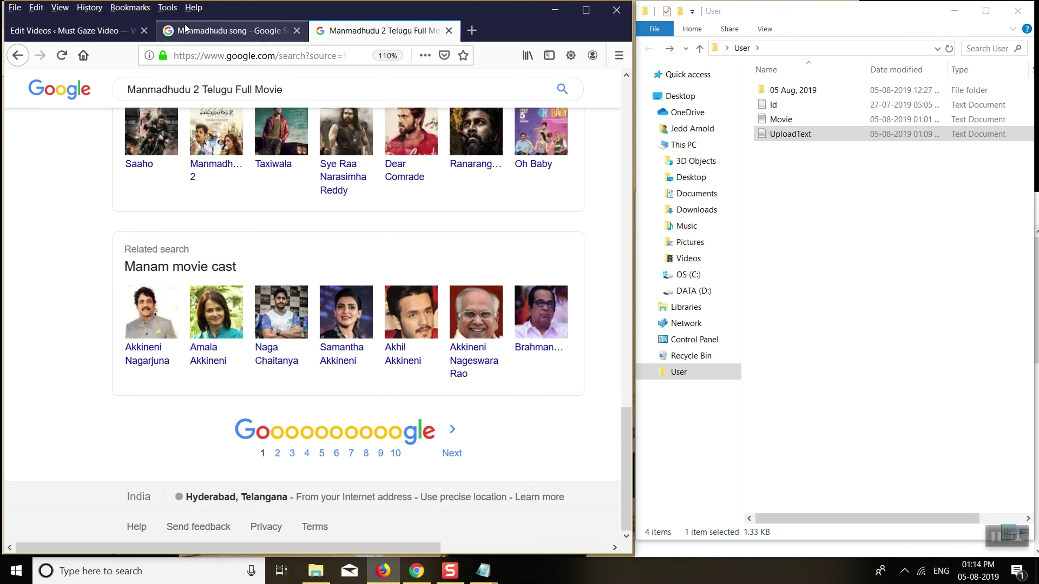
left_click(471, 30)
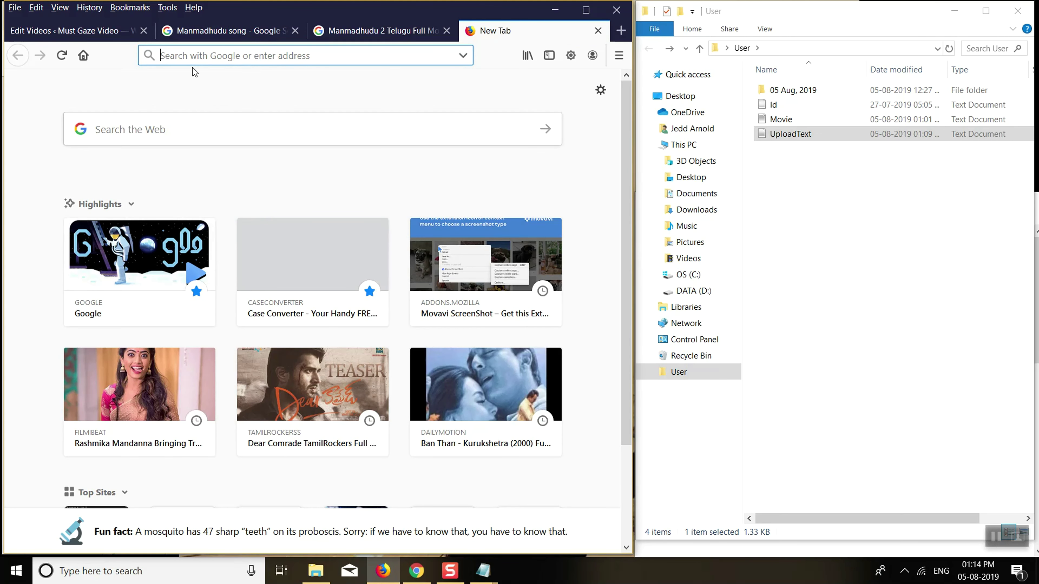
type("google.com/")
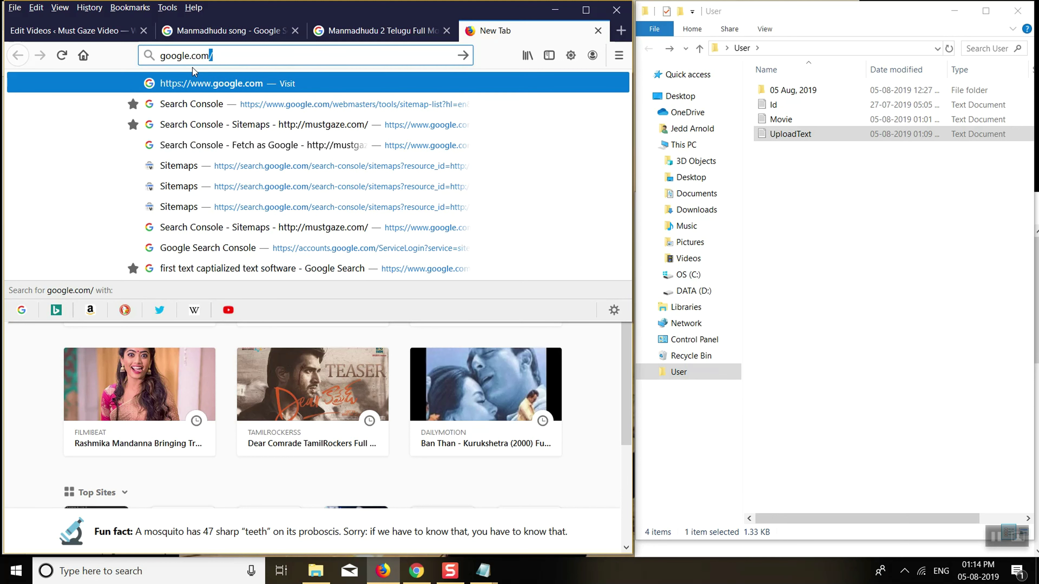
key("Return")
Search Google for "google sitemap search console"
type("a")
key("BackSpace")
type("gog")
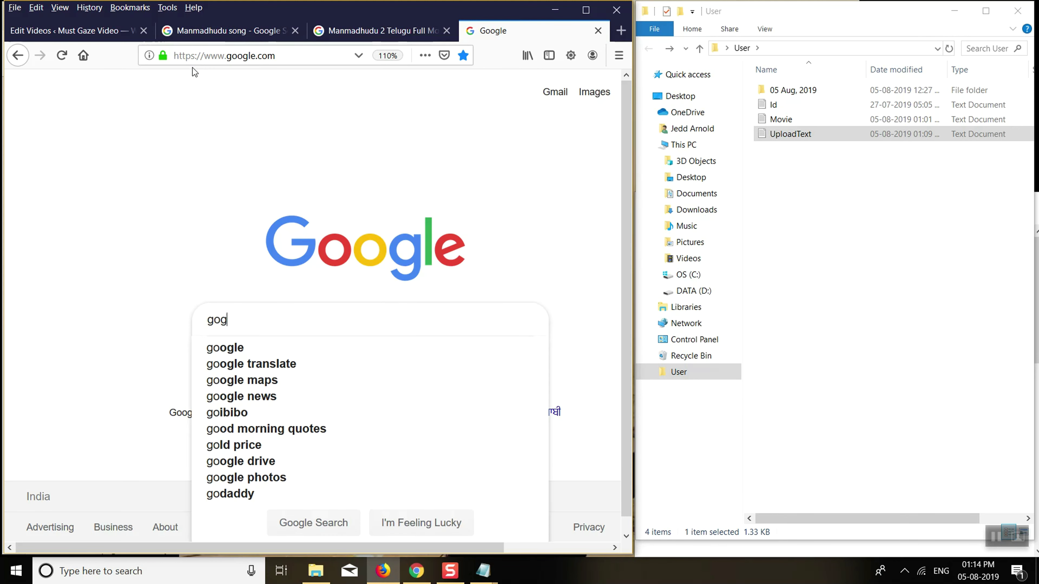
key("BackSpace")
type("oolge se")
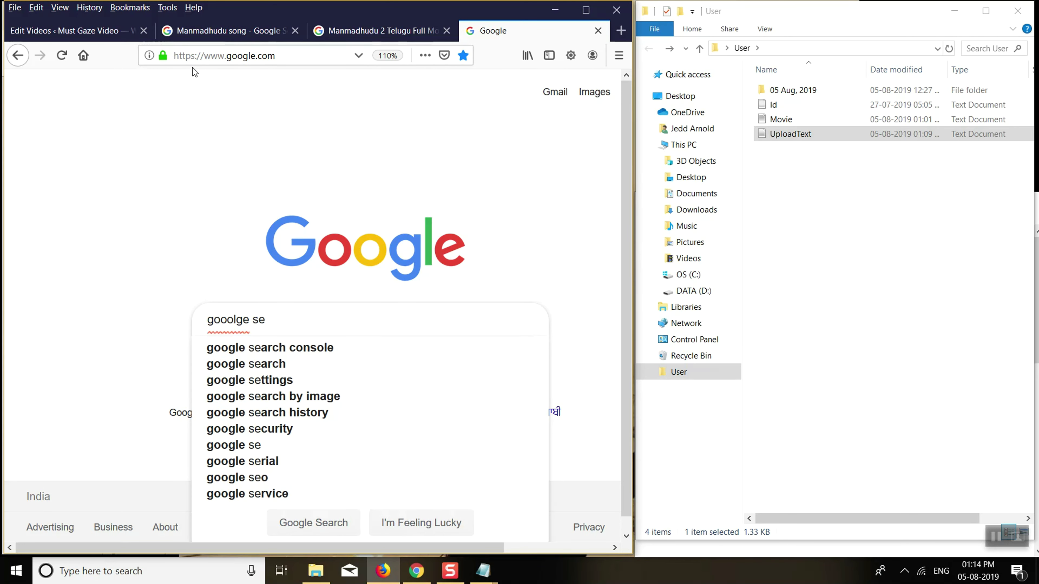
key("BackSpace")
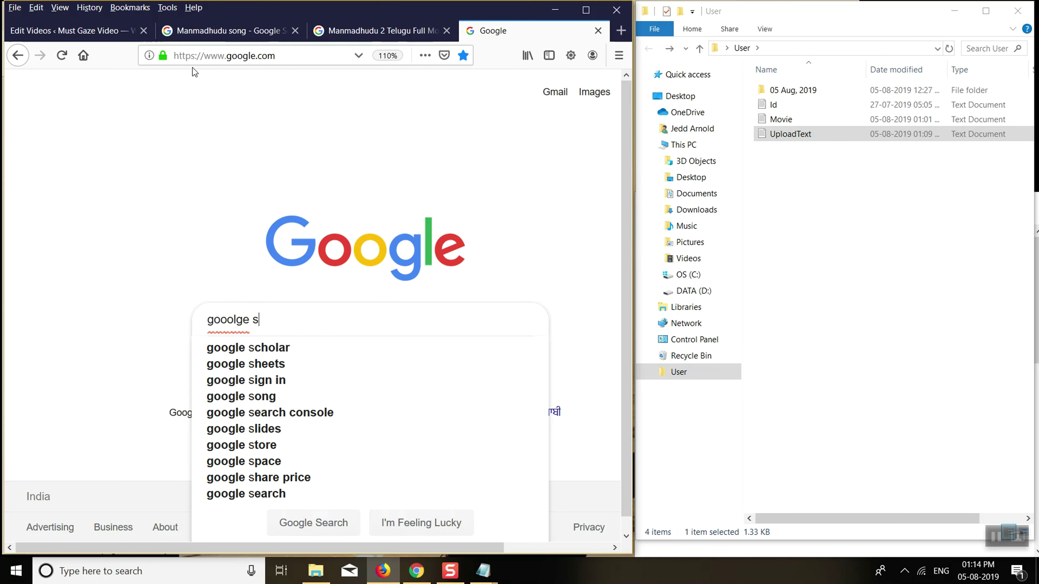
type("it")
key("BackSpace")
type("t")
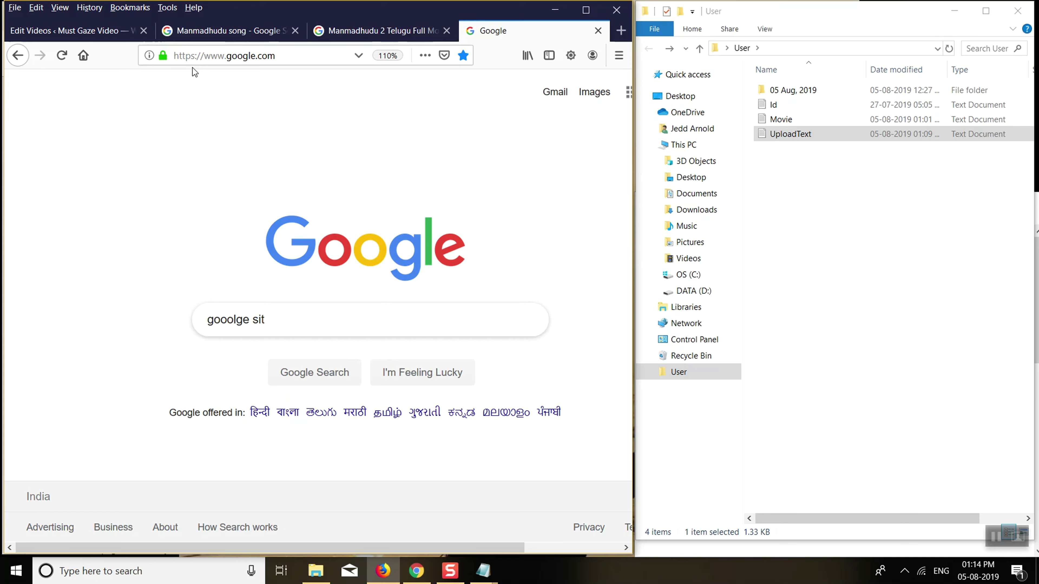
type("emap con")
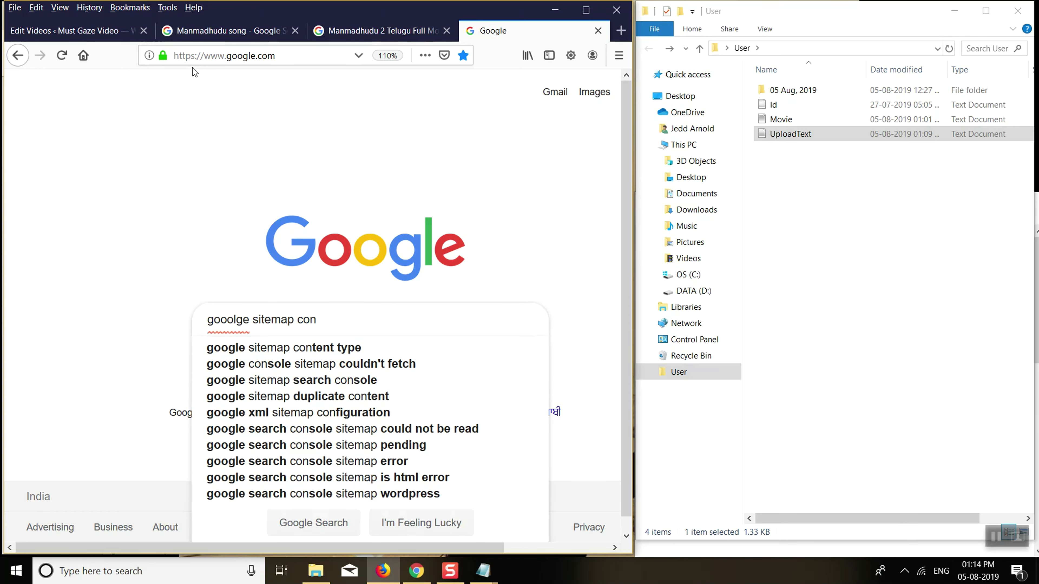
key("BackSpace")
key("BackSpace")
key("BackSpace")
key("BackSpace")
key("BackSpace")
key("BackSpace")
key("BackSpace")
type("map ")
type("cc")
key("BackSpace")
type("ons")
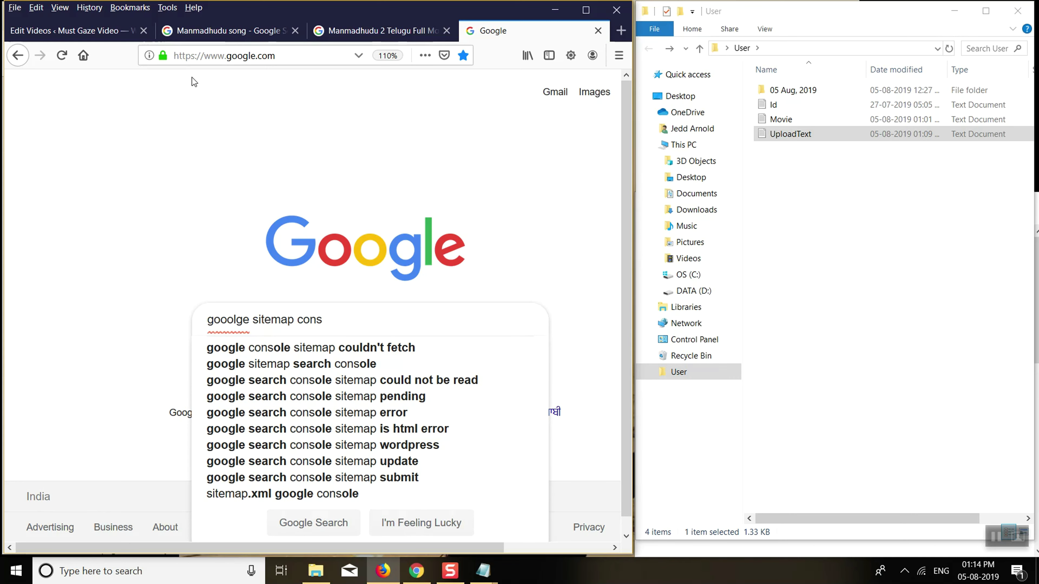
left_click(328, 364)
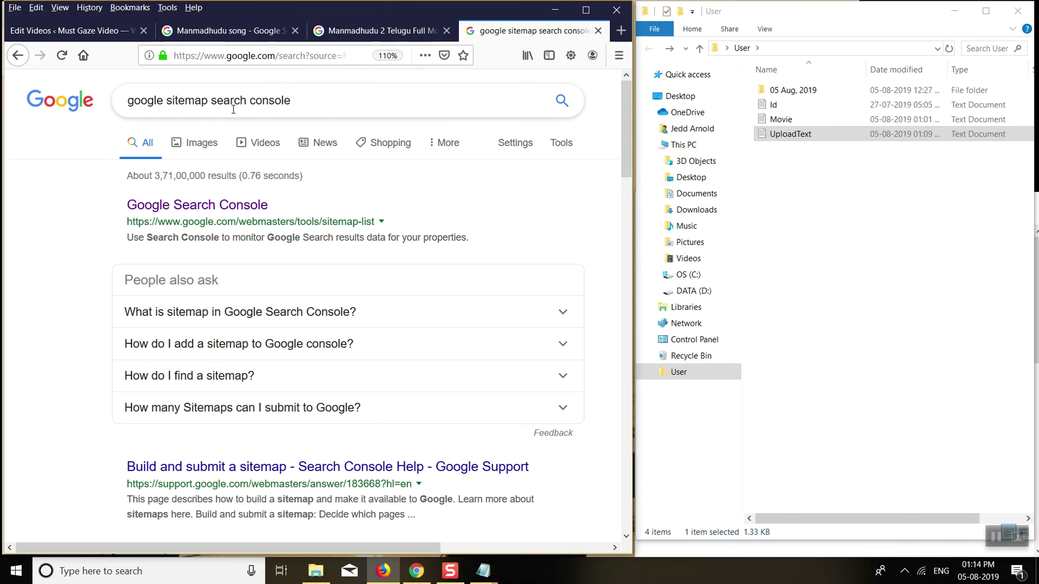
Sign in to Google Search Console with the account password, declining to save the login and accepting the existing recovery details
left_click(216, 207)
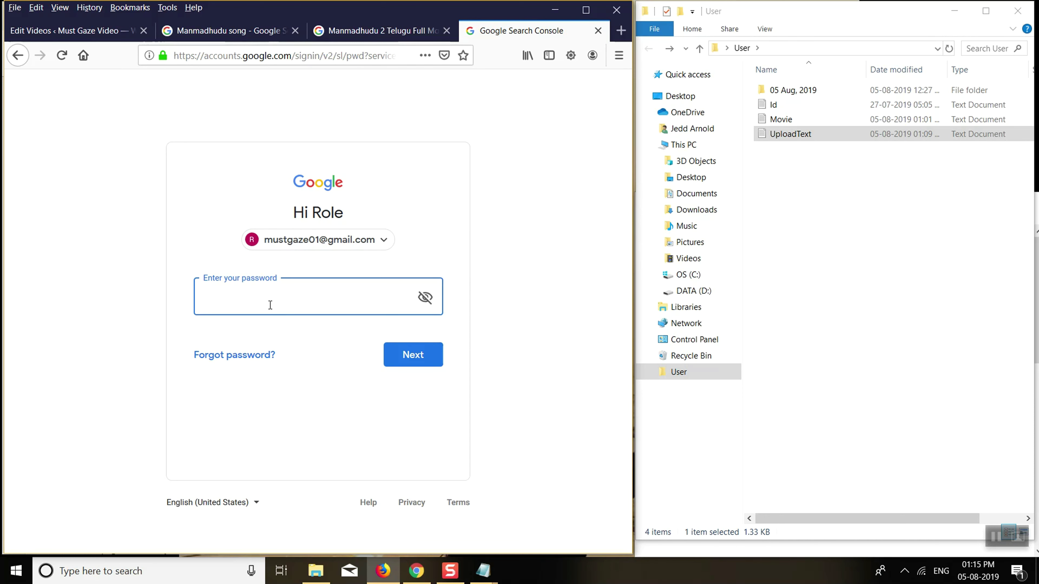
type("••••••")
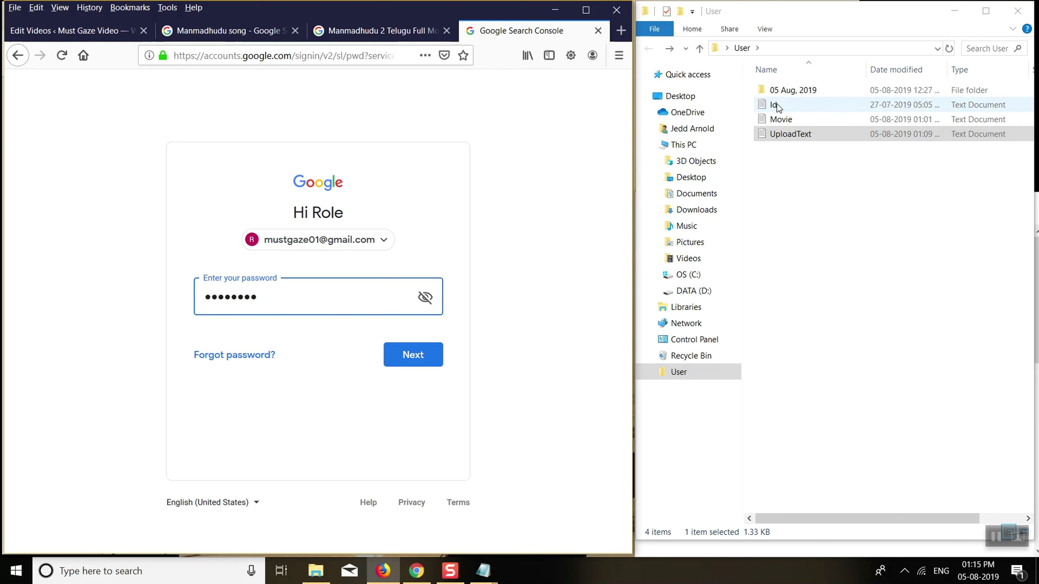
left_click(421, 360)
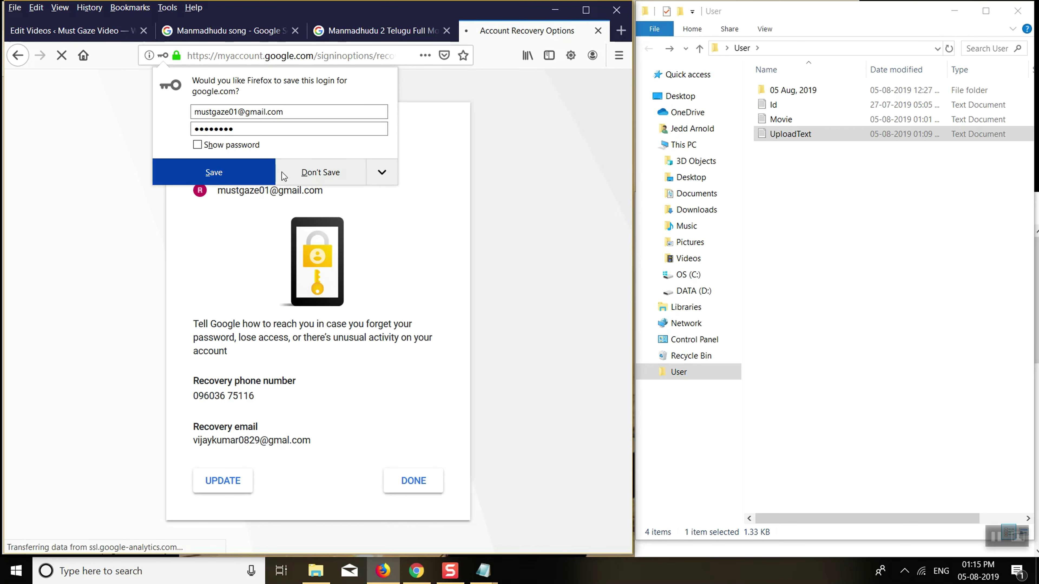
left_click(307, 175)
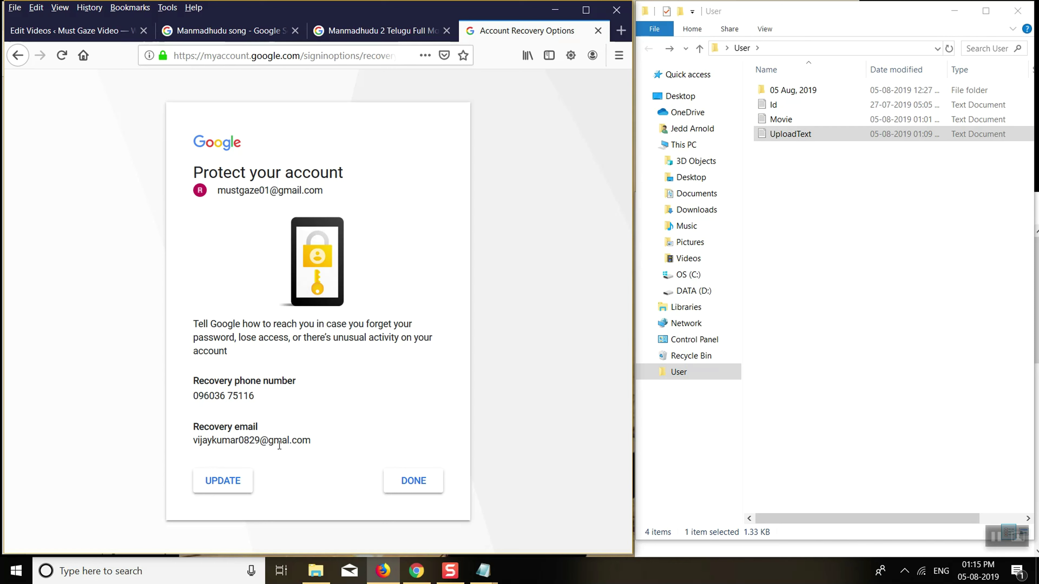
left_click(409, 487)
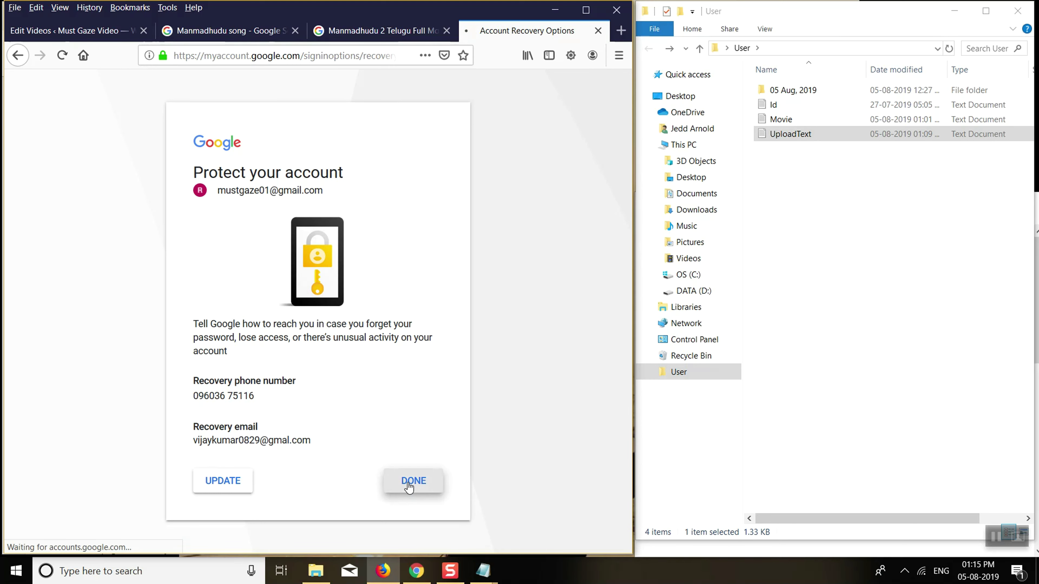
left_click(404, 34)
left_click(481, 28)
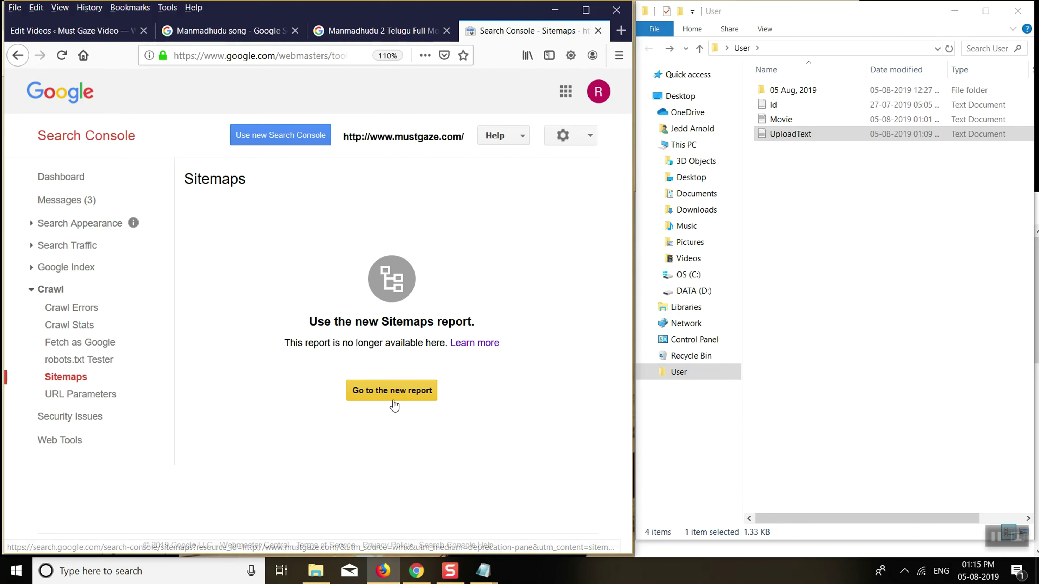
left_click(406, 396)
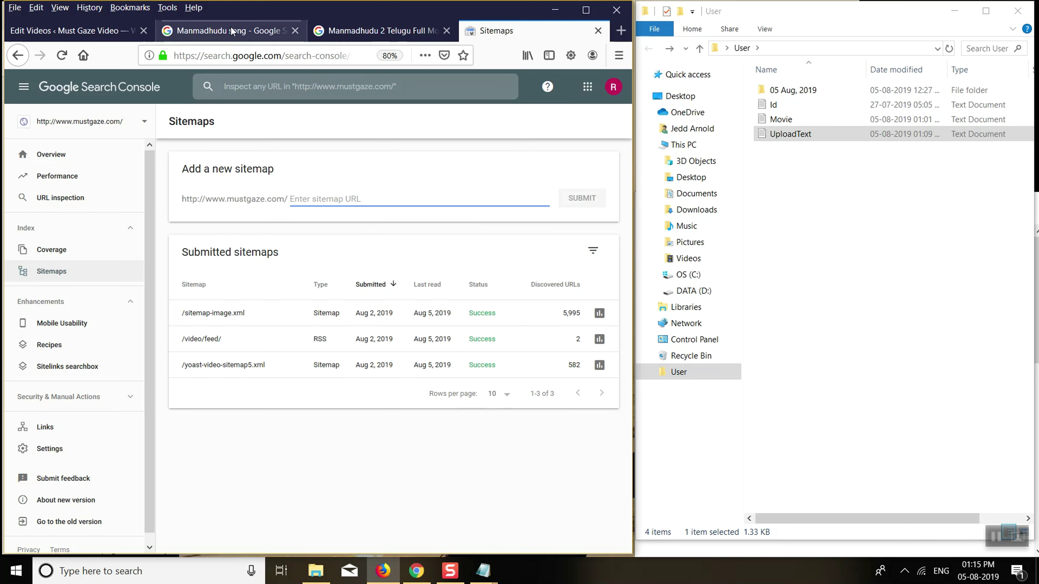
Copy the Sitemaps report's address and load the same report in a second tab
left_click(311, 60)
key("ctrl+c")
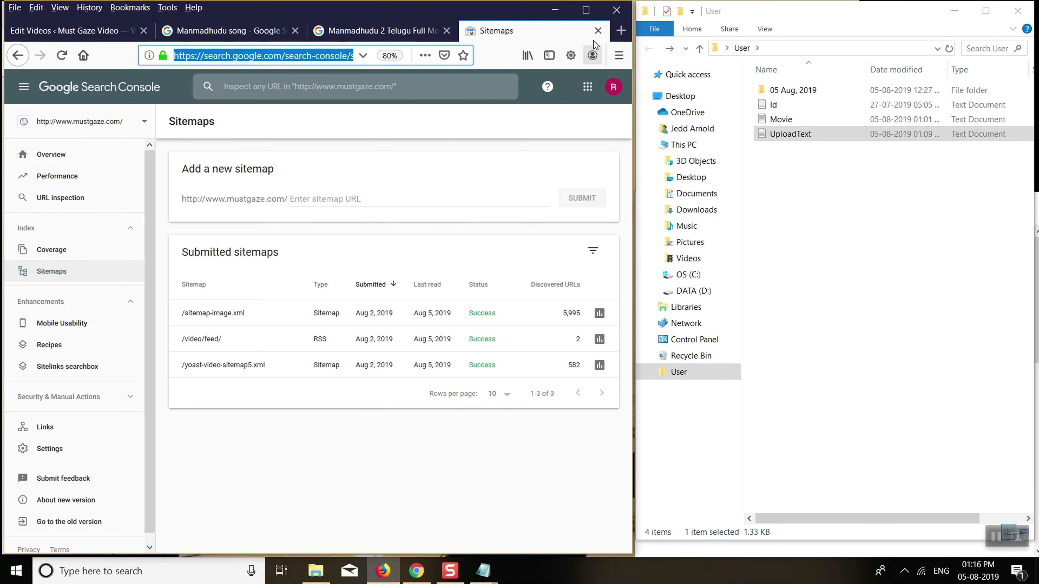
left_click(621, 30)
left_click(219, 56)
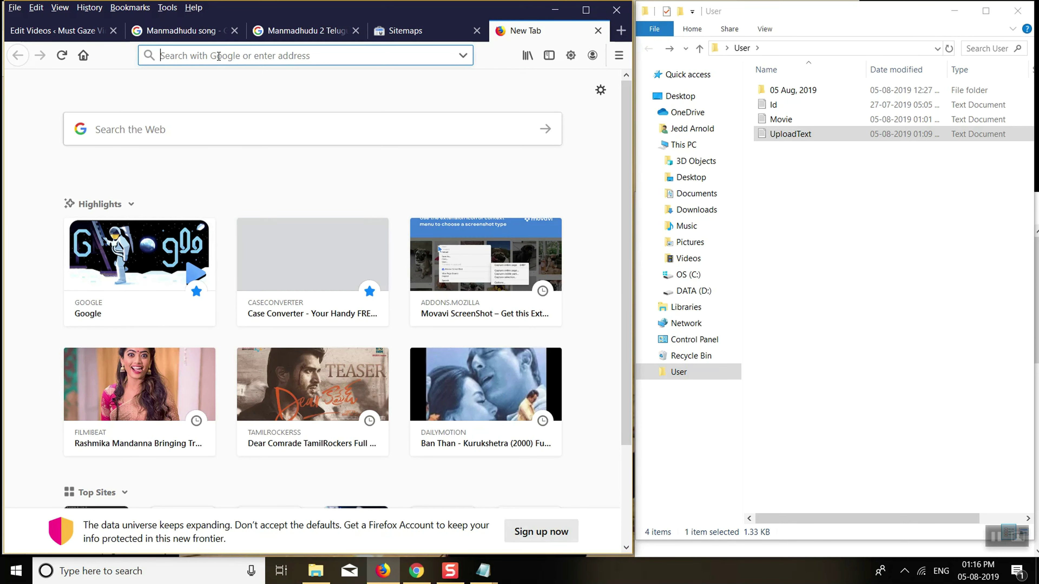
key("ctrl+v")
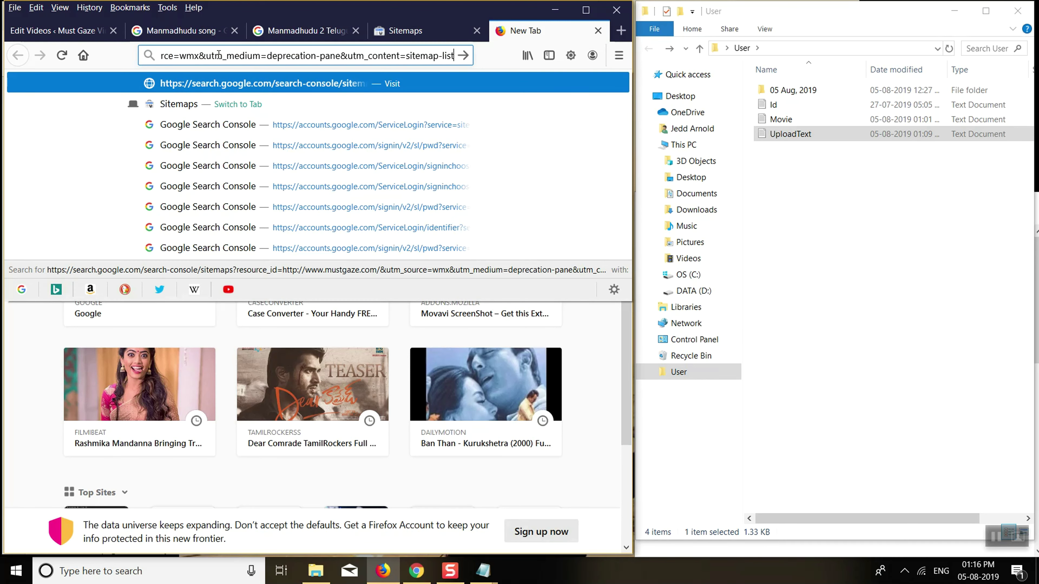
key("Return")
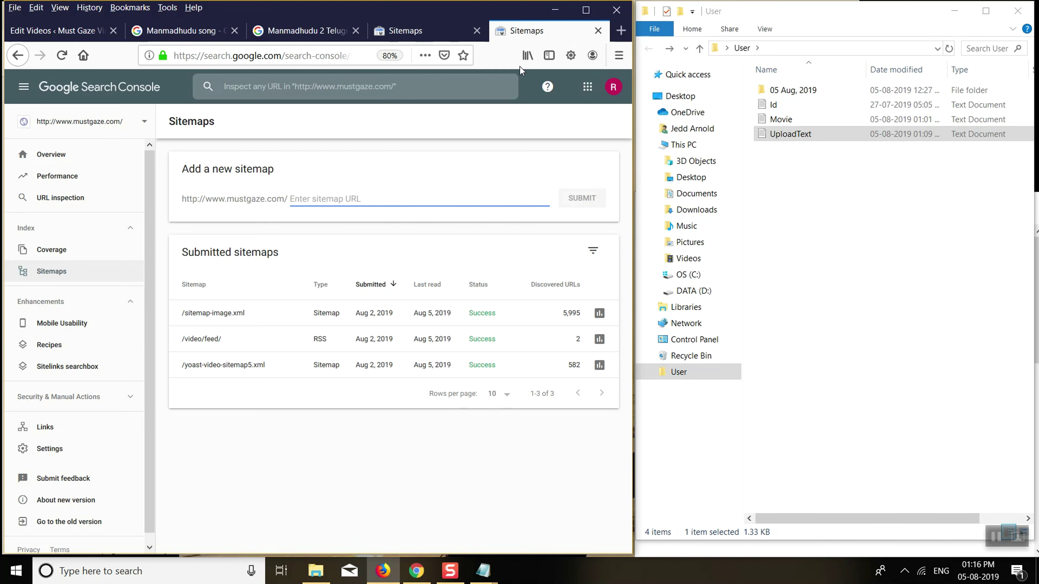
left_click(51, 275)
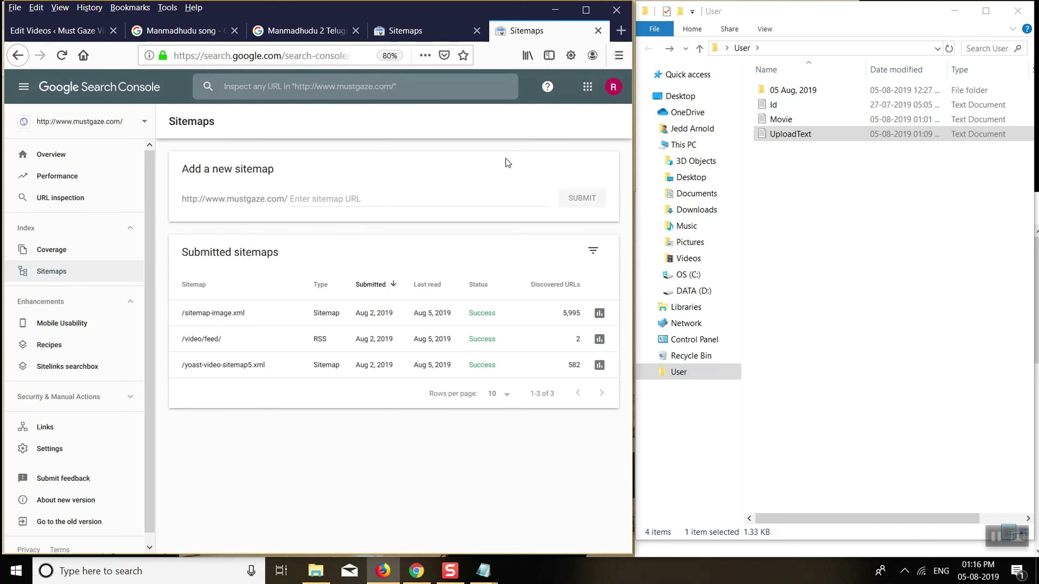
Show the mustgaze.com property's Overview in the first Search Console tab, keeping the Sitemaps report in the second
left_click(435, 34)
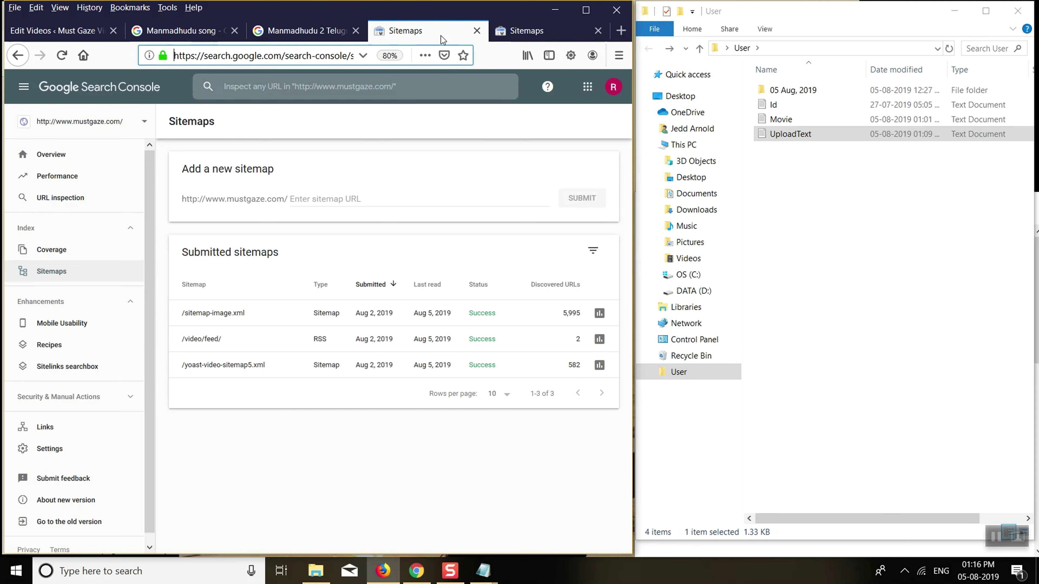
left_click(57, 157)
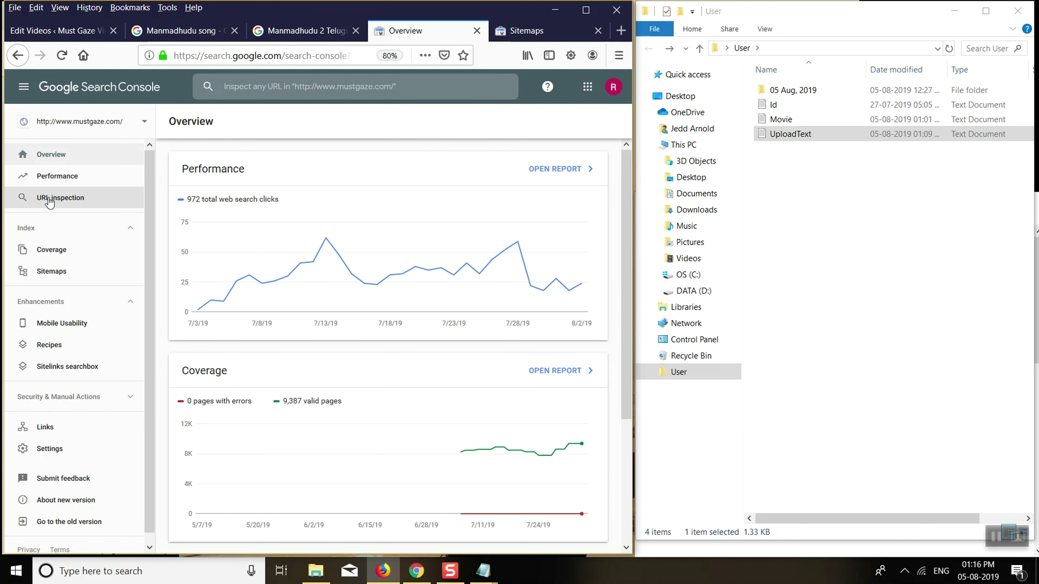
left_click(49, 199)
left_click(72, 198)
left_click(534, 33)
left_click(437, 32)
left_click(520, 31)
left_click(439, 28)
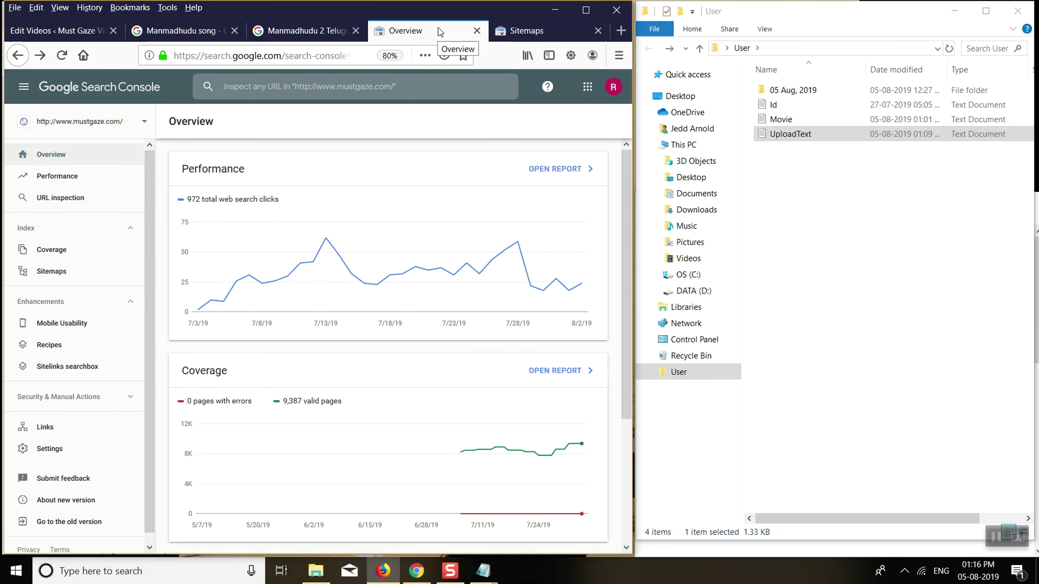
left_click(274, 87)
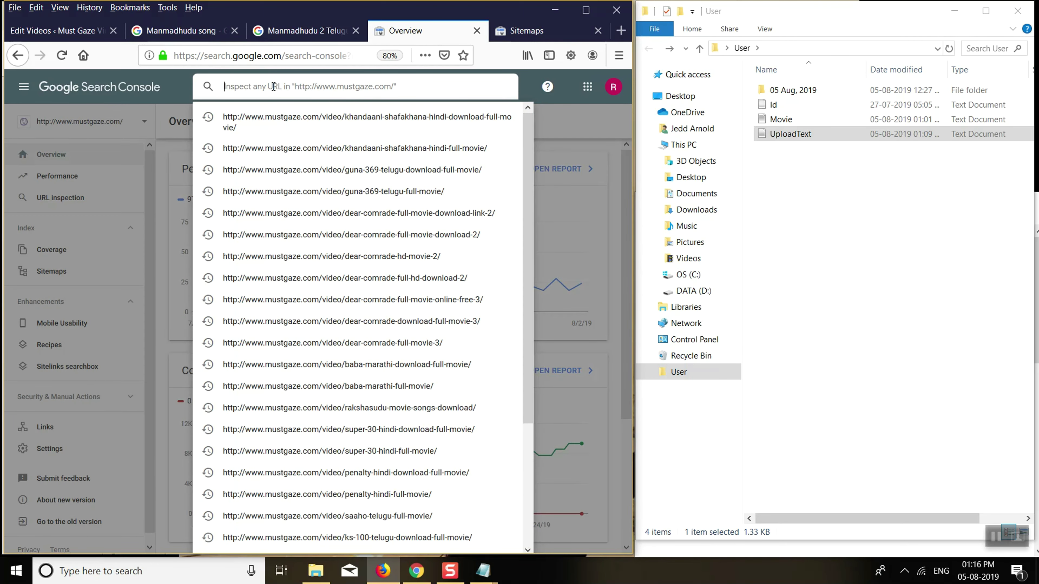
key("alt+Tab")
key("ctrl+c")
key("alt+Tab")
key("ctrl+v")
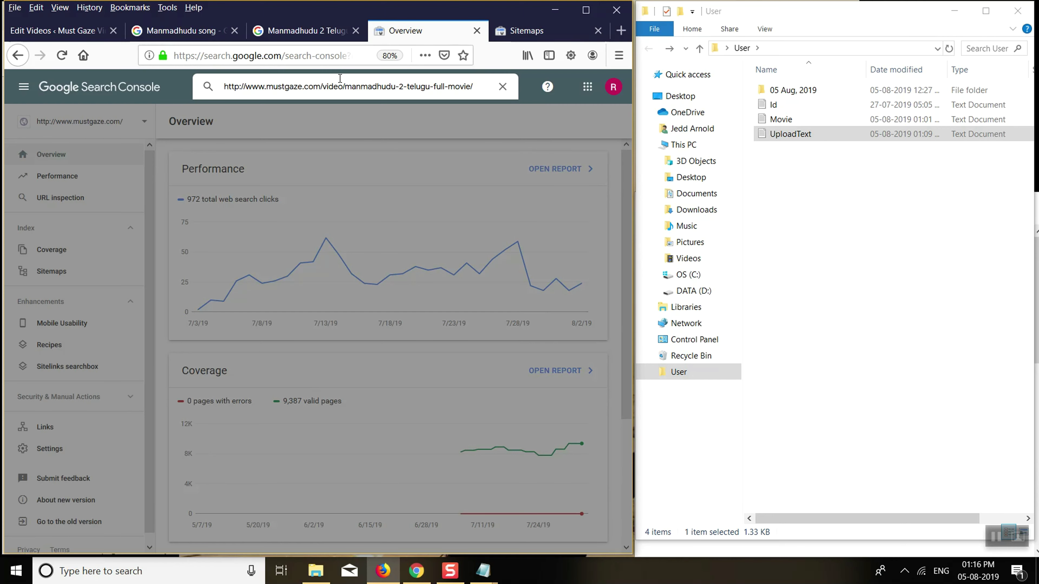
key("Return")
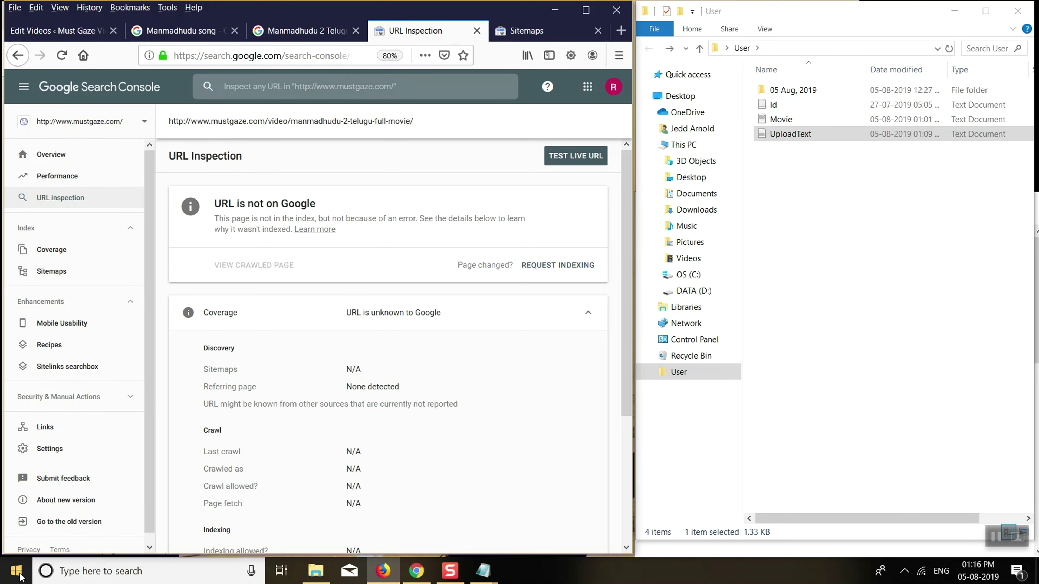
left_click(585, 159)
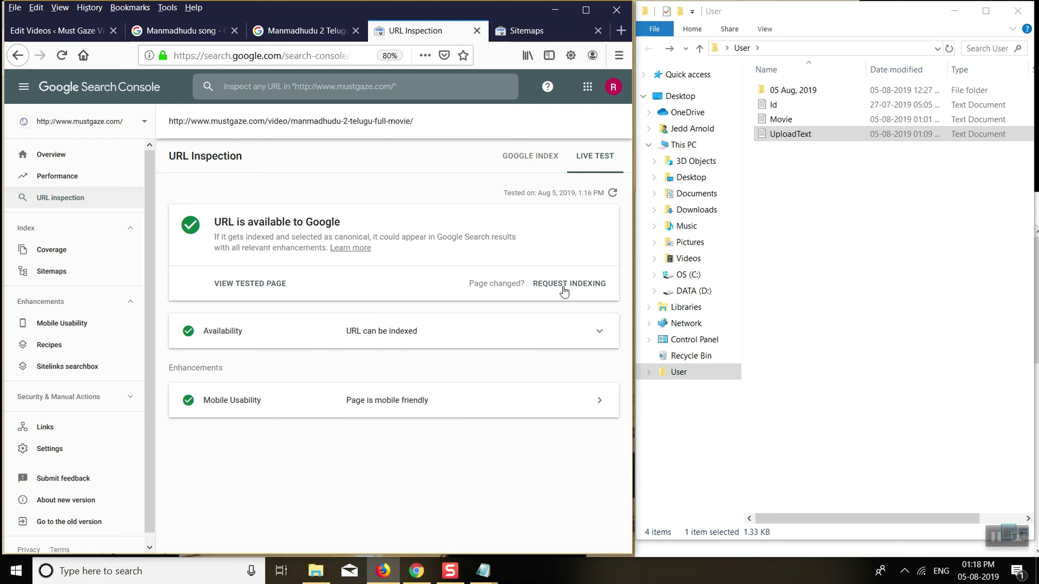
Open Firefox's Add-ons Manager in the maximized browser window and search for "screenshot" extensions
left_click(585, 11)
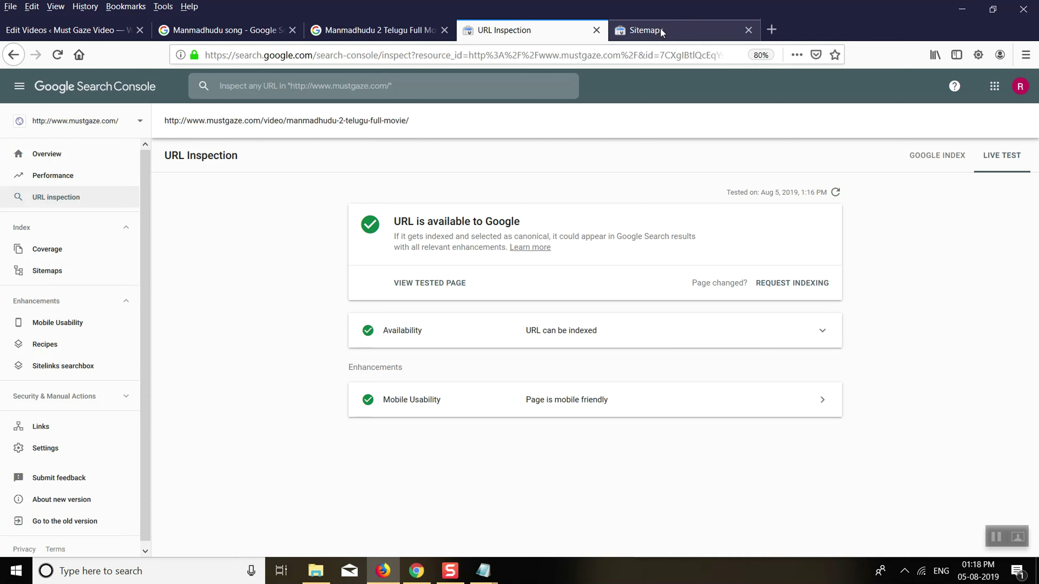
left_click(165, 10)
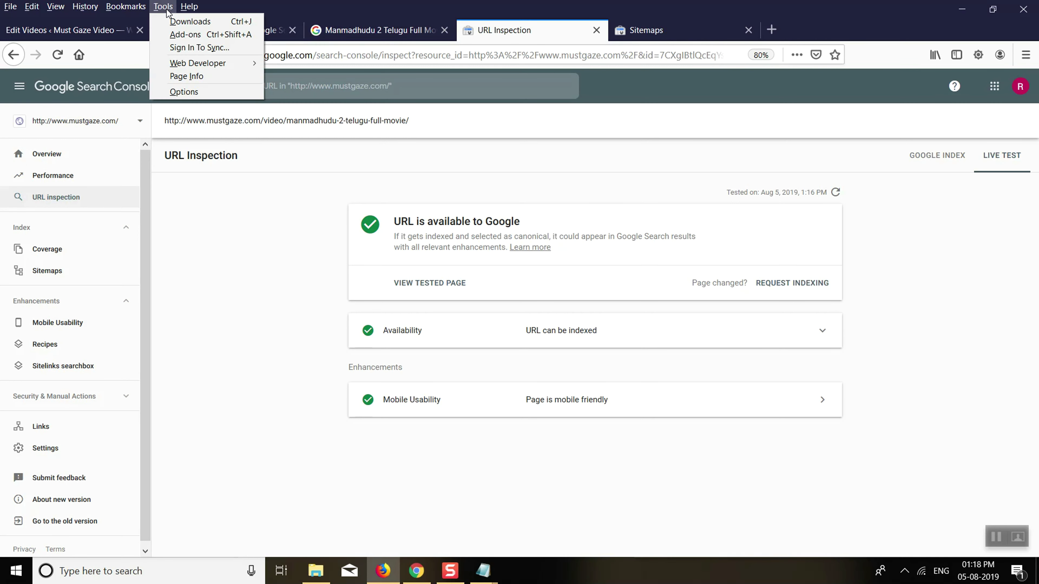
left_click(184, 35)
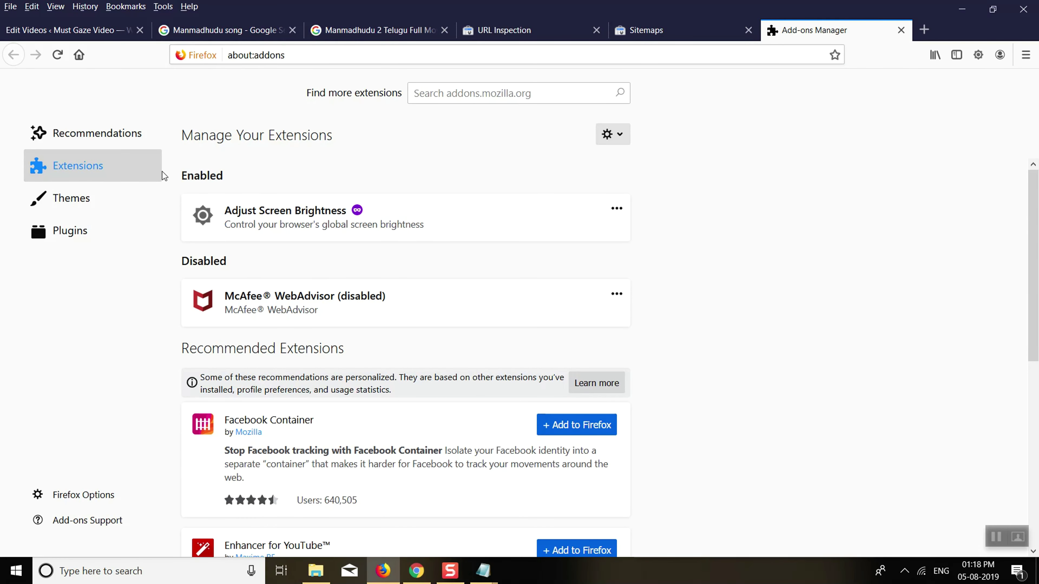
left_click(469, 95)
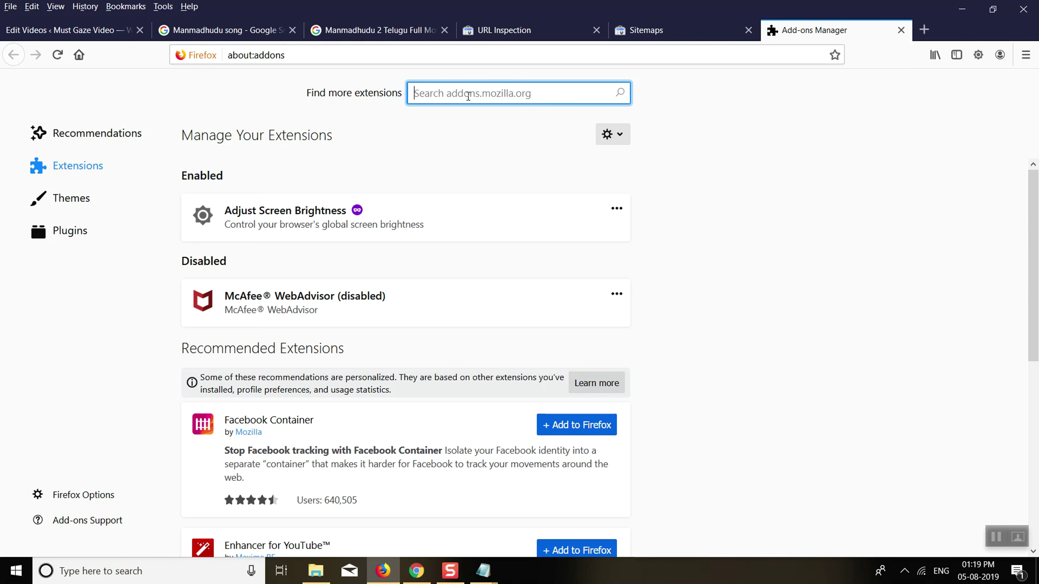
type("screen")
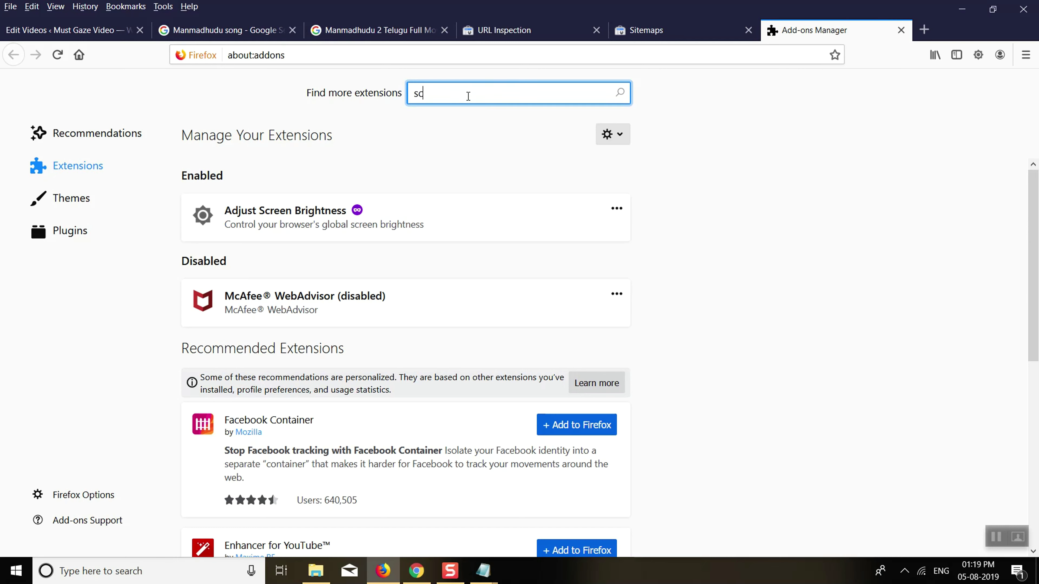
type("shot")
key("Return")
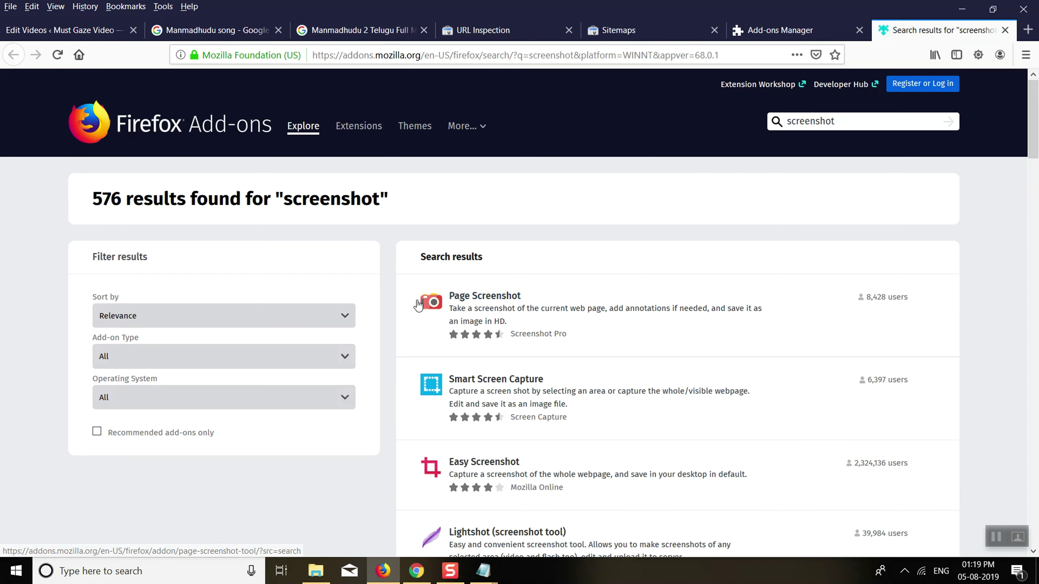
Add the Page Screenshot extension by Screenshot Pro to Firefox, granting its permissions and leaving private windows access off
left_click(500, 301)
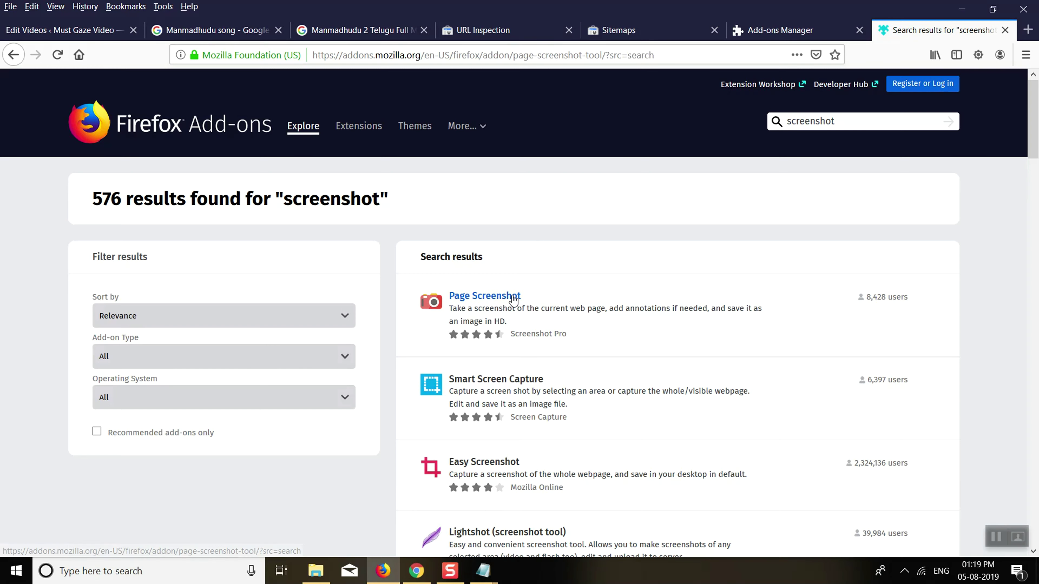
left_click(551, 346)
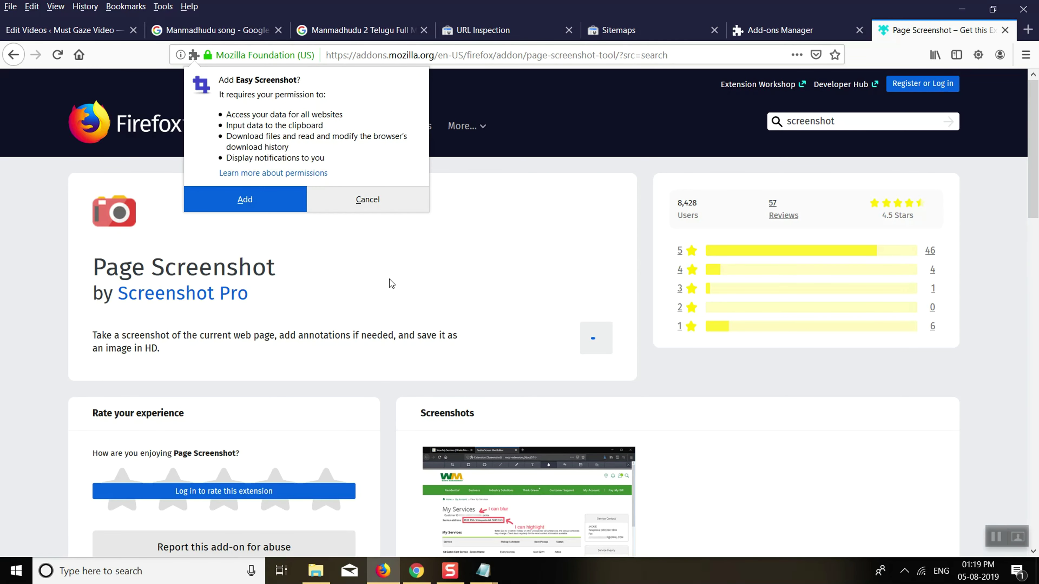
left_click(244, 199)
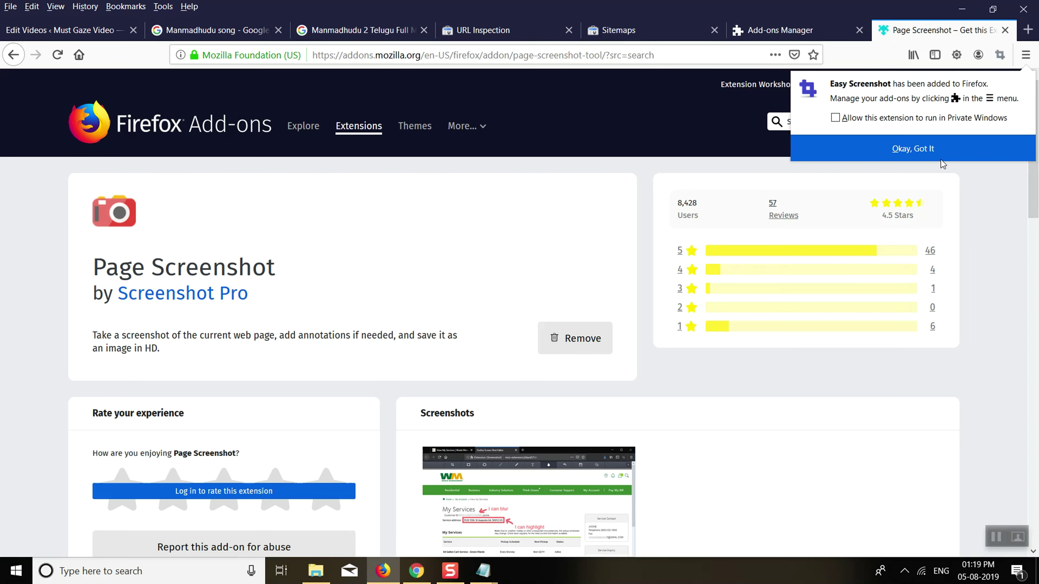
left_click(916, 149)
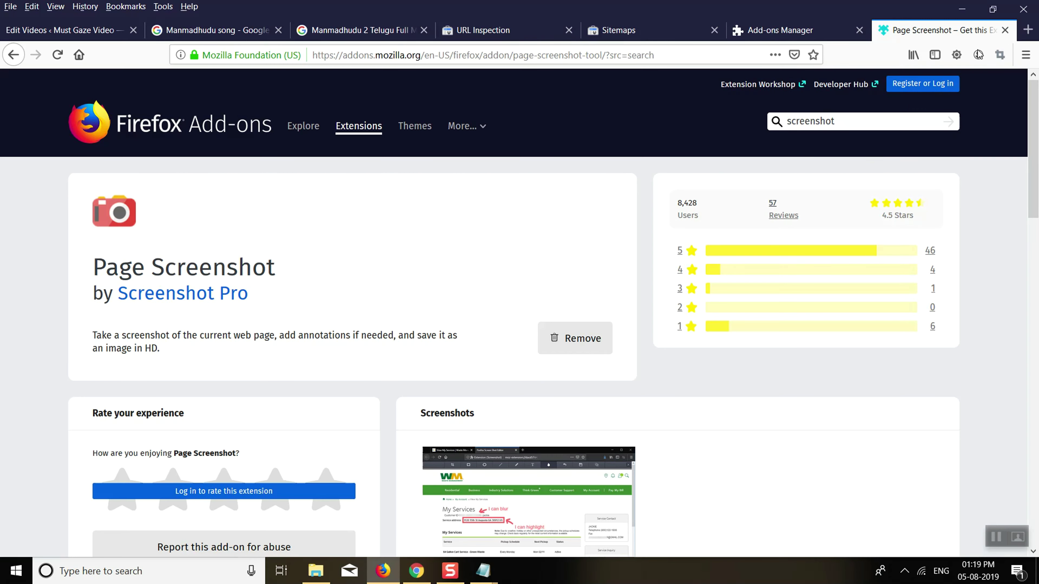
Close the extension page and the Add-ons Manager, and return to the URL Inspection result in the smaller browser window
left_click(1005, 30)
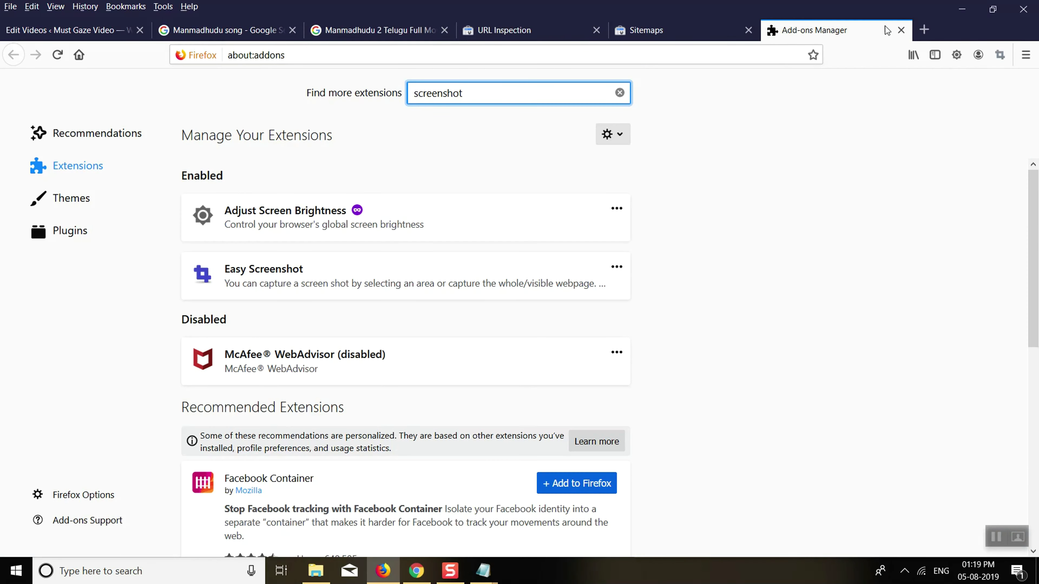
left_click(901, 29)
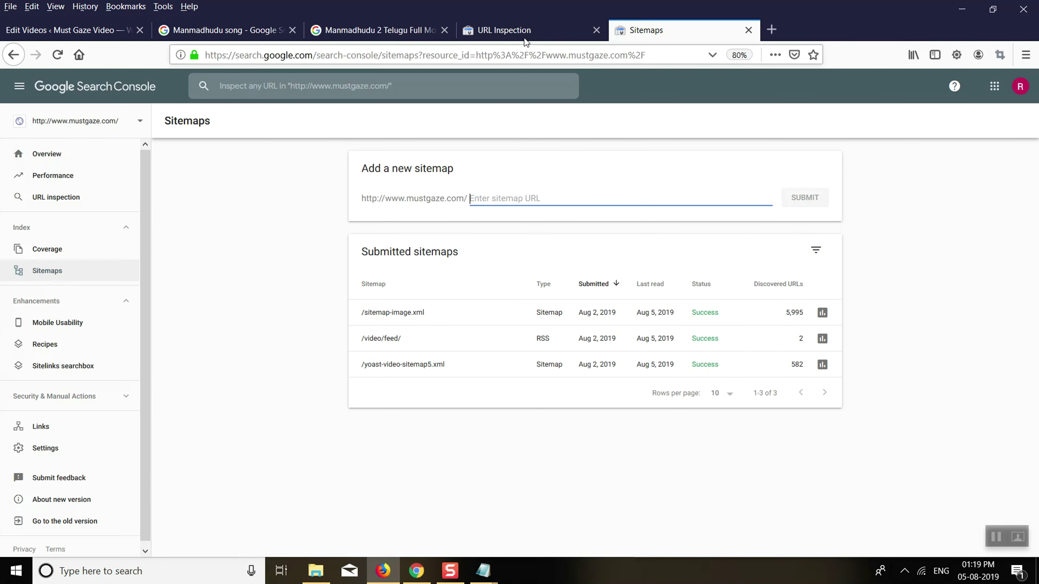
left_click(512, 25)
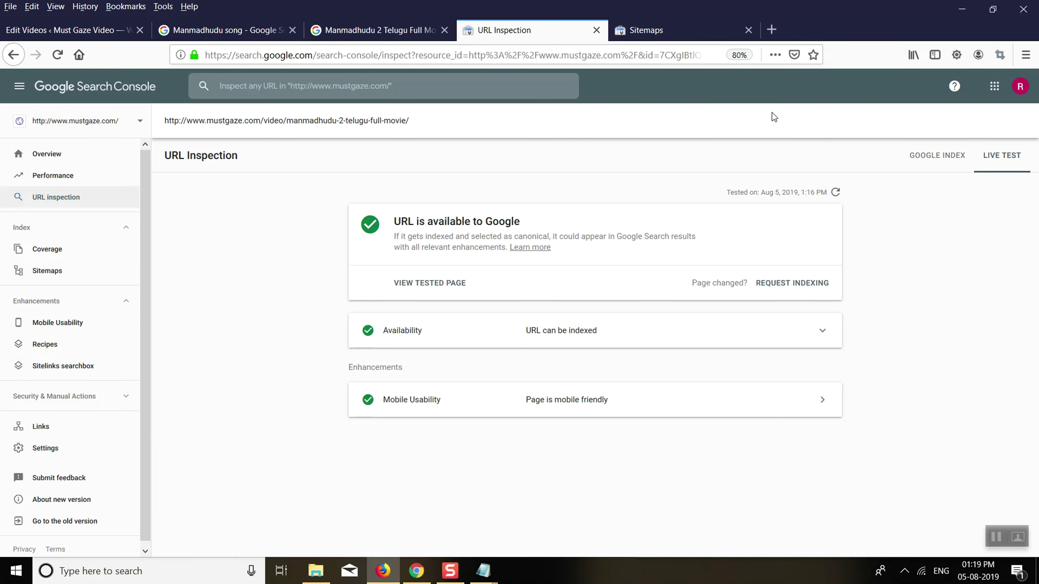
left_click(999, 11)
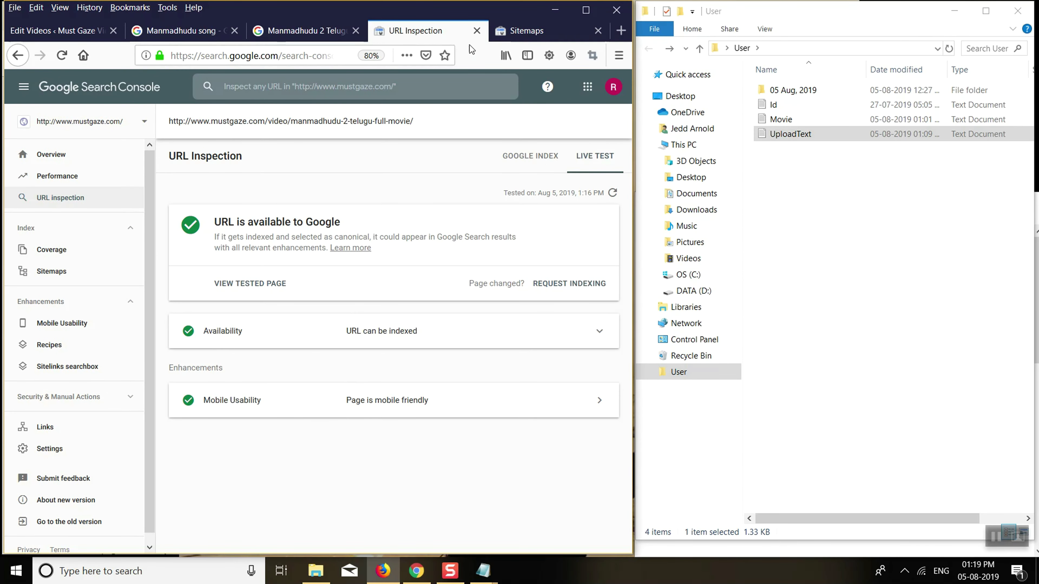
Capture the whole URL Inspection page with Easy Screenshot and show the capture in the maximized browser window
left_click(599, 58)
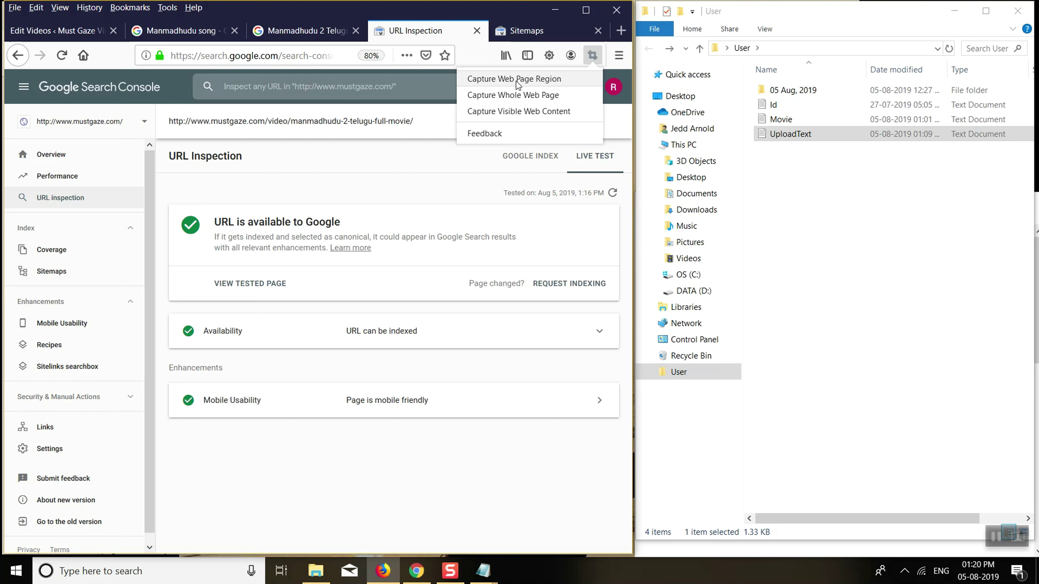
left_click(565, 98)
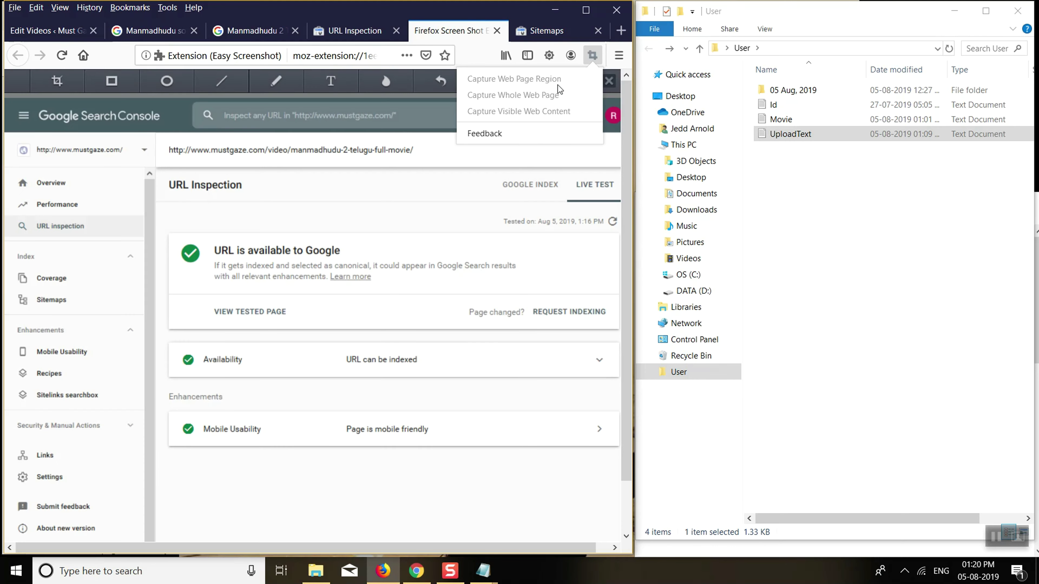
left_click(445, 178)
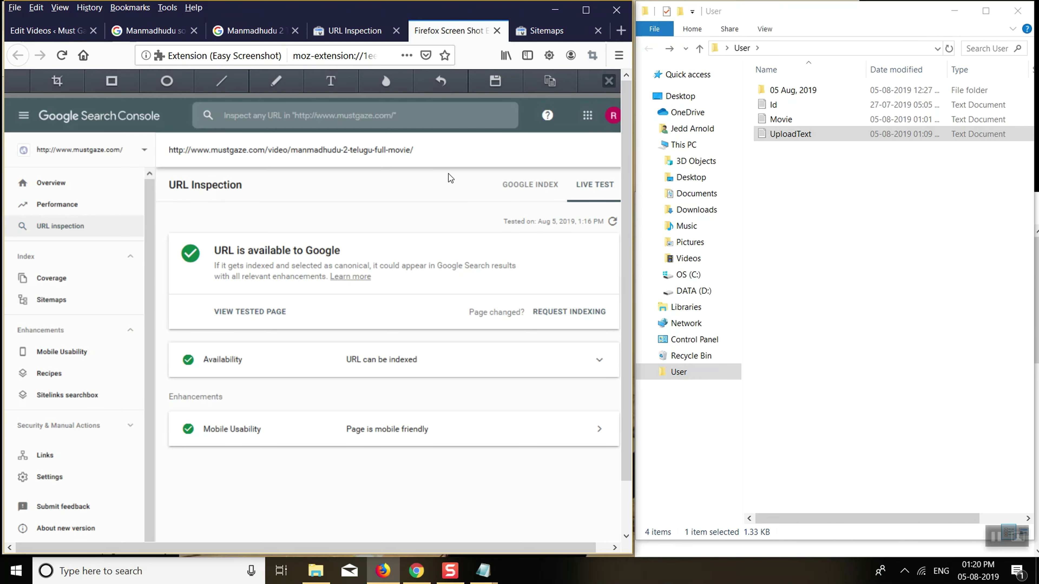
left_click(586, 12)
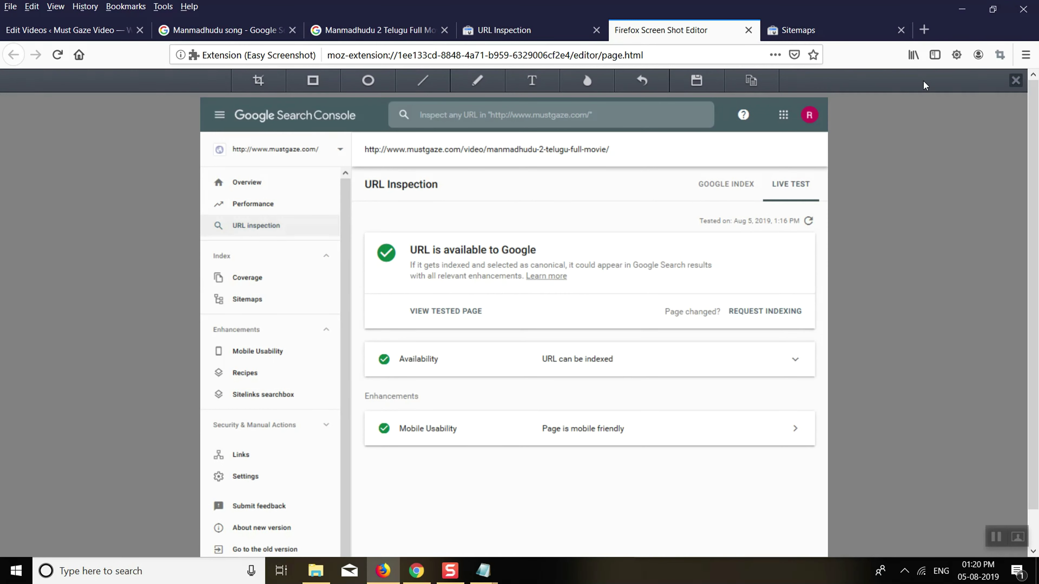
right_click(545, 187)
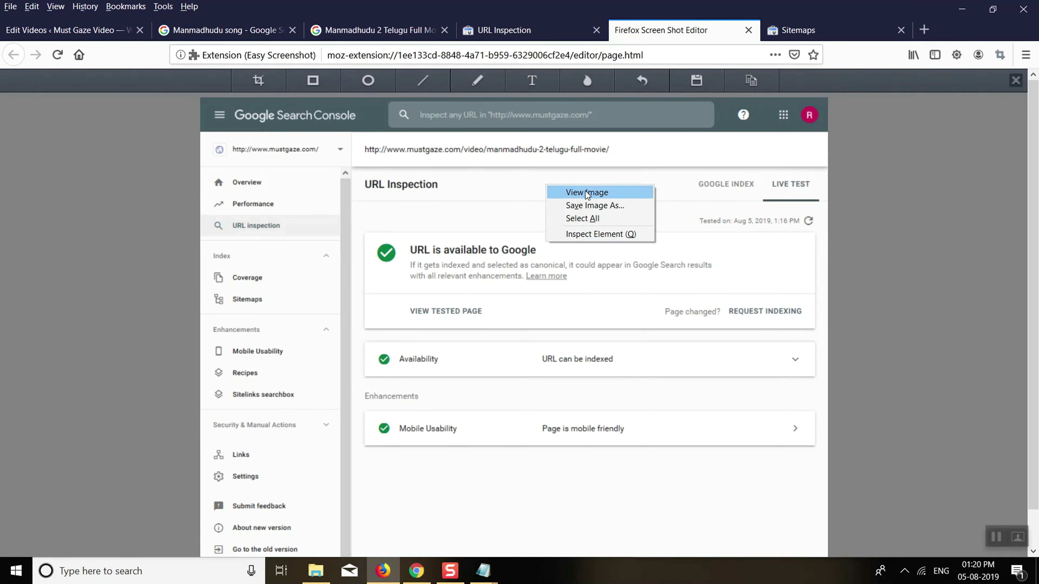
left_click(598, 206)
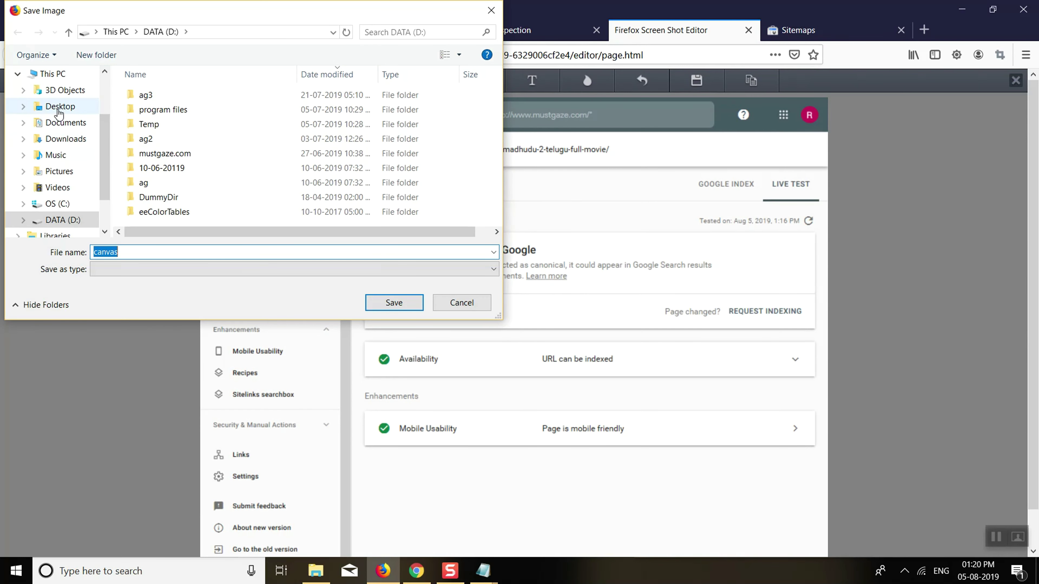
left_click(58, 116)
left_click(179, 117)
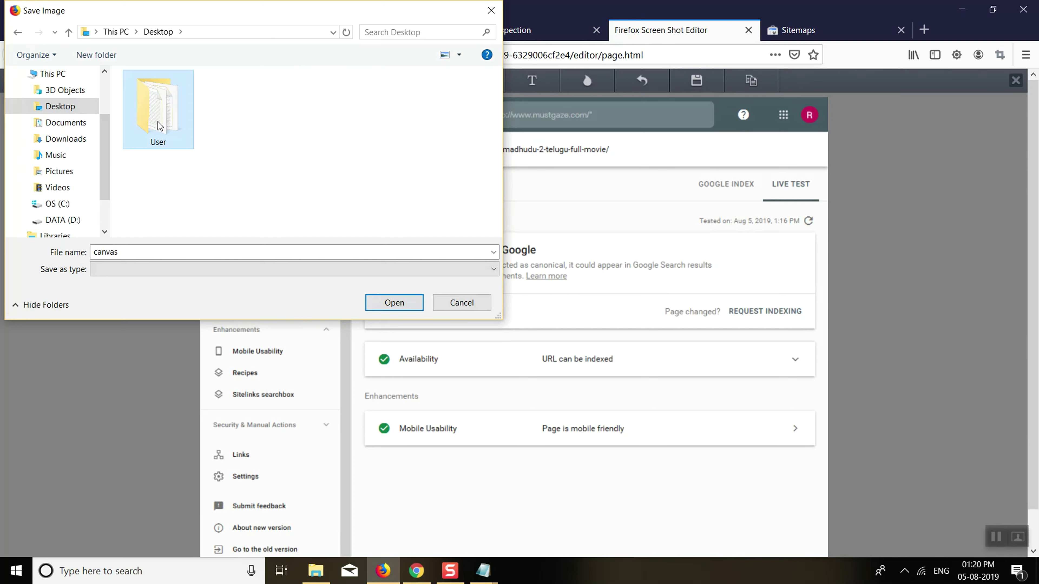
double_click(158, 120)
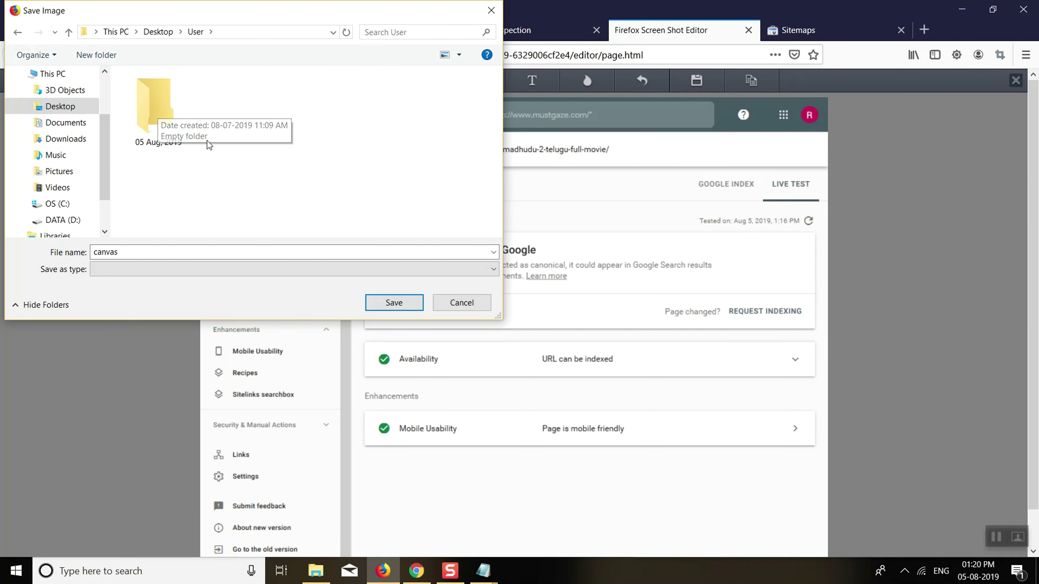
double_click(179, 124)
double_click(143, 253)
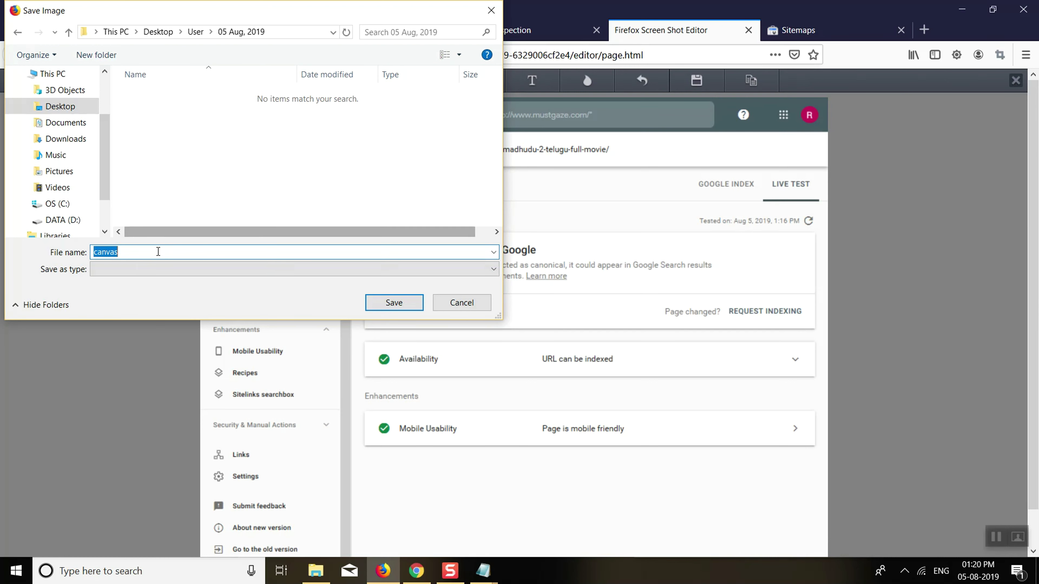
left_click(491, 11)
Save the captured screenshot from the editor and open the 05 Aug, 2019 folder inside the Desktop's User folder
left_click(702, 83)
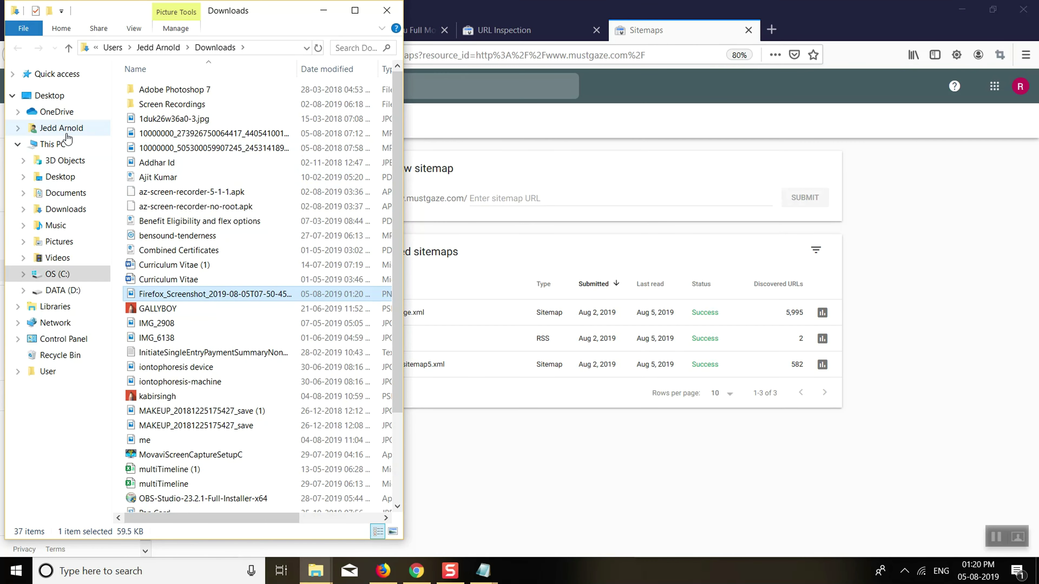
left_click(53, 101)
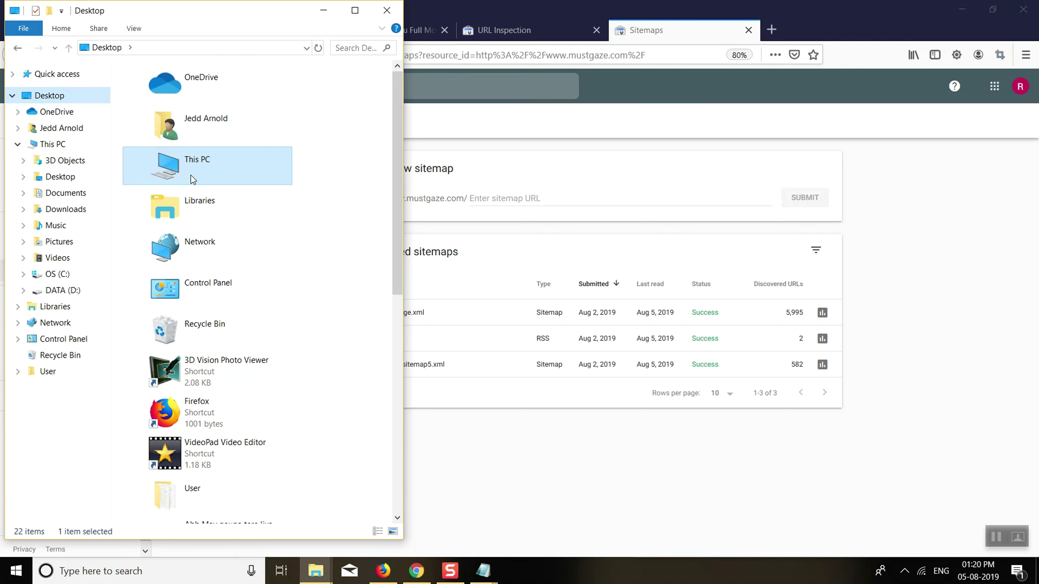
left_click(211, 241)
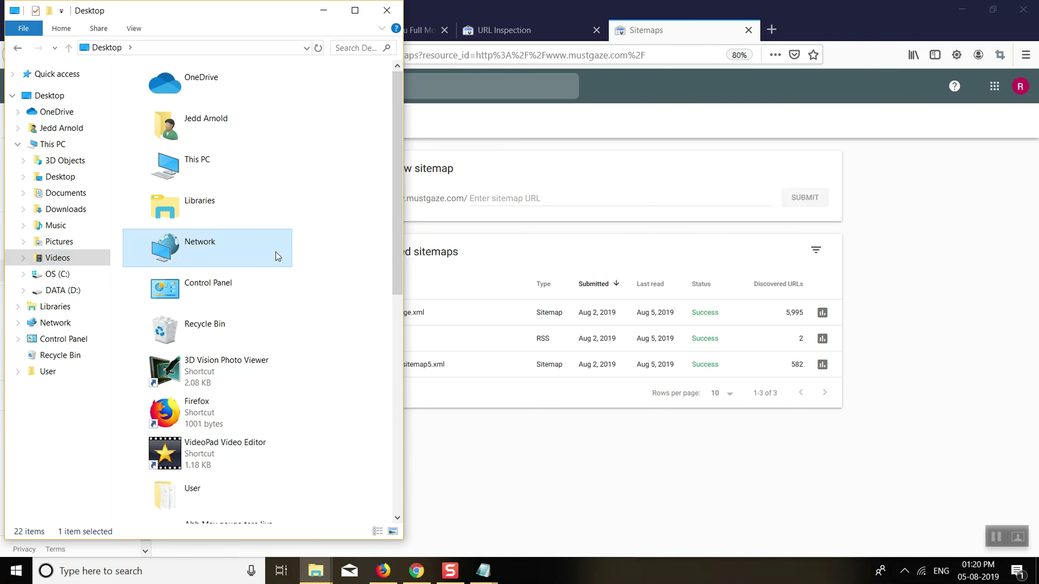
type("un")
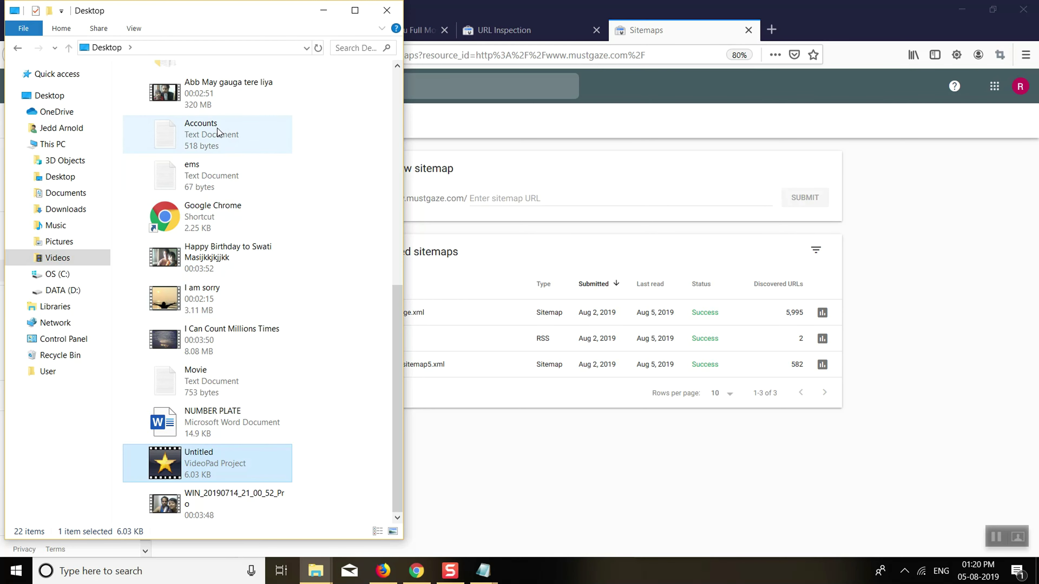
type("u")
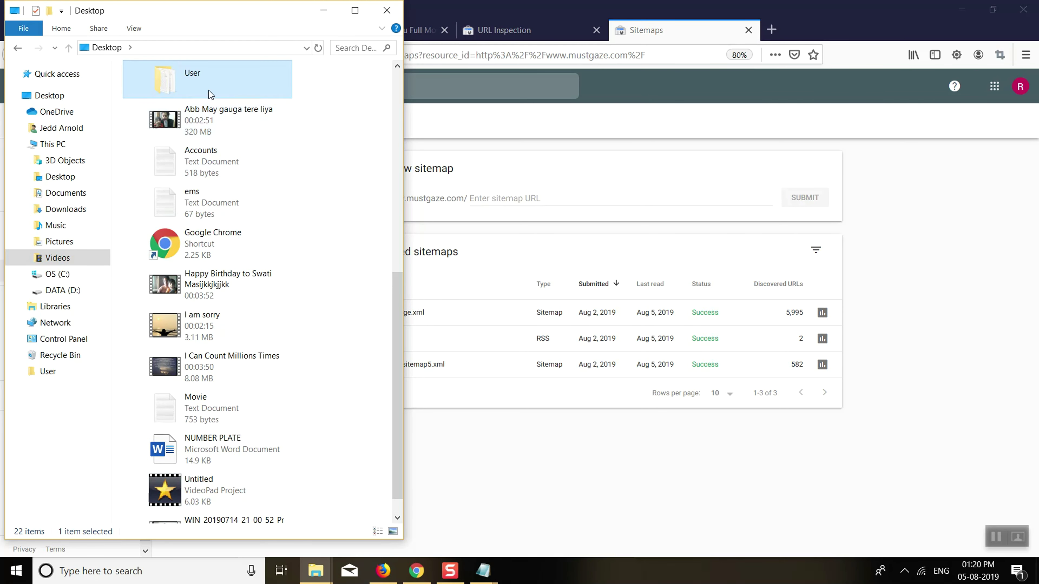
double_click(187, 86)
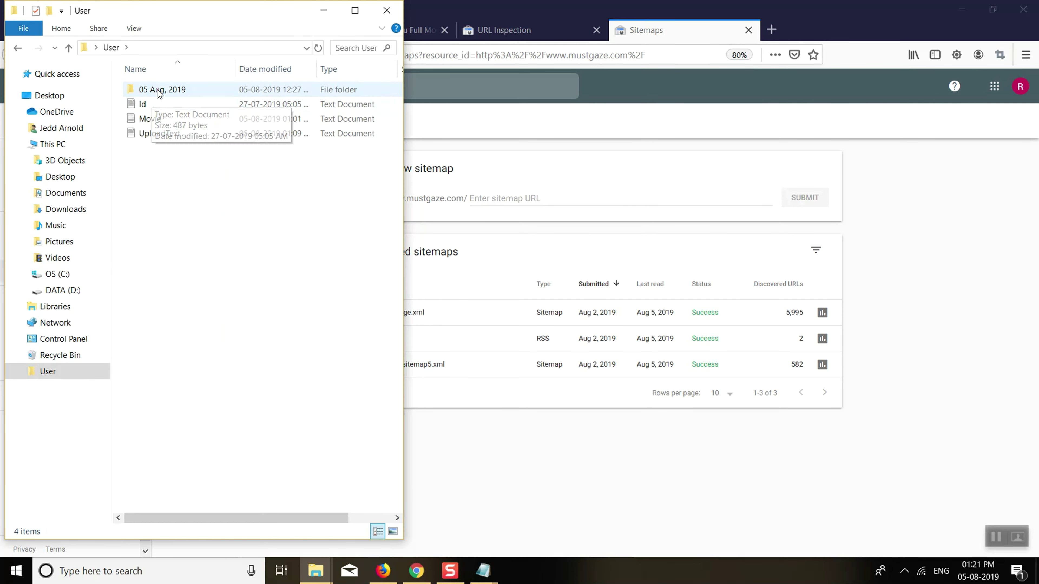
double_click(180, 90)
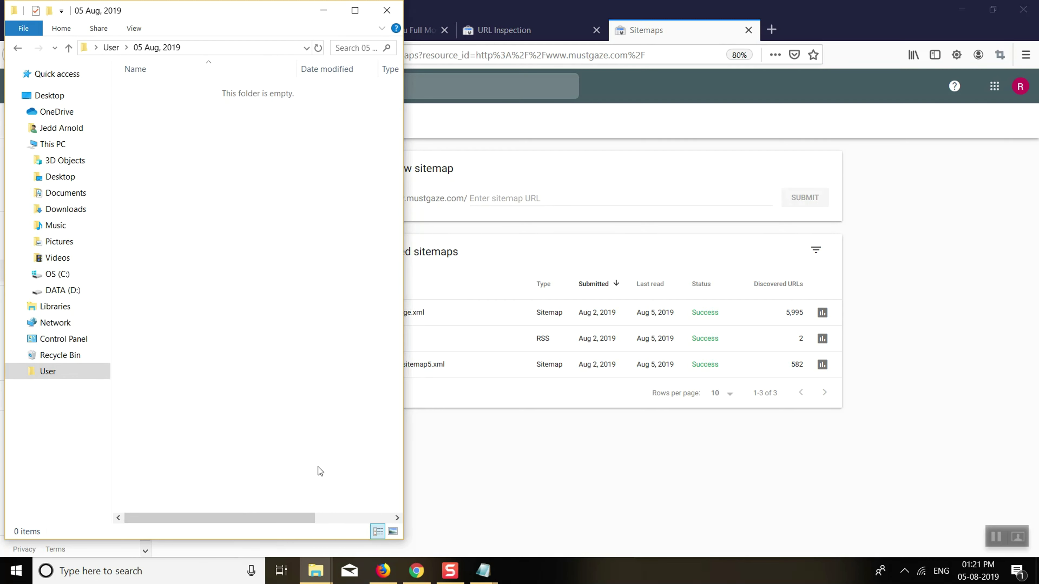
left_click(398, 519)
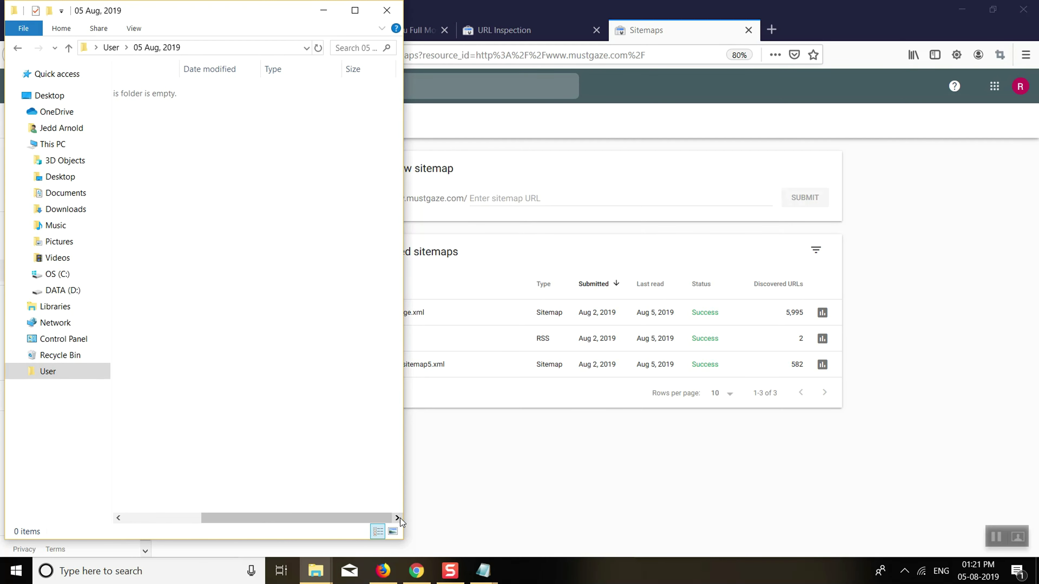
left_click_drag(363, 518, 180, 516)
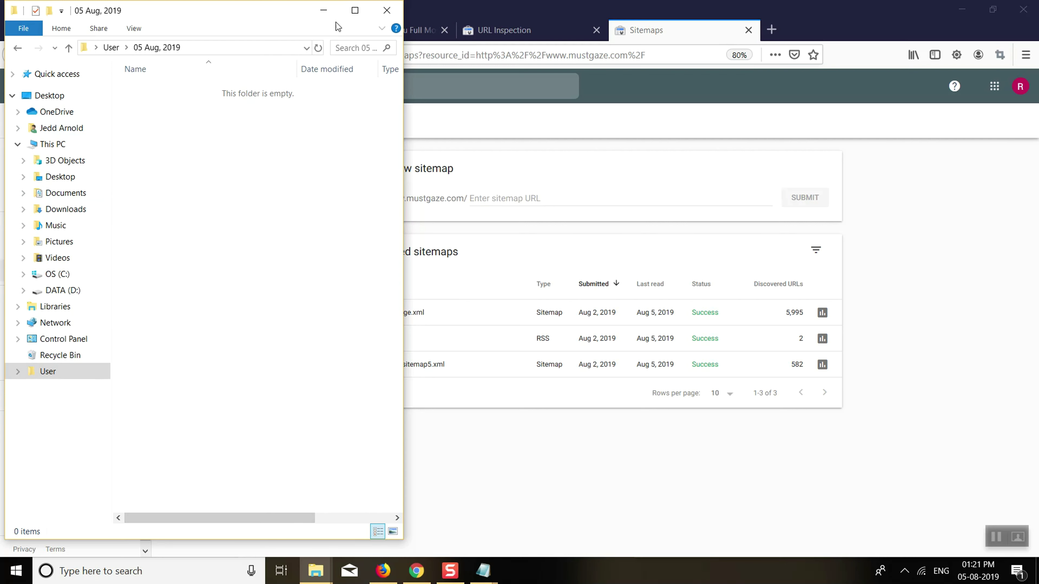
Return to the URL Inspection result in Firefox and restore the browser to its smaller window beside the User folder
left_click(634, 81)
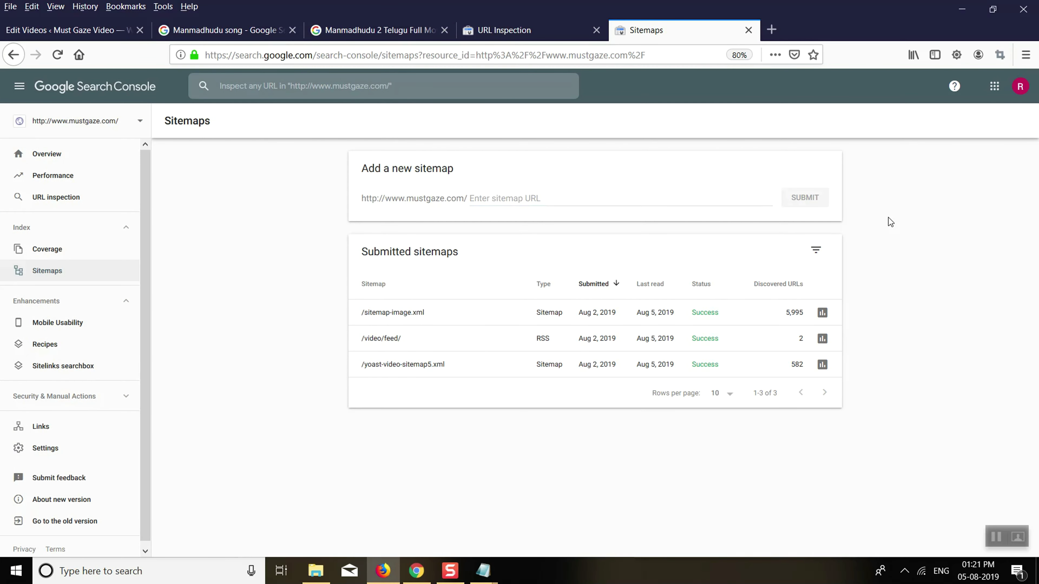
left_click(498, 29)
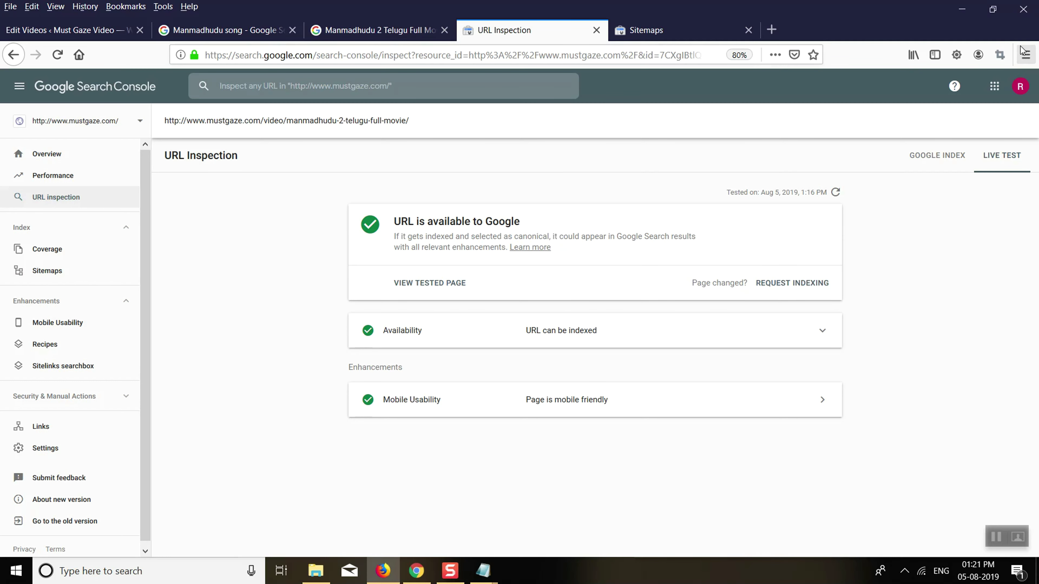
left_click(997, 17)
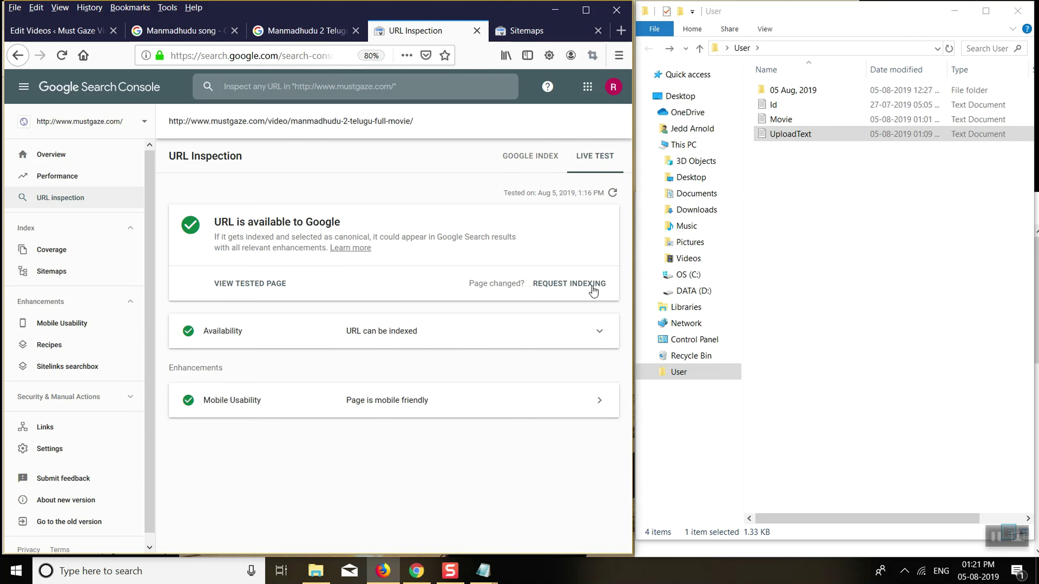
Request indexing for the inspected Manmadhudu 2 URL and complete the image check by selecting all pictures with bridges
left_click(573, 285)
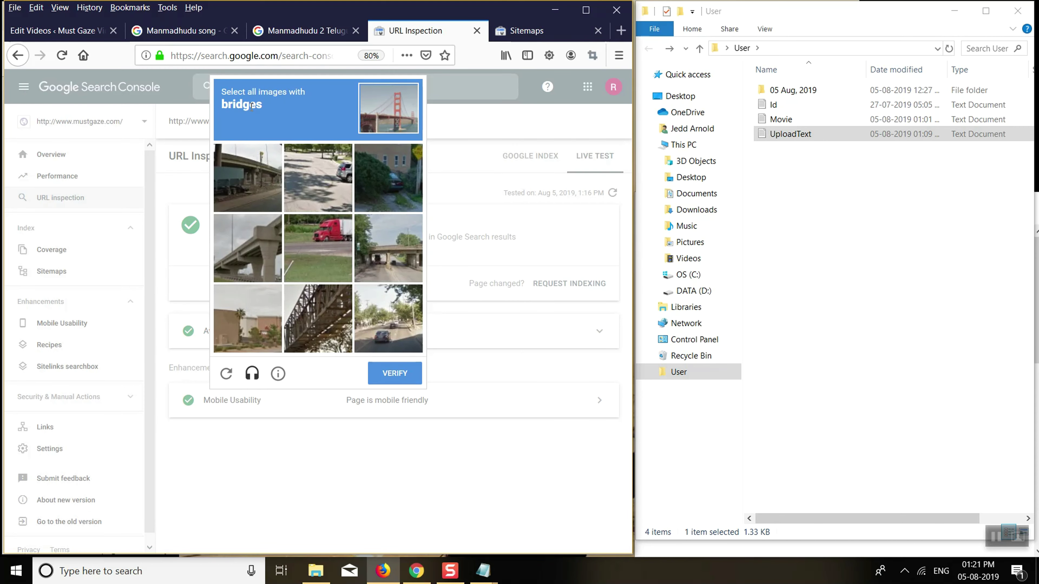
left_click(310, 312)
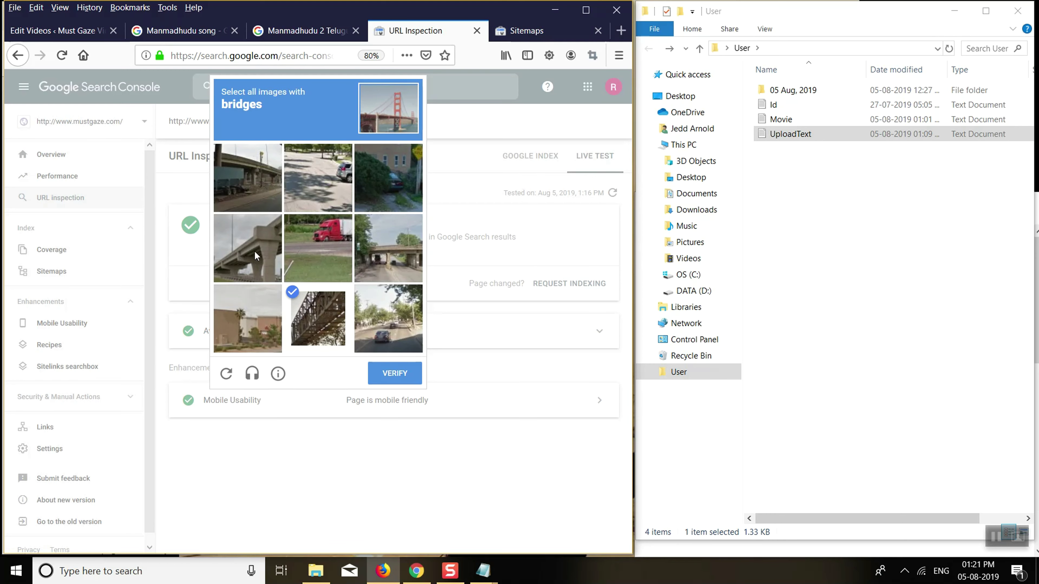
left_click(254, 249)
left_click(250, 187)
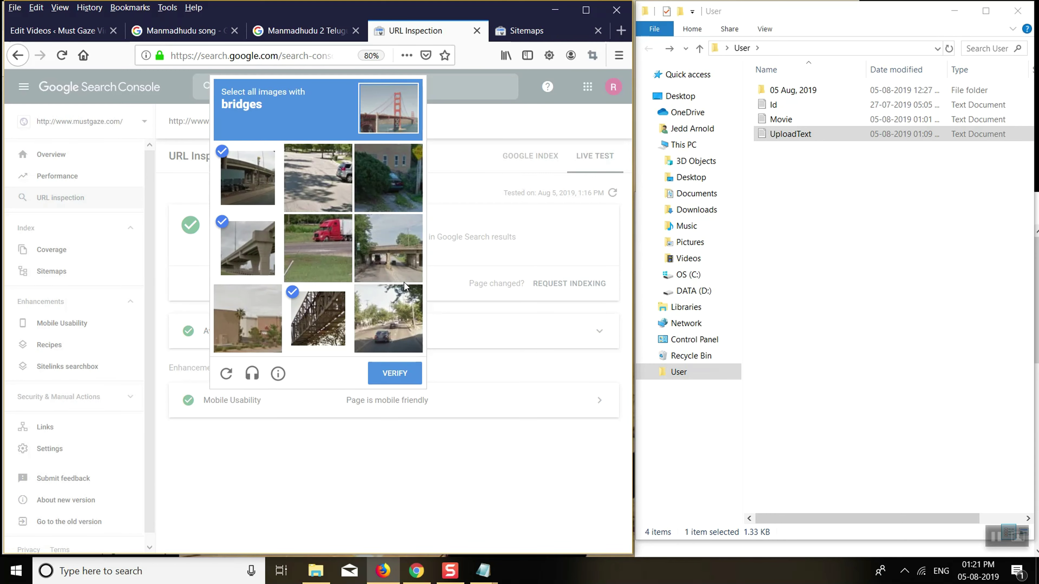
left_click(399, 262)
left_click(399, 376)
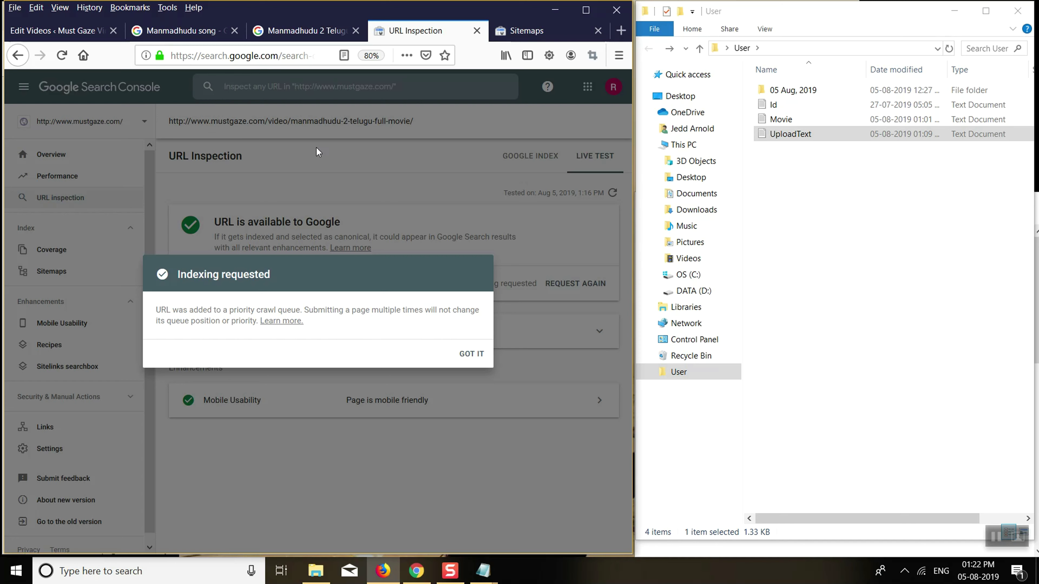
Capture the whole web page with Easy Screenshot and choose the Desktop's User > 05 Aug, 2019 folder as the image's save location
left_click(591, 58)
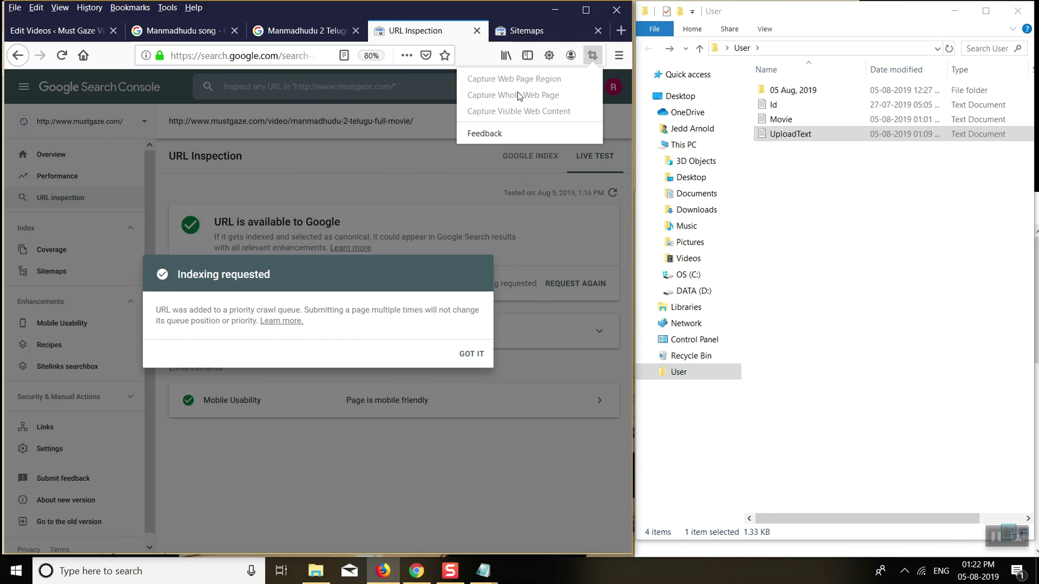
left_click(519, 96)
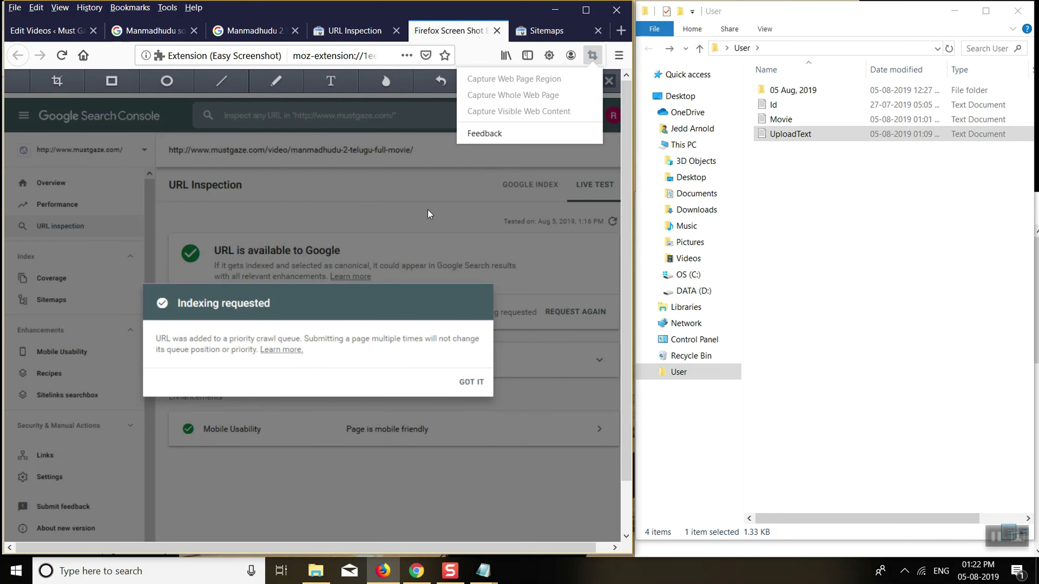
right_click(417, 183)
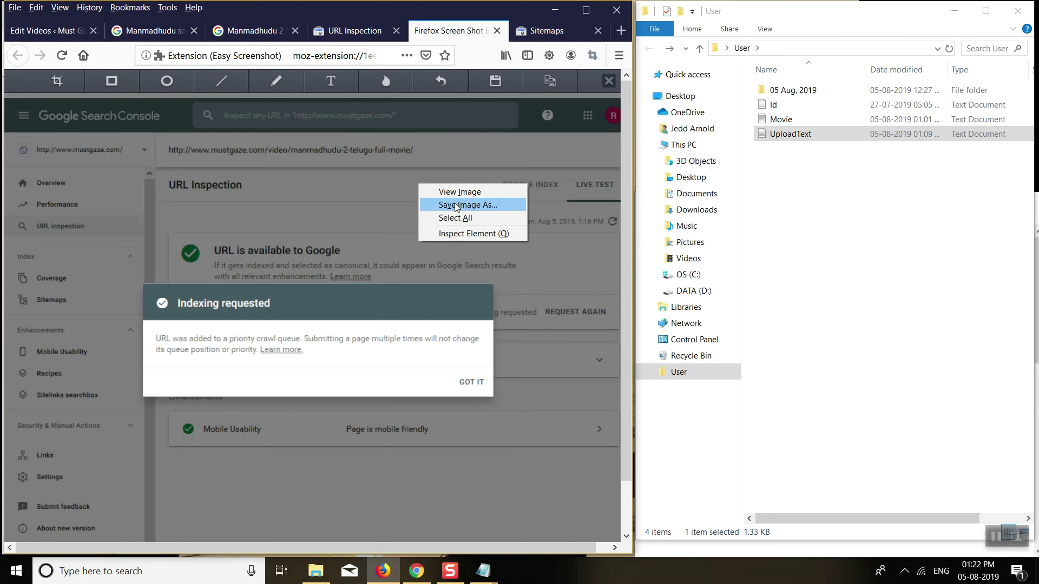
left_click(466, 205)
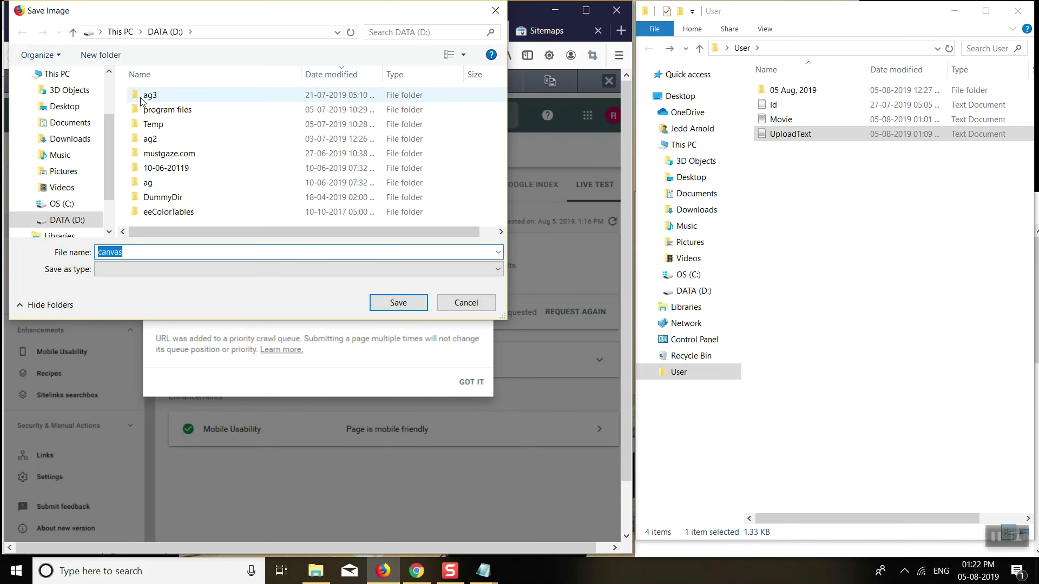
left_click(63, 107)
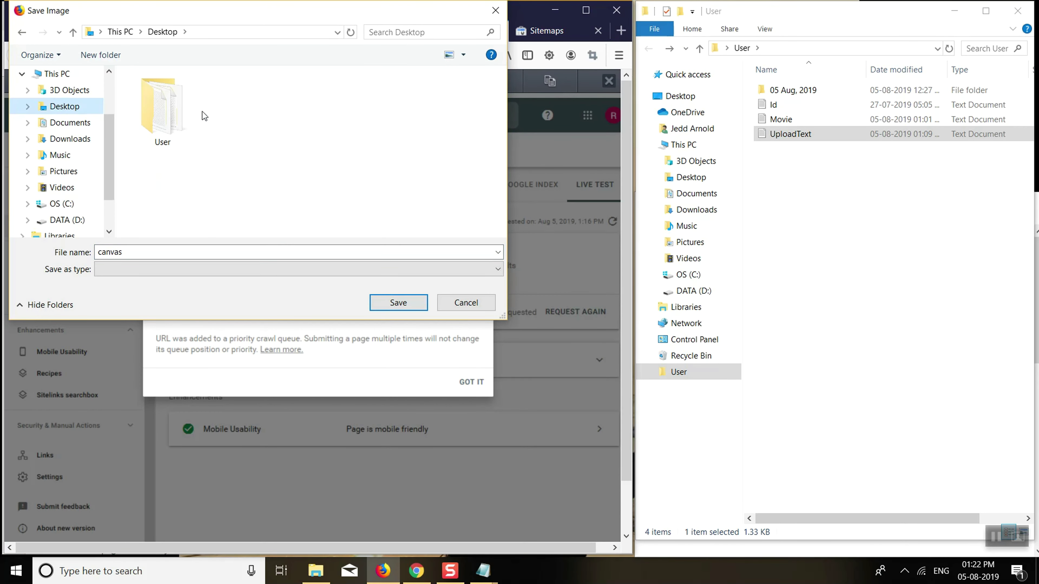
double_click(157, 111)
left_click(156, 109)
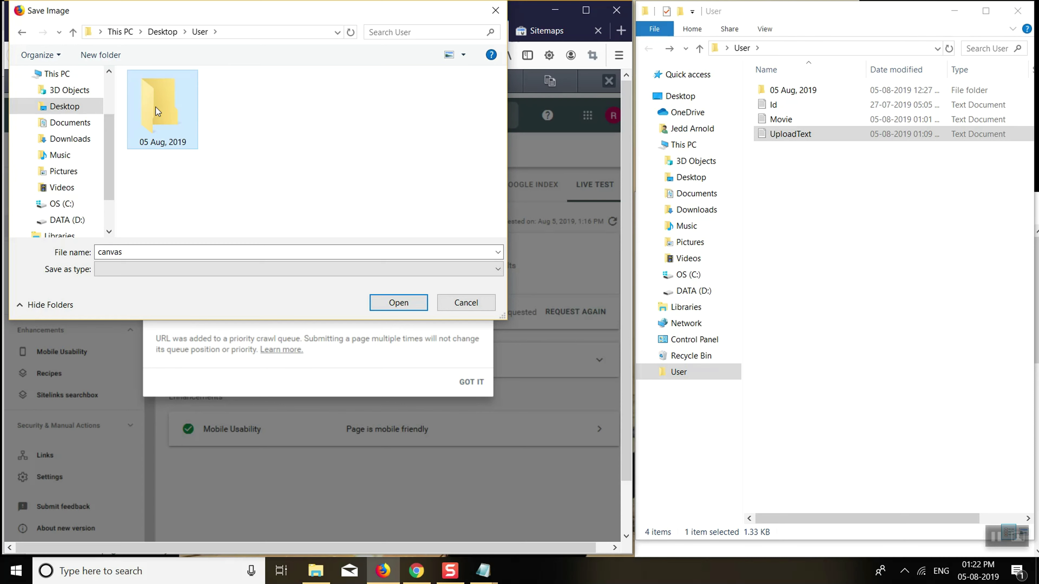
double_click(154, 109)
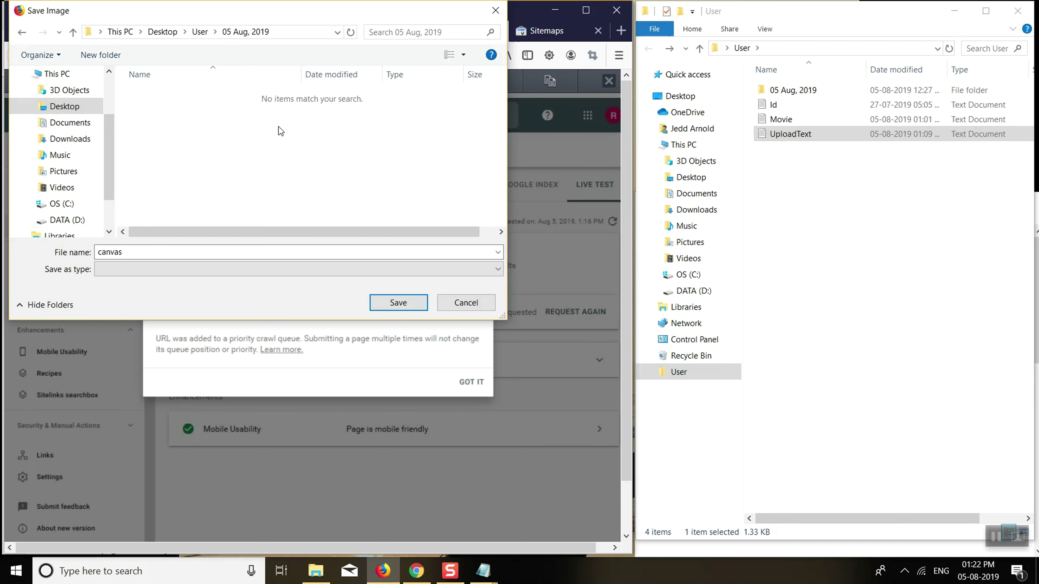
Copy the video title from the sitemap source in Chrome and name the image file Manmadhudu 2 Telugu Full Movie in Firefox's save dialog
double_click(143, 252)
left_click(143, 251)
double_click(162, 251)
left_click(139, 253)
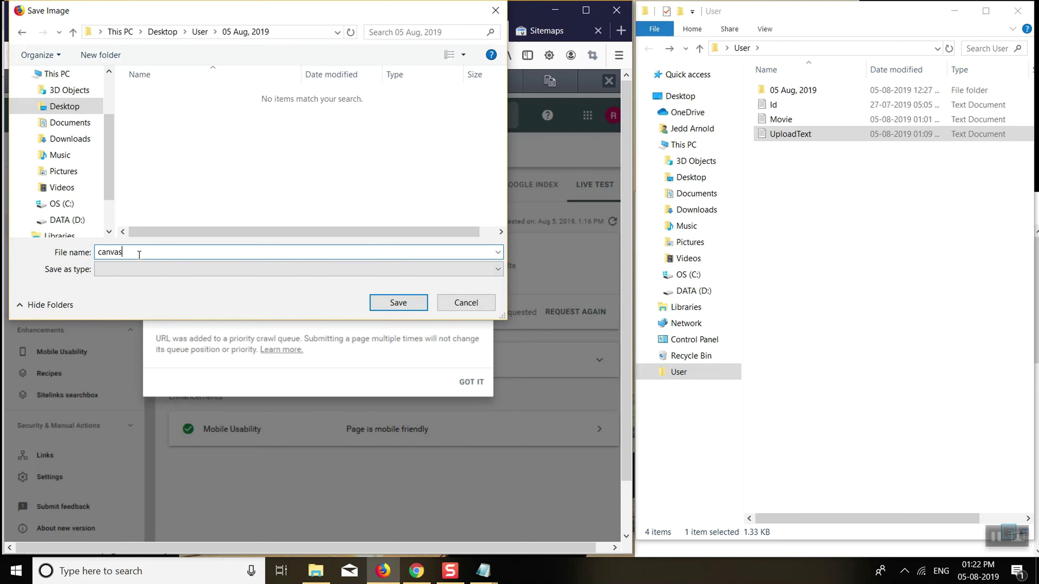
left_click_drag(239, 11, 402, 121)
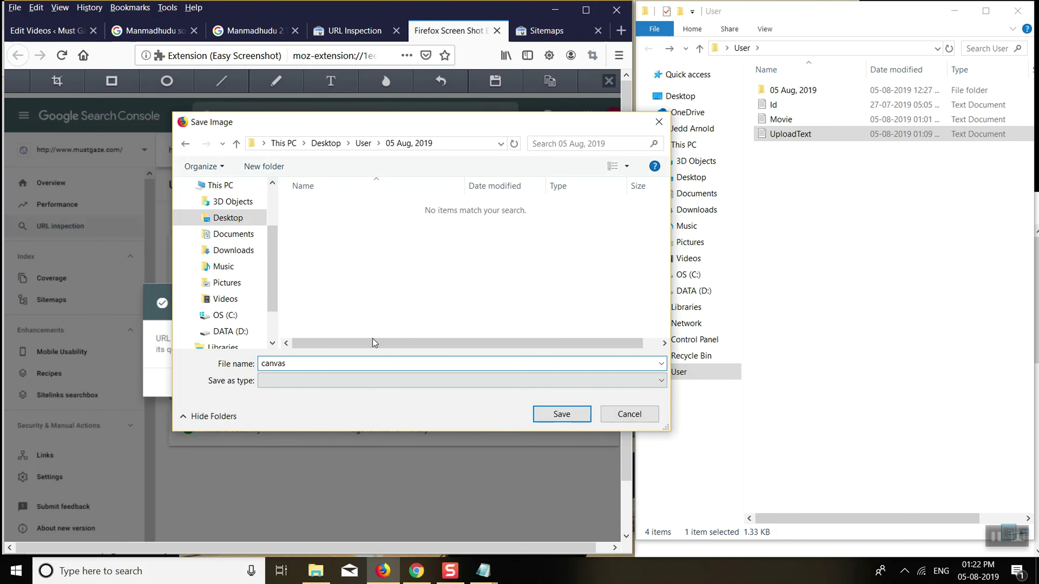
left_click(416, 571)
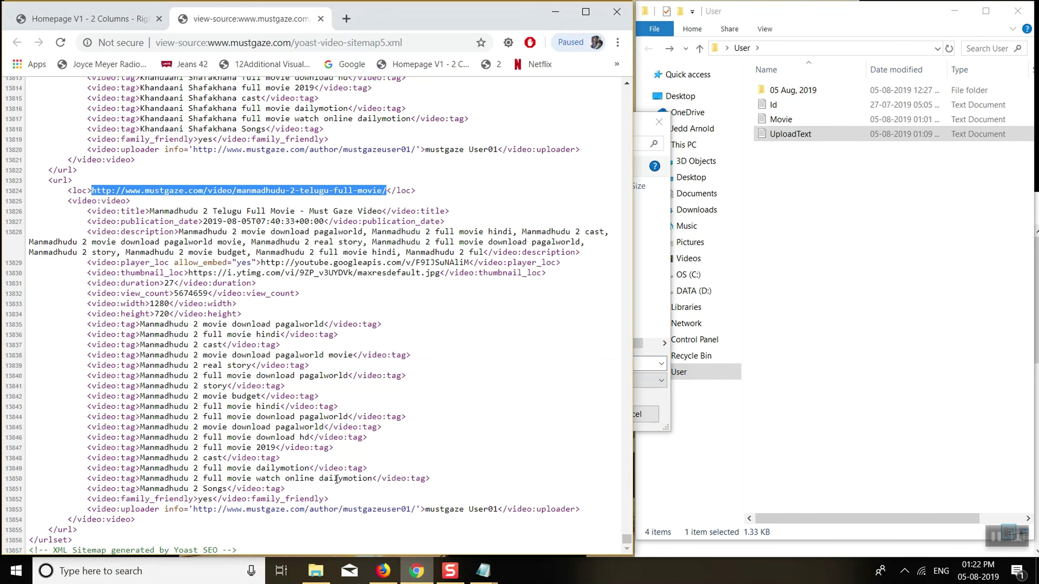
left_click(207, 204)
left_click_drag(232, 209, 291, 207)
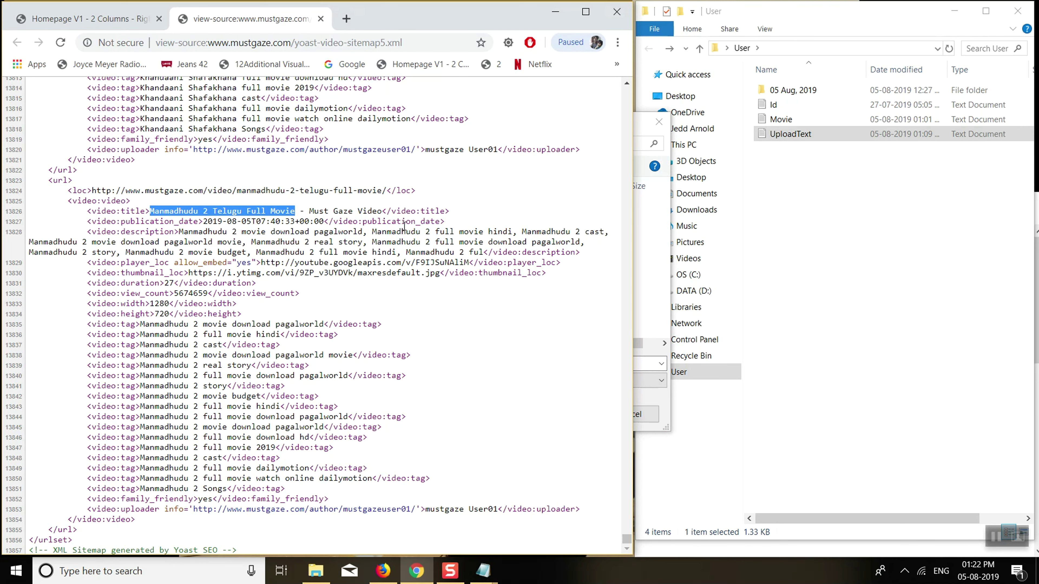
key("alt+Tab")
type("Manmadhudu 2 Telugu Full Movie")
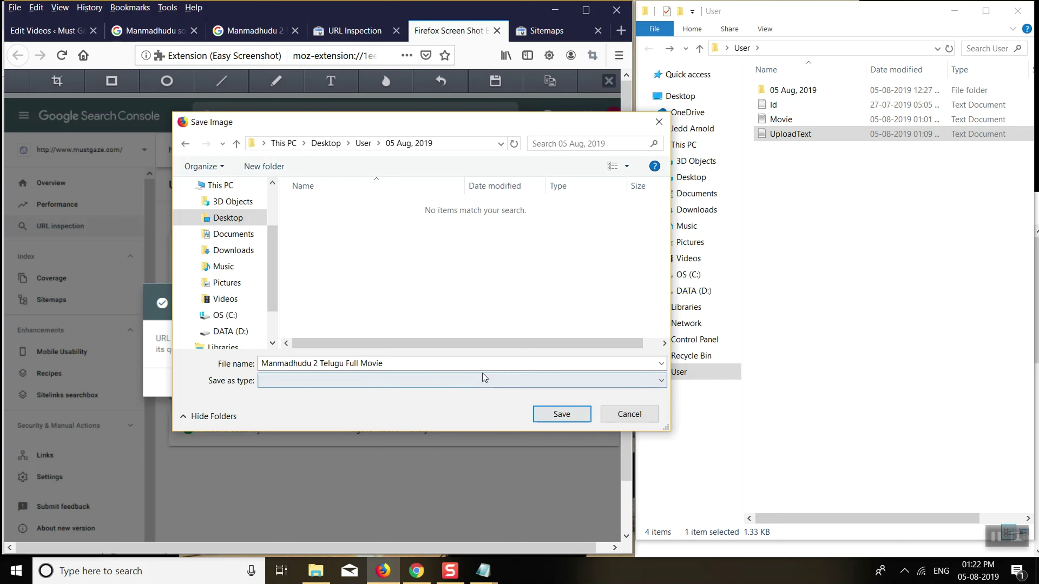
Set the save type to All Files and save the screenshot image
left_click(446, 382)
left_click(359, 403)
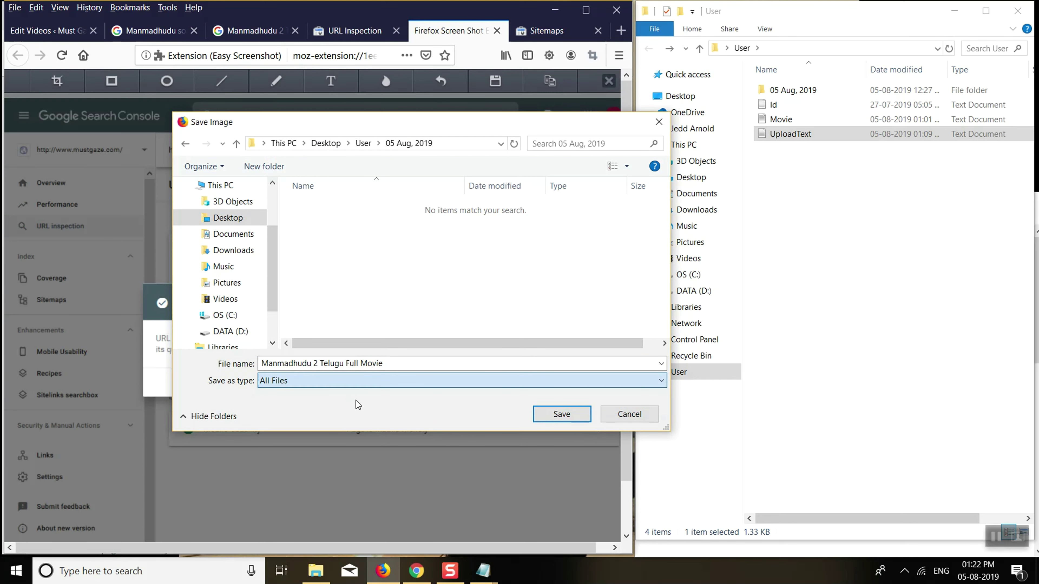
left_click(563, 414)
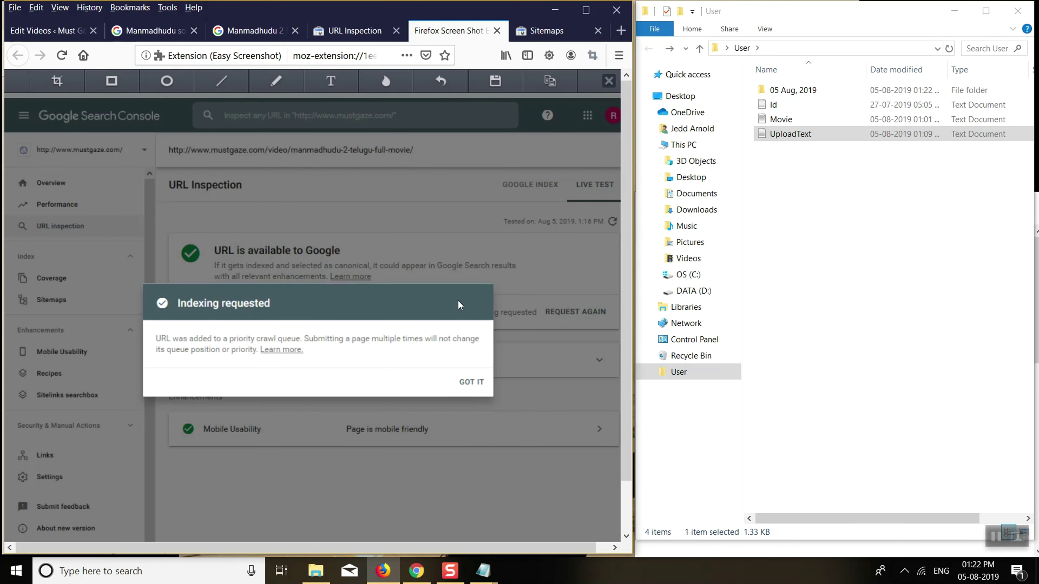
View the saved Manmadhudu 2 Telugu Full Movie screenshot from the 05 Aug, 2019 folder, close it and return to the User folder
double_click(787, 92)
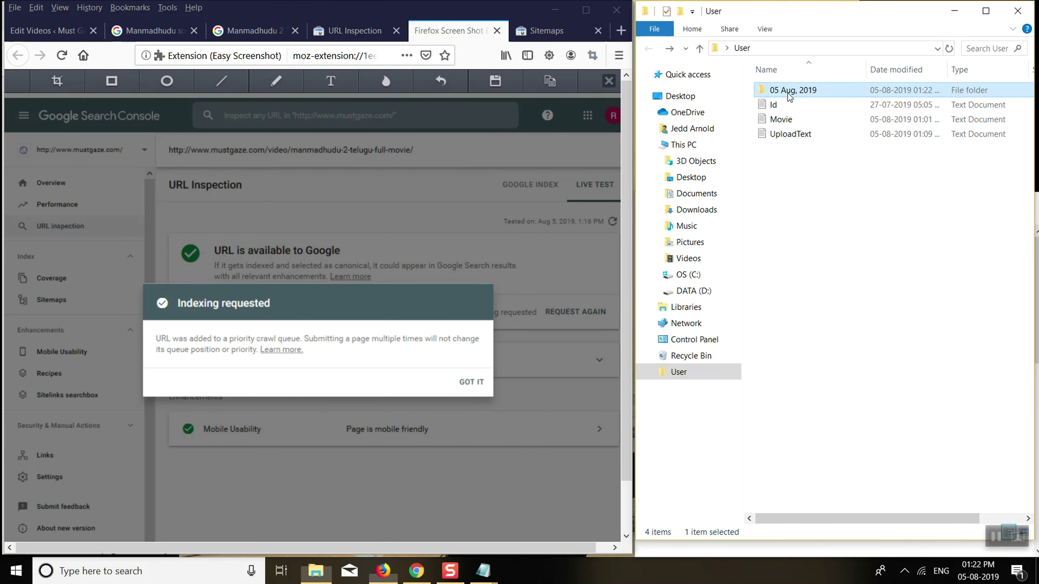
left_click(799, 108)
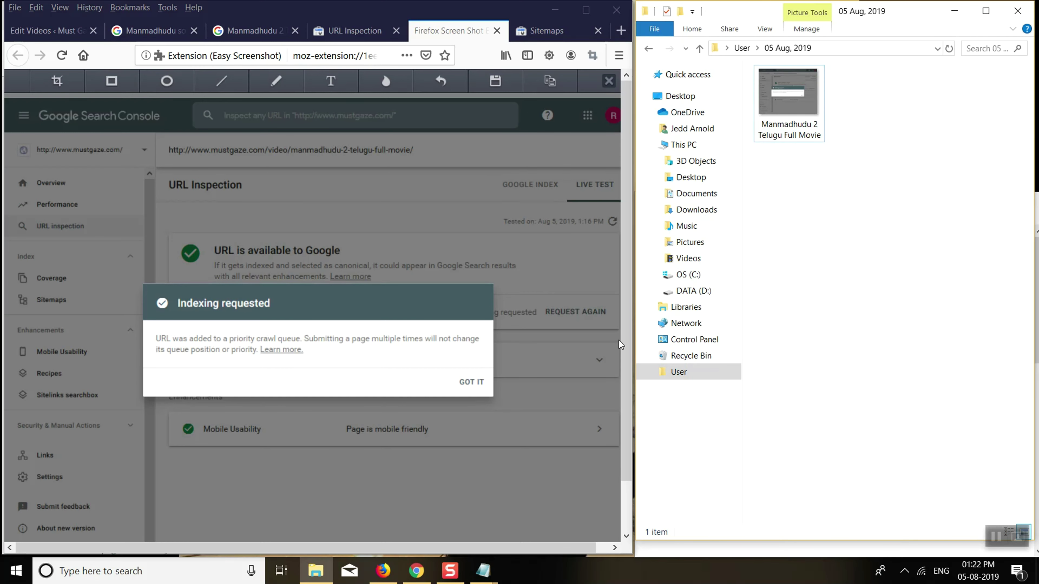
left_click(794, 91)
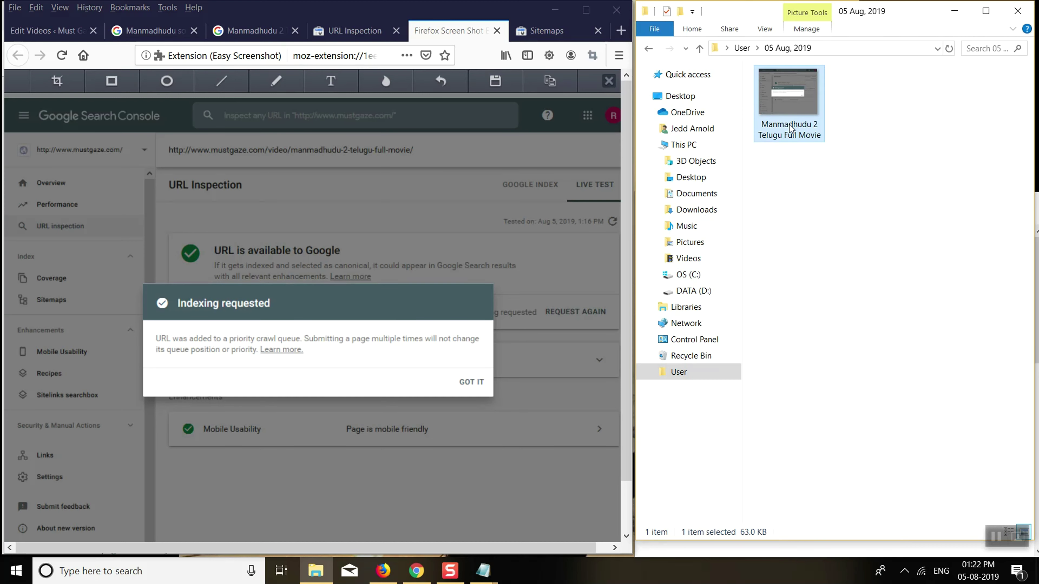
double_click(786, 96)
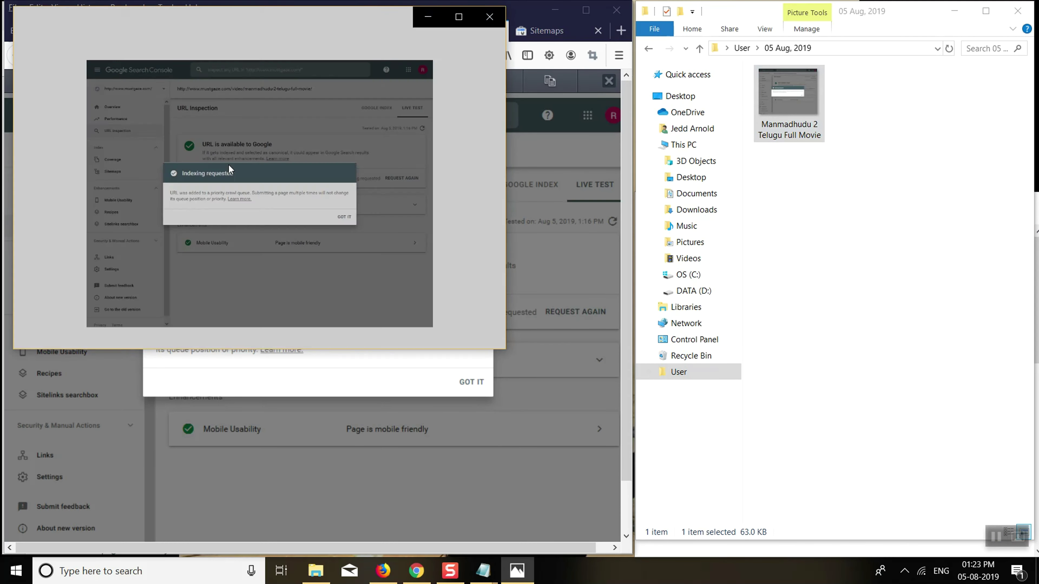
left_click_drag(339, 27, 551, 134)
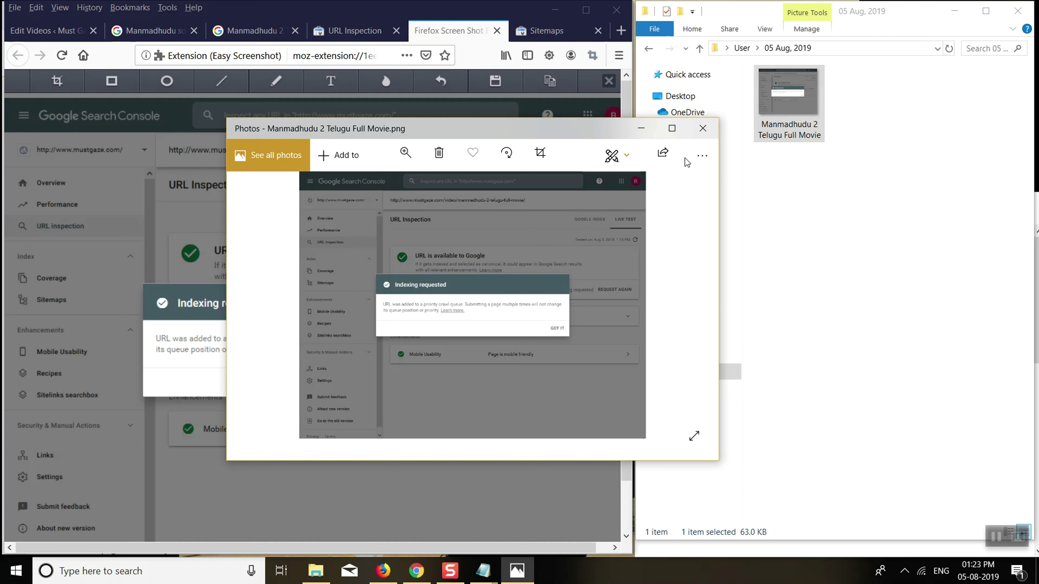
left_click(698, 136)
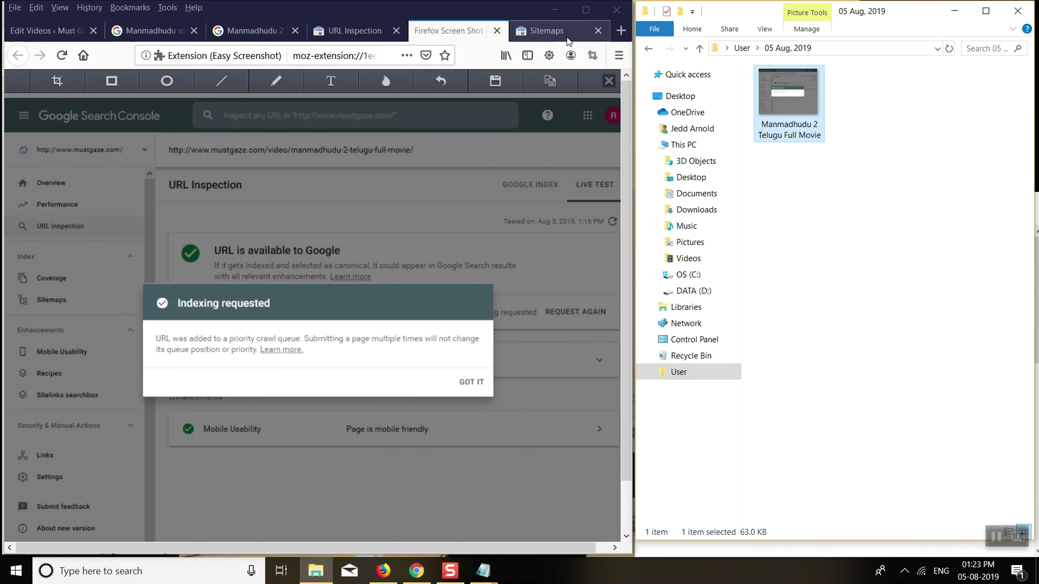
key("alt+Left")
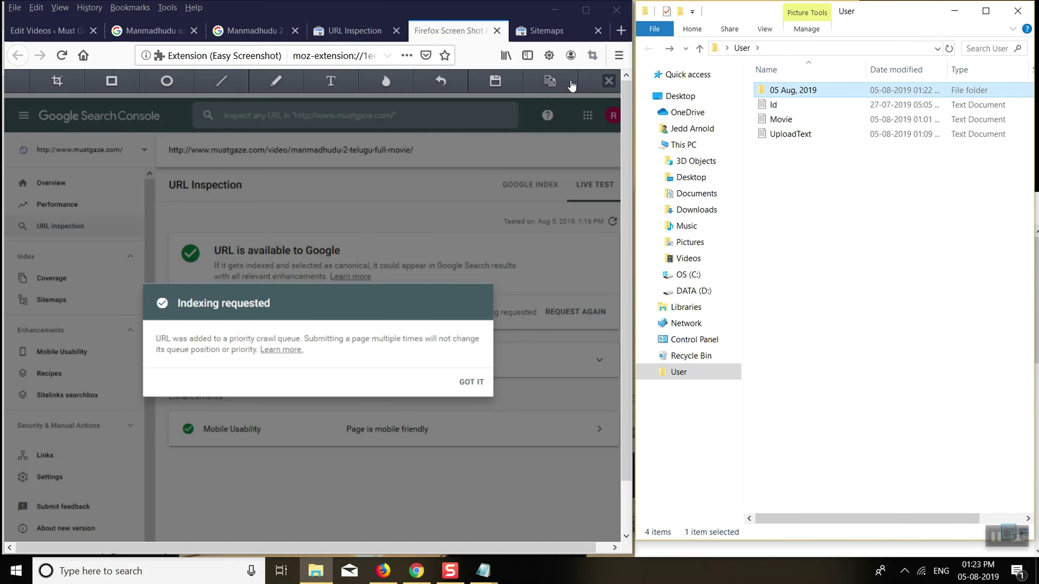
Close the screenshot editor in Firefox and dismiss the indexing request confirmation on the URL Inspection page
left_click(579, 12)
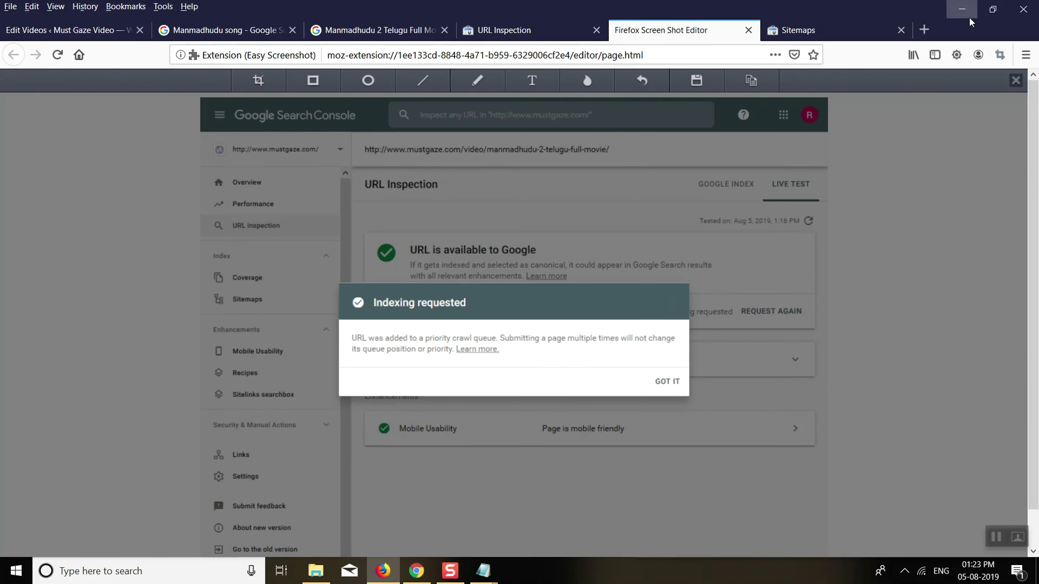
left_click(993, 9)
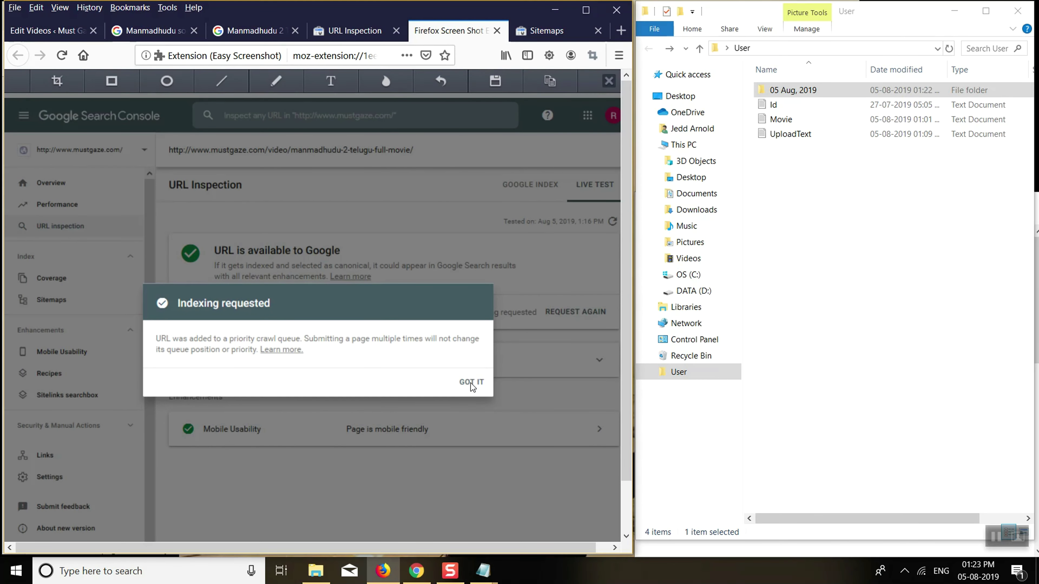
left_click(498, 31)
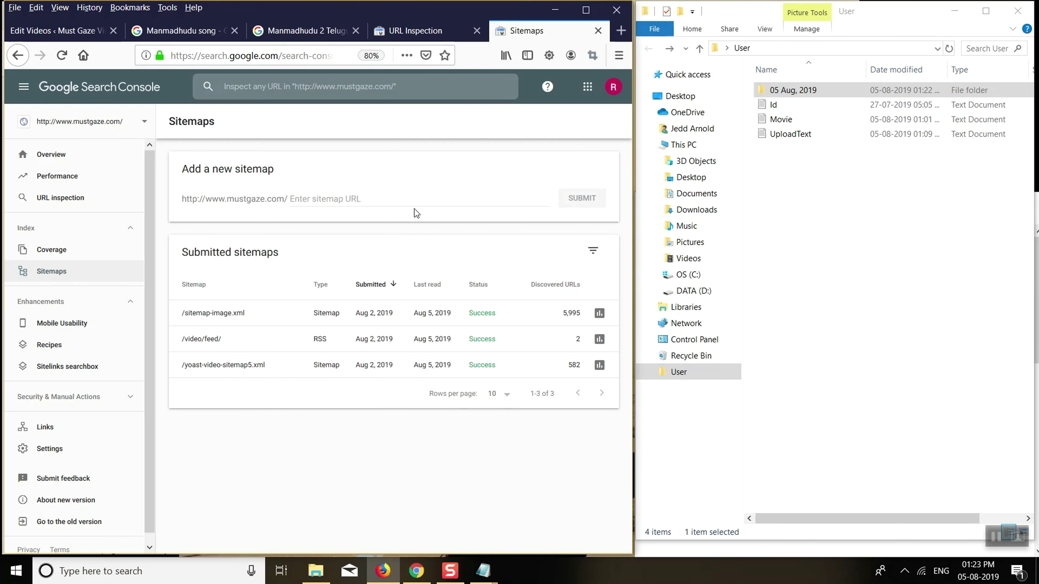
left_click(424, 32)
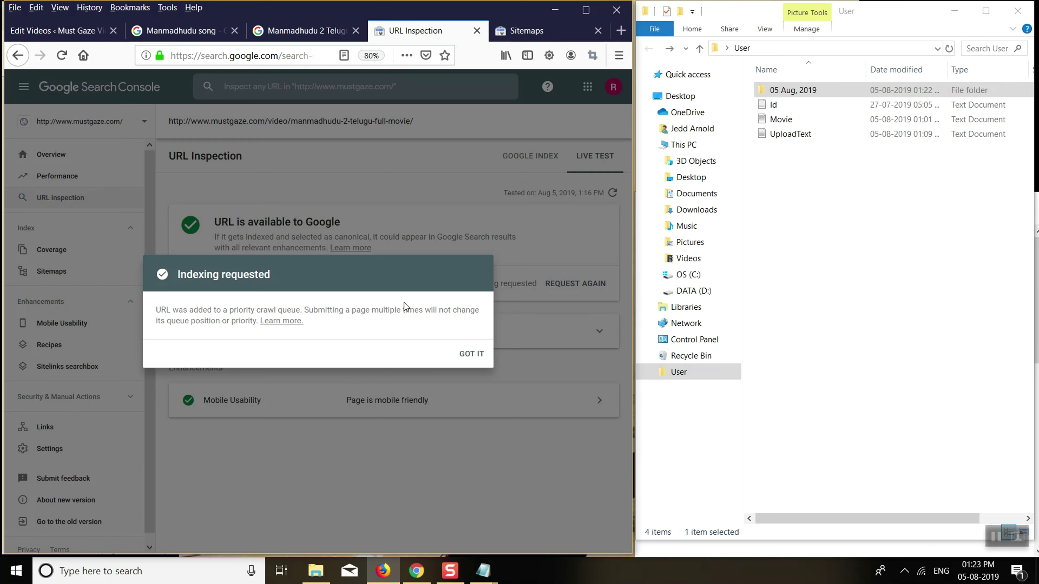
left_click(464, 359)
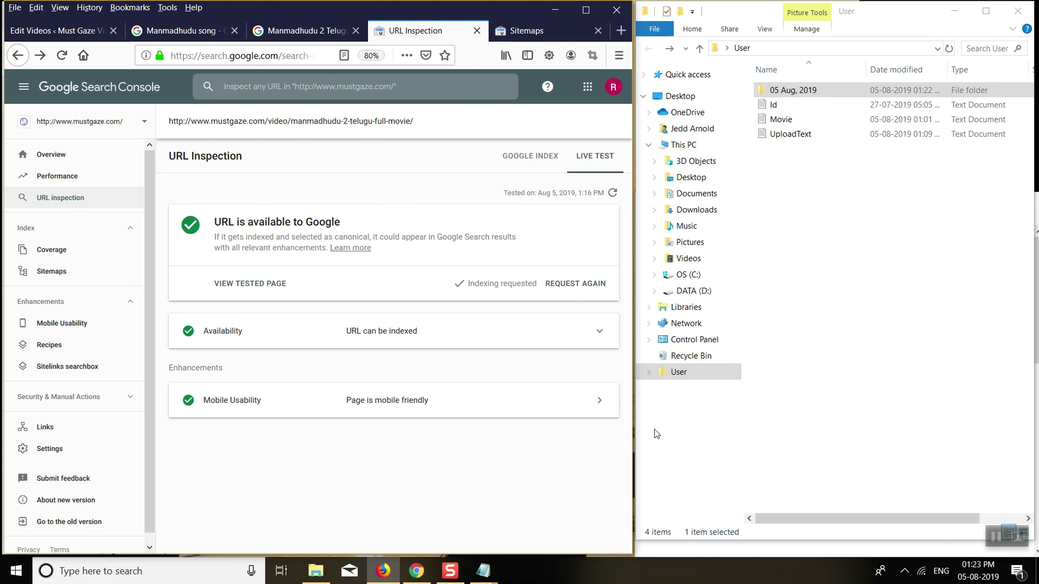
Return to the top of the Manmadhudu 2 video's edit page and check the system clock and calendar
key("ctrl+1")
scroll(220, 331, "up", 5)
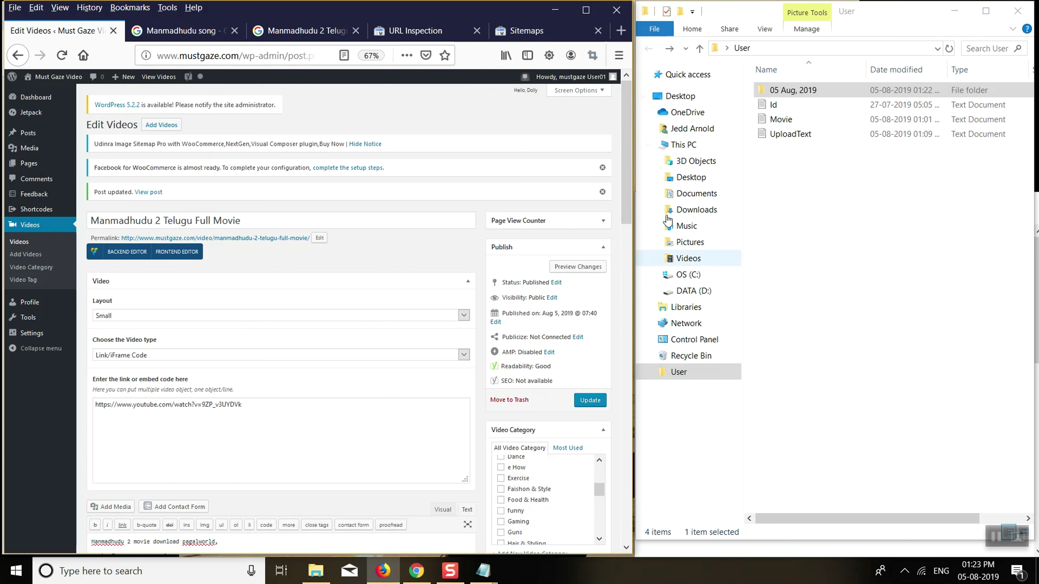
left_click(976, 570)
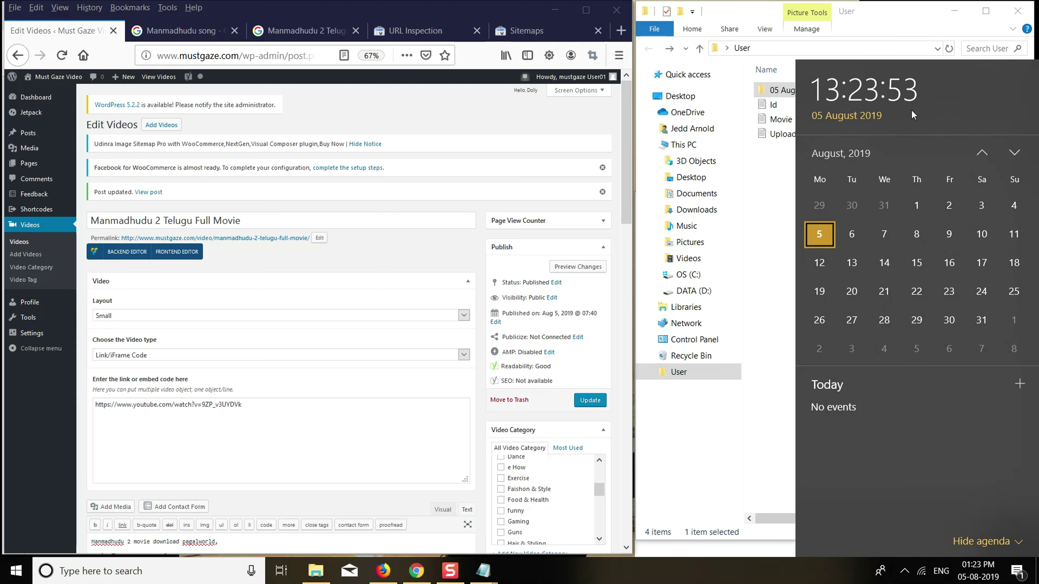
left_click(959, 579)
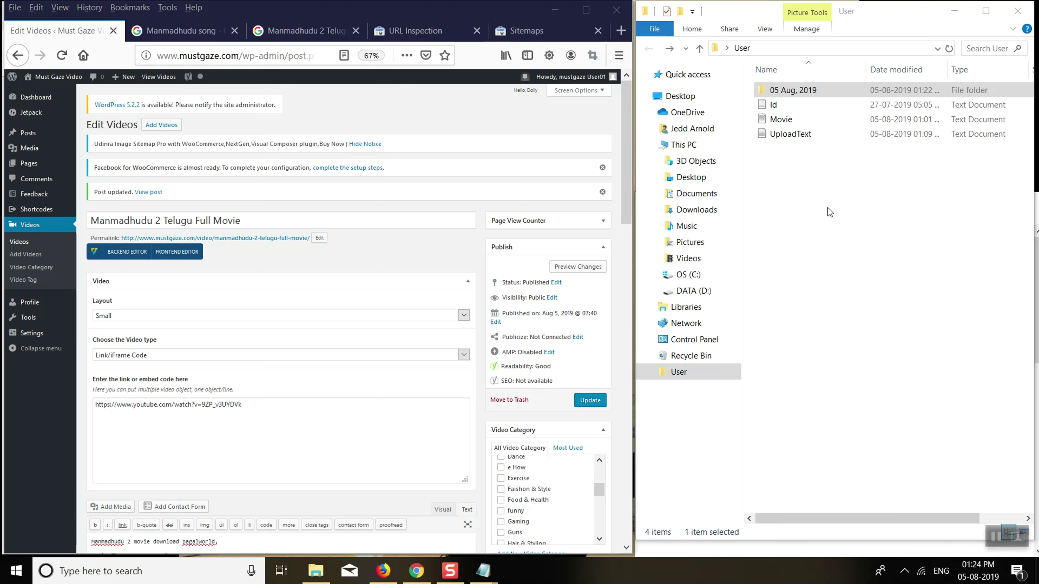
Open the Movie text file from the User folder in Notepad
left_click(791, 172)
left_click(773, 104)
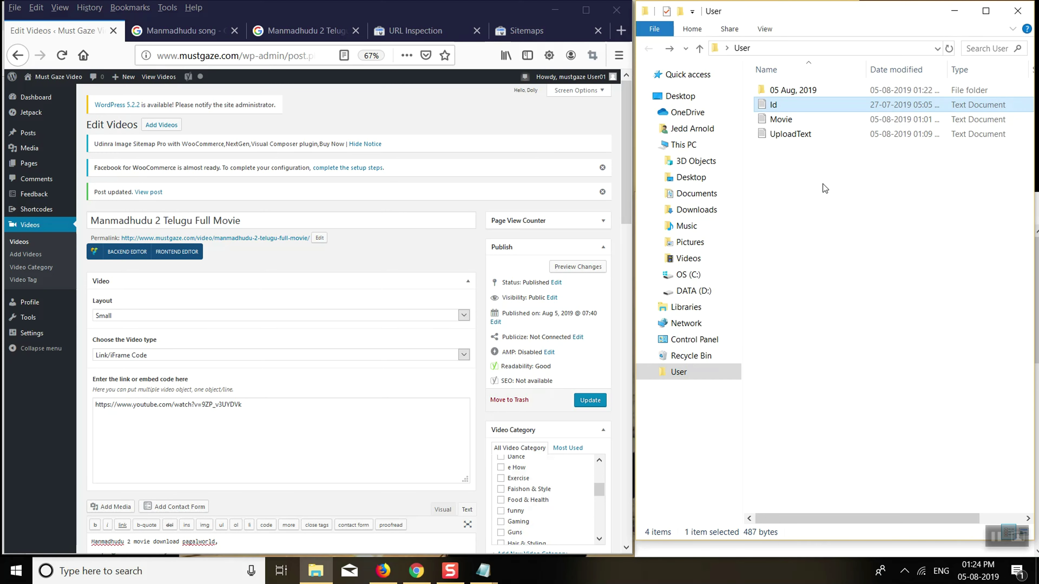
double_click(779, 119)
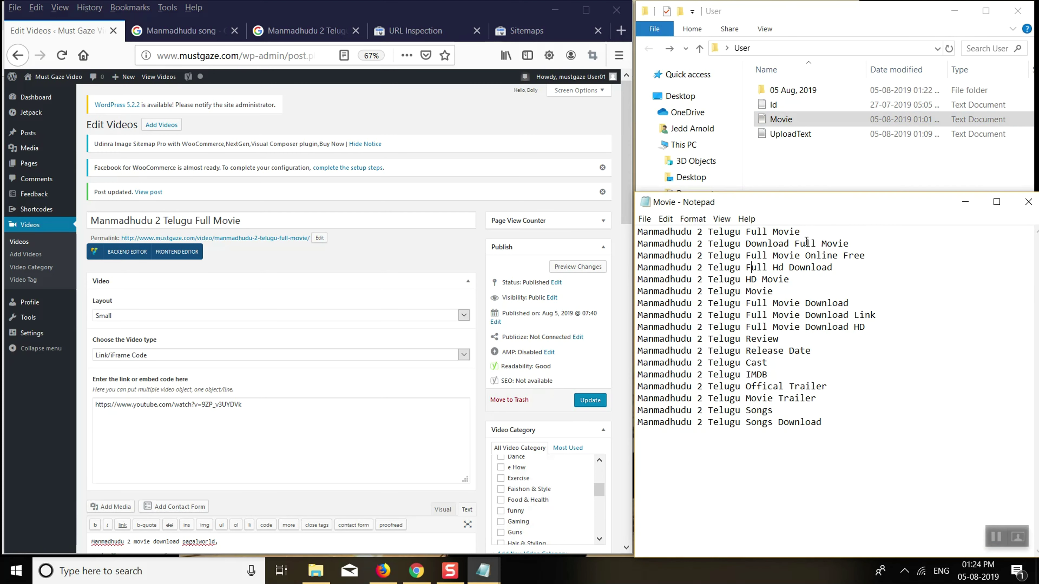
Copy the title line "Manmadhudu 2 Telugu Download Full Movie" from the Movie text file
left_click(814, 233)
key("shift+Left")
key("shift+Left")
left_click_drag(853, 243, 625, 252)
key("ctrl+c")
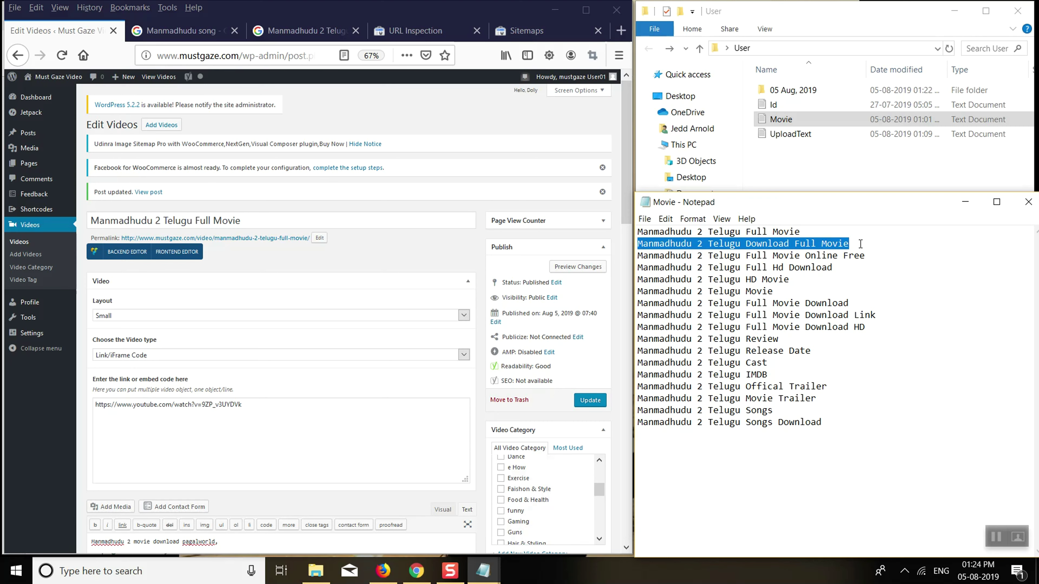
Bring up the UploadText file and replace its Khandaani Shafakhana title line with "Manmadhudu 2 Telugu Download Full Movie"
left_click(857, 175)
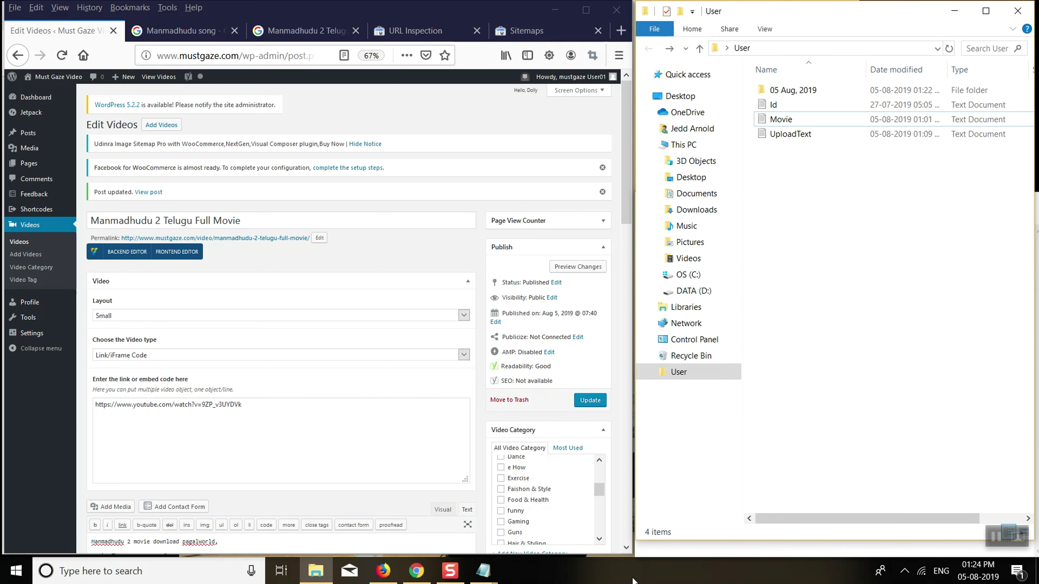
left_click(487, 567)
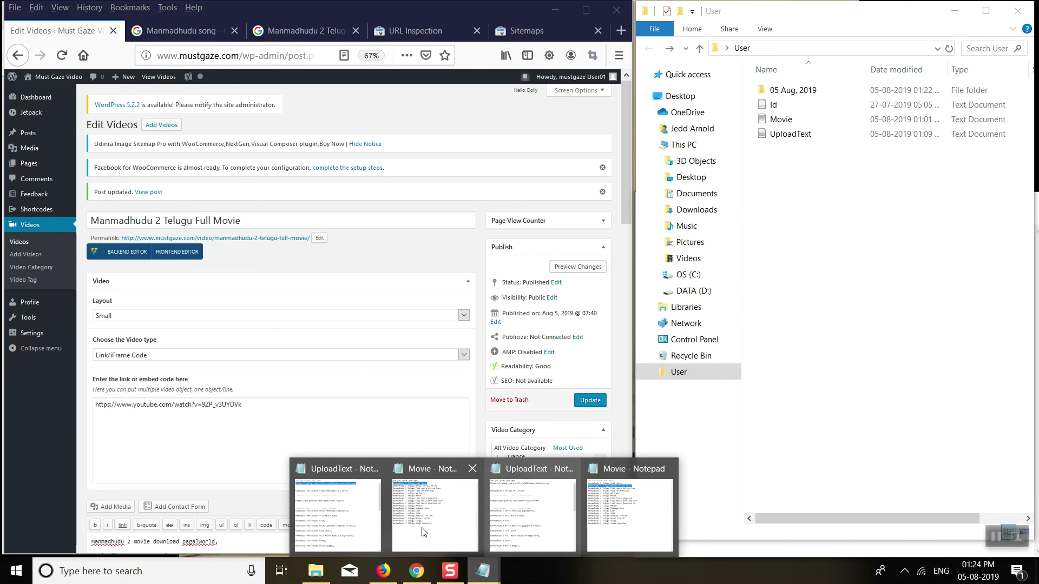
left_click(357, 519)
left_click(867, 281)
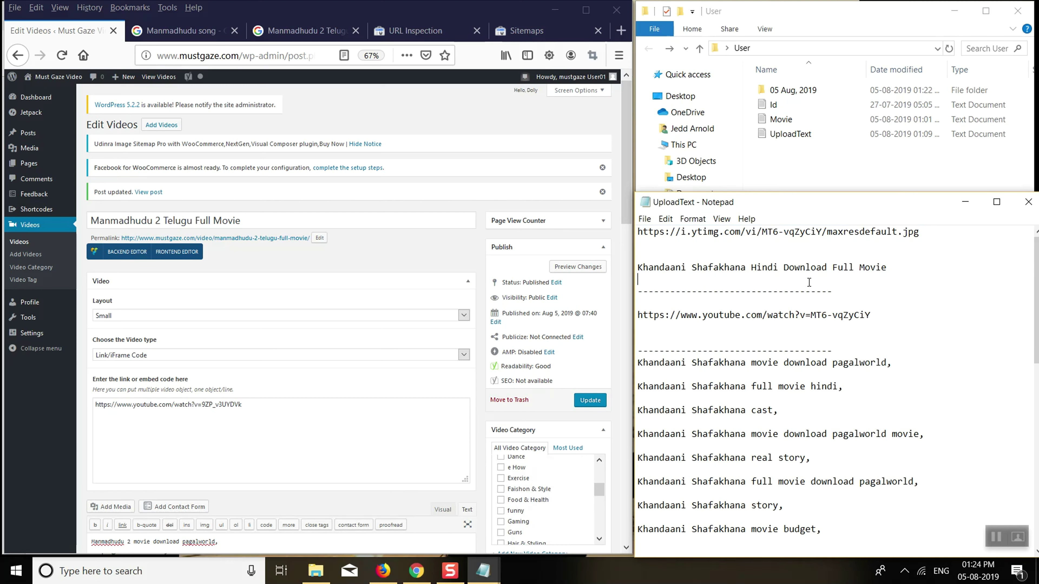
left_click_drag(887, 268, 618, 269)
key("ctrl+v")
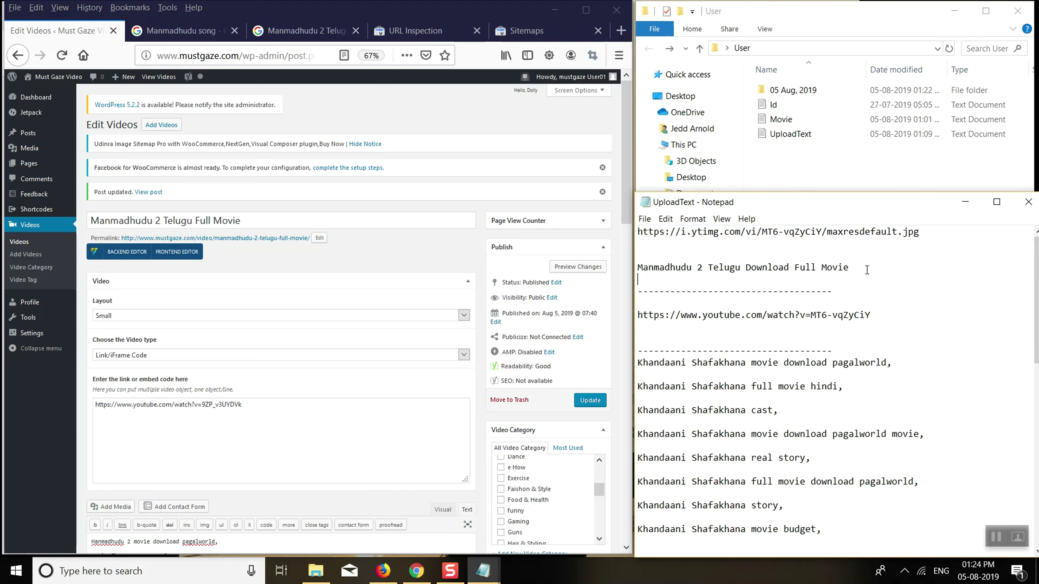
Replace the video ID in UploadText's YouTube link with vt-a9VtRojU, copied from the Gundello Emundo Video Song result in Firefox
left_click(377, 575)
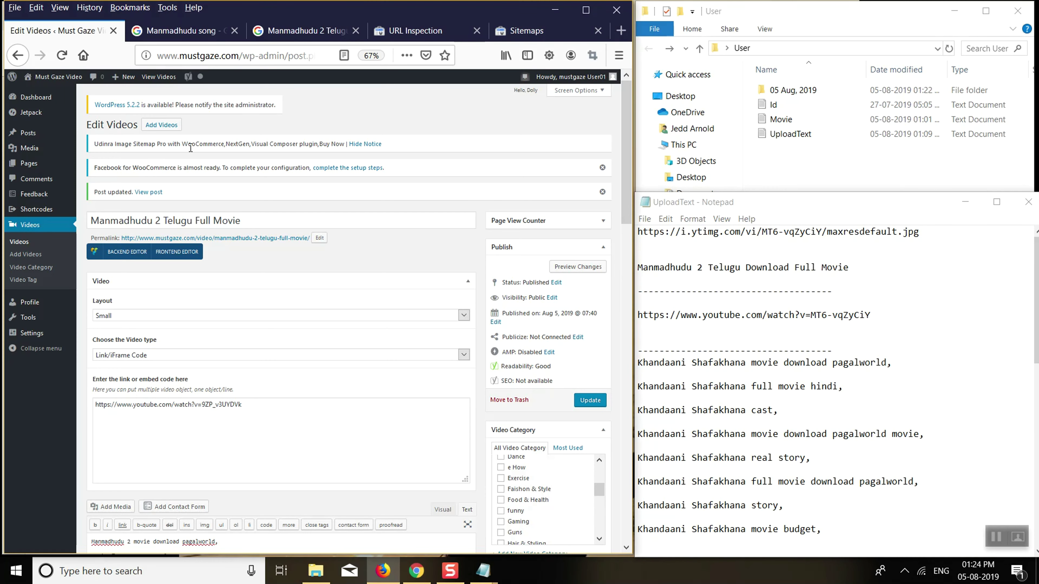
left_click(182, 31)
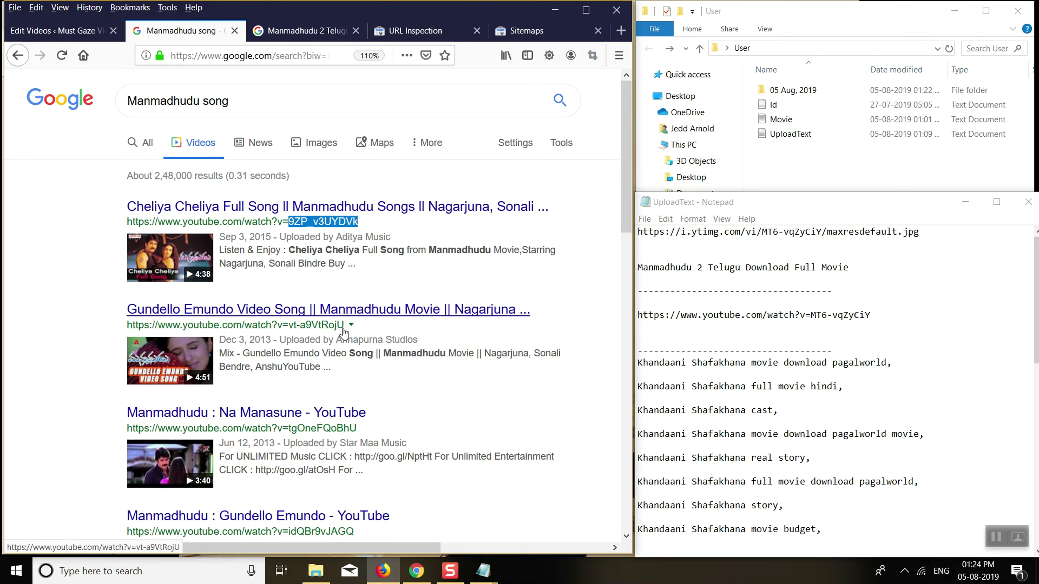
left_click_drag(344, 325, 282, 330)
key("ctrl+c")
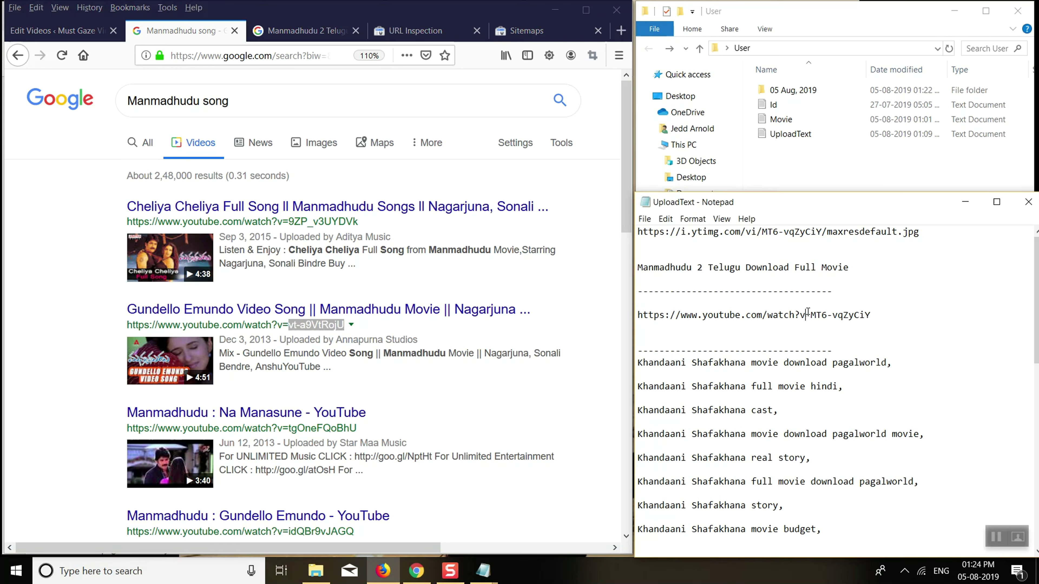
left_click_drag(907, 315, 811, 315)
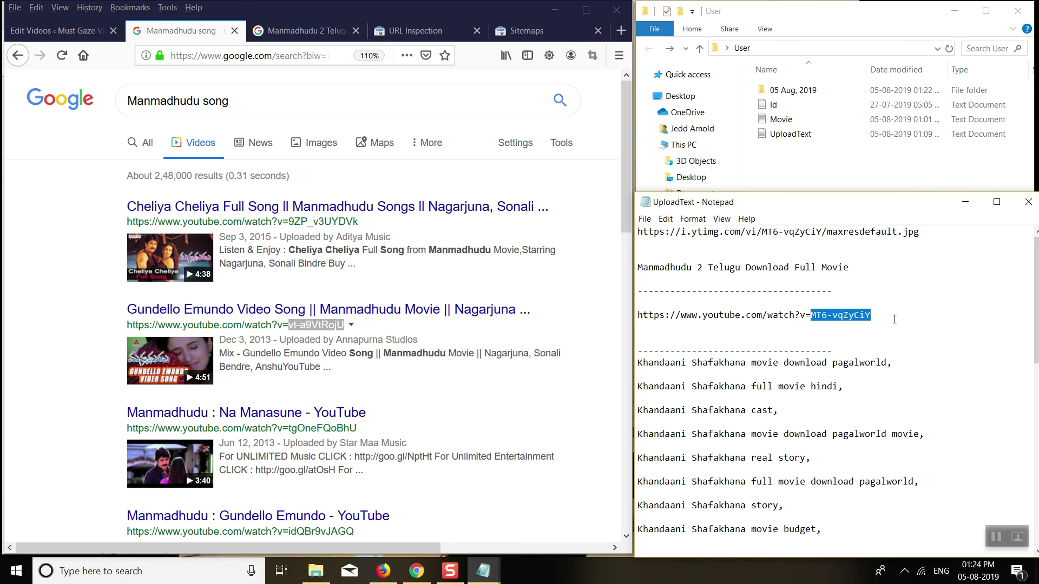
key("ctrl+v")
key("Return")
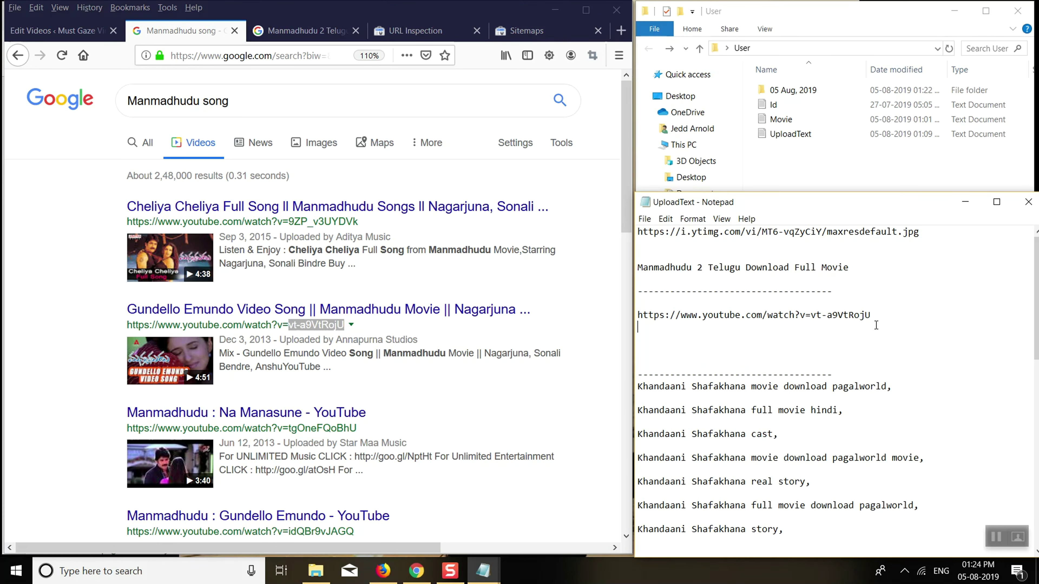
key("BackSpace")
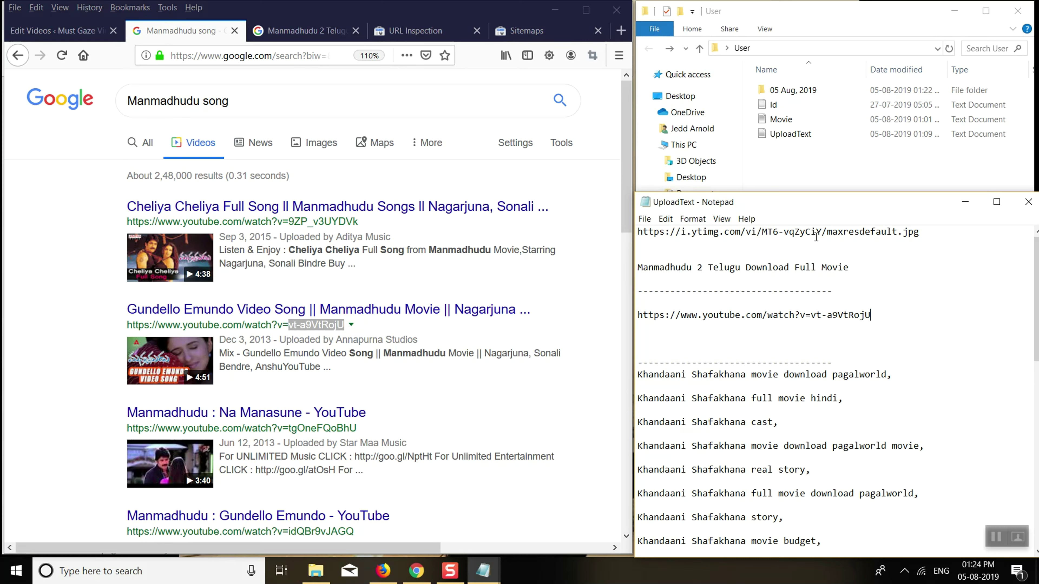
Set the video ID in the thumbnail image URL to vt-a9VtRojU, keeping the whole address on one line
left_click_drag(822, 233, 760, 236)
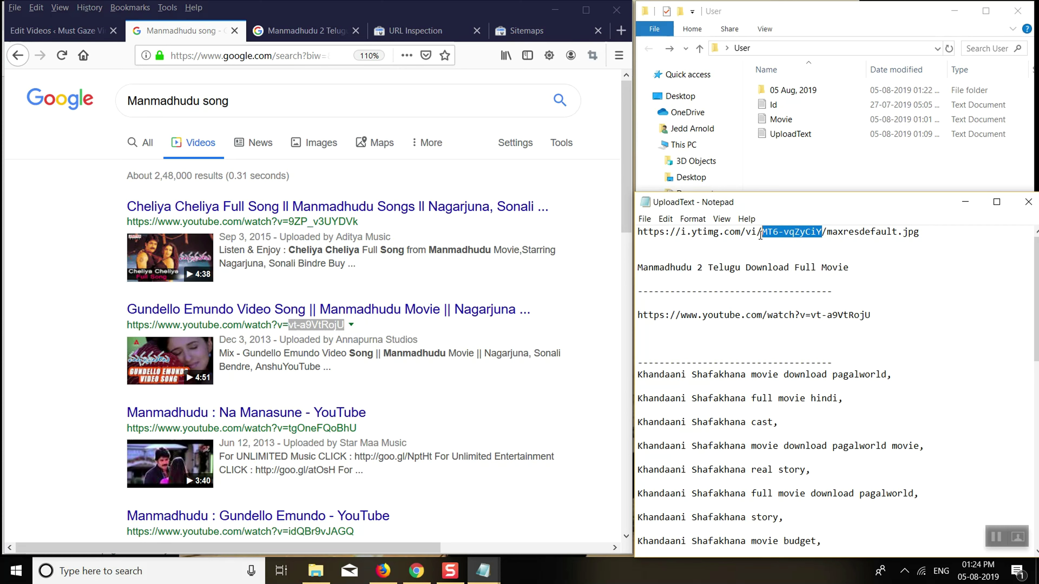
key("ctrl+v")
left_click(843, 228)
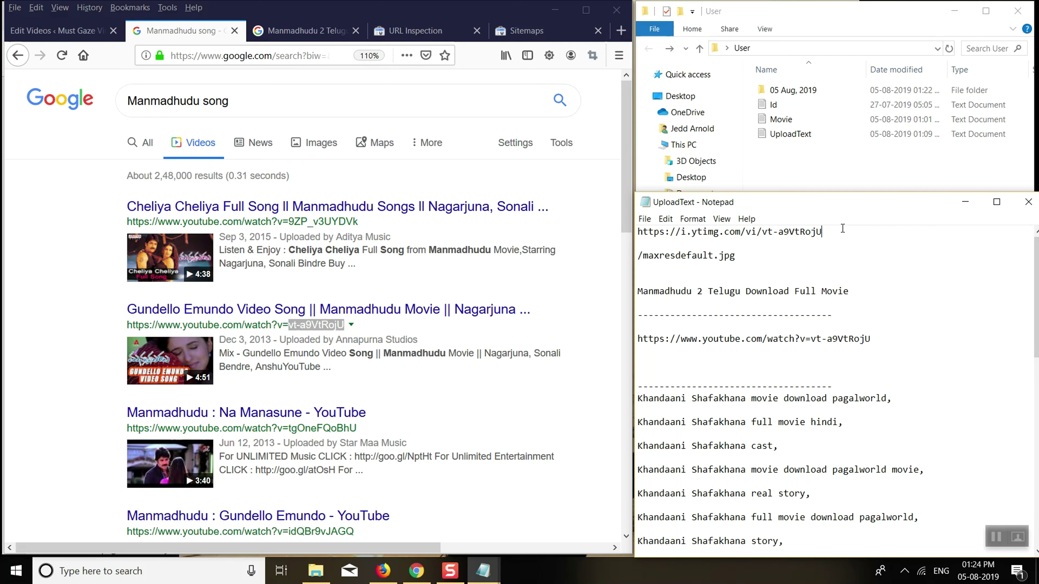
key("Delete")
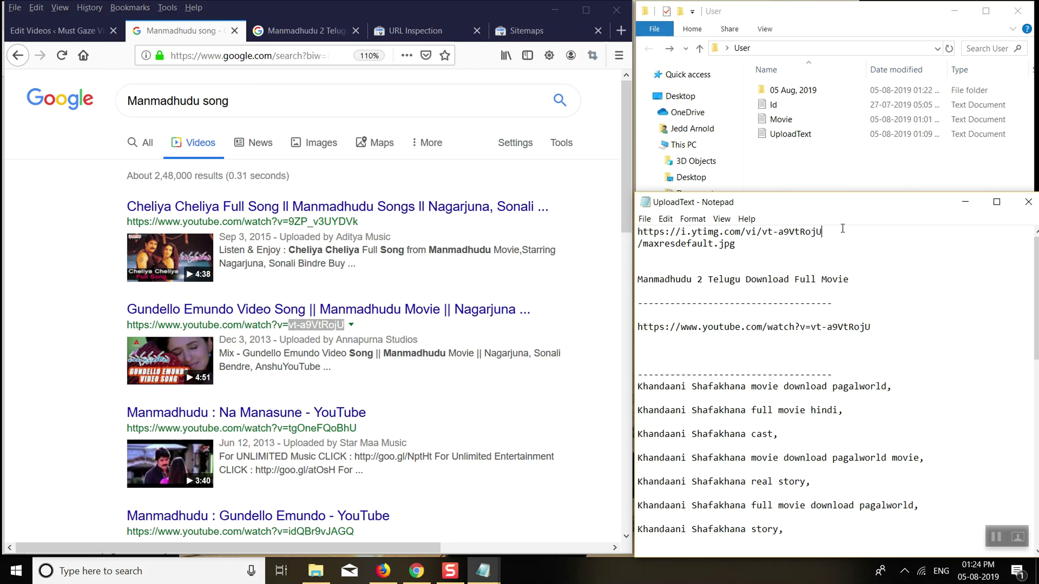
key("Delete")
Open the edited maxresdefault.jpg thumbnail URL in a new Firefox tab to check the image, and close that tab
left_click(824, 233)
key("shift+Home")
key("ctrl+c")
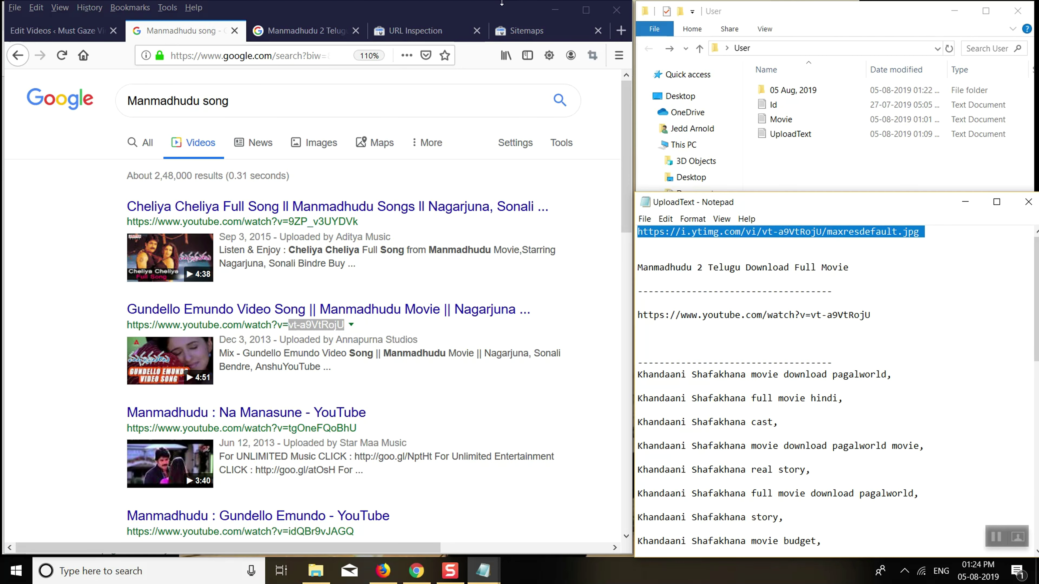
left_click(428, 33)
left_click(532, 32)
left_click(621, 31)
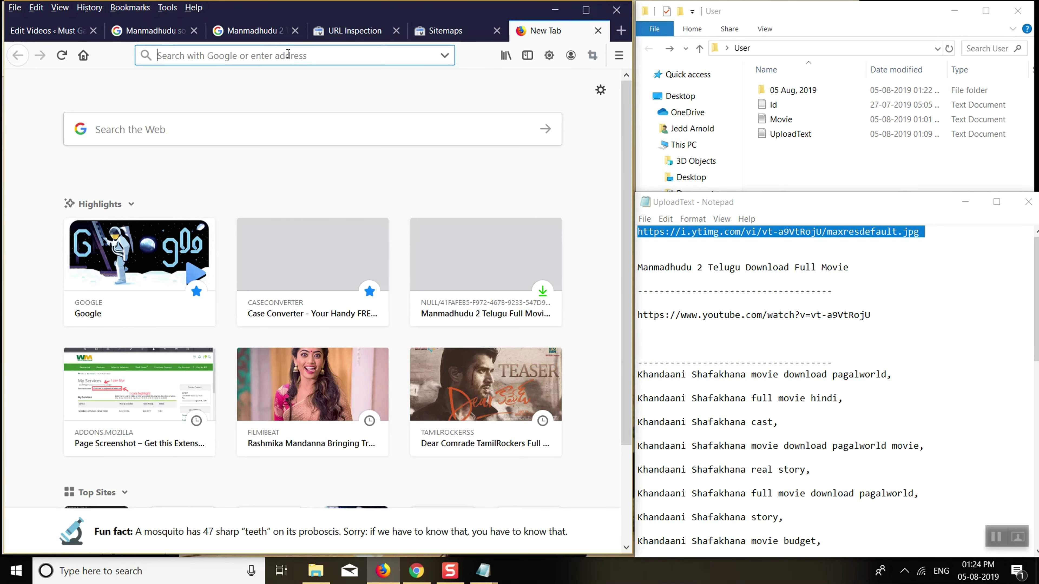
key("ctrl+v")
key("Return")
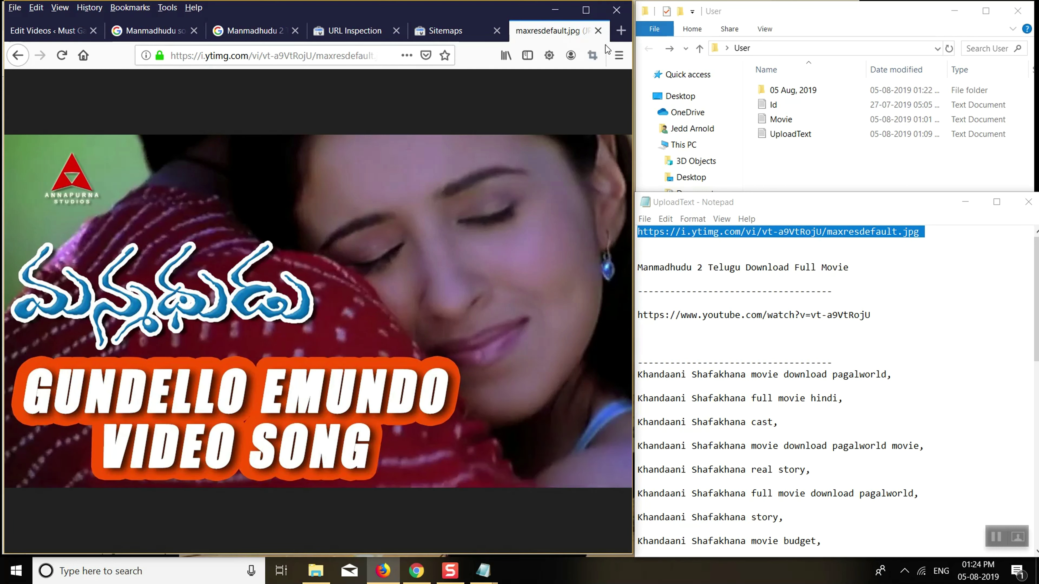
left_click(598, 30)
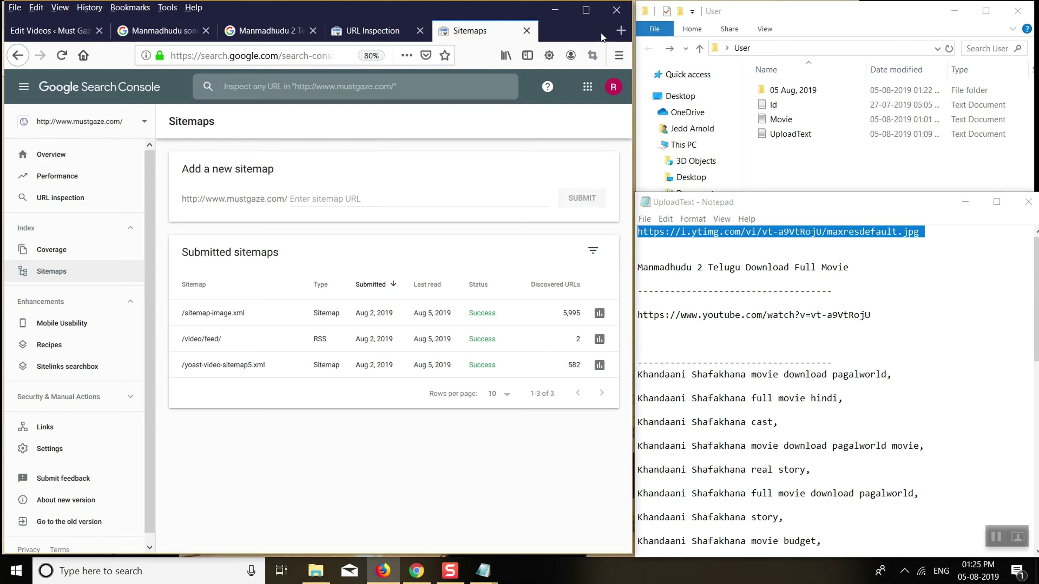
Look through the Google video results for "Manmadhudu song"
left_click(405, 32)
left_click(321, 32)
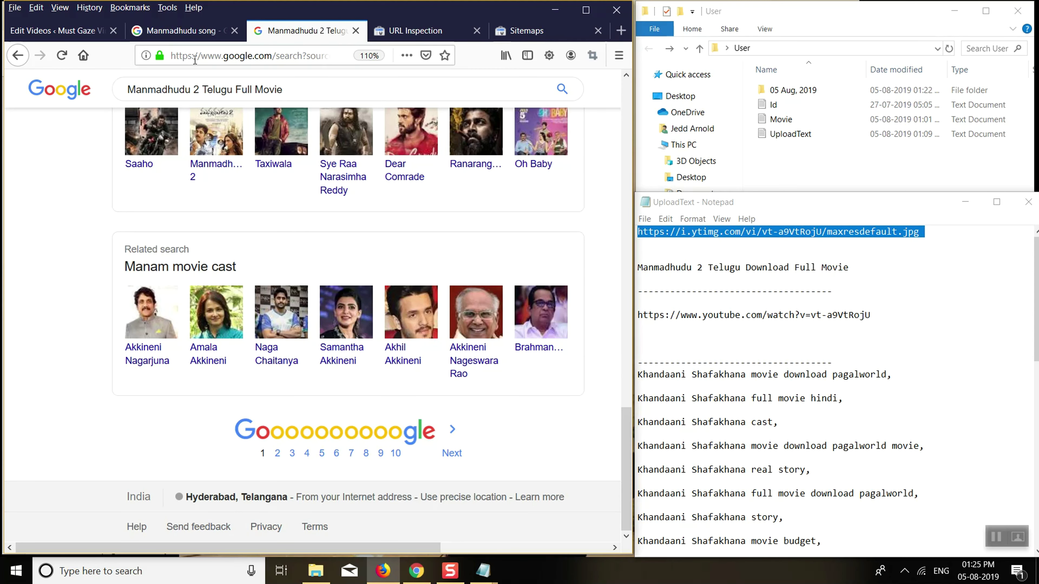
left_click(180, 30)
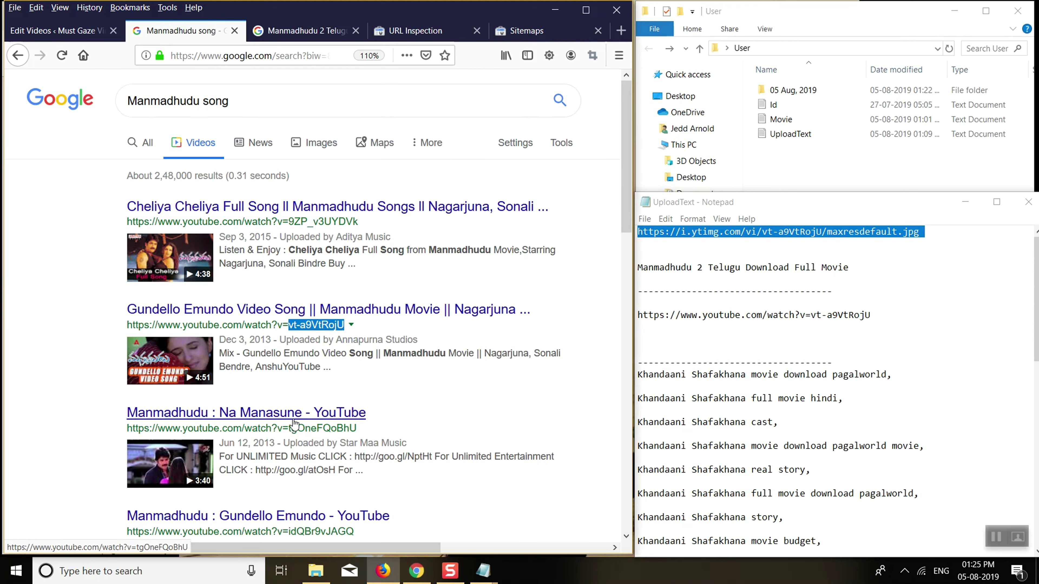
scroll(299, 426, "down", 2)
scroll(299, 426, "down", 5)
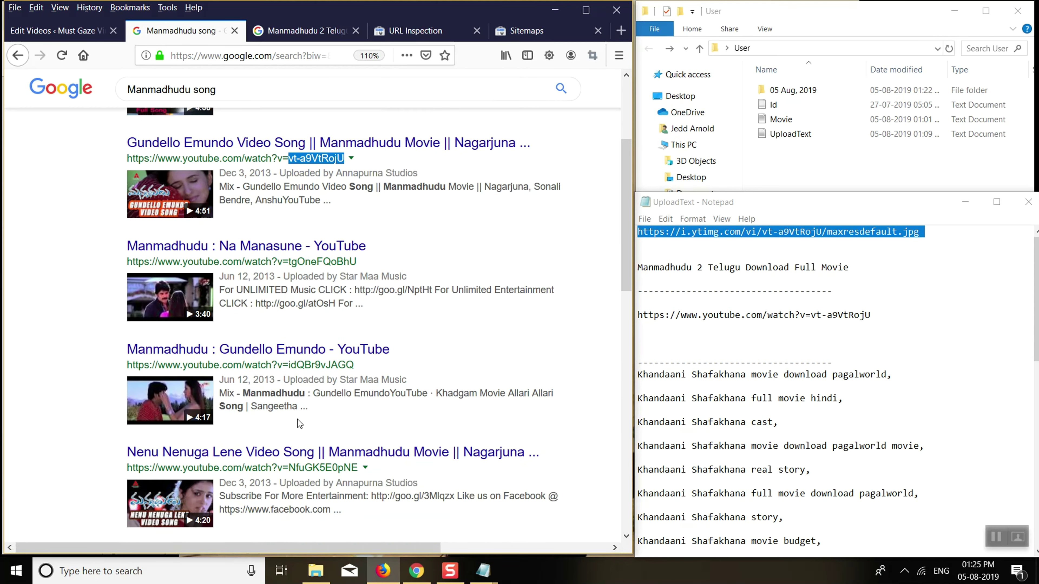
scroll(298, 422, "up", 7)
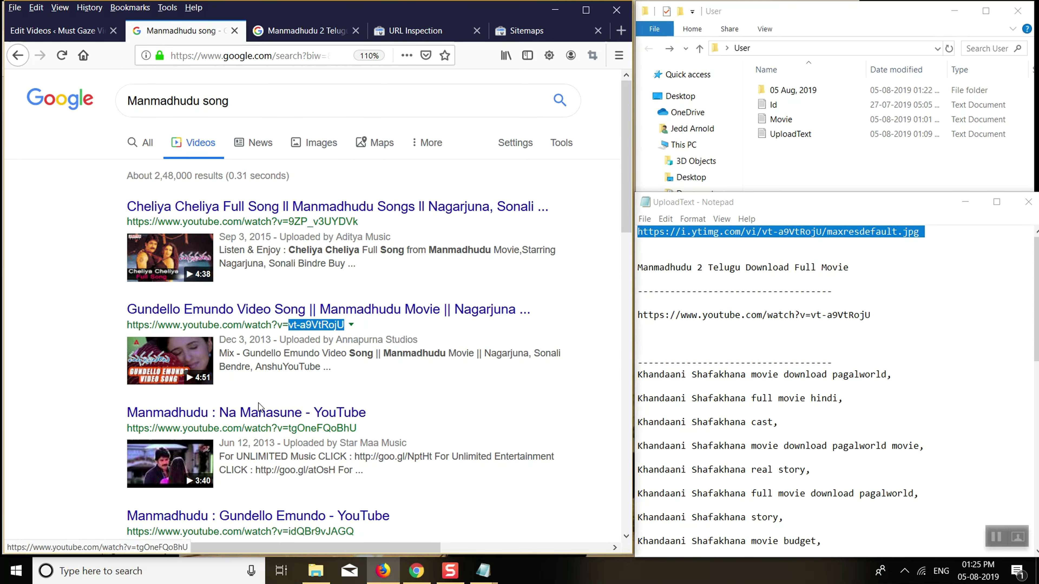
scroll(285, 371, "down", 2)
scroll(284, 378, "down", 7)
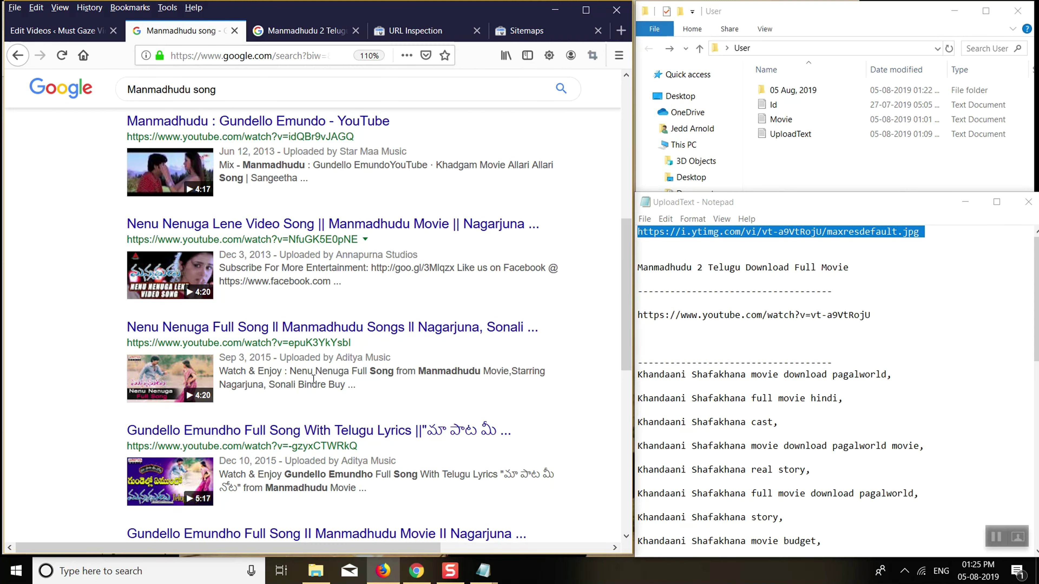
scroll(307, 368, "down", 5)
scroll(309, 376, "down", 6)
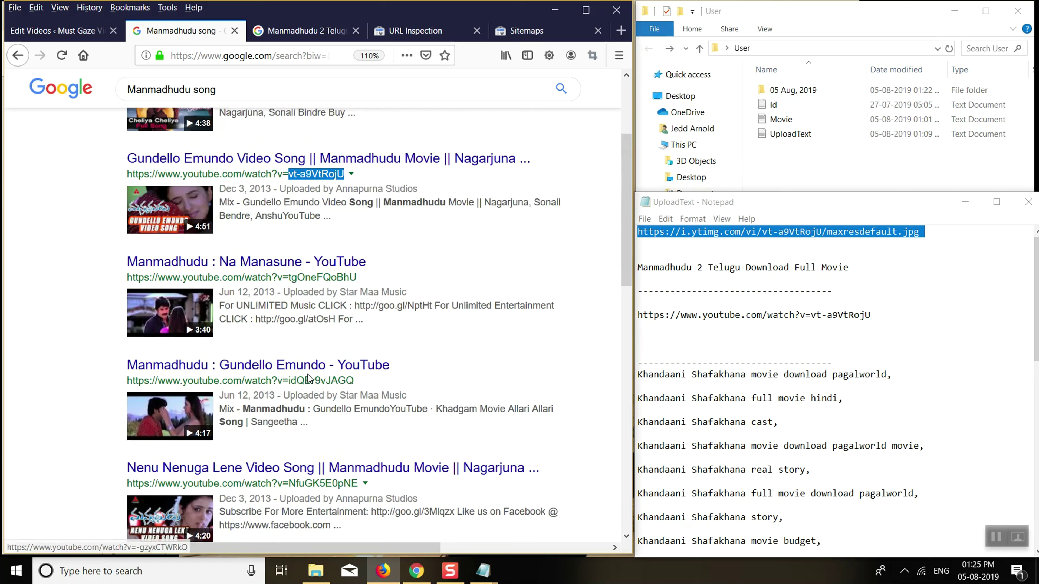
scroll(296, 363, "up", 3)
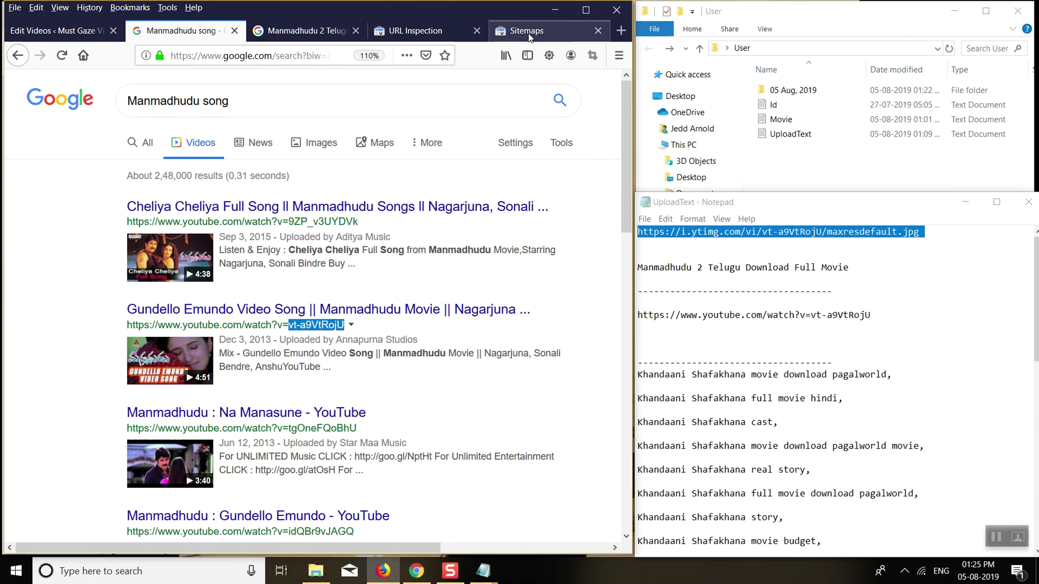
left_click_drag(854, 315, 859, 315)
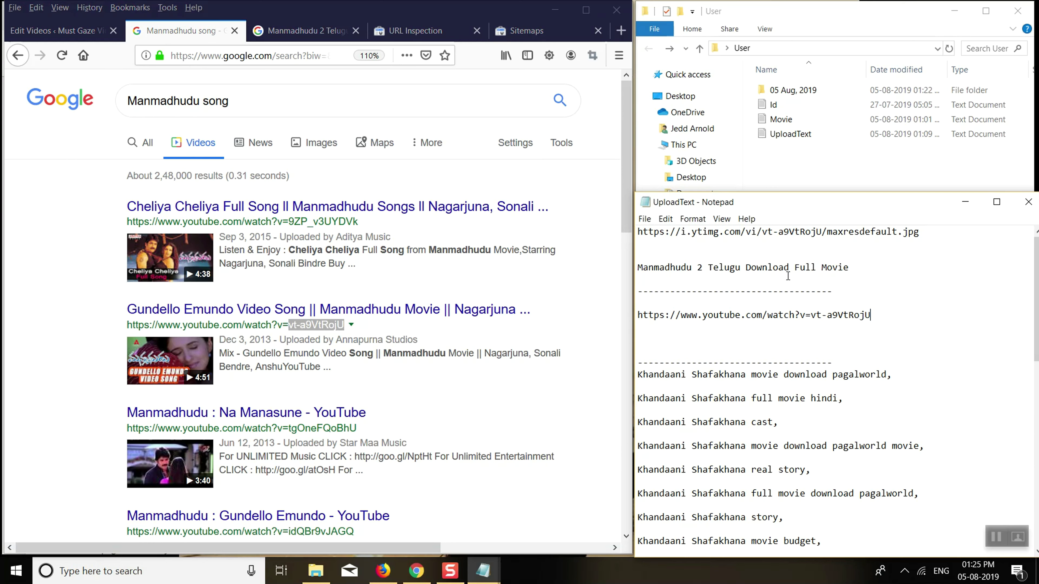
left_click_drag(860, 273, 633, 264)
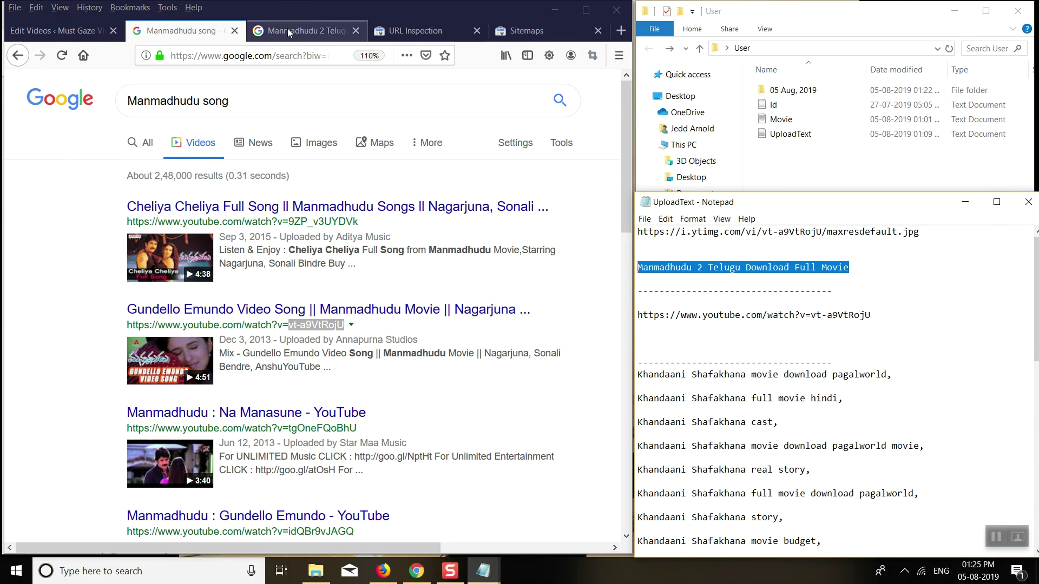
left_click(813, 277)
double_click(690, 268)
left_click_drag(746, 375, 620, 378)
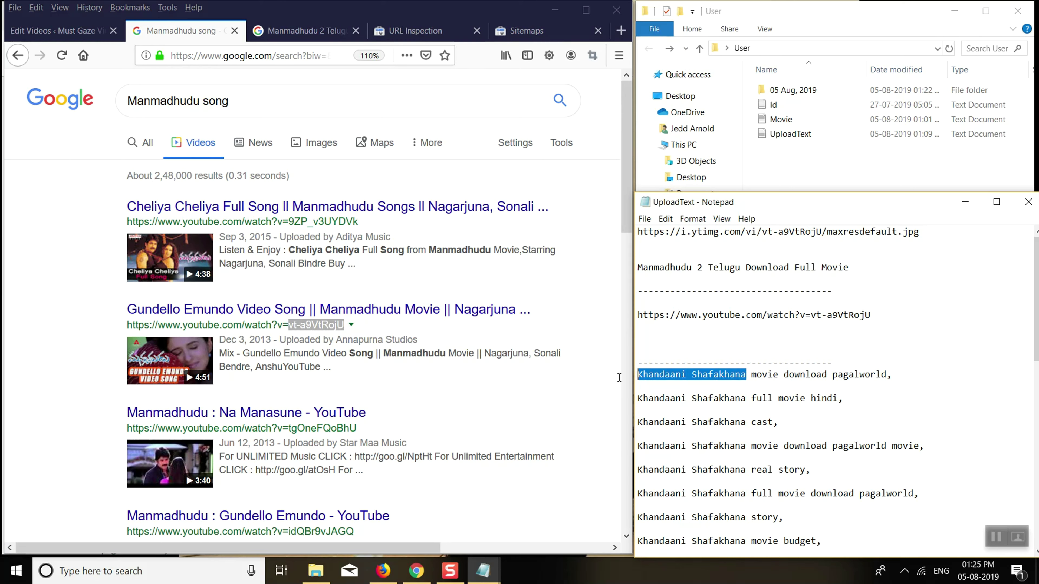
left_click(865, 382)
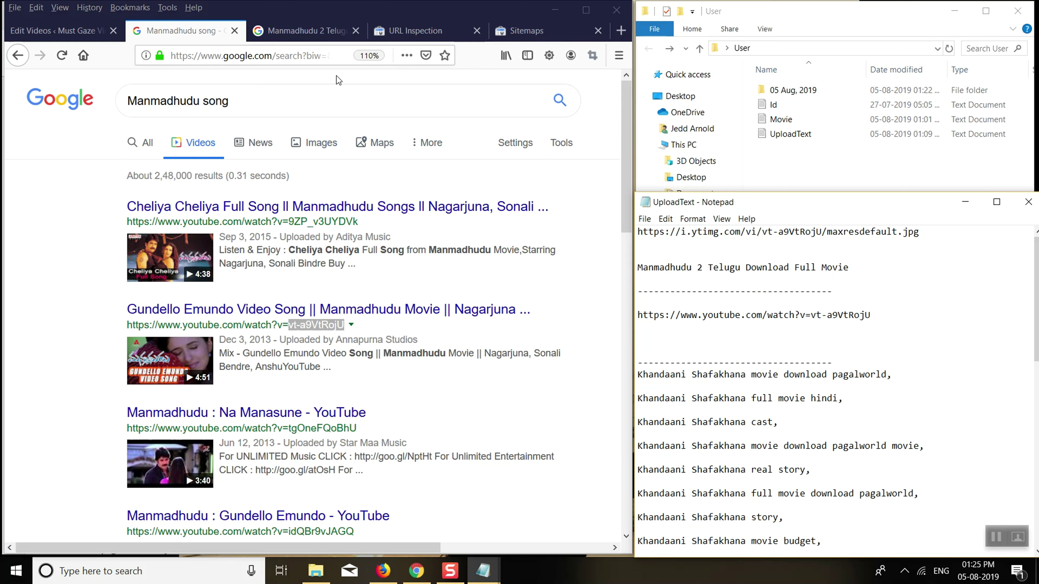
Copy the new title from UploadText and search Google for "Manmadhudu 2 Telugu Download Full Movie"
left_click_drag(846, 268, 636, 268)
key("ctrl+c")
left_click(303, 31)
triple_click(303, 100)
key("ctrl+v")
key("Return")
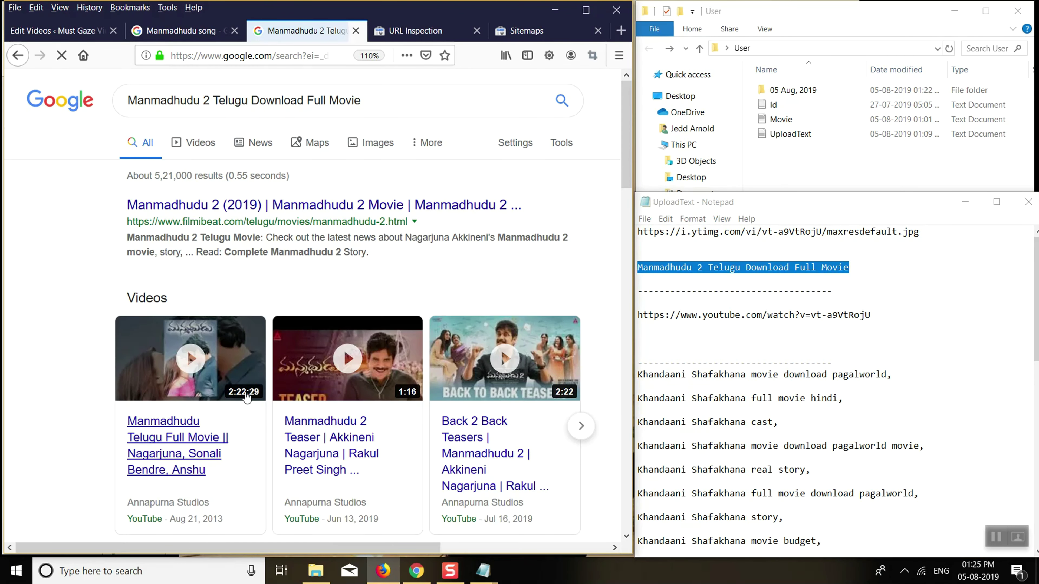
Select all the related searches below the Google results and start selecting the Khandaani Shafakhana keyword lines in UploadText
scroll(179, 379, "down", 15)
left_click_drag(125, 323, 520, 388)
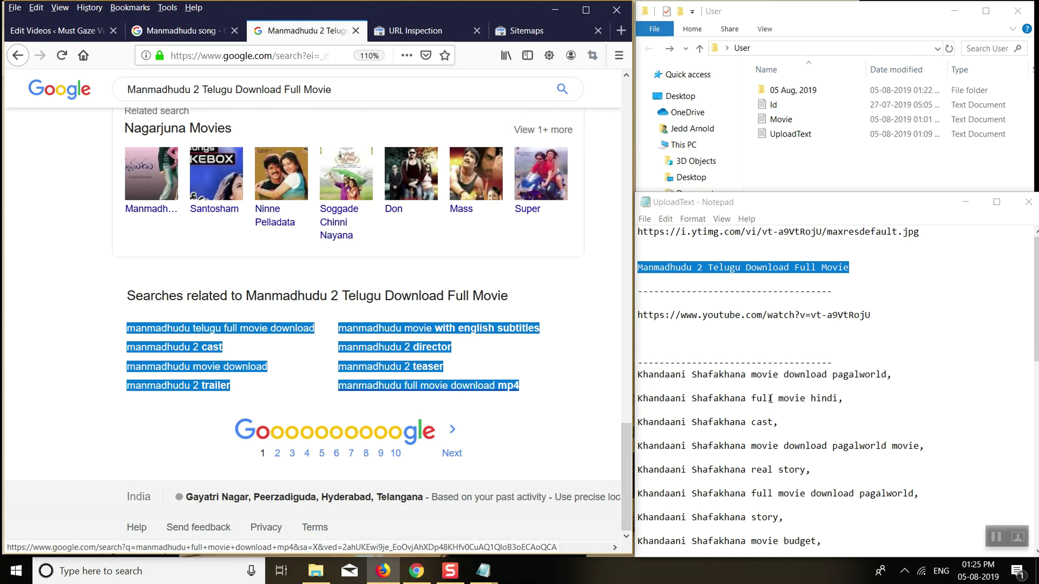
left_click(797, 478)
scroll(729, 423, "down", 5)
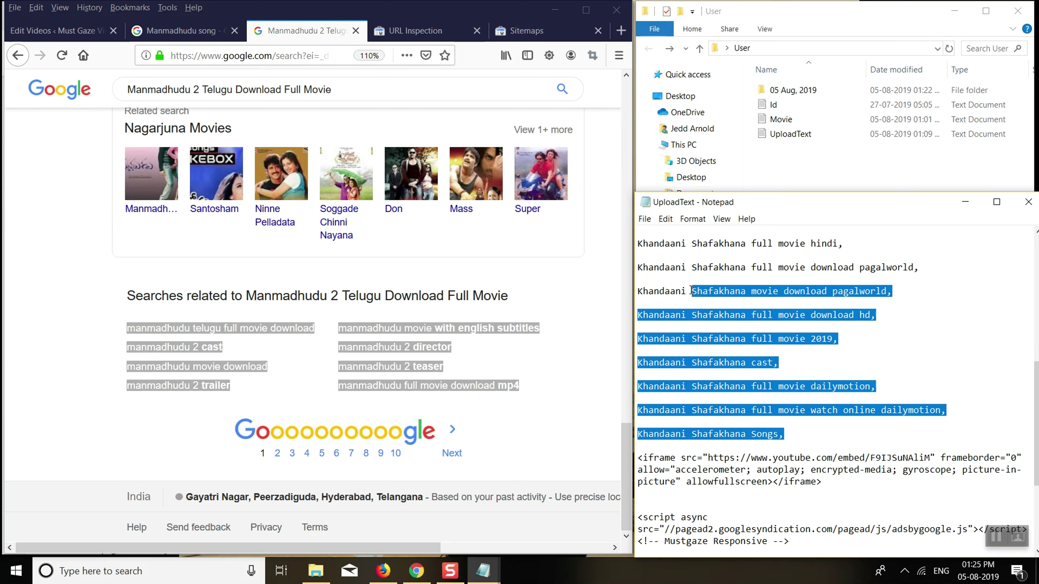